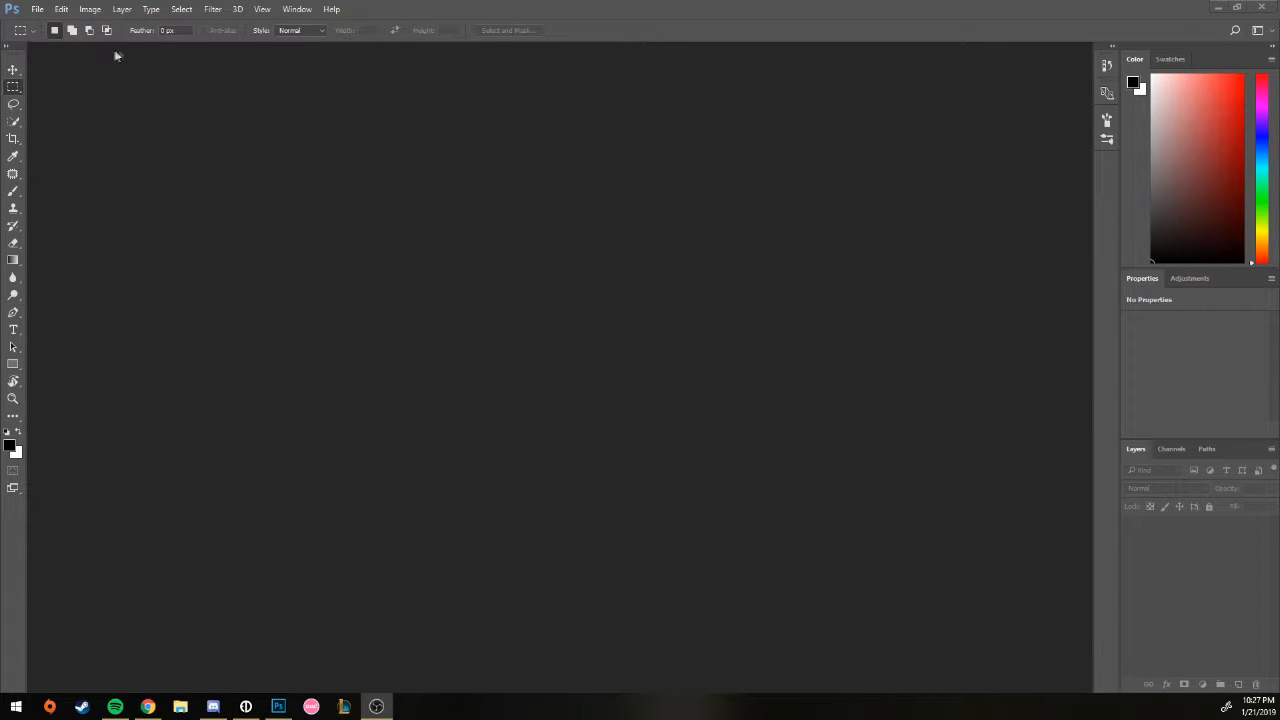
Step: Browse the Window and File menus, then choose File > New for a new document
left_click(123, 10)
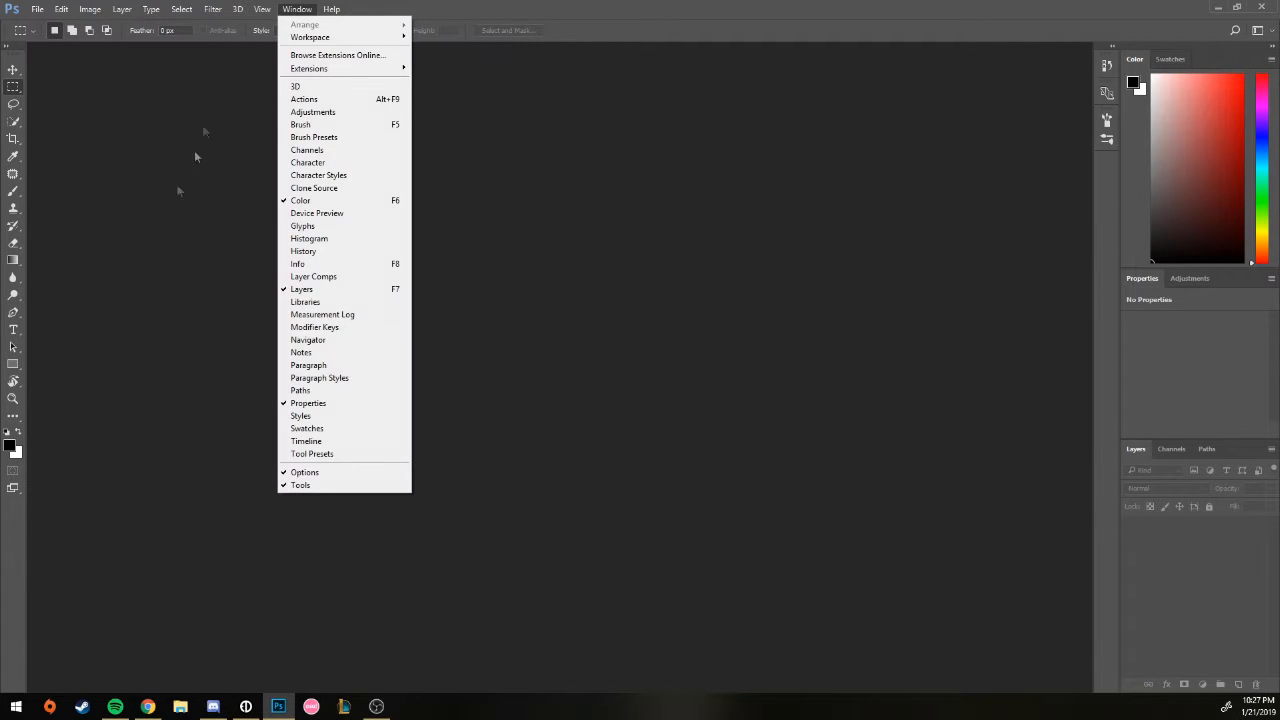
left_click(108, 186)
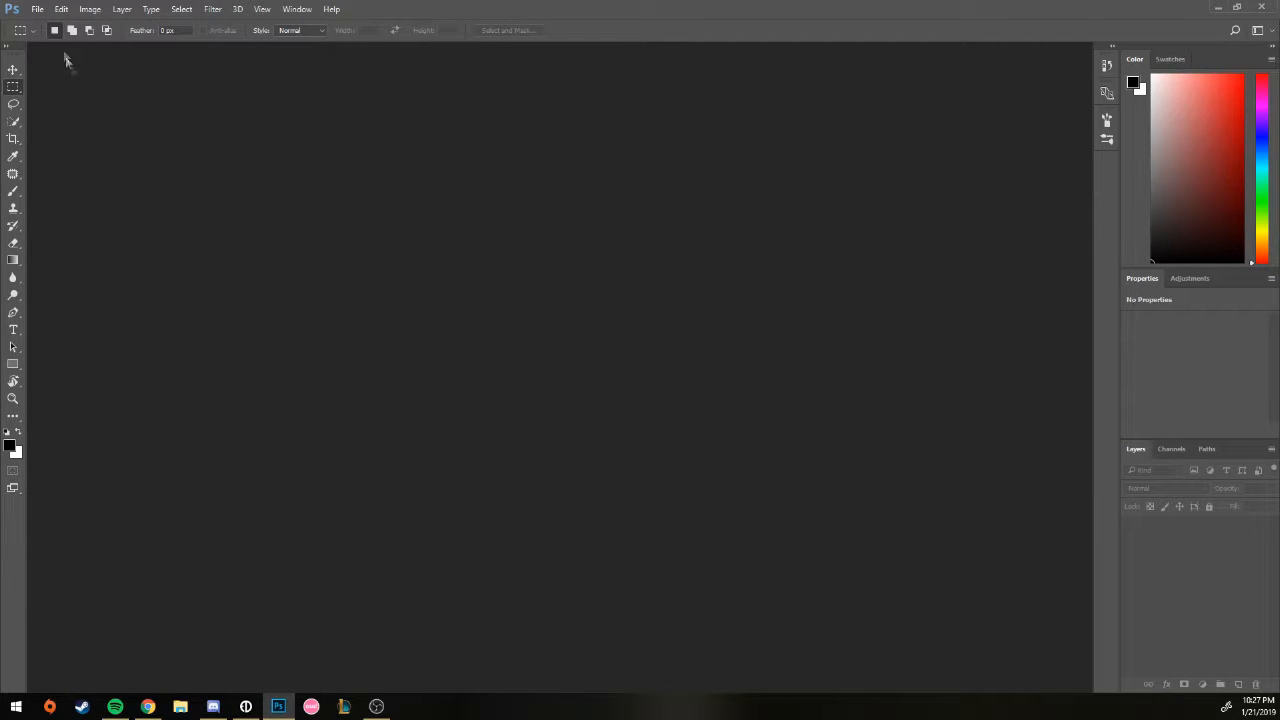
left_click(39, 10)
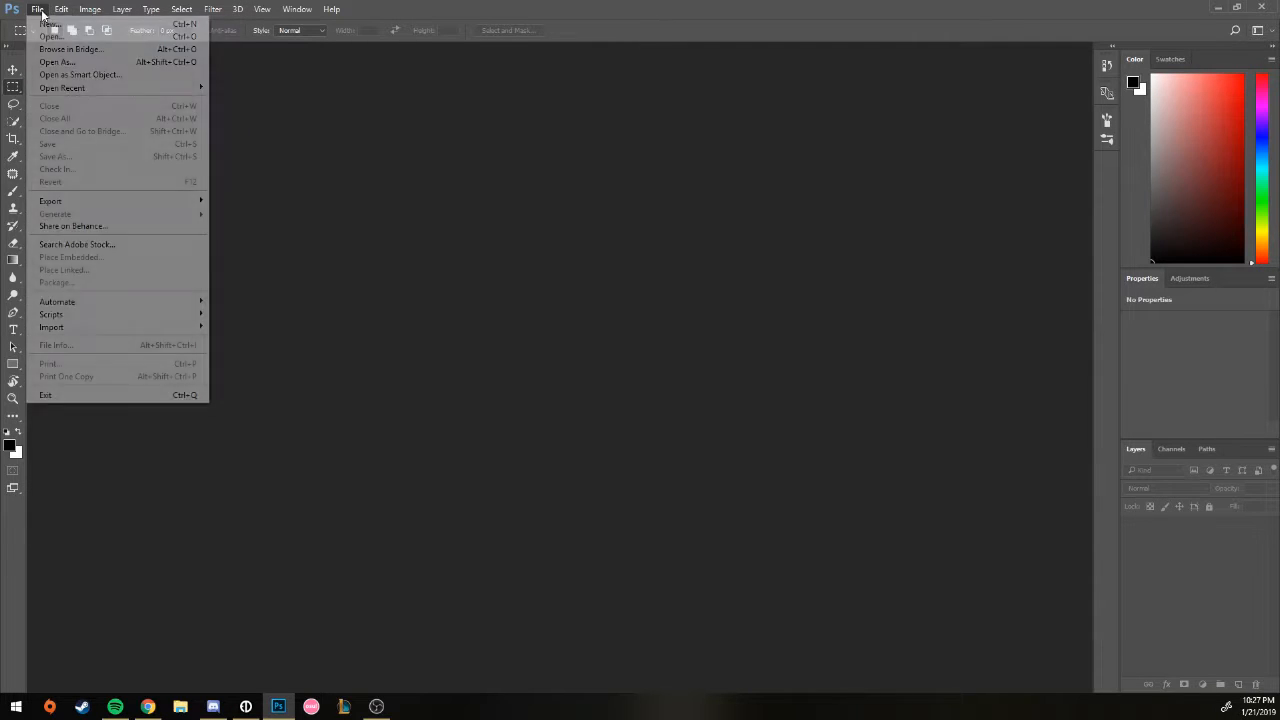
left_click(386, 190)
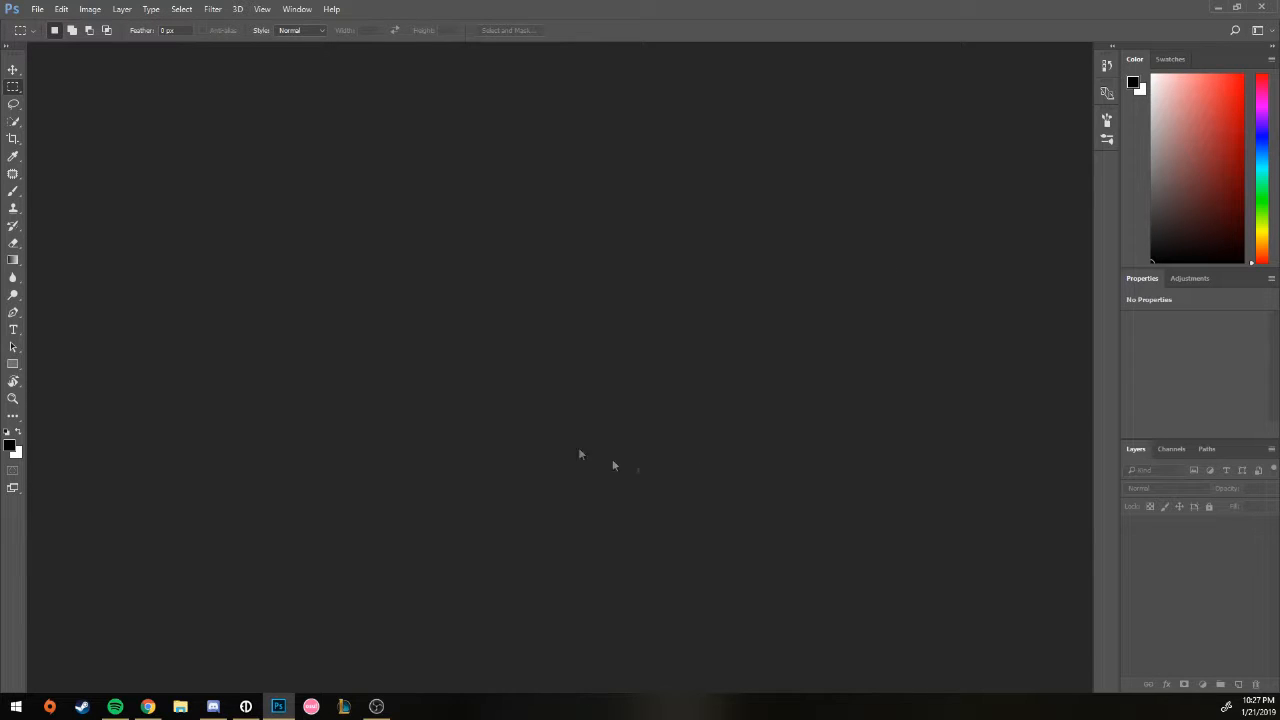
left_click(38, 10)
left_click(48, 24)
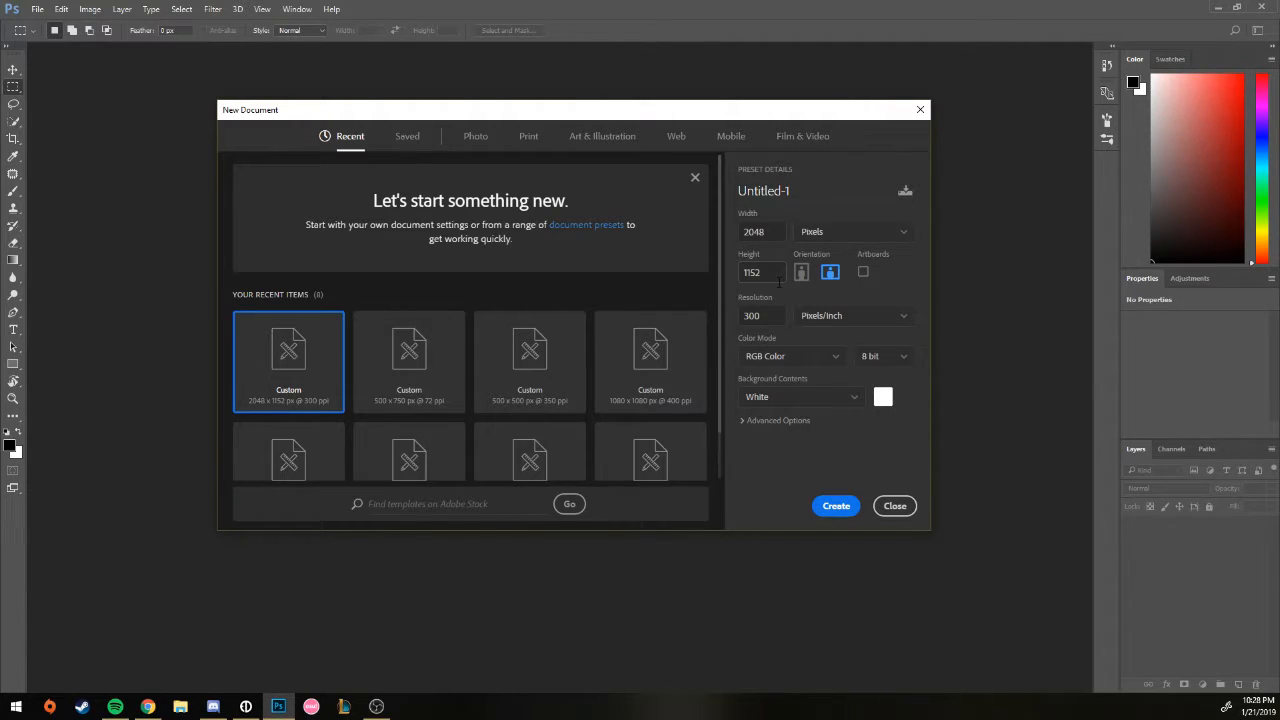
Step: Switch the document size units to Inches, then back to Pixels
left_click(829, 231)
left_click(818, 280)
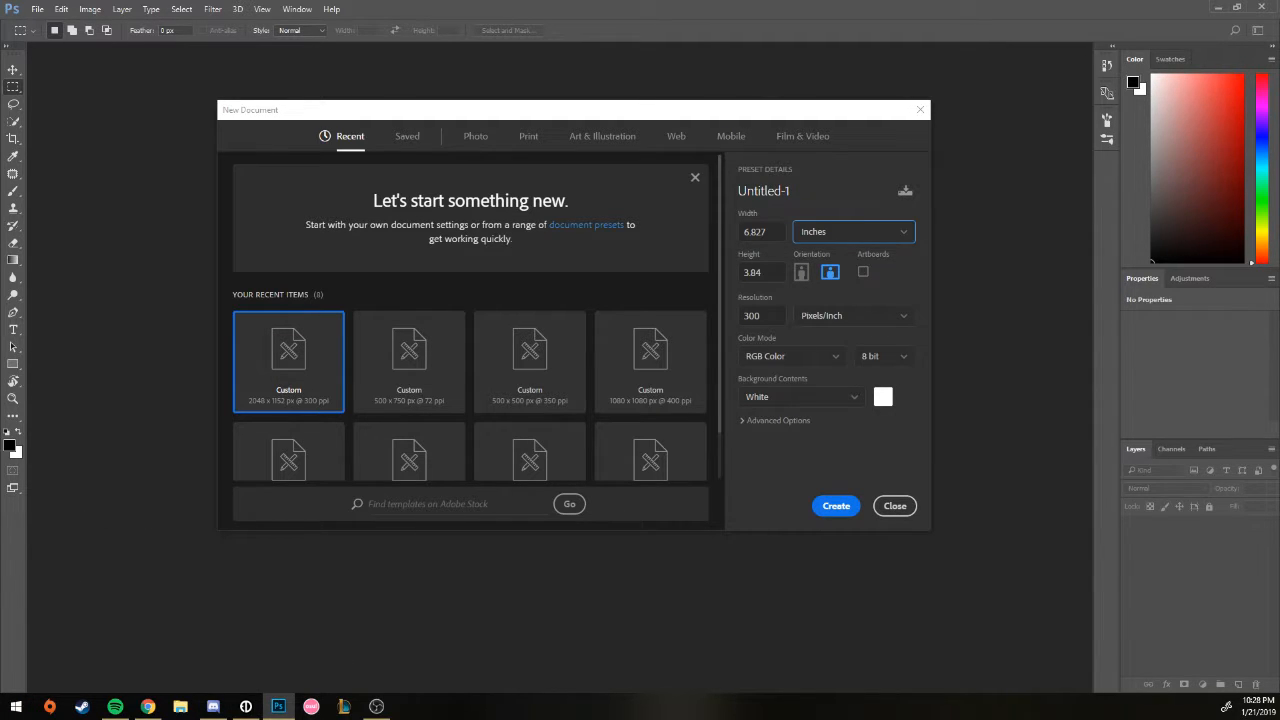
key("alt+Tab")
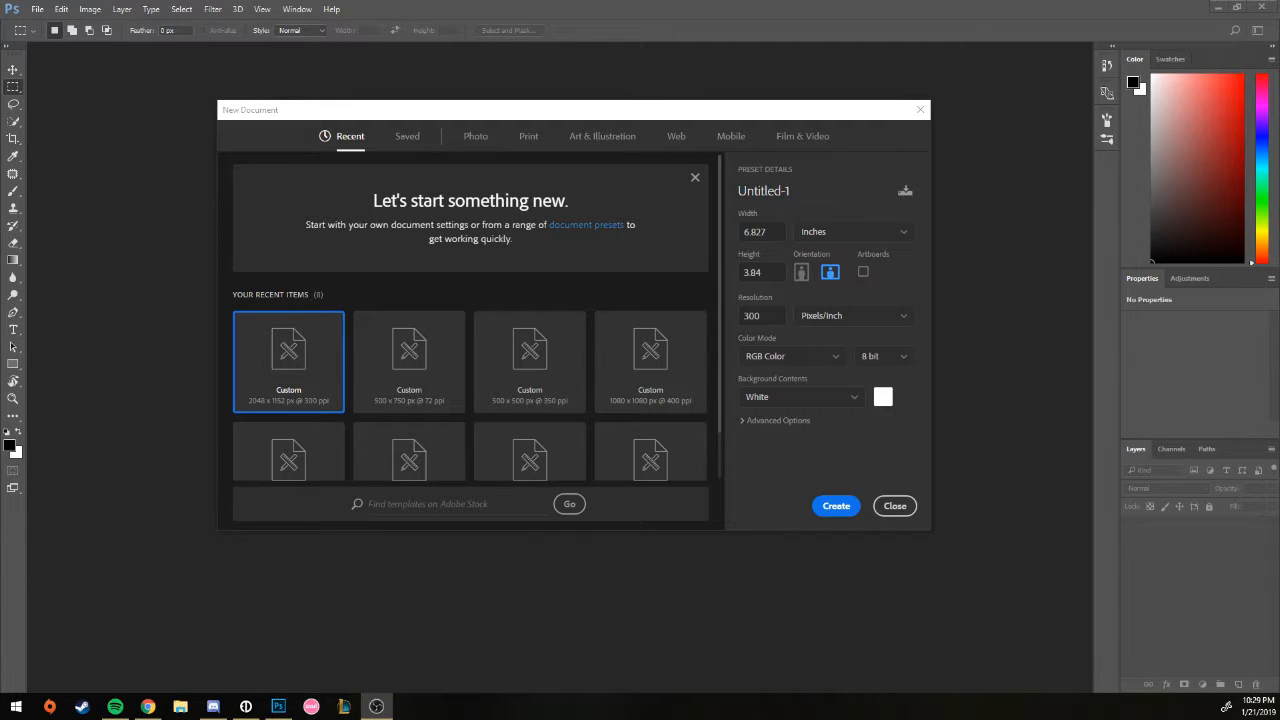
left_click(856, 233)
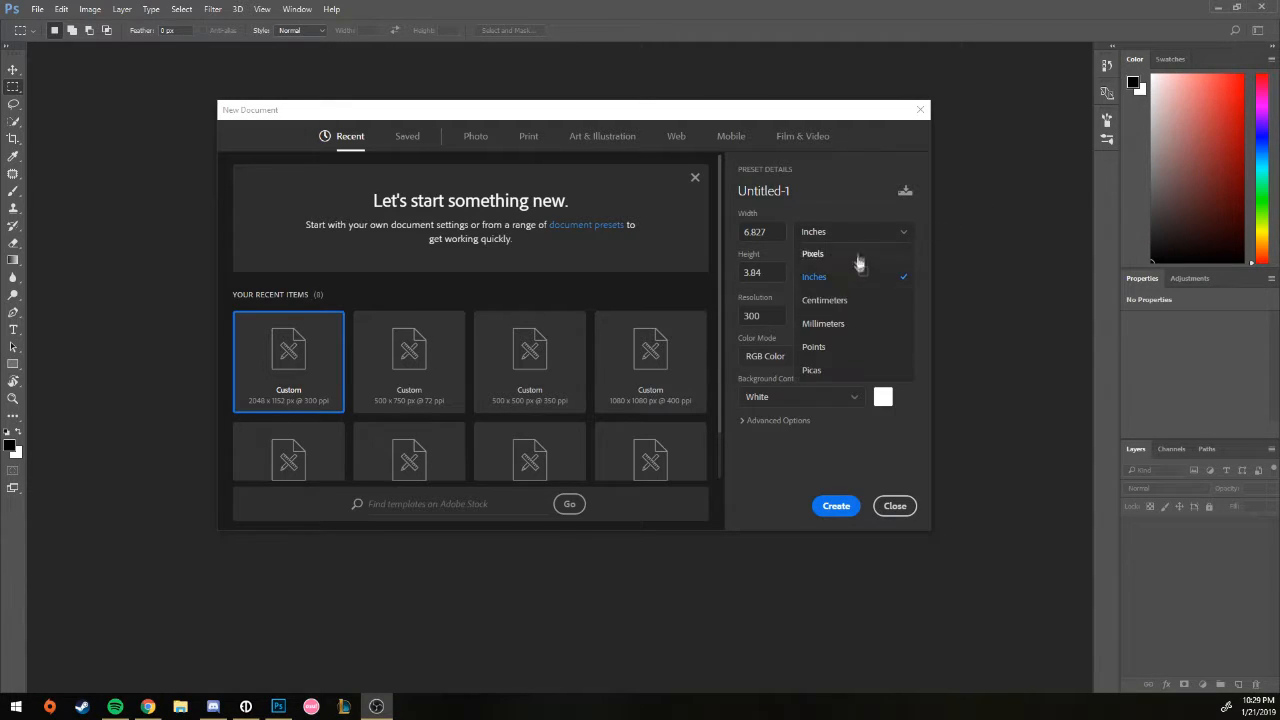
left_click(827, 256)
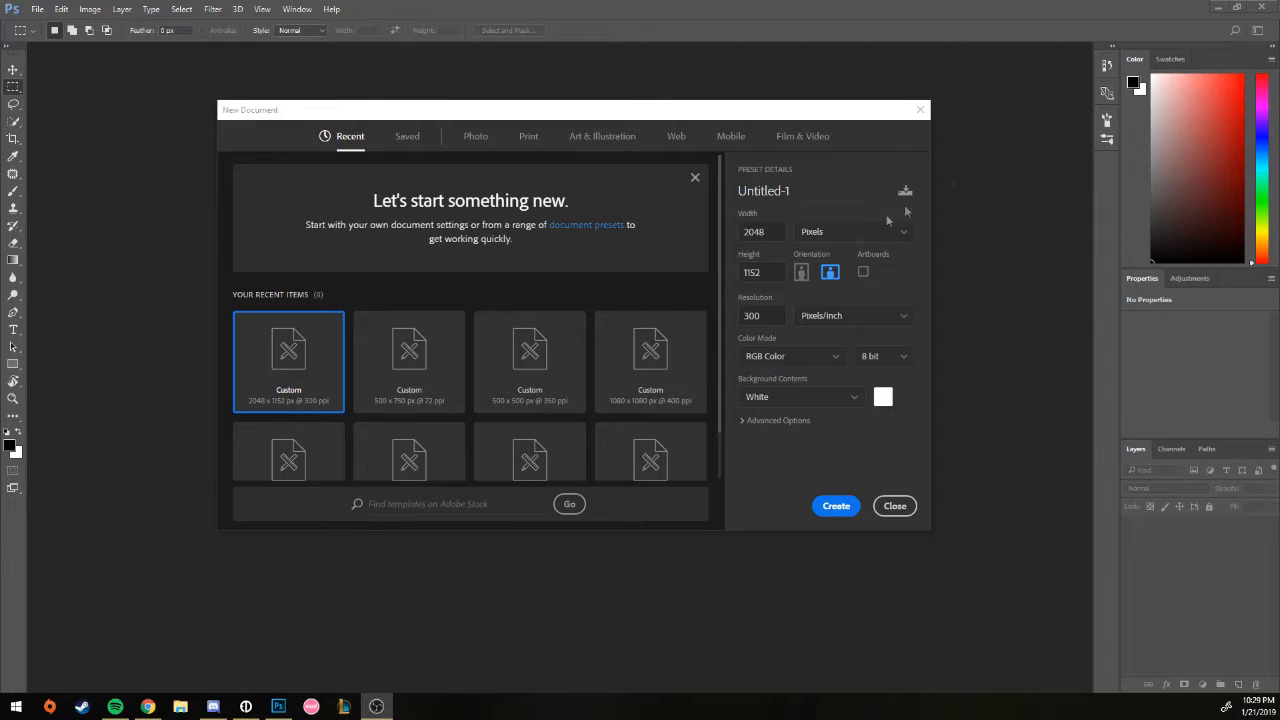
Step: Set Height to 1024 pixels and create the 2048 × 1024 Untitled-1 document
left_click(769, 279)
type("1024")
key("Tab")
left_click(835, 507)
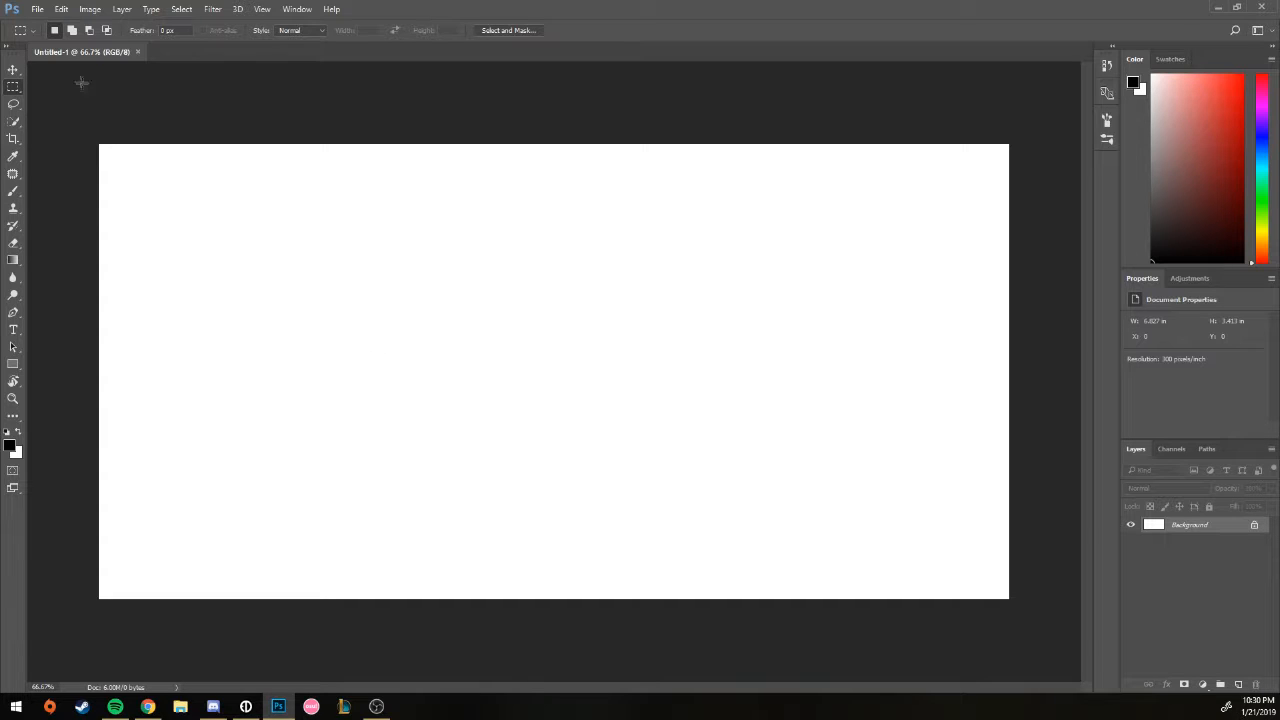
Step: Paint a grey-to-black brush stroke across the canvas and zoom in to 400%
left_click(14, 192)
left_click(68, 31)
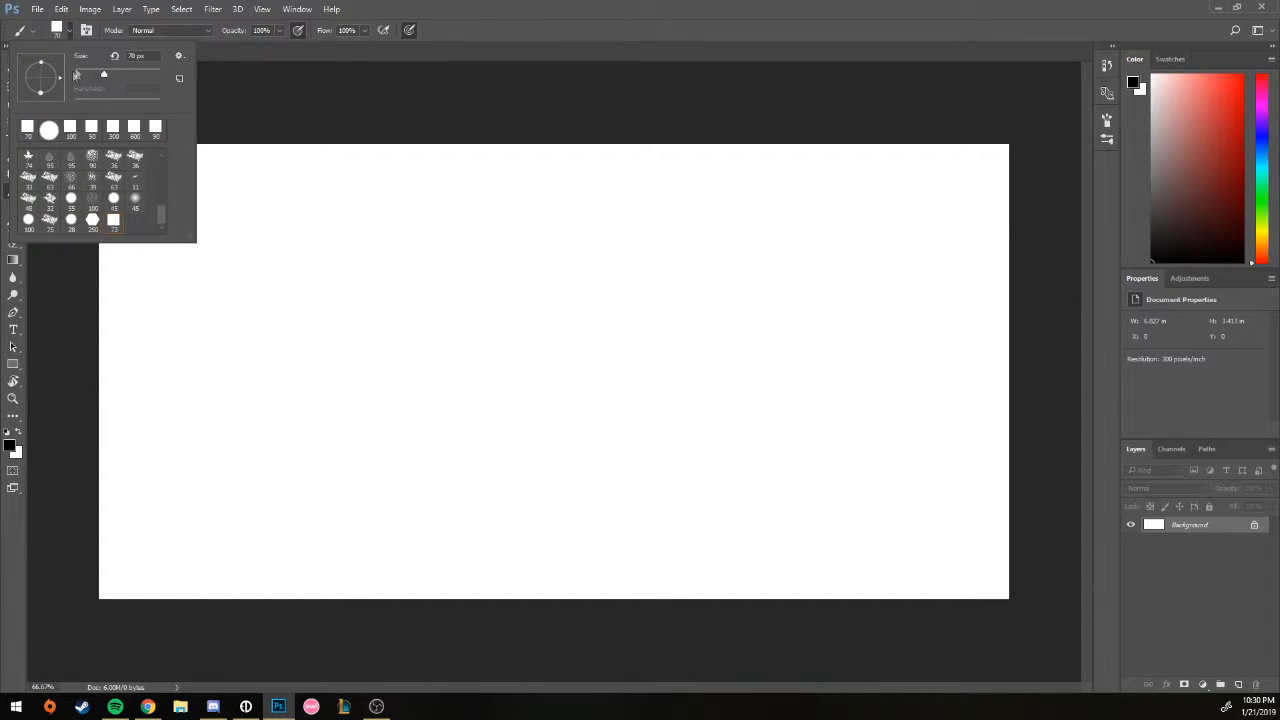
mouse_move(314, 305)
left_mouse_down()
mouse_move(347, 256)
mouse_move(369, 294)
mouse_move(366, 366)
mouse_move(594, 360)
mouse_move(850, 395)
left_mouse_up()
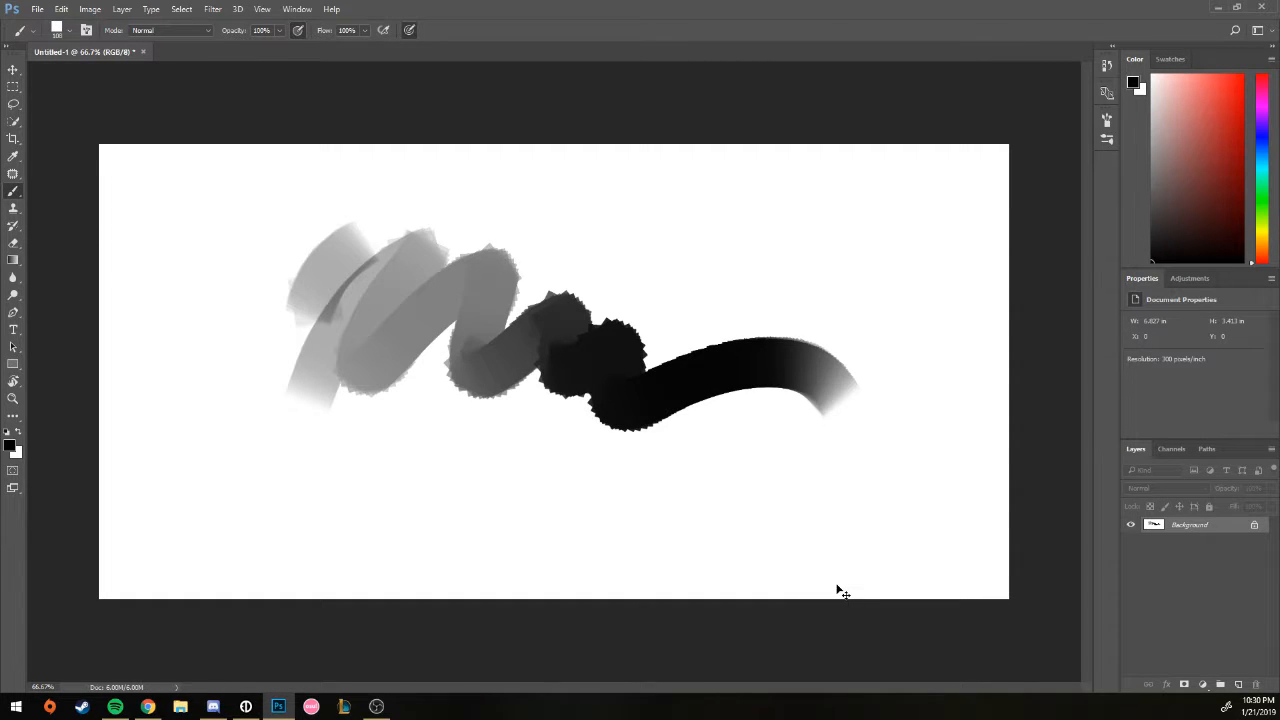
key("ctrl+plus")
key("ctrl+plus")
left_click_drag(712, 392, 551, 417)
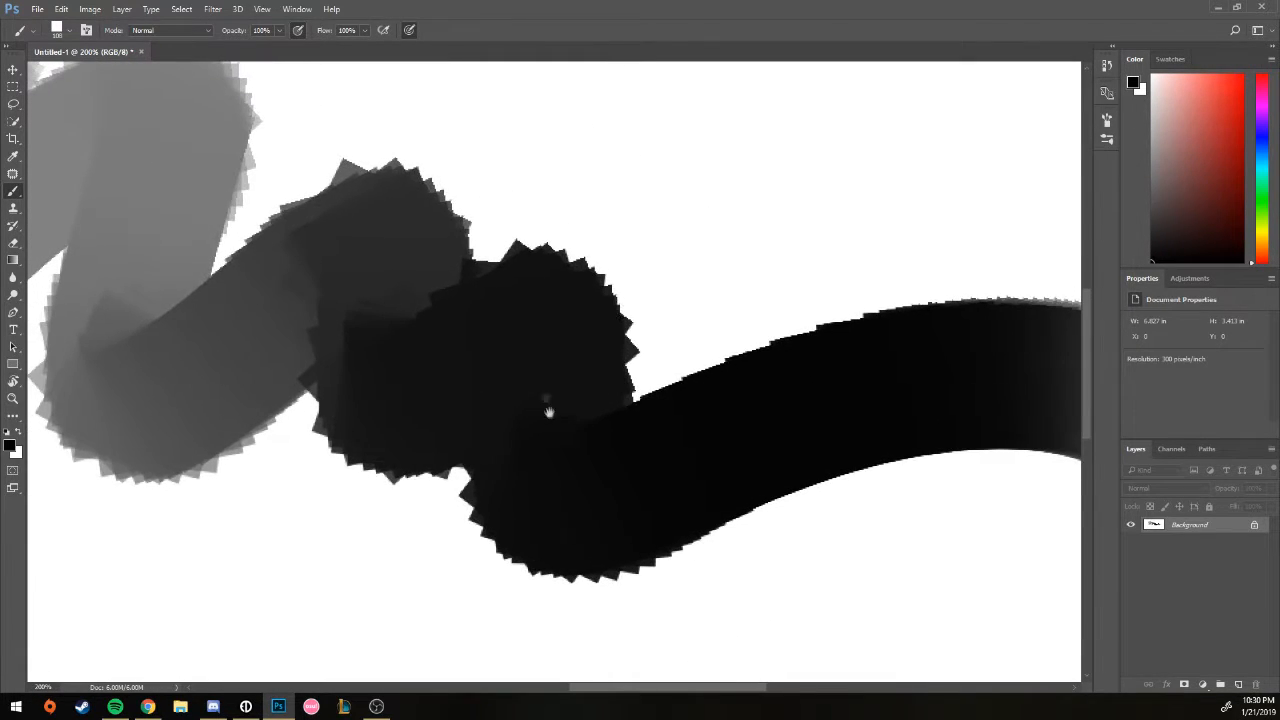
key("ctrl+plus")
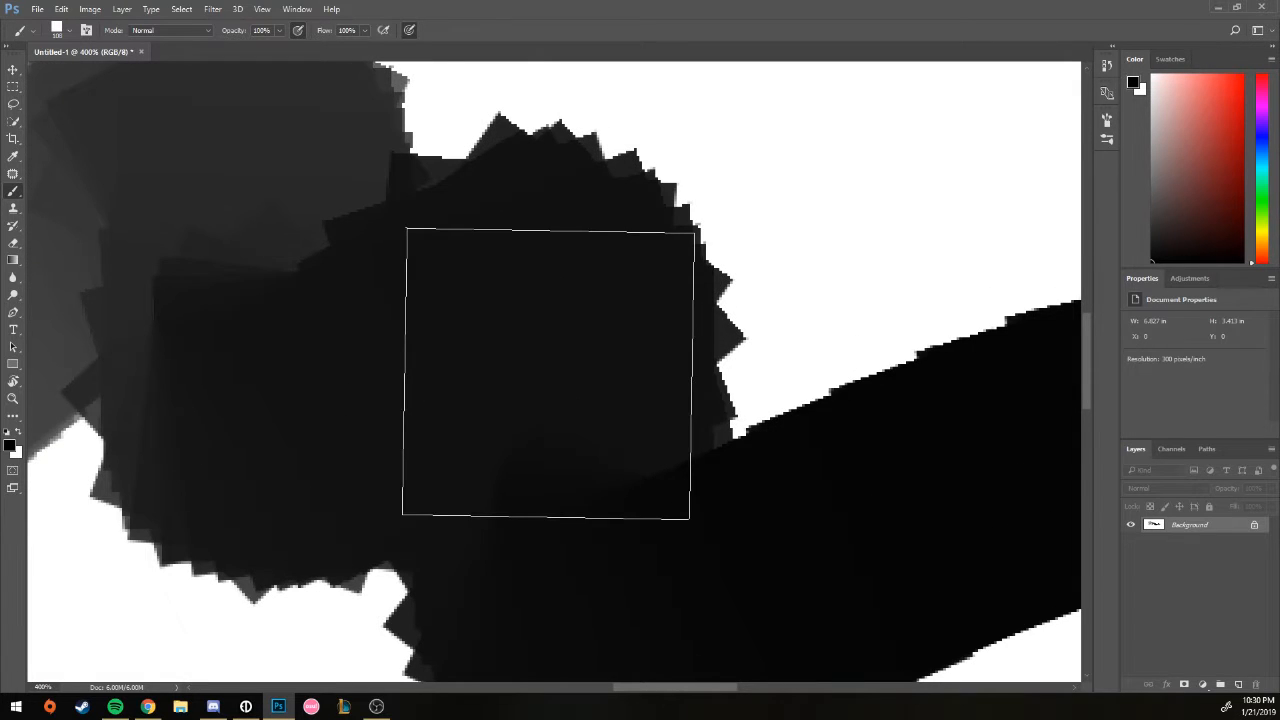
Step: Shrink the brush to 10 px and paint an arrow pointing at the stroke
left_click(57, 30)
left_click_drag(83, 78, 77, 78)
mouse_move(862, 160)
left_mouse_down()
mouse_move(803, 238)
mouse_move(882, 263)
left_mouse_up()
left_click_drag(803, 273, 902, 117)
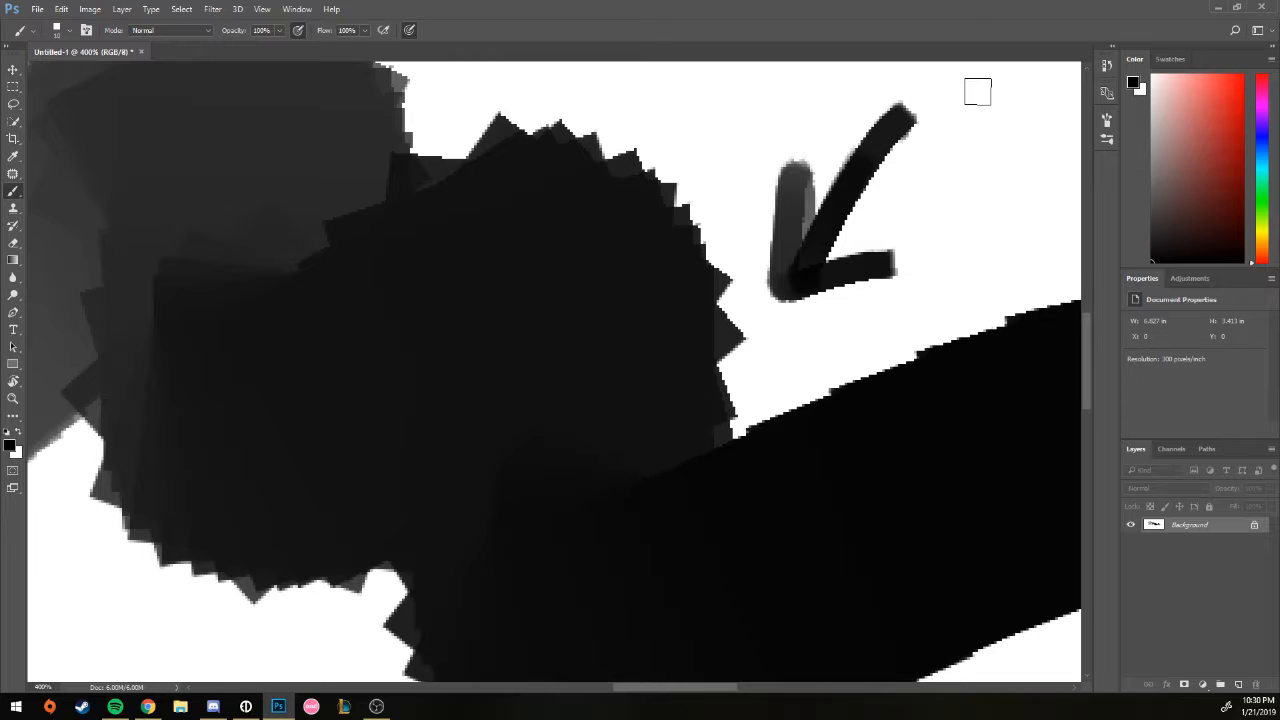
left_click_drag(896, 237, 756, 262)
Step: Start another 2048 × 1024 new document with Resolution set to 72
left_click(38, 12)
left_click(46, 23)
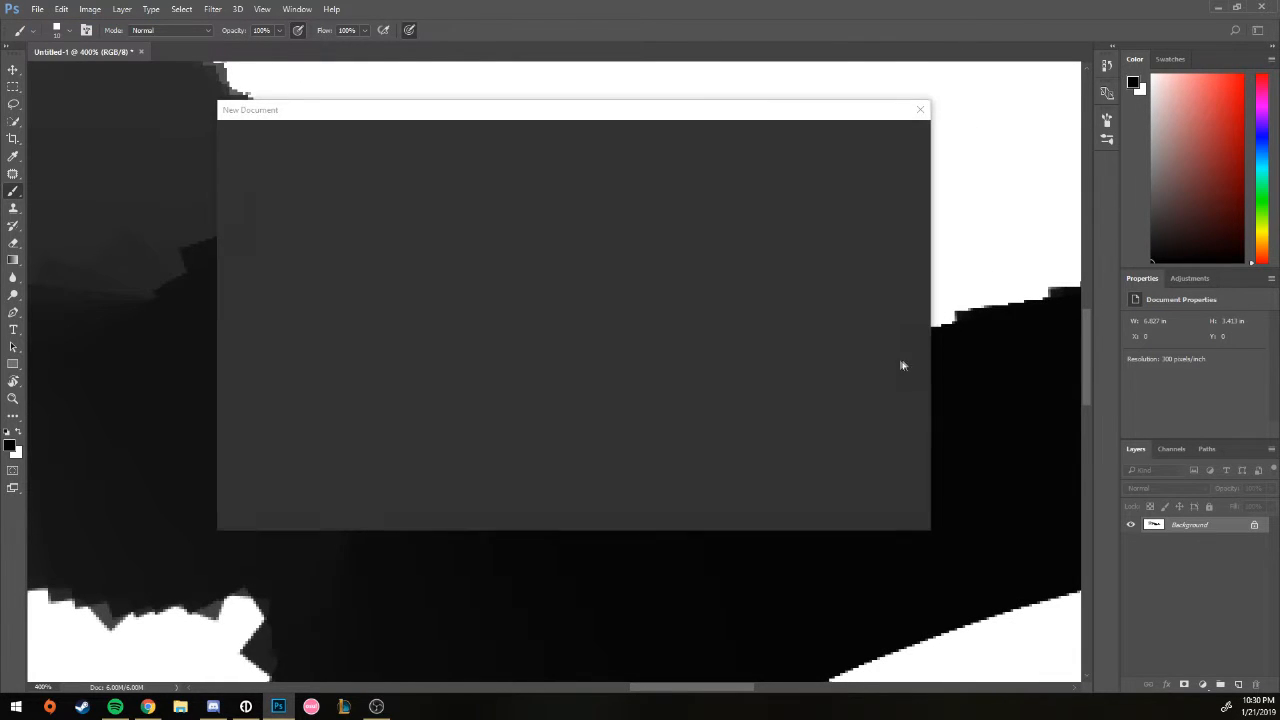
left_click_drag(763, 316, 714, 321)
type("72")
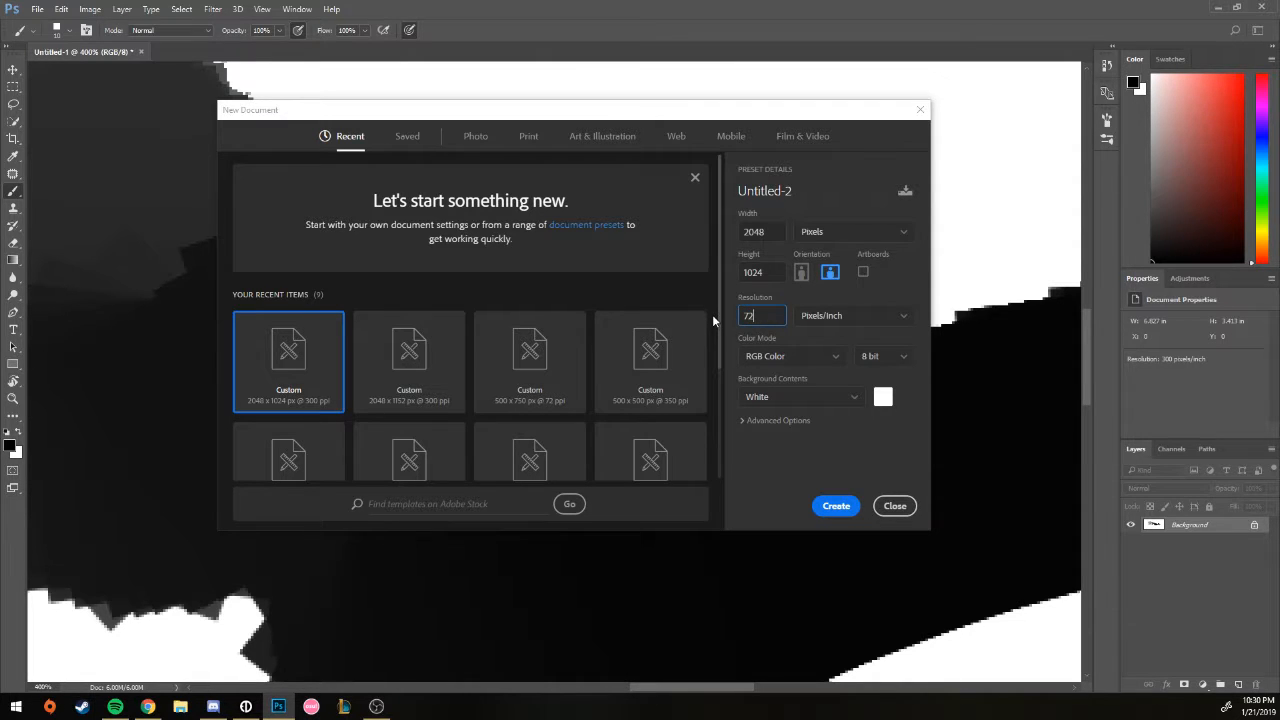
Step: Create the 72 ppi Untitled-2 and paint a black zigzag test stroke, zooming in and out
key("Return")
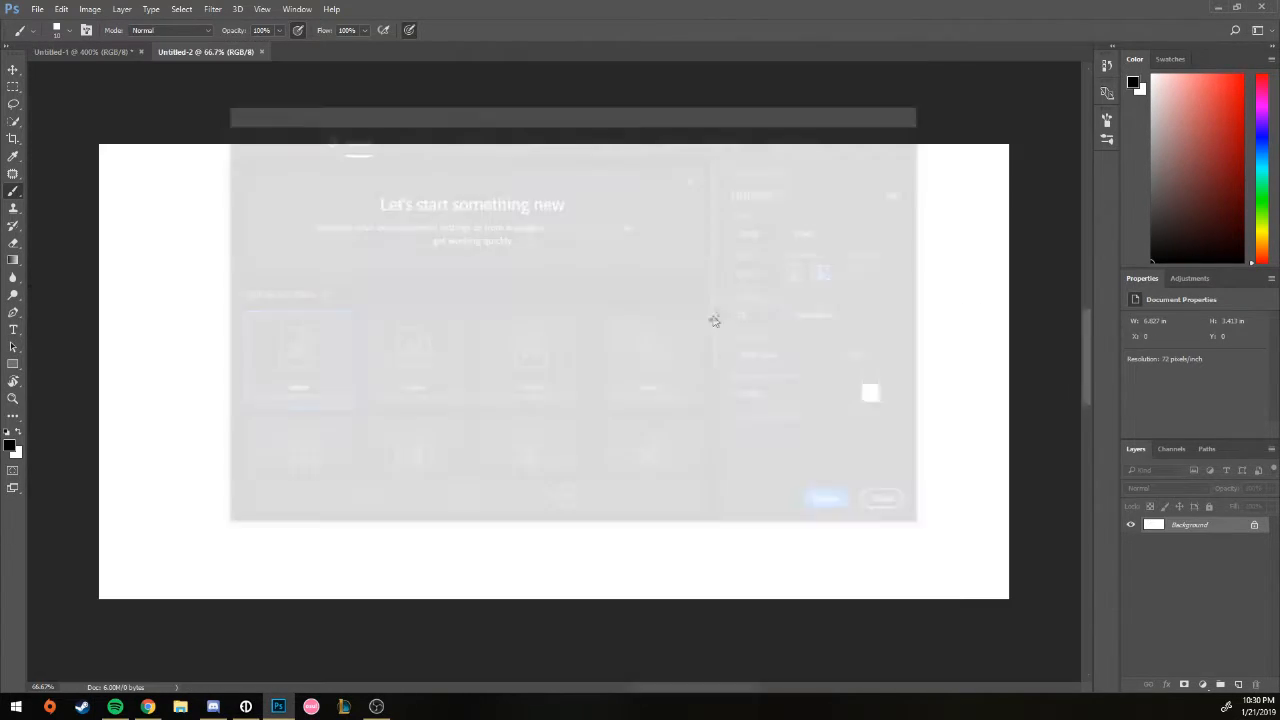
mouse_move(385, 345)
left_mouse_down()
mouse_move(505, 219)
mouse_move(611, 218)
mouse_move(618, 359)
mouse_move(838, 410)
left_mouse_up()
key("ctrl+plus")
key("ctrl+plus")
key("ctrl+plus")
key("ctrl+plus")
key("ctrl+plus")
key("ctrl+plus")
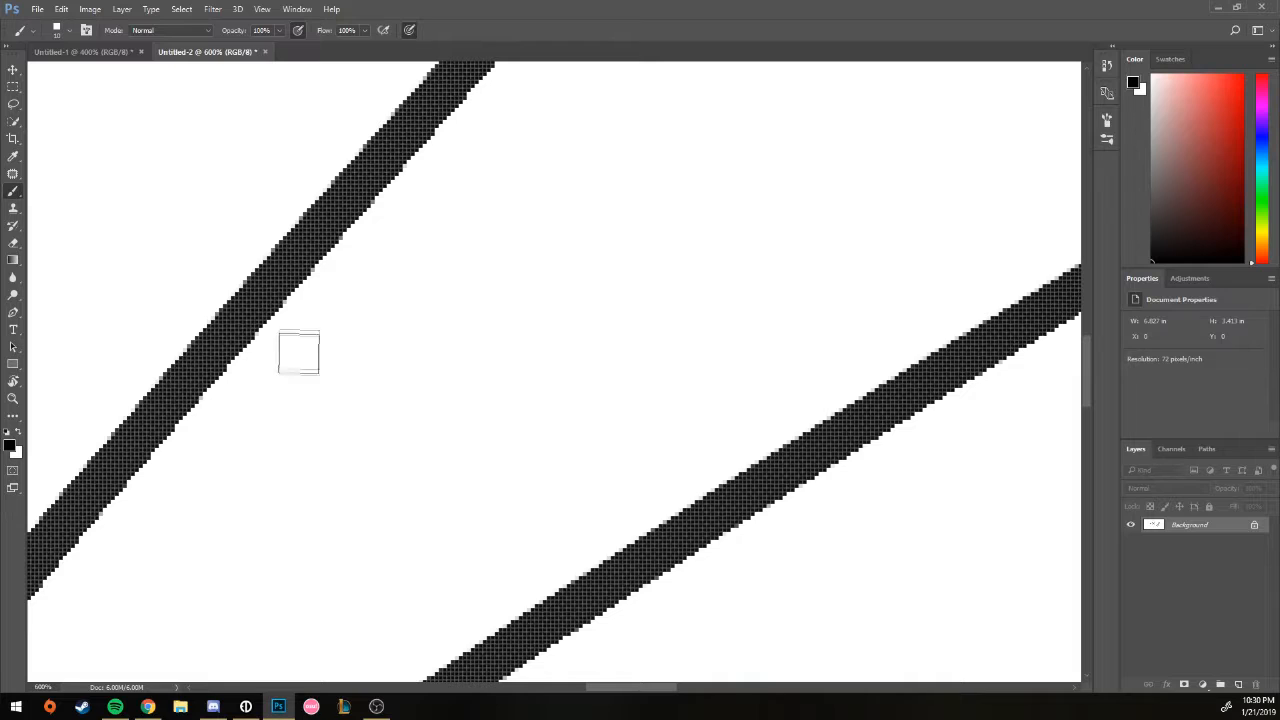
key("ctrl+0")
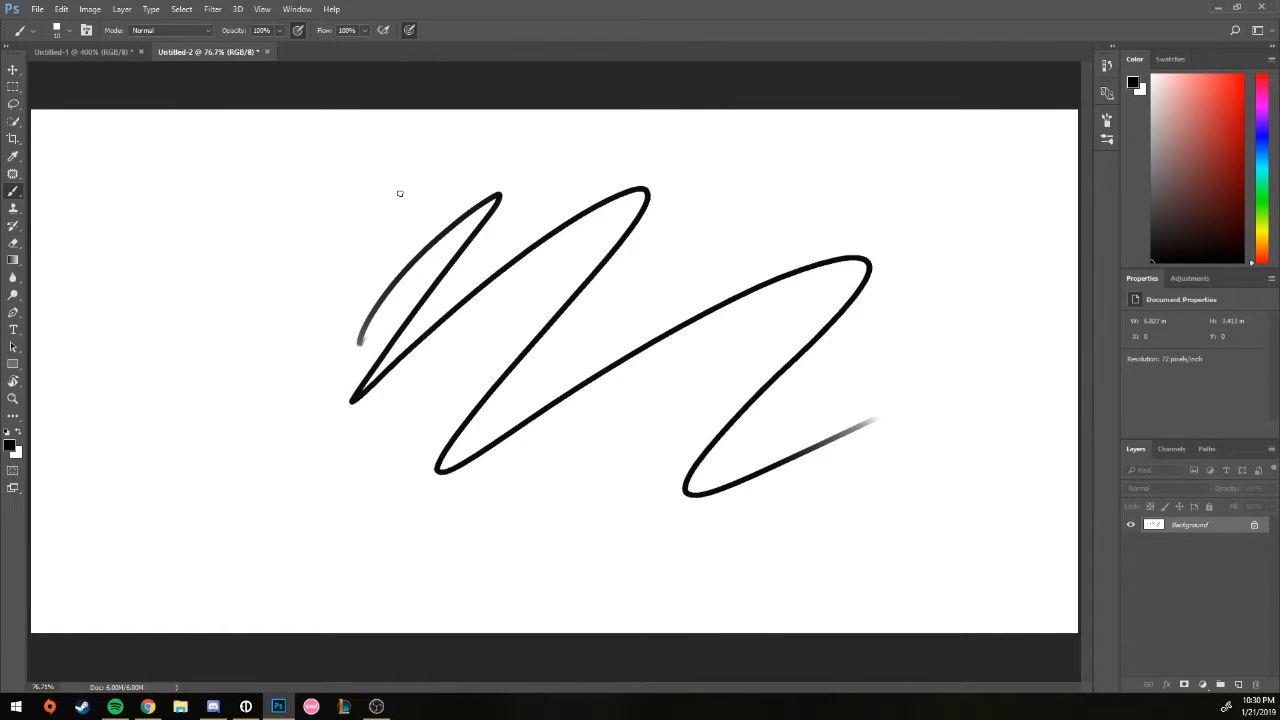
Step: Close Untitled-2 without saving and fit Untitled-1 to the window
left_click(266, 51)
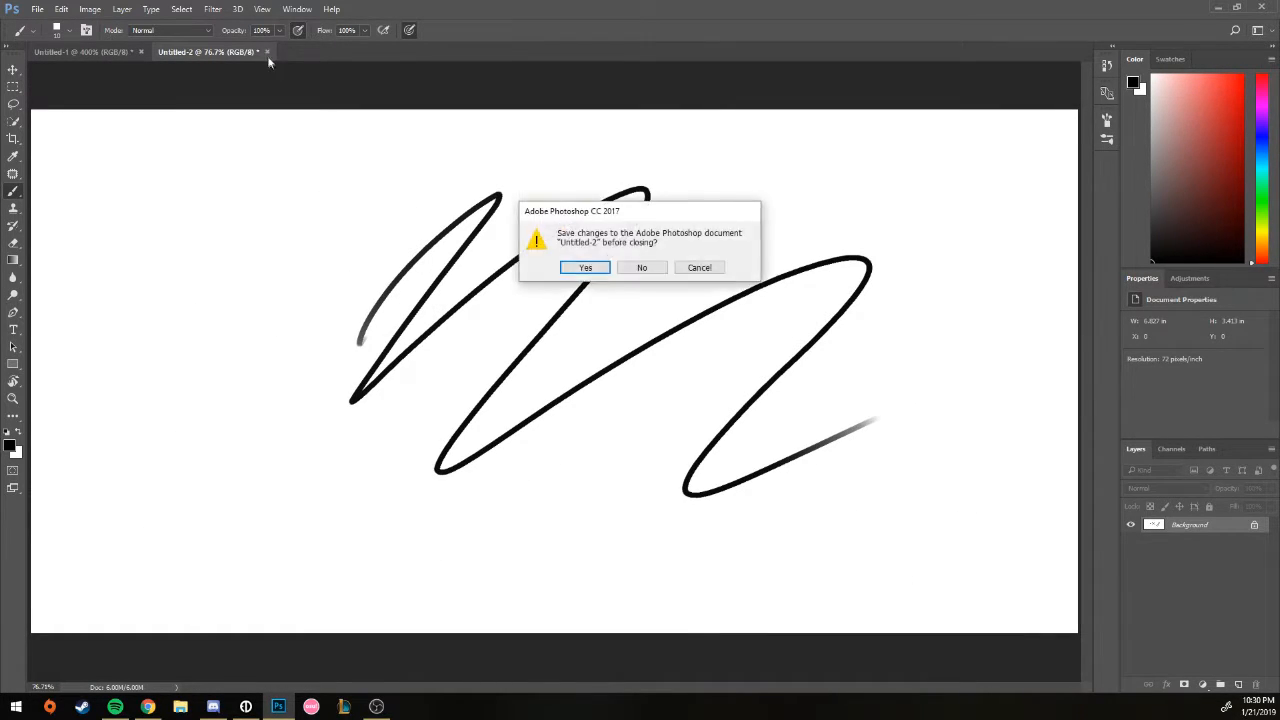
left_click(643, 268)
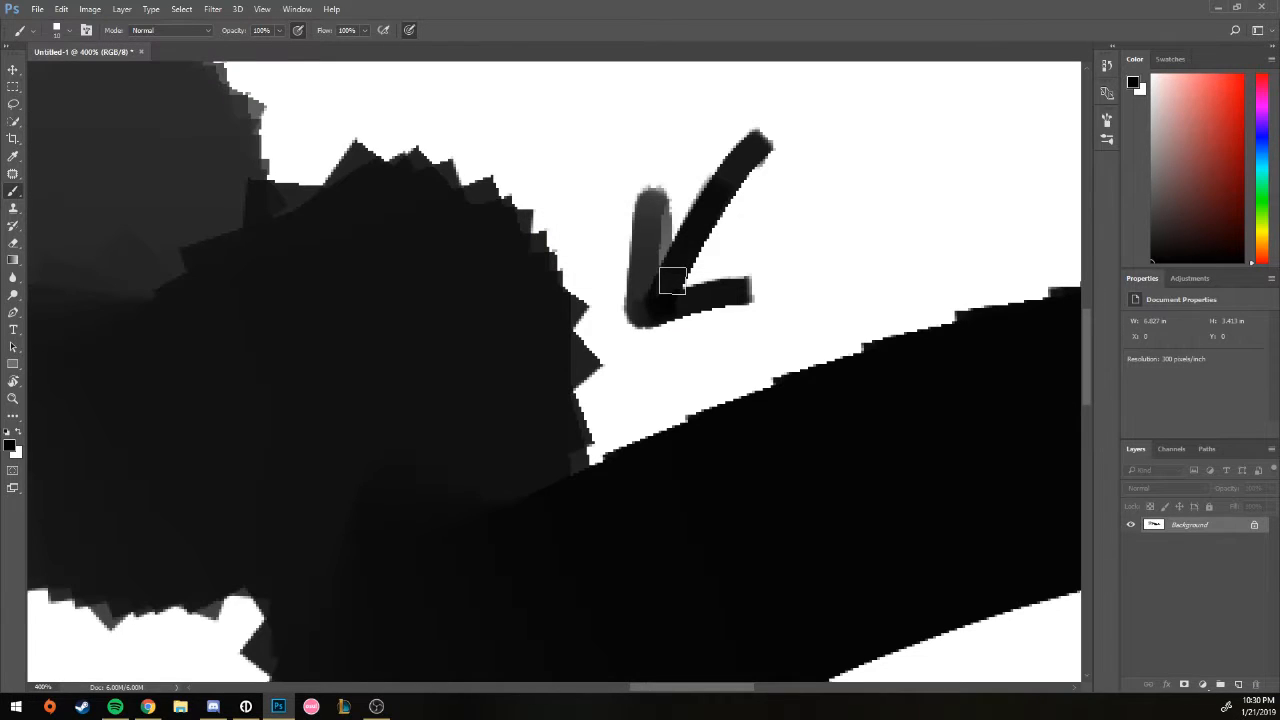
key("ctrl+0")
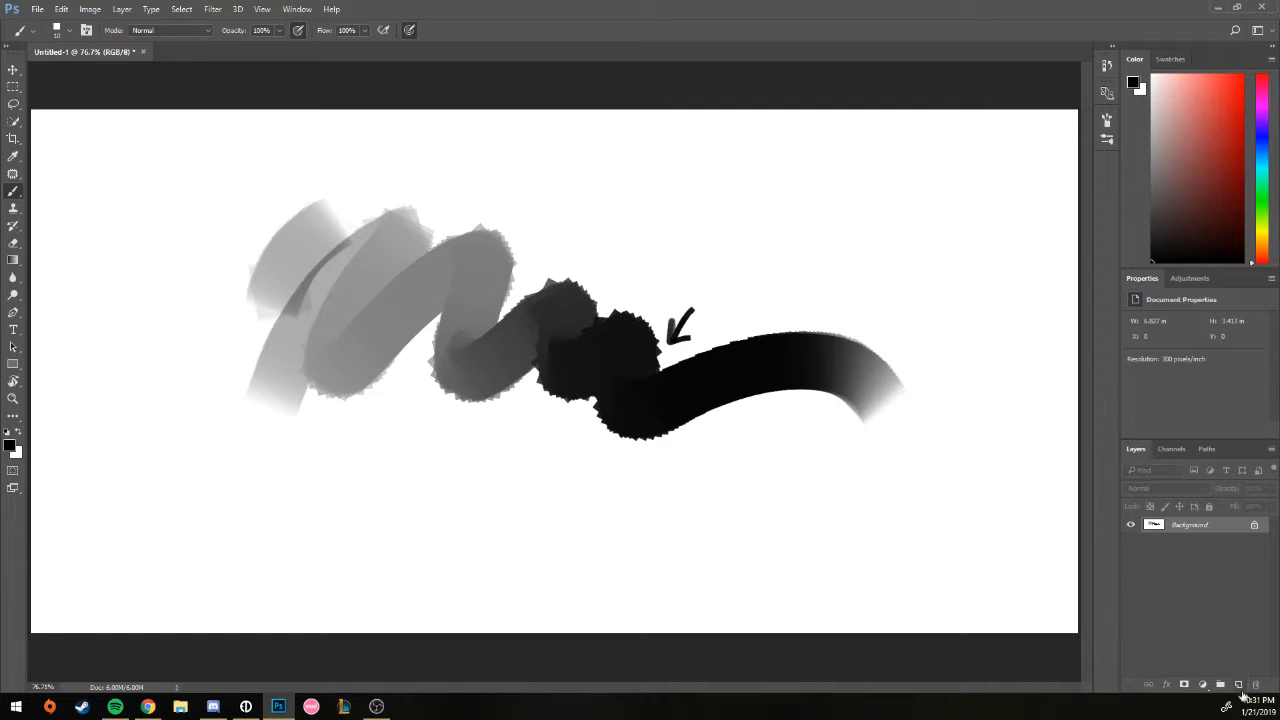
Step: Clear the canvas and handwrite '150 - 300' plus two circled 72s with an arrow
key("ctrl+BackSpace")
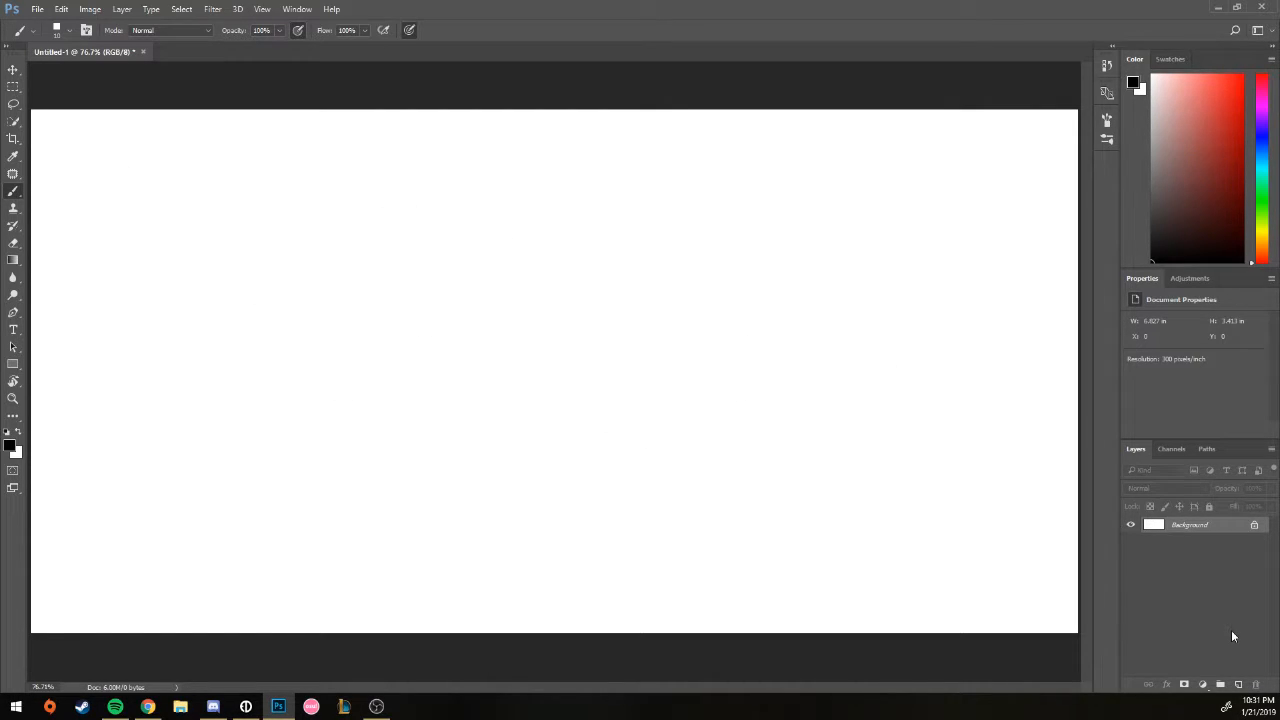
mouse_move(294, 216)
left_mouse_down()
mouse_move(294, 265)
mouse_move(341, 222)
mouse_move(385, 226)
left_mouse_up()
mouse_move(405, 213)
left_mouse_down()
mouse_move(420, 226)
mouse_move(410, 244)
left_mouse_up()
left_click_drag(440, 218, 459, 219)
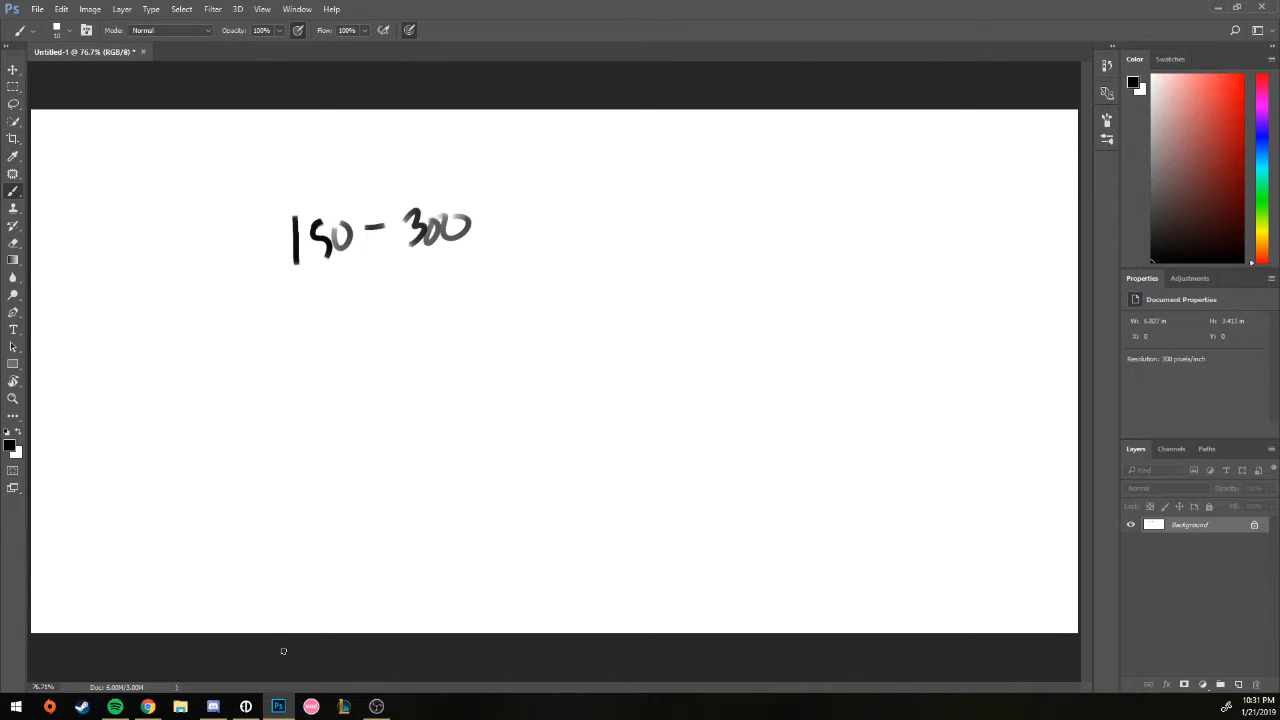
left_click_drag(388, 305, 401, 331)
mouse_move(418, 308)
left_mouse_down()
mouse_move(444, 322)
mouse_move(441, 287)
left_mouse_up()
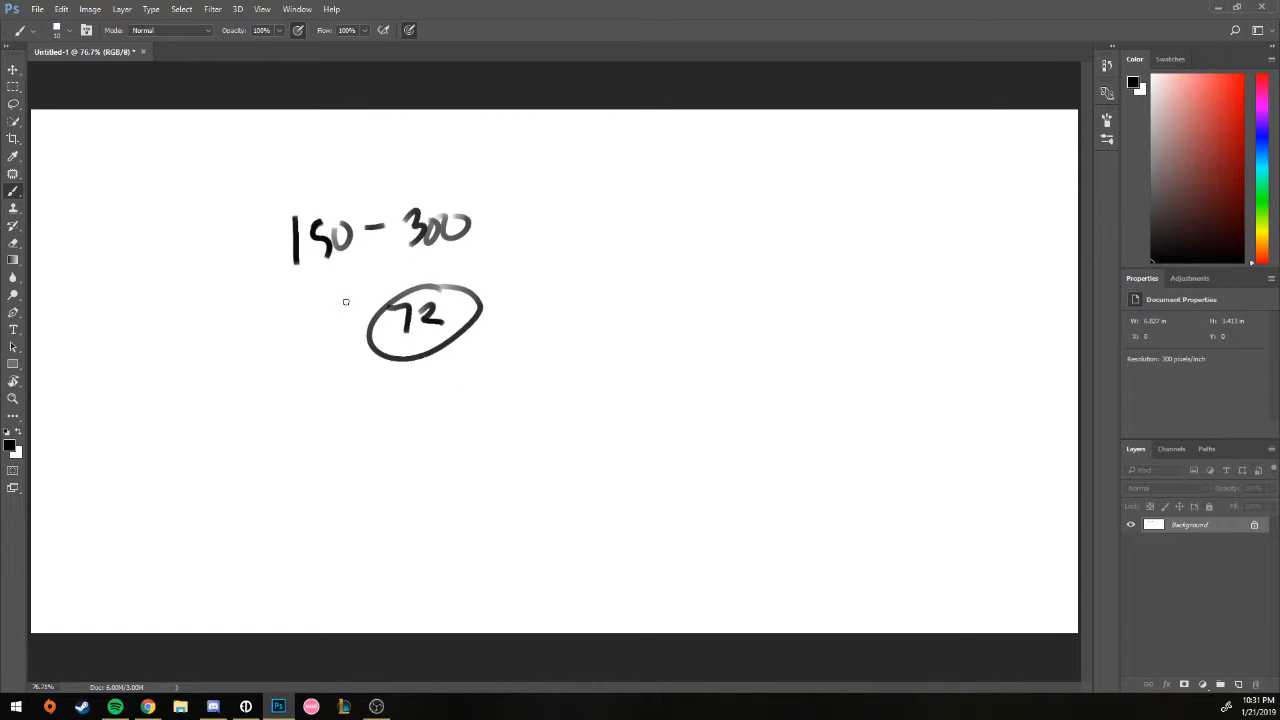
left_click_drag(246, 250, 262, 252)
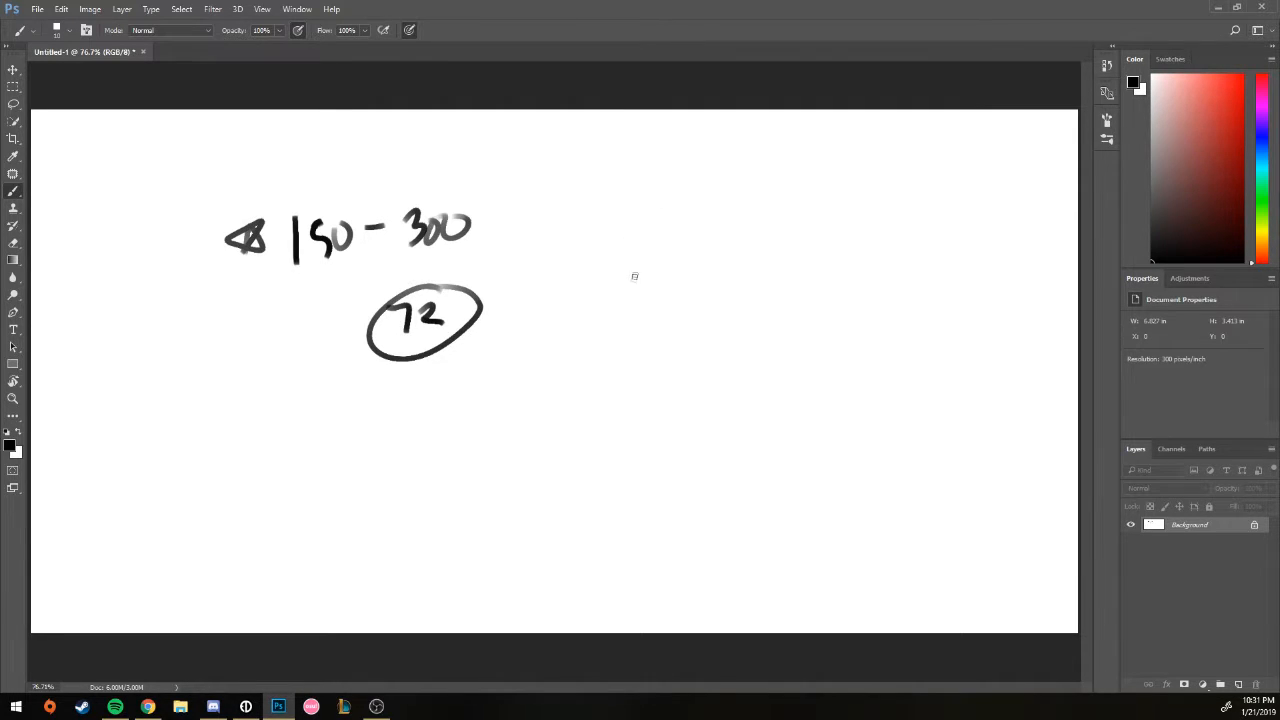
mouse_move(608, 316)
left_mouse_down()
mouse_move(624, 345)
mouse_move(668, 342)
left_mouse_up()
left_click_drag(630, 283, 664, 279)
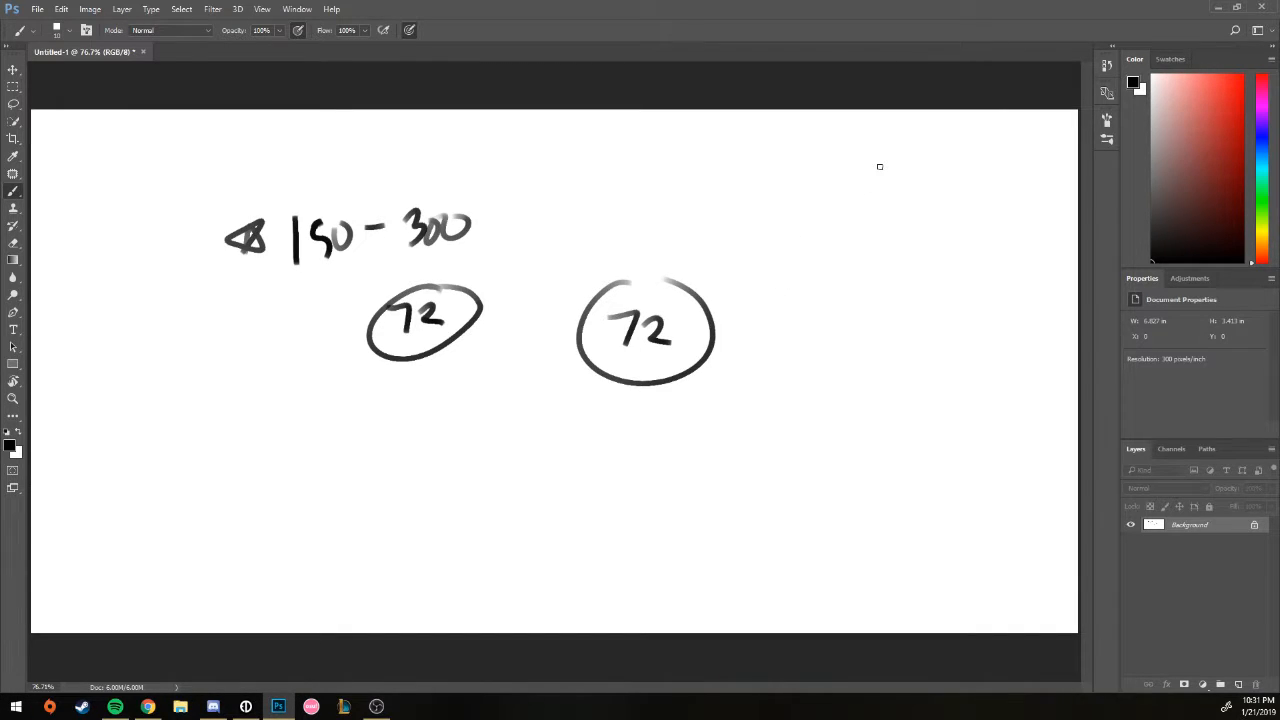
left_click_drag(623, 414, 640, 403)
Step: Handwrite and underline '500 x 500 pixel' and draw arrows around it
mouse_move(820, 195)
left_mouse_down()
mouse_move(803, 221)
mouse_move(889, 196)
mouse_move(900, 218)
mouse_move(947, 198)
mouse_move(975, 222)
mouse_move(1004, 186)
mouse_move(1047, 214)
left_mouse_up()
left_click_drag(803, 241, 1048, 236)
mouse_move(876, 262)
left_mouse_down()
mouse_move(877, 304)
mouse_move(896, 284)
left_mouse_up()
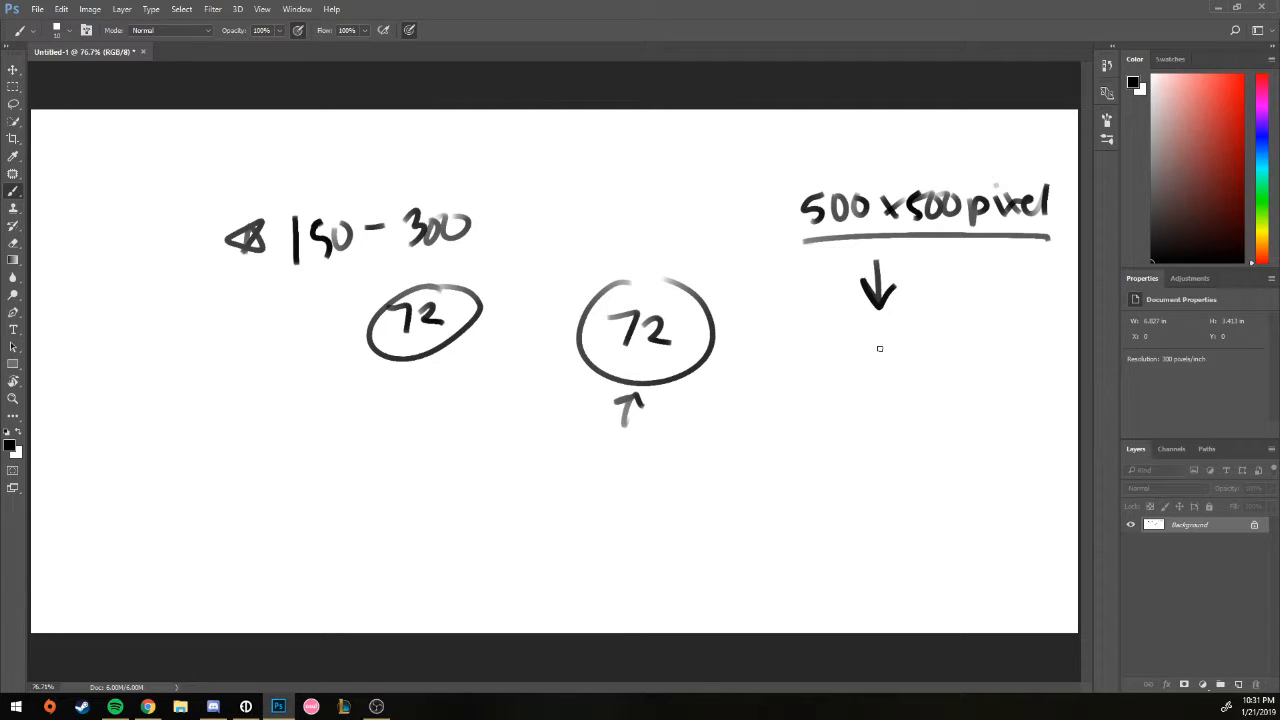
mouse_move(938, 307)
left_mouse_down()
mouse_move(946, 258)
mouse_move(955, 286)
left_mouse_up()
left_click_drag(820, 407, 874, 382)
left_click_drag(836, 382, 866, 397)
left_click_drag(793, 441, 802, 446)
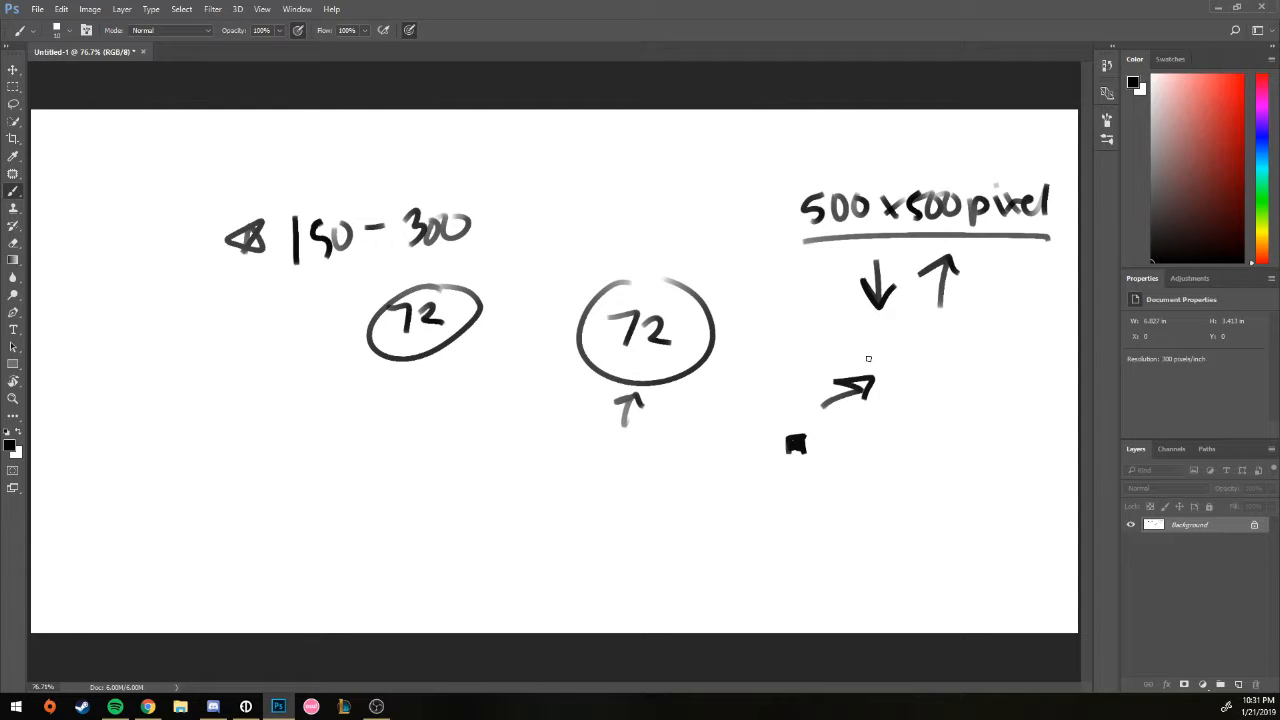
mouse_move(648, 242)
left_mouse_down()
mouse_move(650, 286)
mouse_move(662, 270)
left_mouse_up()
Step: Clear the canvas again, paint a grey curve at the left edge, and pick the Move tool
key("ctrl+BackSpace")
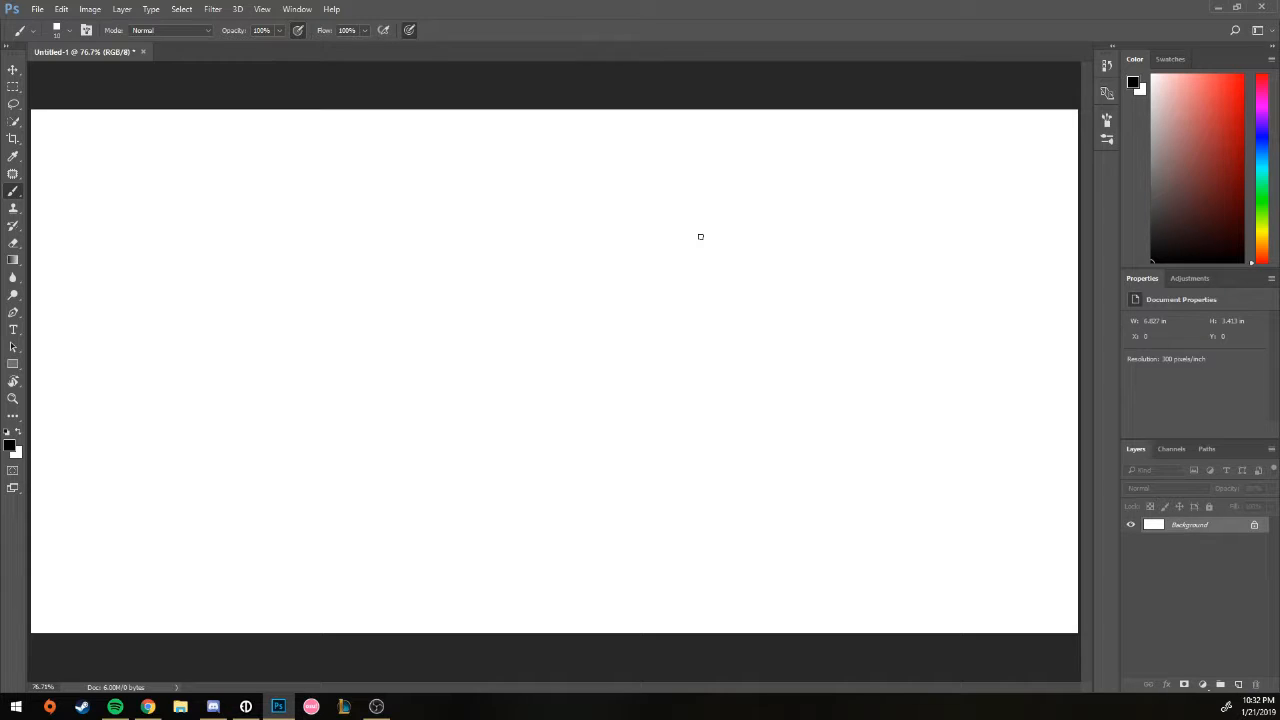
mouse_move(197, 390)
left_mouse_down()
mouse_move(63, 209)
mouse_move(72, 160)
left_mouse_up()
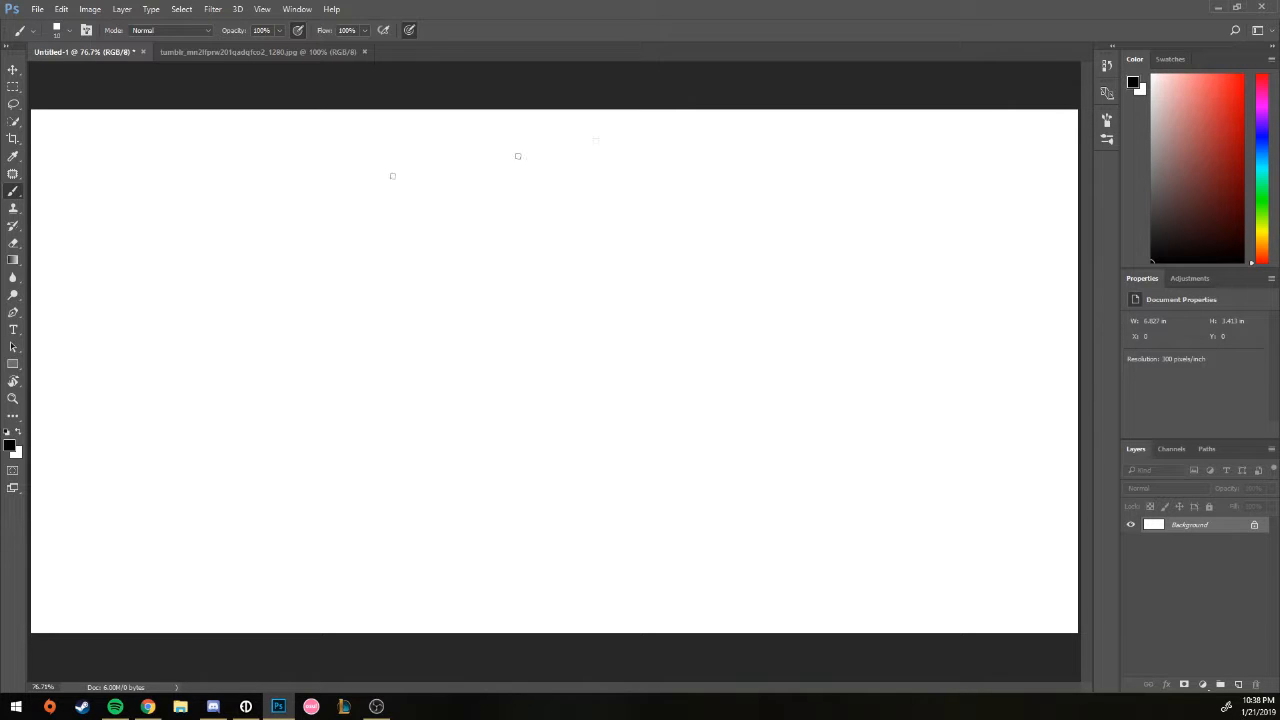
left_click(12, 72)
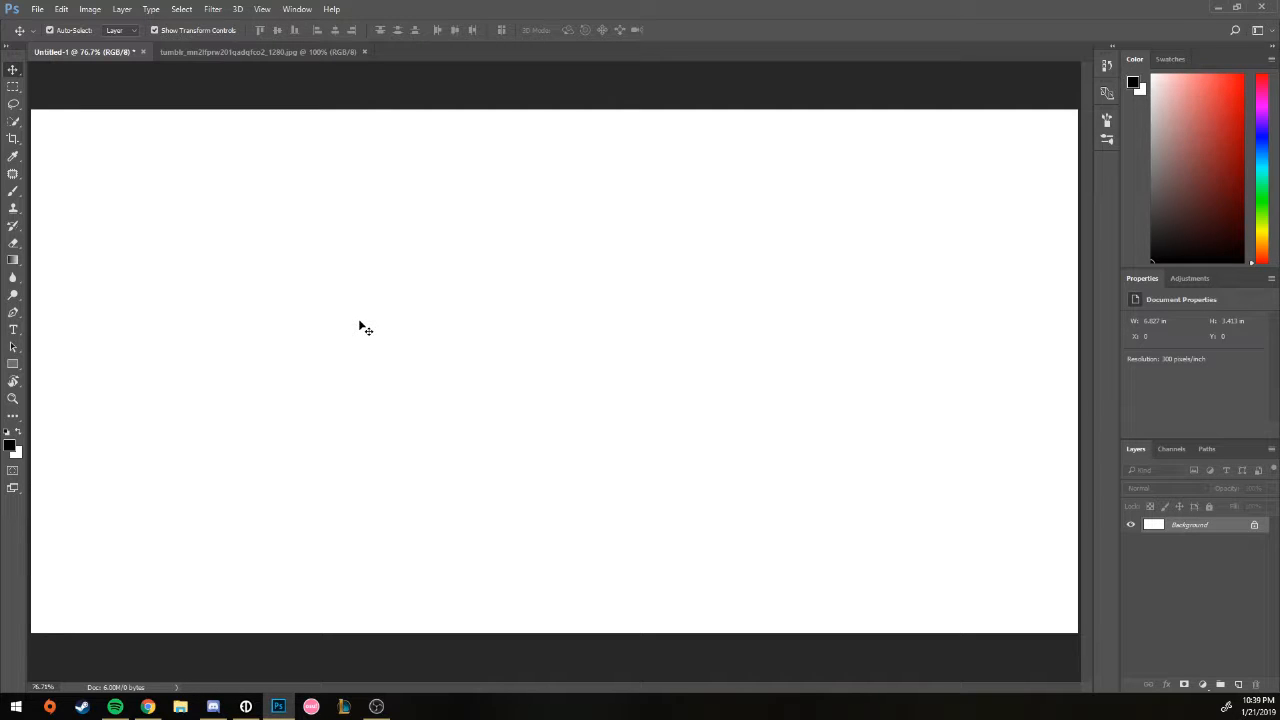
Step: Switch to the character image document and look through the Window menu's panel list
left_click(241, 52)
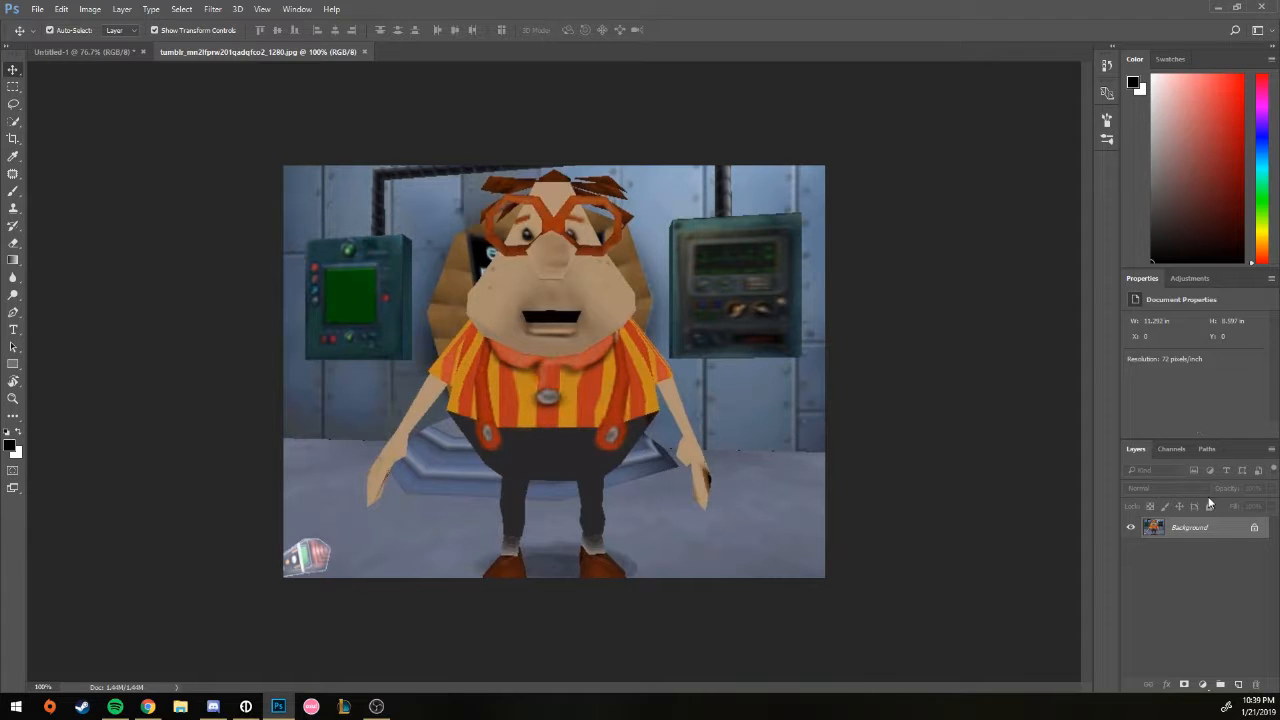
left_click(303, 10)
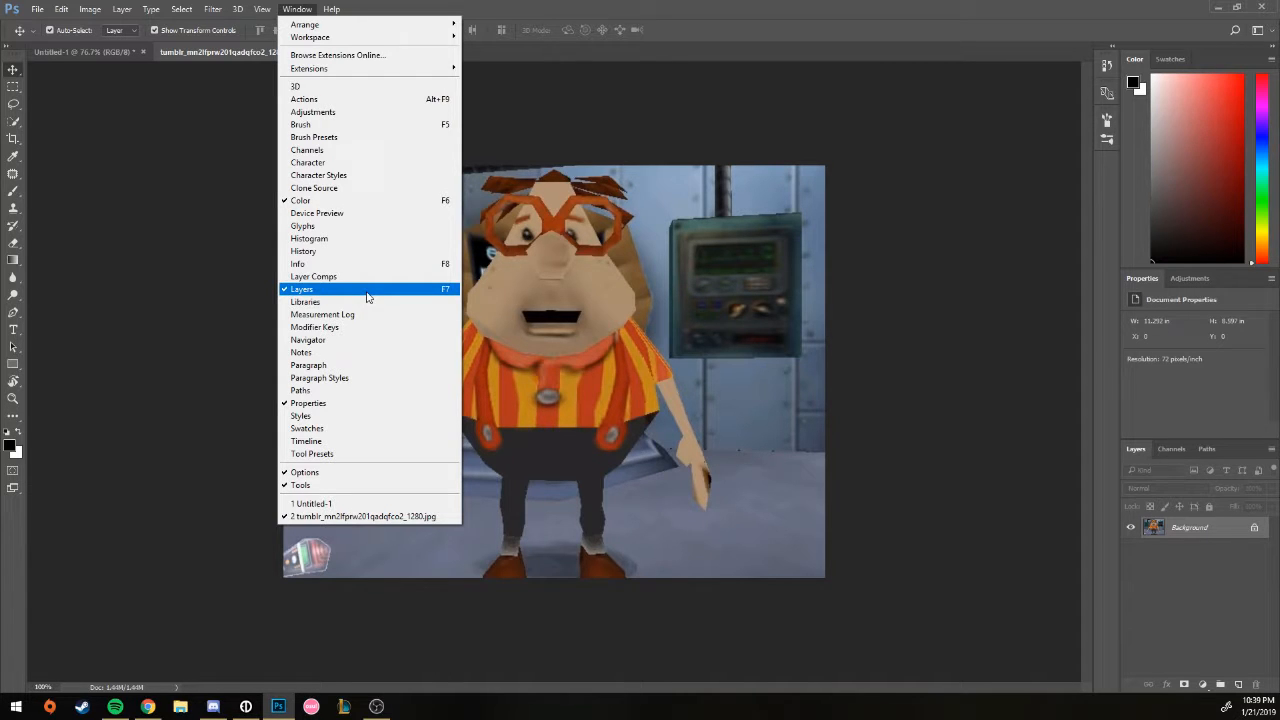
left_click(1146, 262)
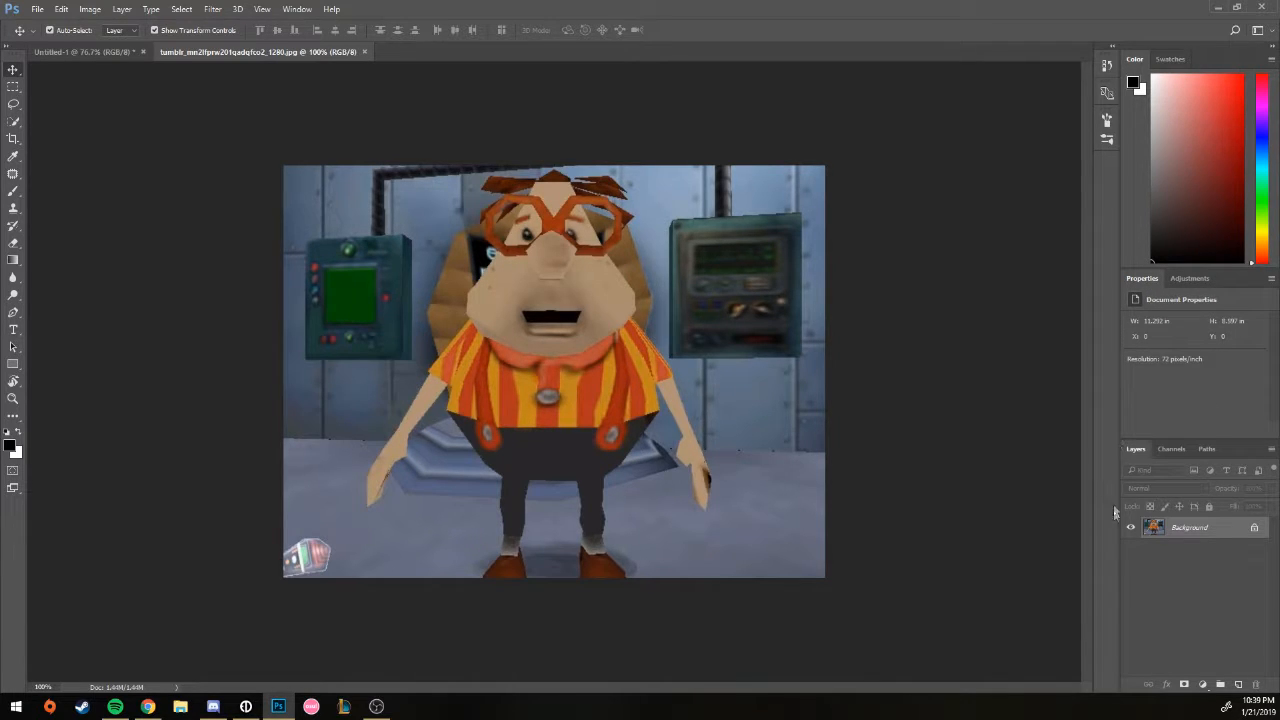
Step: Unlock the Background layer into Layer 0 and toggle Show Transform Controls off and on
left_click(1255, 530)
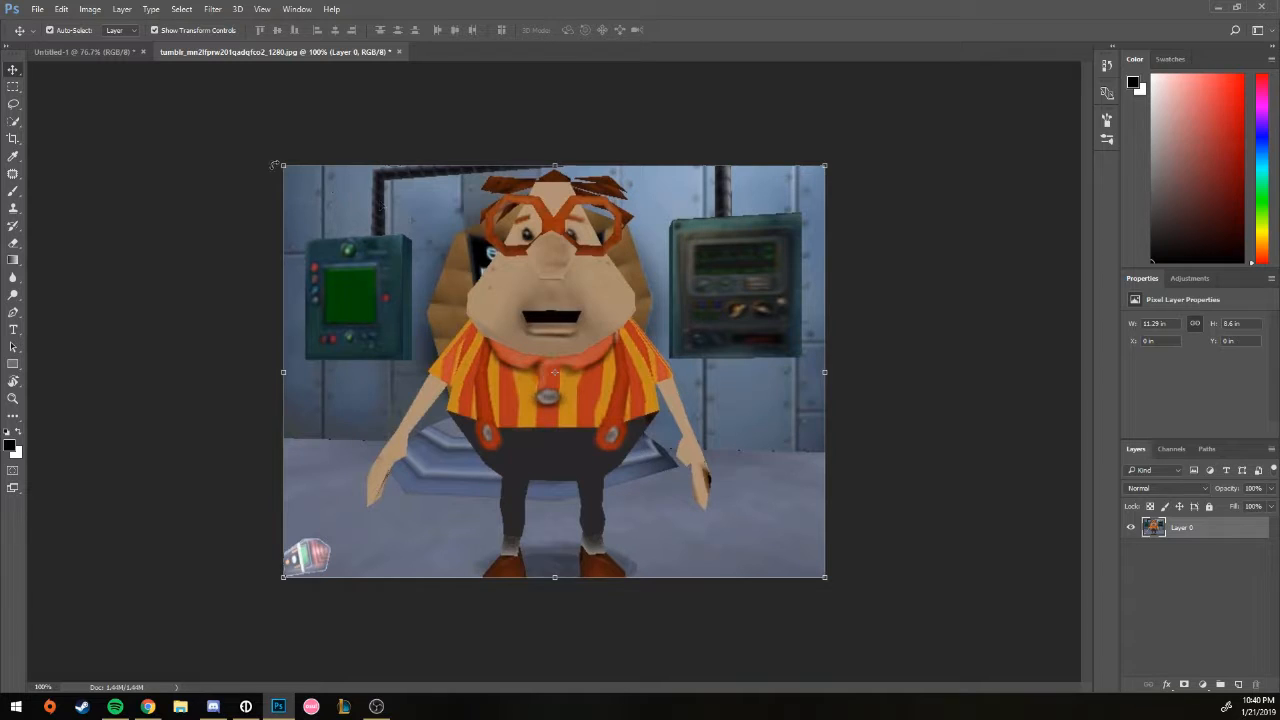
left_click(236, 150)
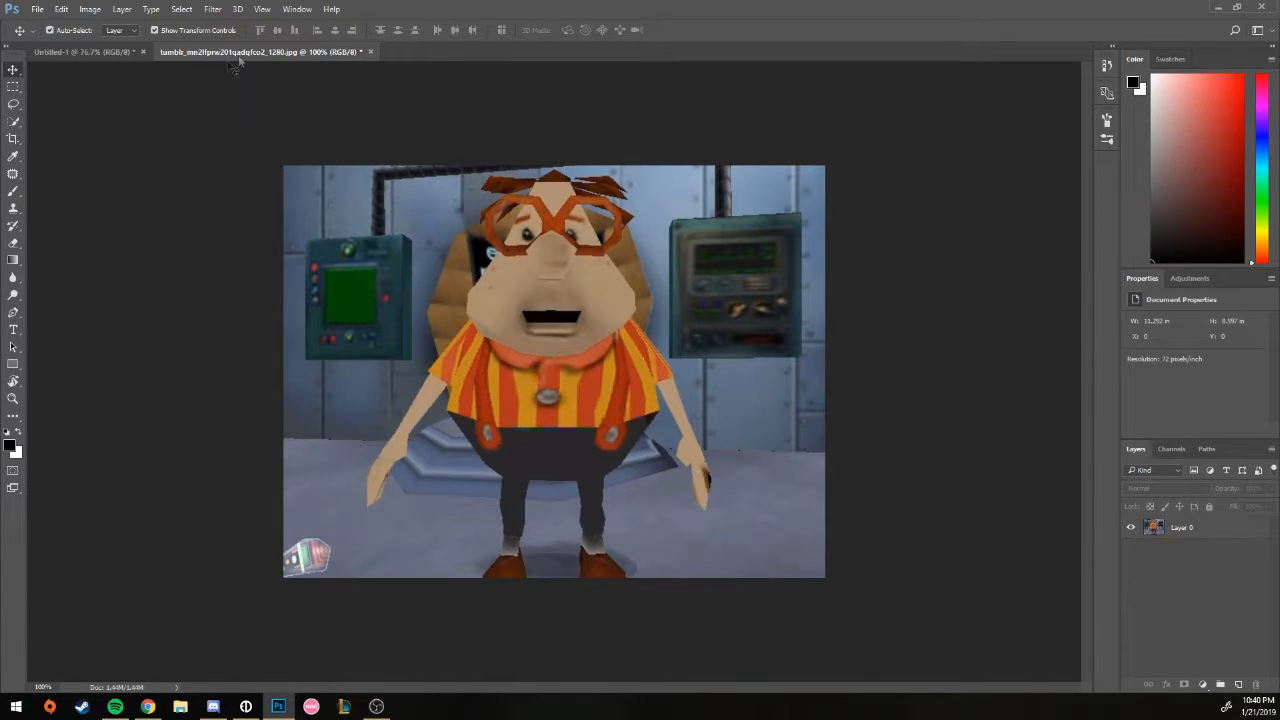
left_click(772, 194)
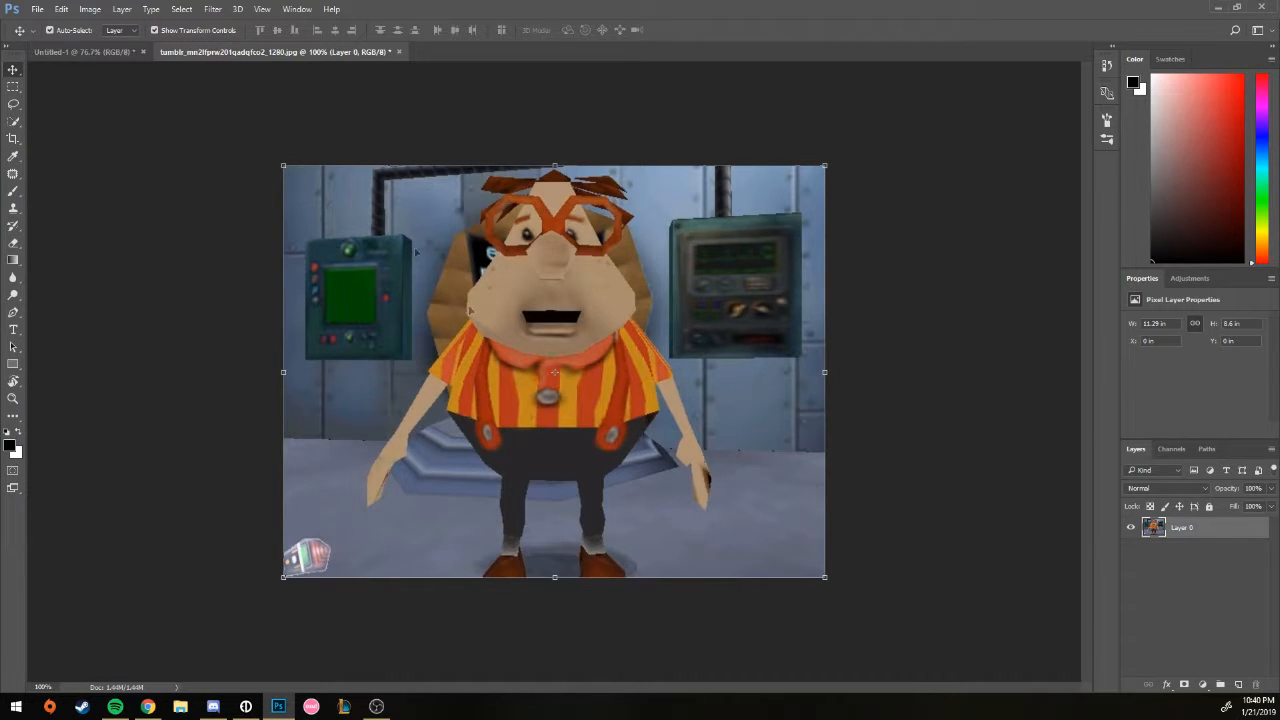
left_click(155, 30)
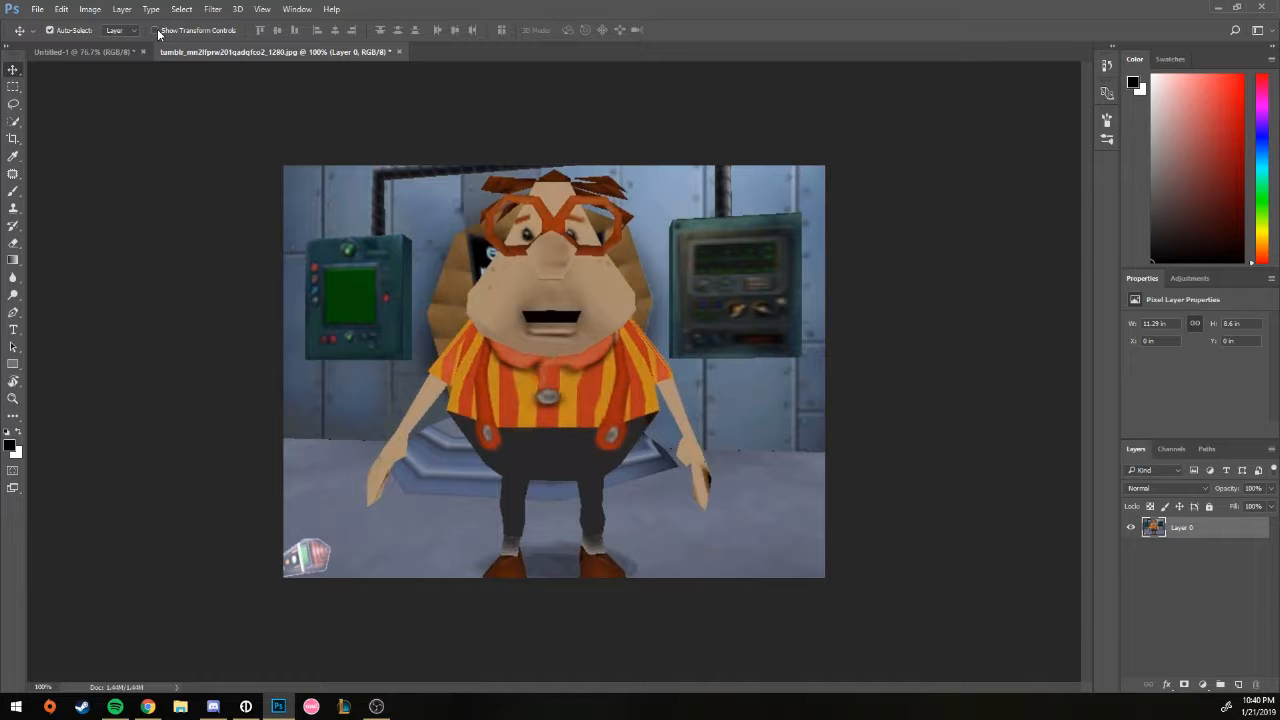
left_click(156, 31)
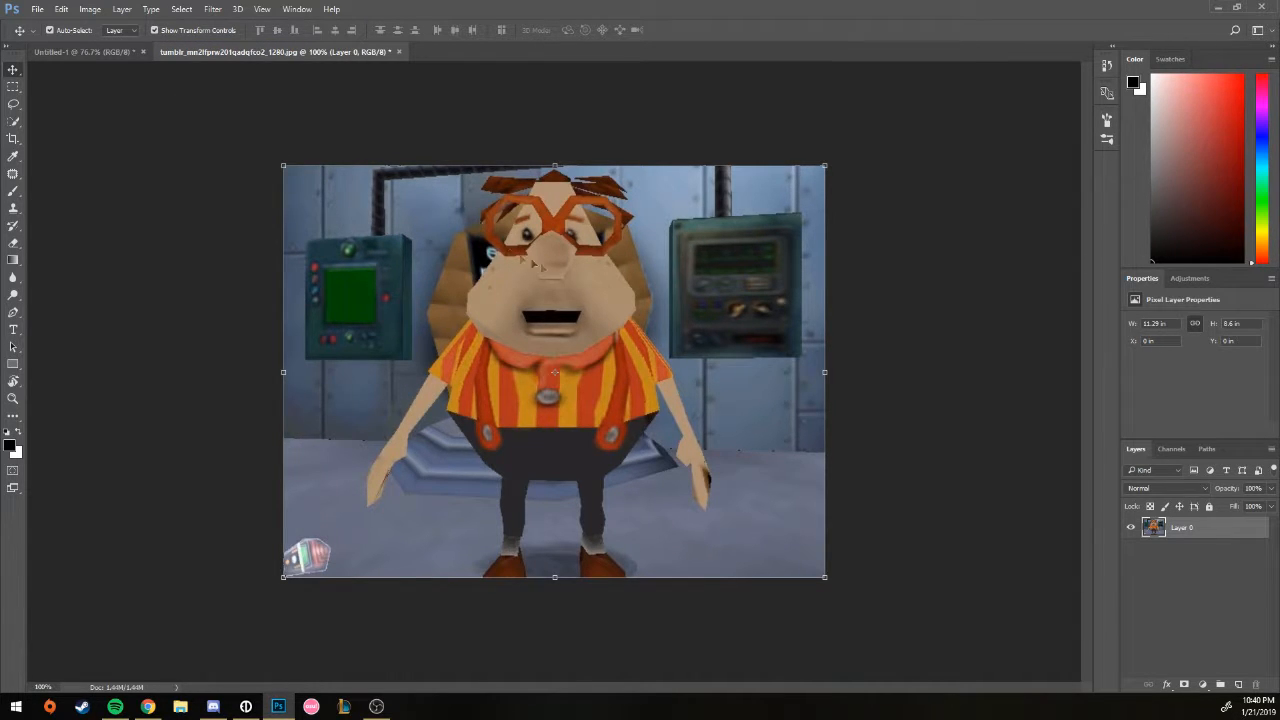
mouse_move(615, 305)
left_mouse_down()
mouse_move(669, 314)
mouse_move(546, 305)
mouse_move(649, 305)
mouse_move(615, 297)
left_mouse_up()
mouse_move(285, 167)
left_mouse_down()
mouse_move(583, 354)
mouse_move(542, 300)
mouse_move(301, 142)
mouse_move(302, 163)
mouse_move(515, 350)
mouse_move(555, 412)
mouse_move(551, 428)
mouse_move(509, 357)
mouse_move(543, 380)
mouse_move(559, 403)
mouse_move(335, 175)
mouse_move(285, 158)
left_mouse_up()
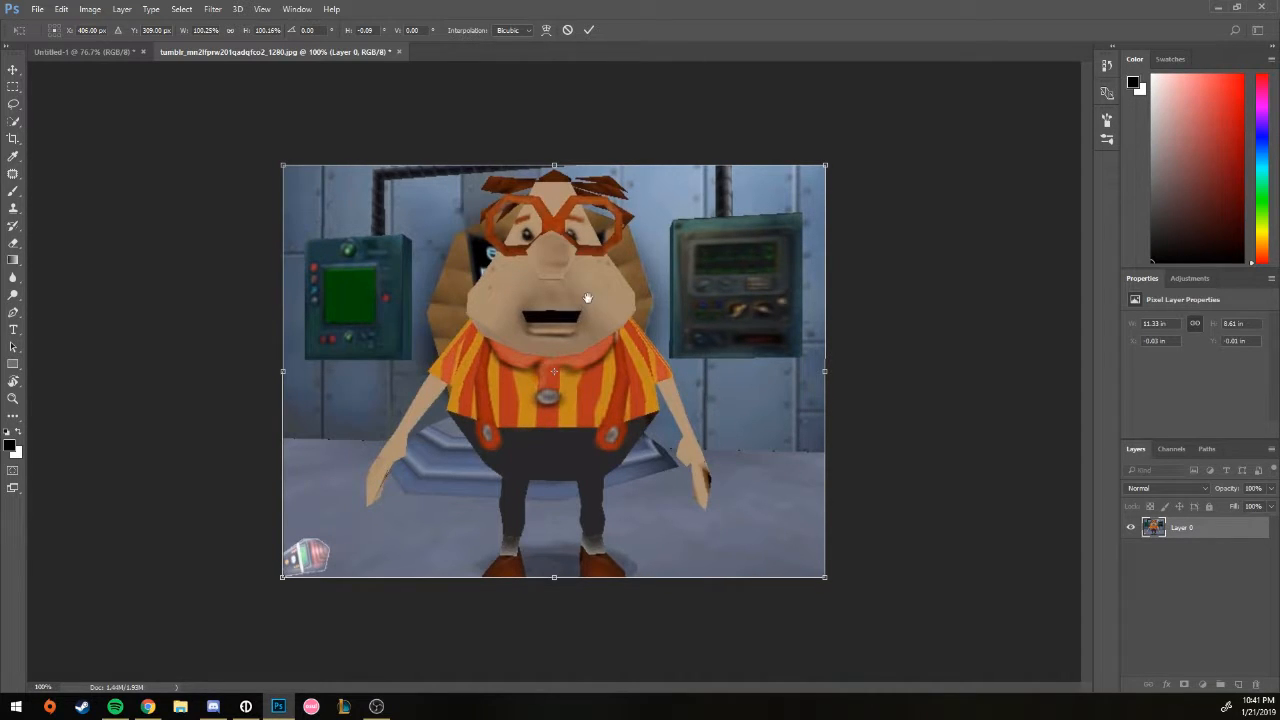
mouse_move(549, 233)
left_mouse_down()
mouse_move(566, 234)
mouse_move(548, 235)
mouse_move(554, 246)
left_mouse_up()
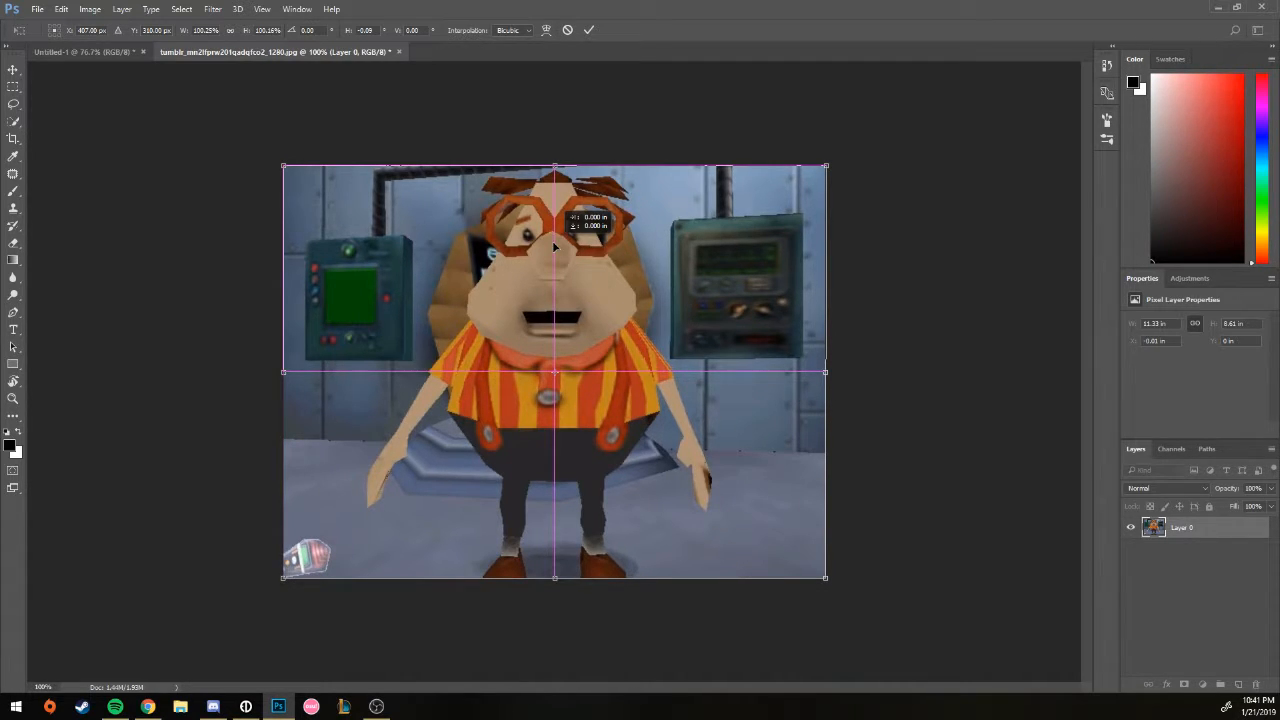
left_click_drag(554, 246, 554, 246)
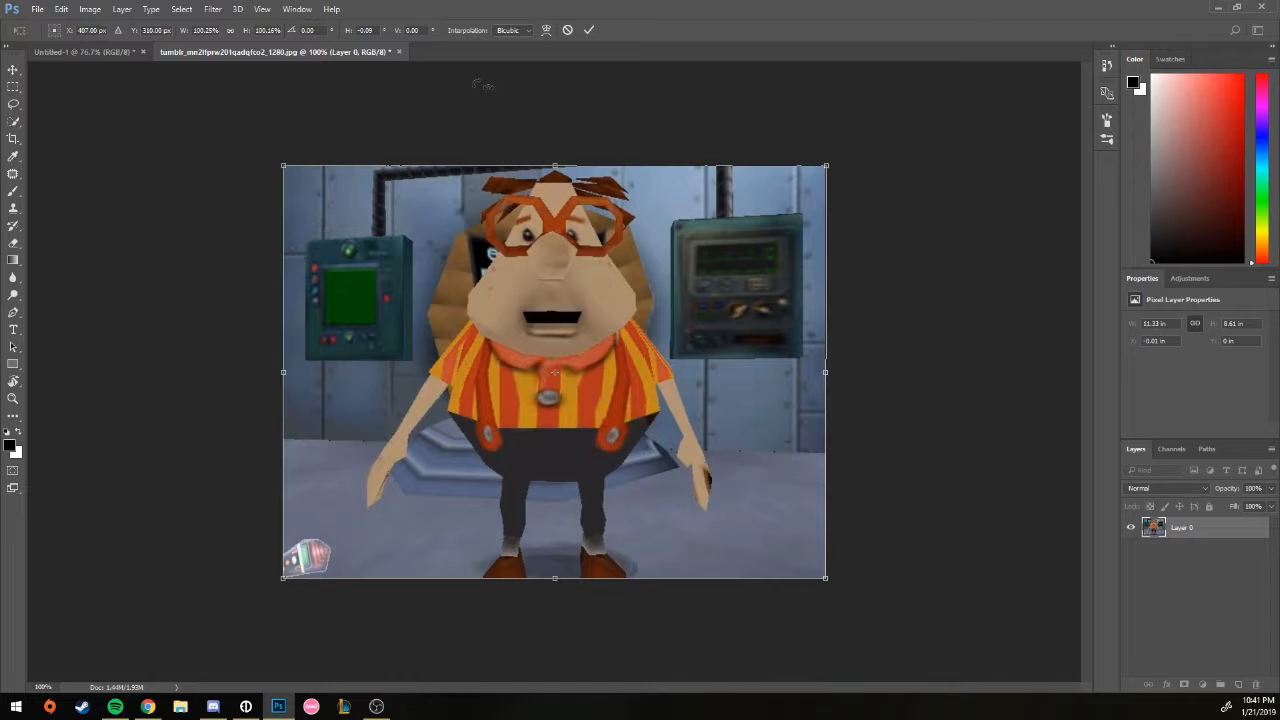
left_click(546, 30)
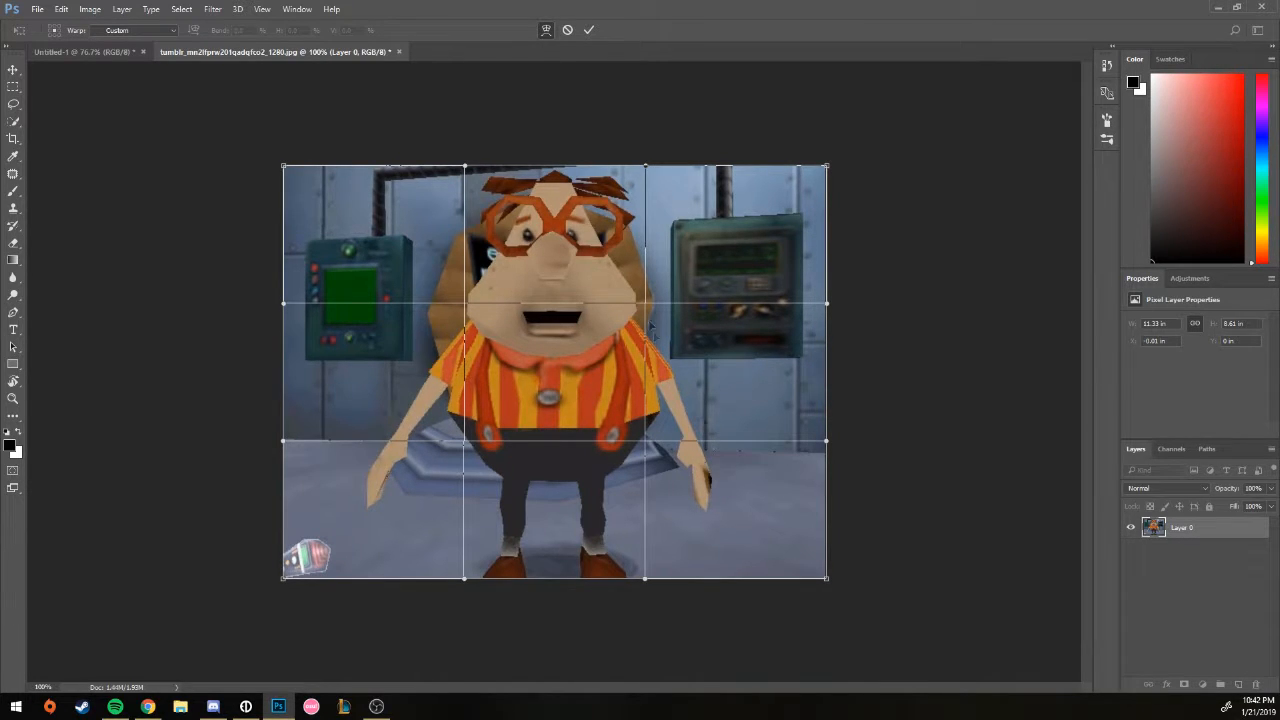
left_click_drag(636, 335, 410, 362)
left_click(567, 30)
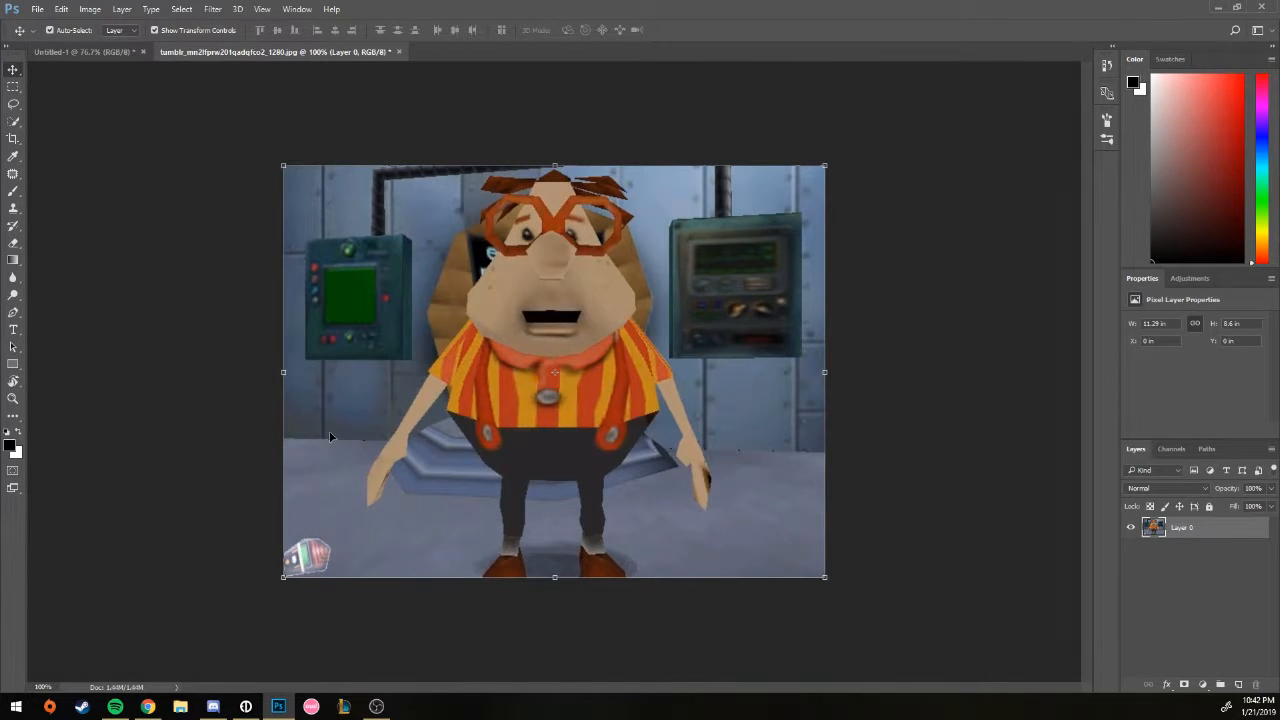
left_click(13, 87)
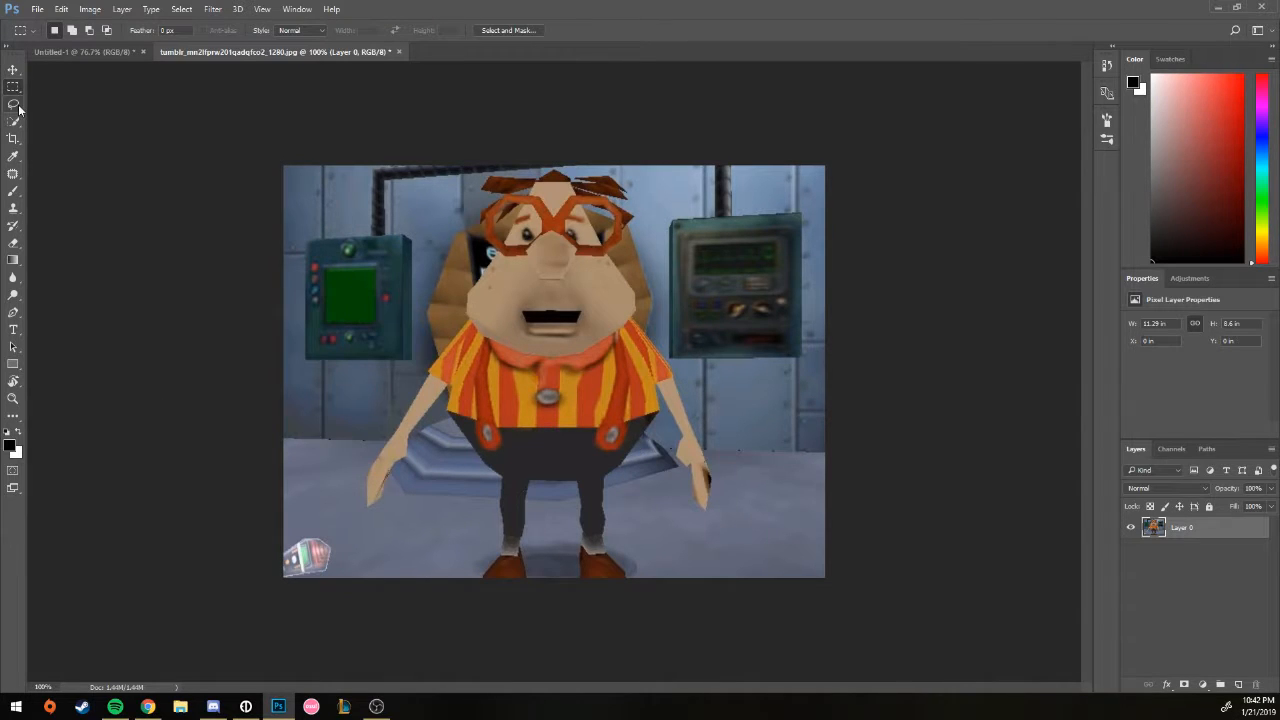
left_click_drag(316, 199, 691, 384)
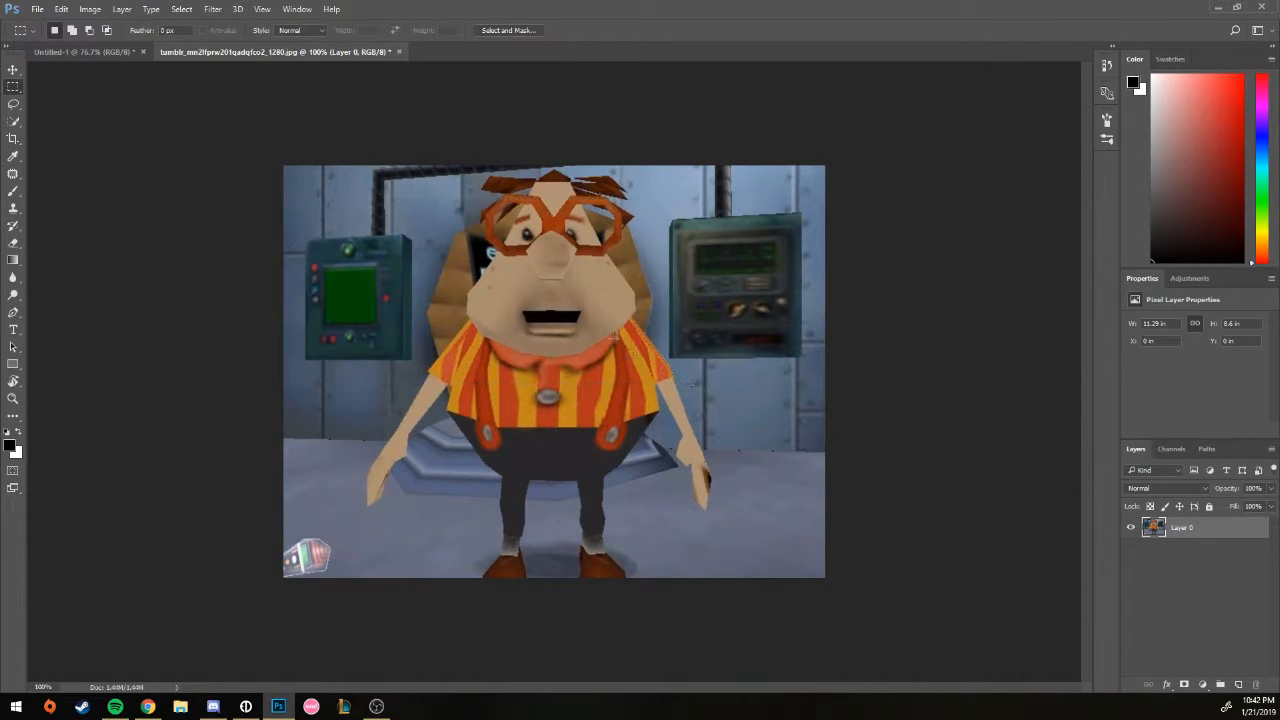
left_click(11, 79)
left_click(12, 89)
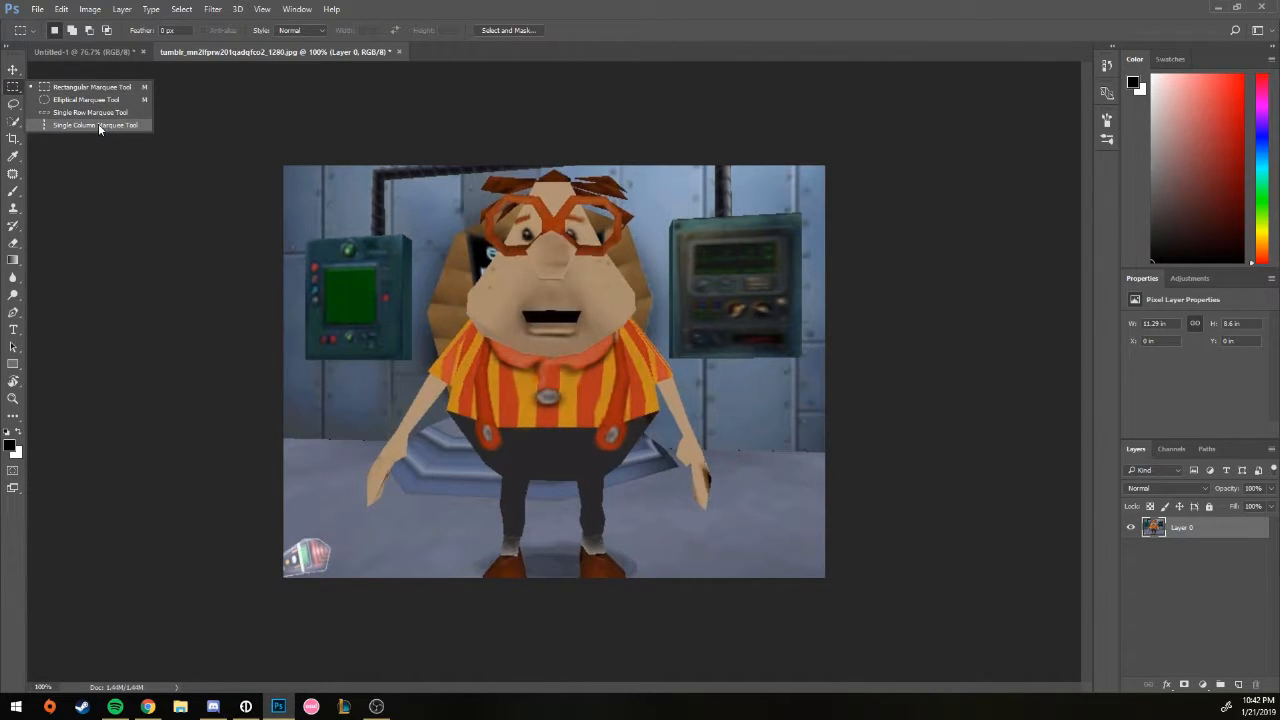
left_click(98, 162)
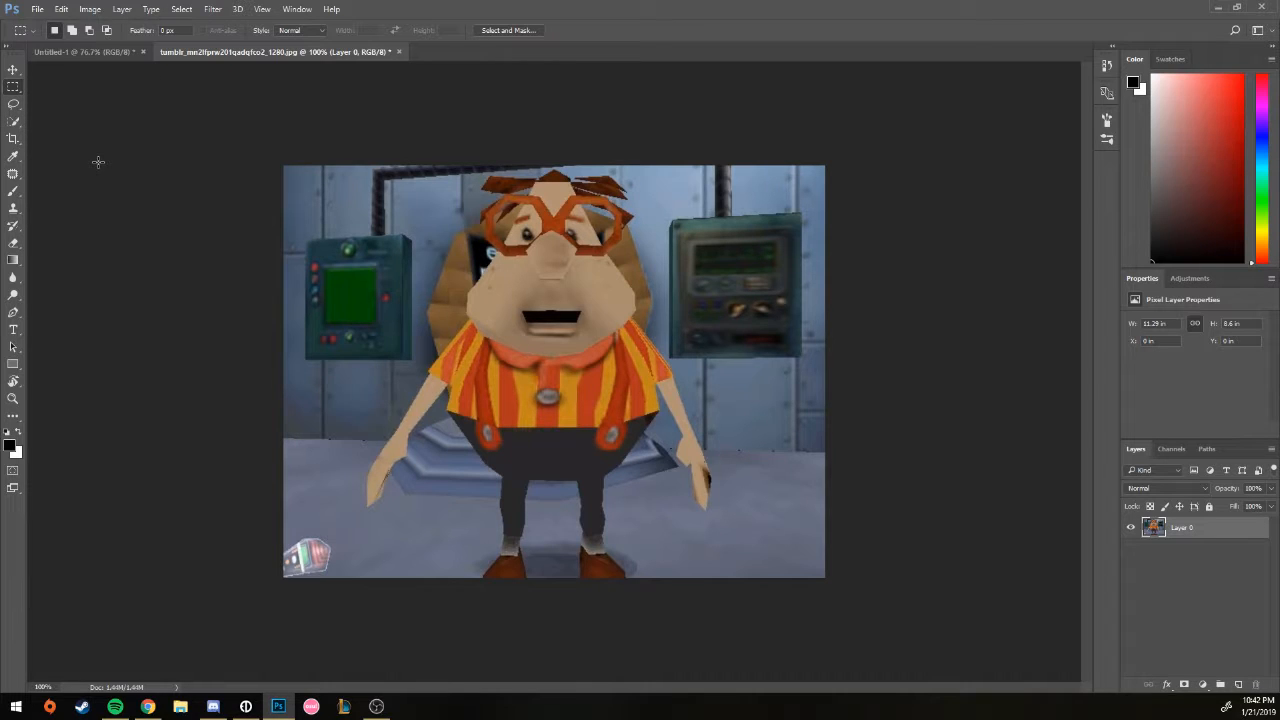
left_click(14, 90)
left_click(286, 118)
left_click_drag(263, 143, 880, 575)
left_click_drag(294, 186, 788, 544)
mouse_move(650, 422)
left_mouse_down()
mouse_move(699, 462)
mouse_move(642, 440)
left_mouse_up()
key("ctrl+z")
left_click_drag(449, 338, 488, 357)
key("ctrl+z")
key("ctrl+z")
right_click(13, 86)
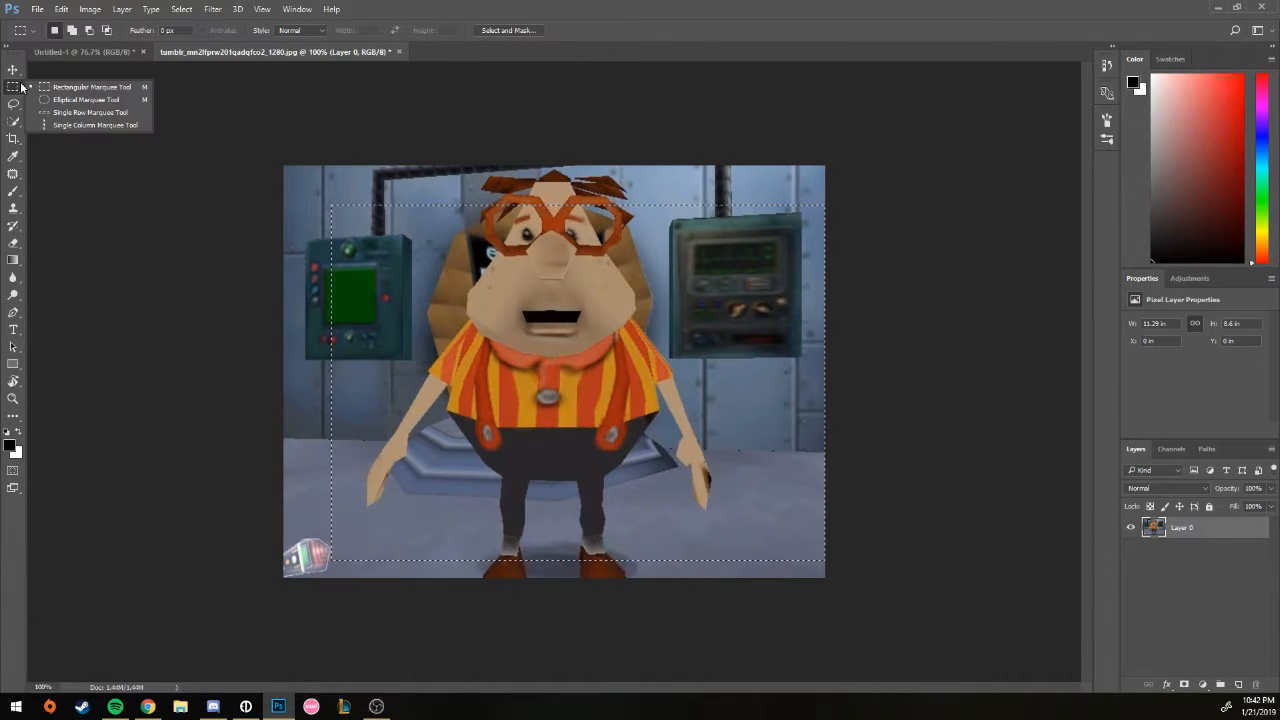
left_click(53, 113)
left_click_drag(360, 228, 574, 355)
left_click_drag(436, 292, 703, 459)
left_click_drag(740, 337, 448, 398)
left_click_drag(490, 325, 580, 351, "shift")
left_click_drag(715, 272, 405, 357)
key("ctrl+d")
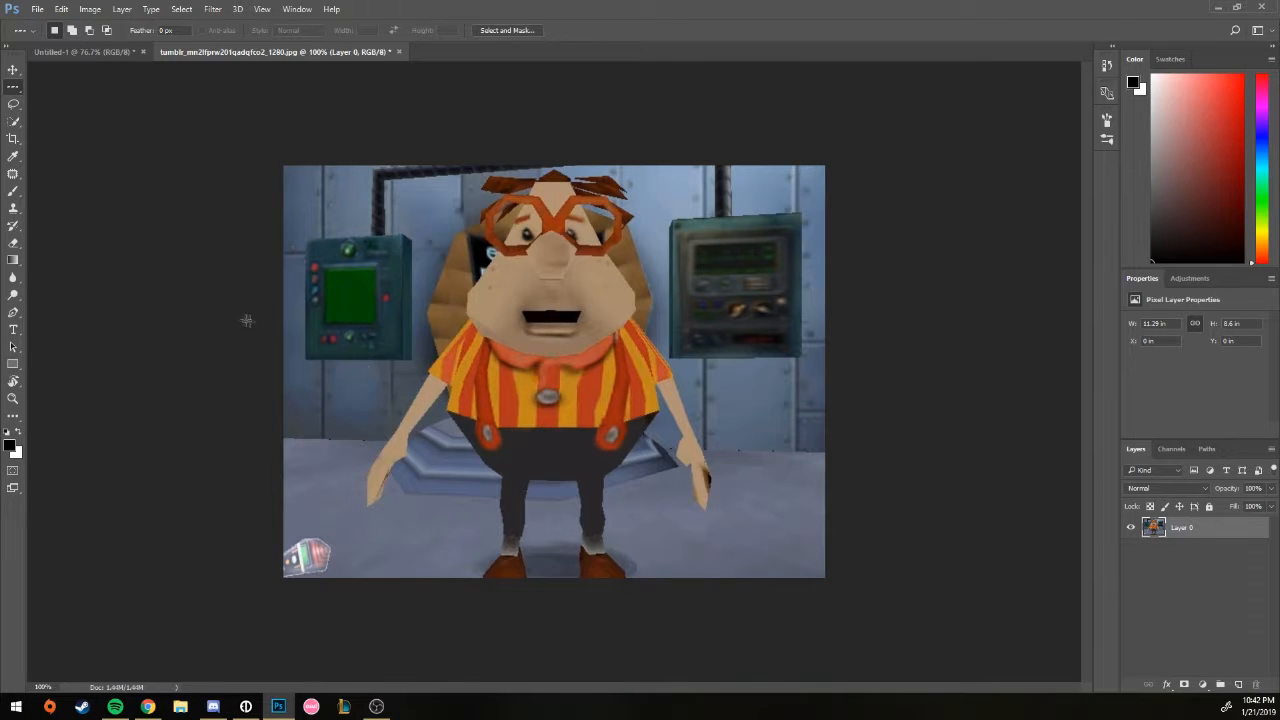
right_click(13, 87)
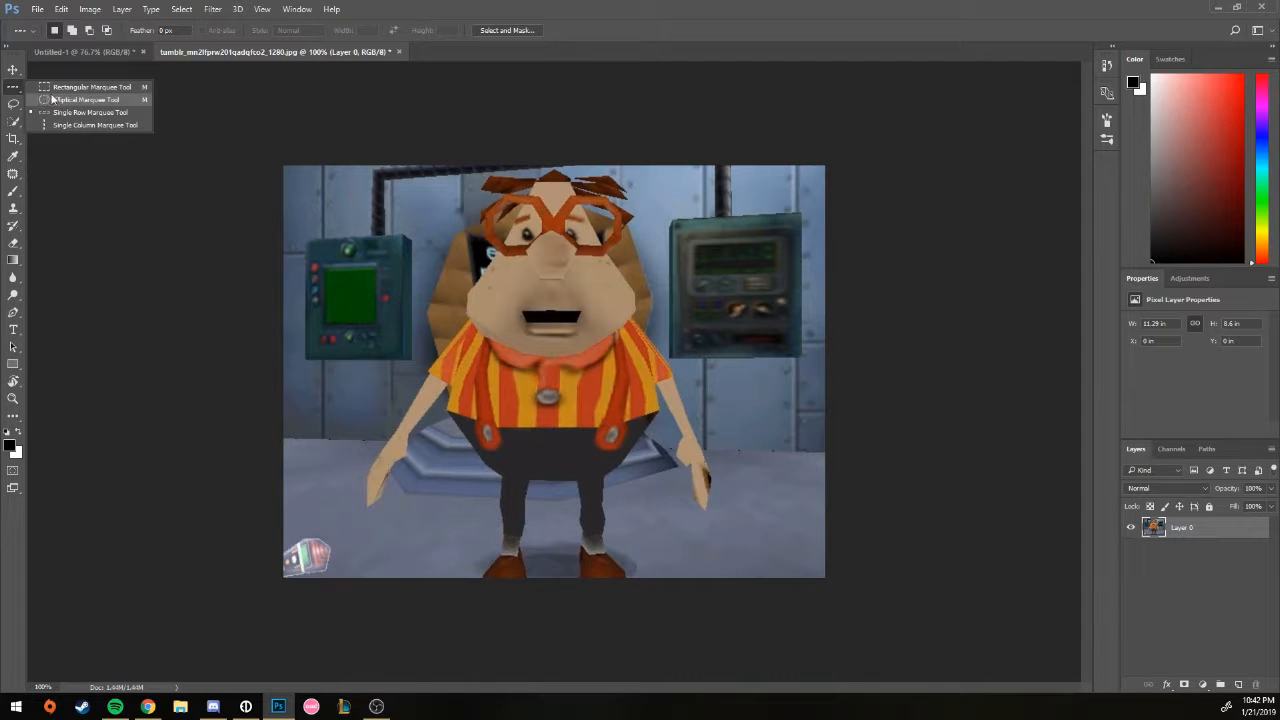
left_click(56, 92)
left_click_drag(373, 206, 493, 325)
left_click_drag(333, 191, 987, 531)
key("ctrl+d")
left_click_drag(321, 188, 807, 495)
key("ctrl+d")
right_click(14, 90)
left_click(90, 112)
right_click(24, 92)
left_click(86, 99)
left_click_drag(350, 232, 952, 519)
key("ctrl+d")
key("ctrl+d")
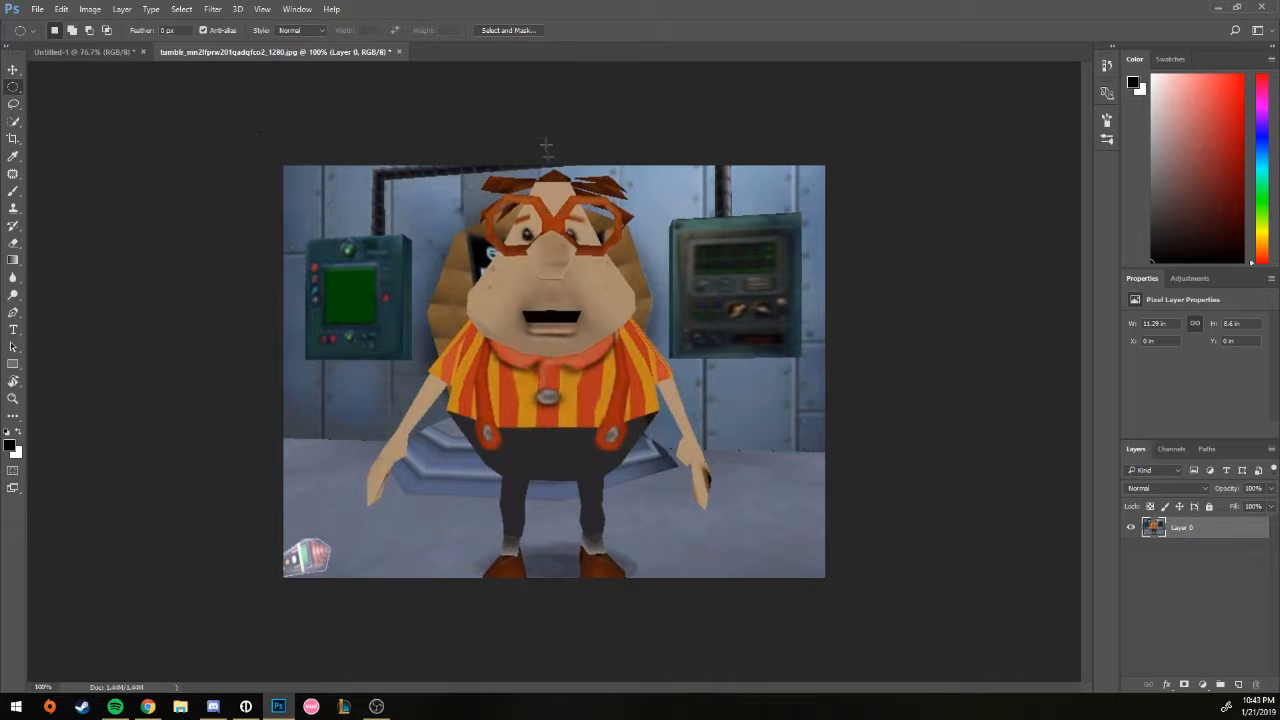
left_click_drag(374, 204, 677, 495)
key("ctrl+d")
left_click(13, 88)
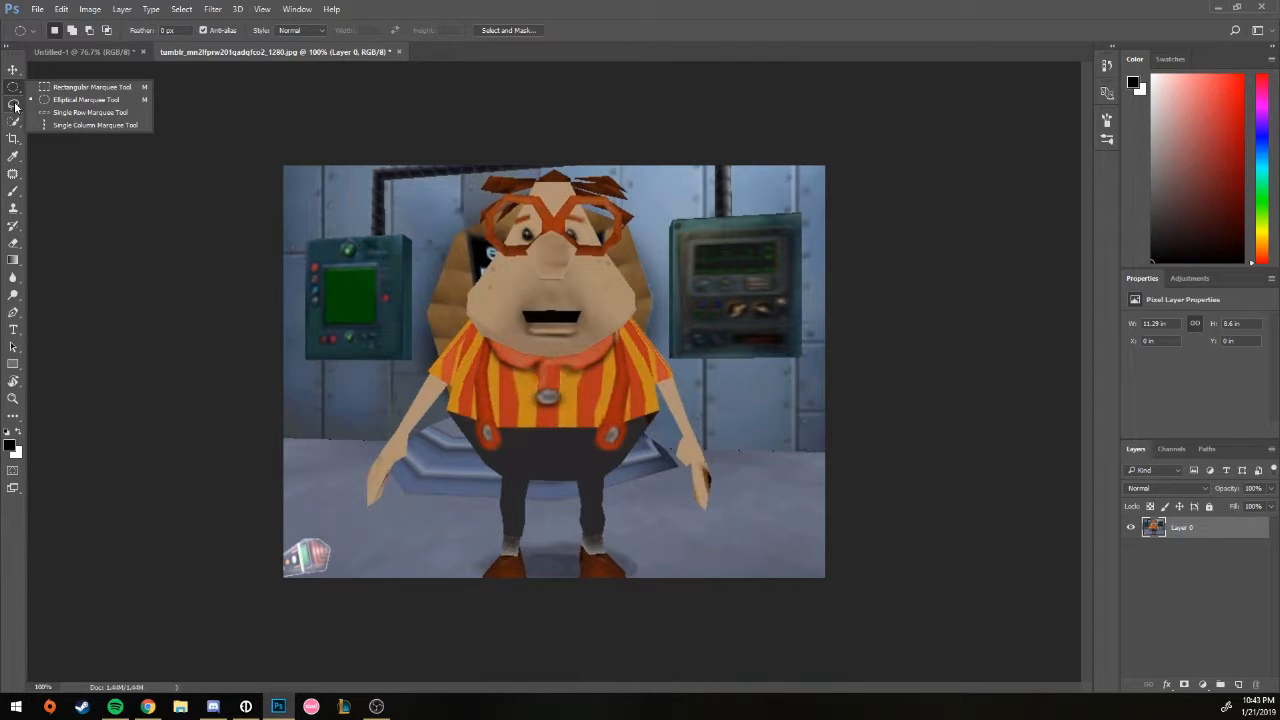
left_click(15, 106)
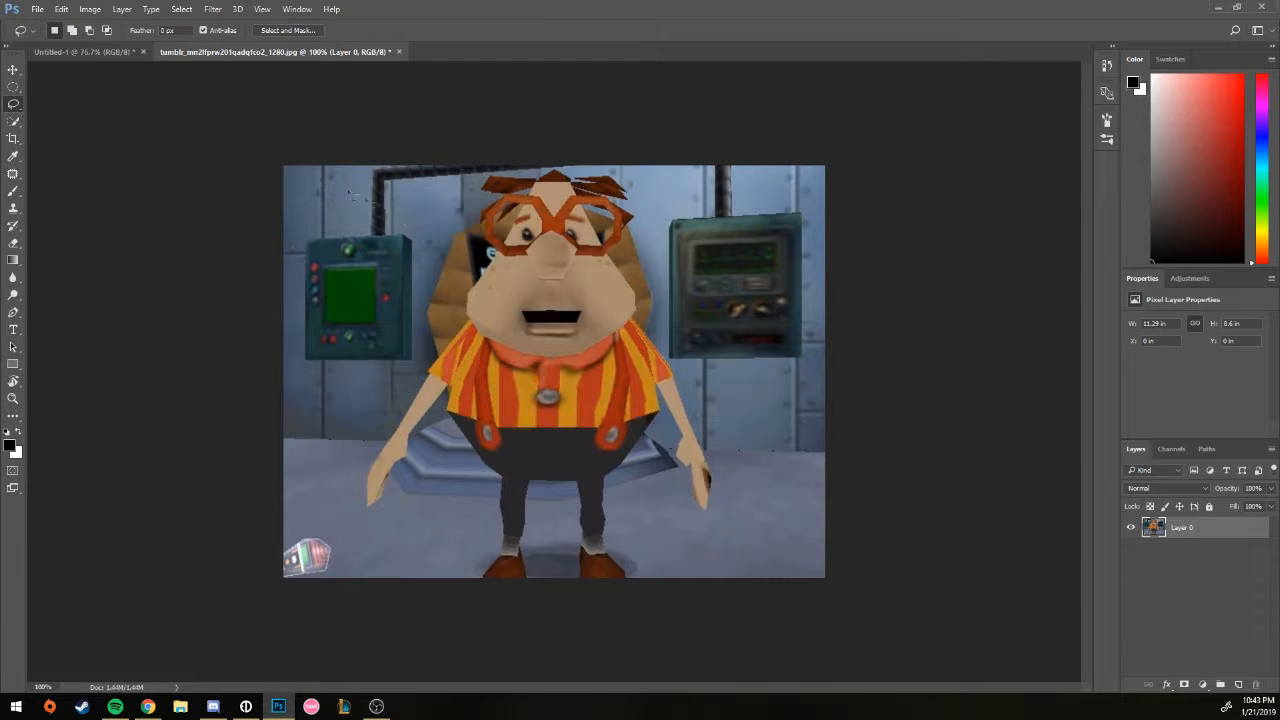
mouse_move(496, 213)
left_mouse_down()
mouse_move(363, 514)
mouse_move(506, 540)
mouse_move(698, 527)
mouse_move(801, 488)
mouse_move(629, 355)
left_mouse_up()
left_click_drag(653, 215, 455, 242)
left_click(388, 324)
mouse_move(402, 235)
left_mouse_down()
mouse_move(362, 291)
mouse_move(440, 343)
left_mouse_up()
mouse_move(530, 411)
left_mouse_down()
mouse_move(725, 300)
mouse_move(541, 288)
mouse_move(446, 213)
mouse_move(422, 266)
left_mouse_up()
key("shift")
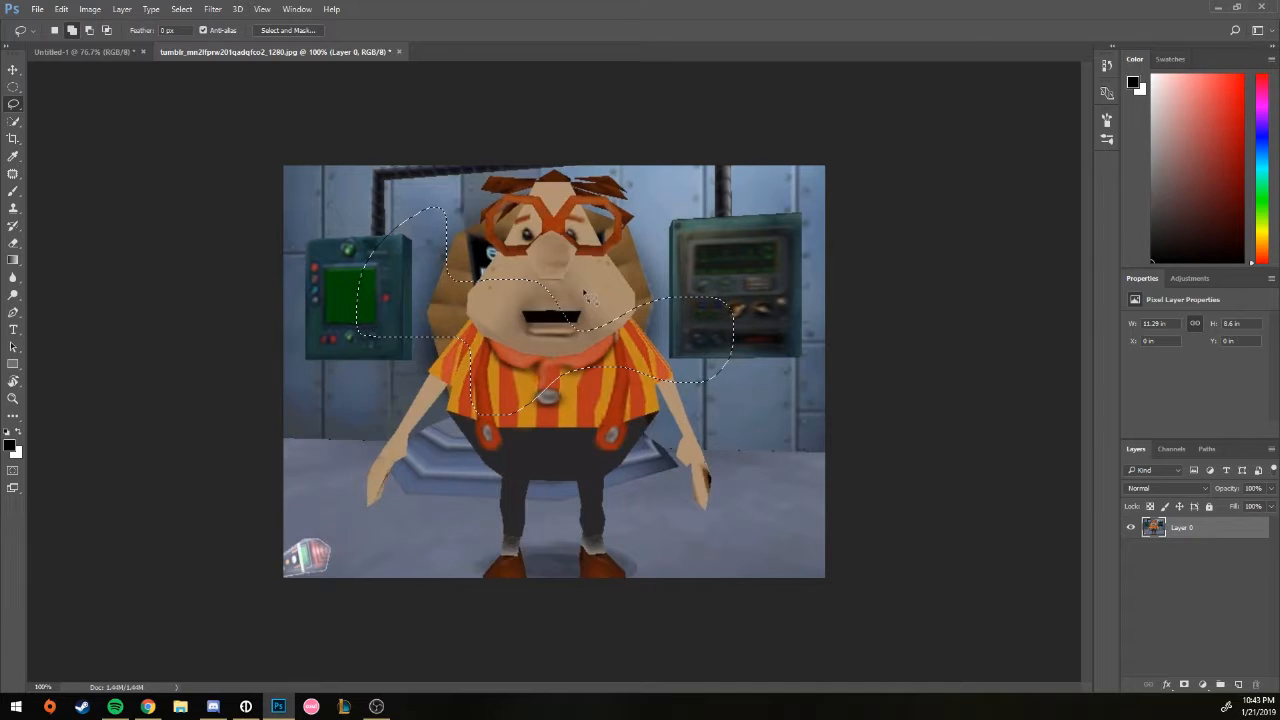
key("shift")
mouse_move(706, 271)
left_mouse_down()
mouse_move(687, 241)
mouse_move(643, 254)
left_mouse_up()
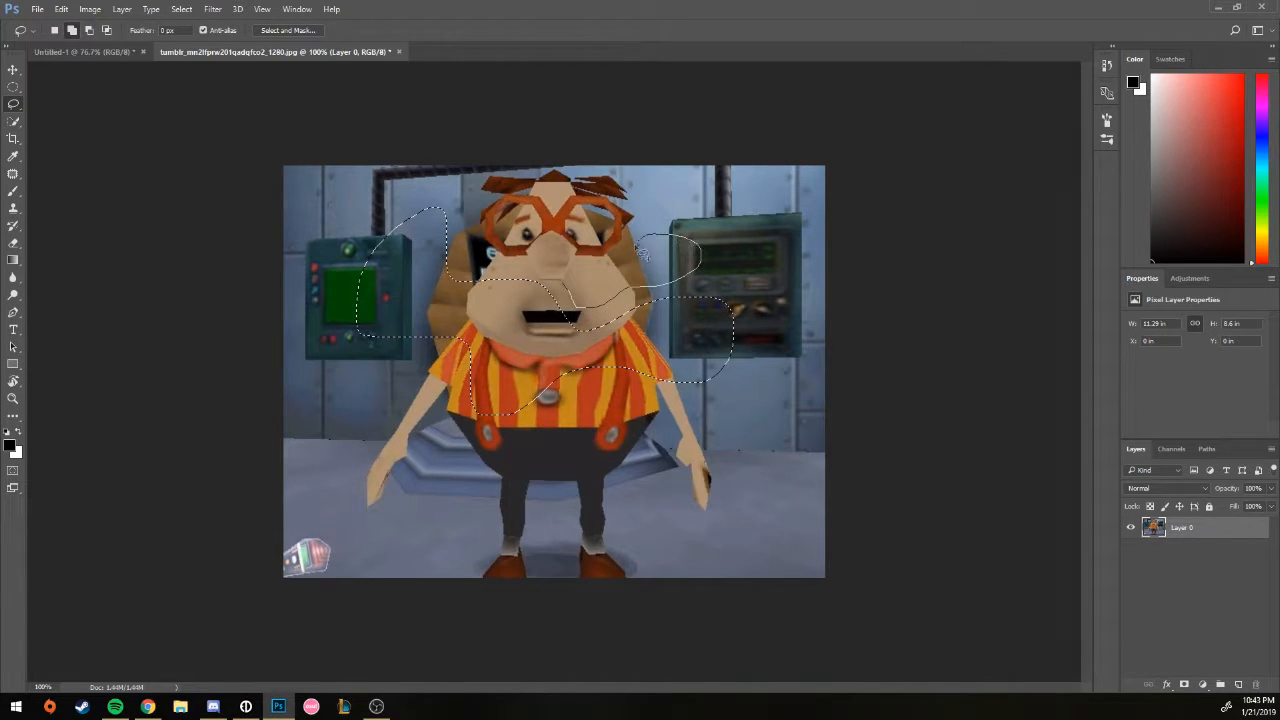
mouse_move(570, 271)
left_mouse_down()
mouse_move(565, 281)
mouse_move(603, 298)
mouse_move(579, 398)
left_mouse_up()
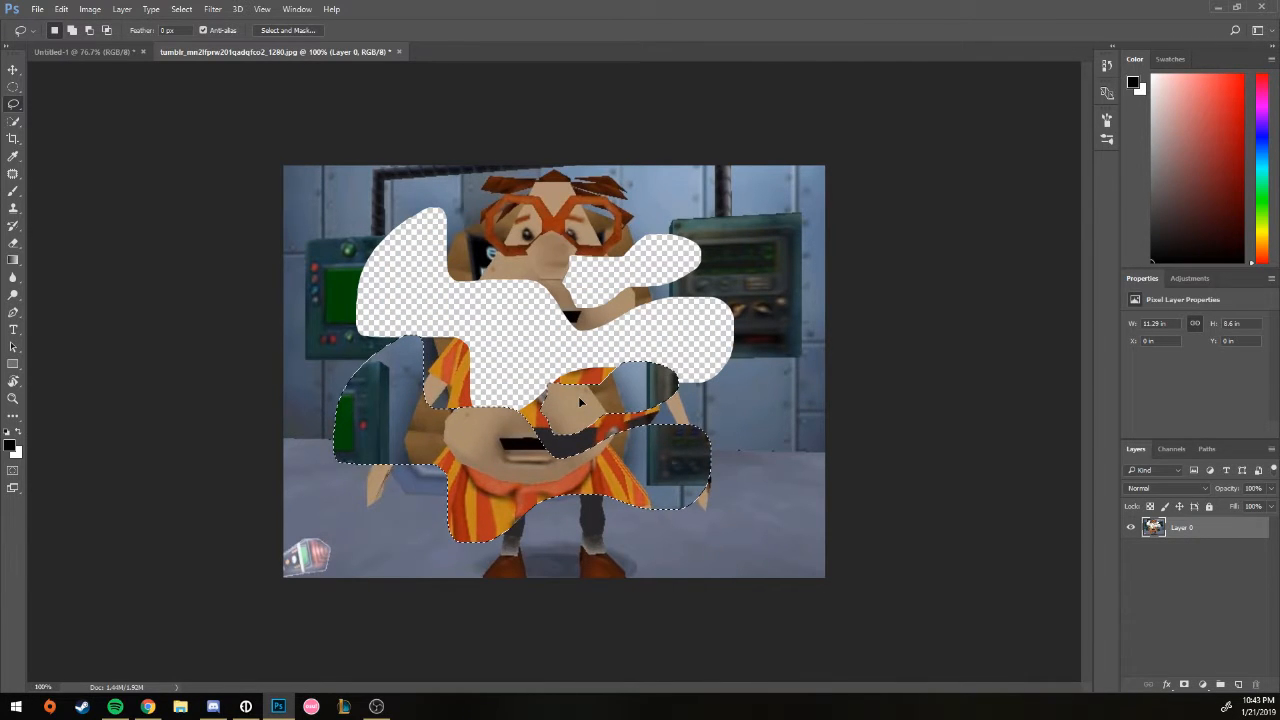
key("ctrl+z")
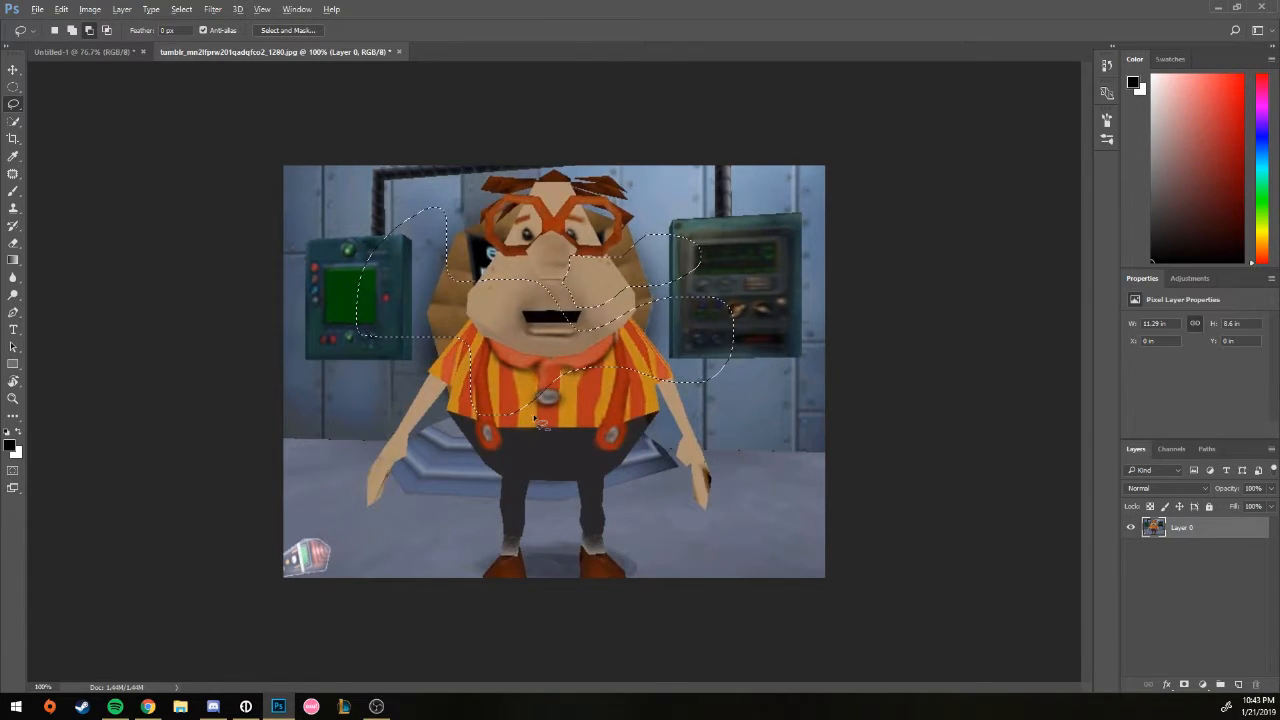
left_click_drag(532, 330, 556, 318)
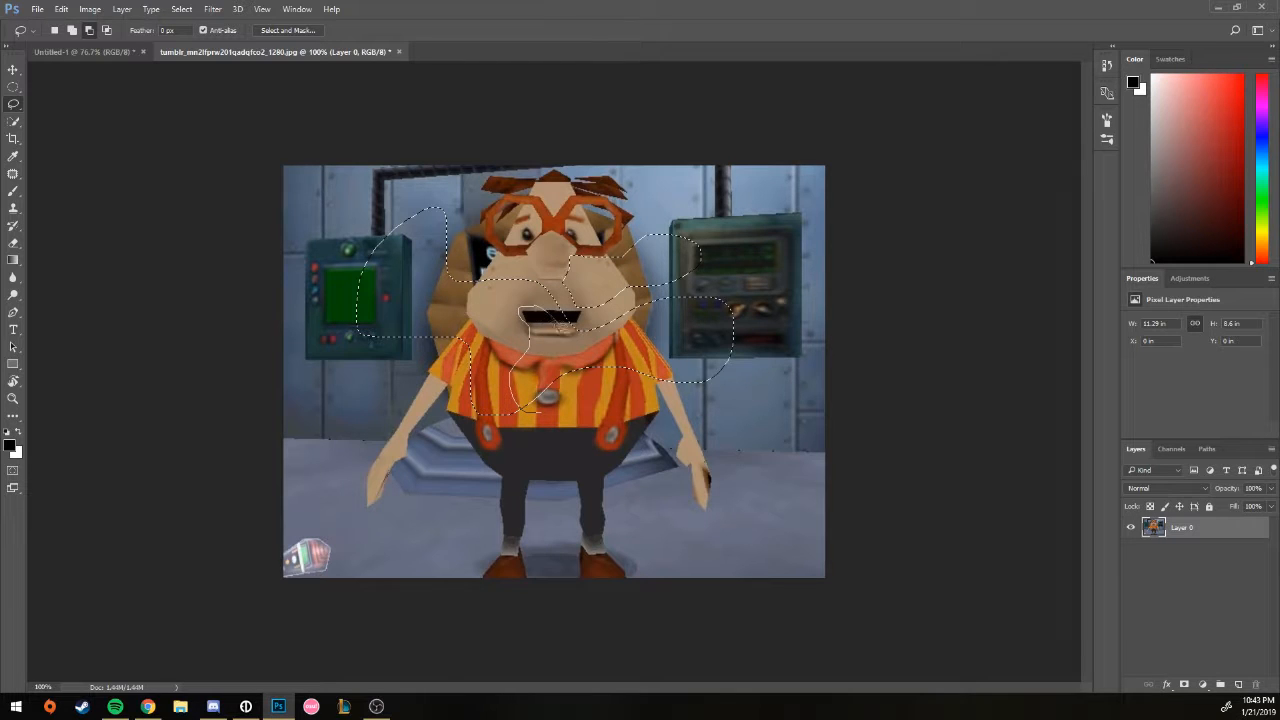
mouse_move(593, 382)
left_mouse_down()
mouse_move(630, 455)
mouse_move(400, 390)
mouse_move(465, 335)
mouse_move(410, 262)
mouse_move(335, 278)
mouse_move(392, 368)
left_mouse_up()
mouse_move(628, 352)
left_mouse_down()
mouse_move(590, 520)
mouse_move(613, 509)
left_mouse_up()
key("ctrl+z")
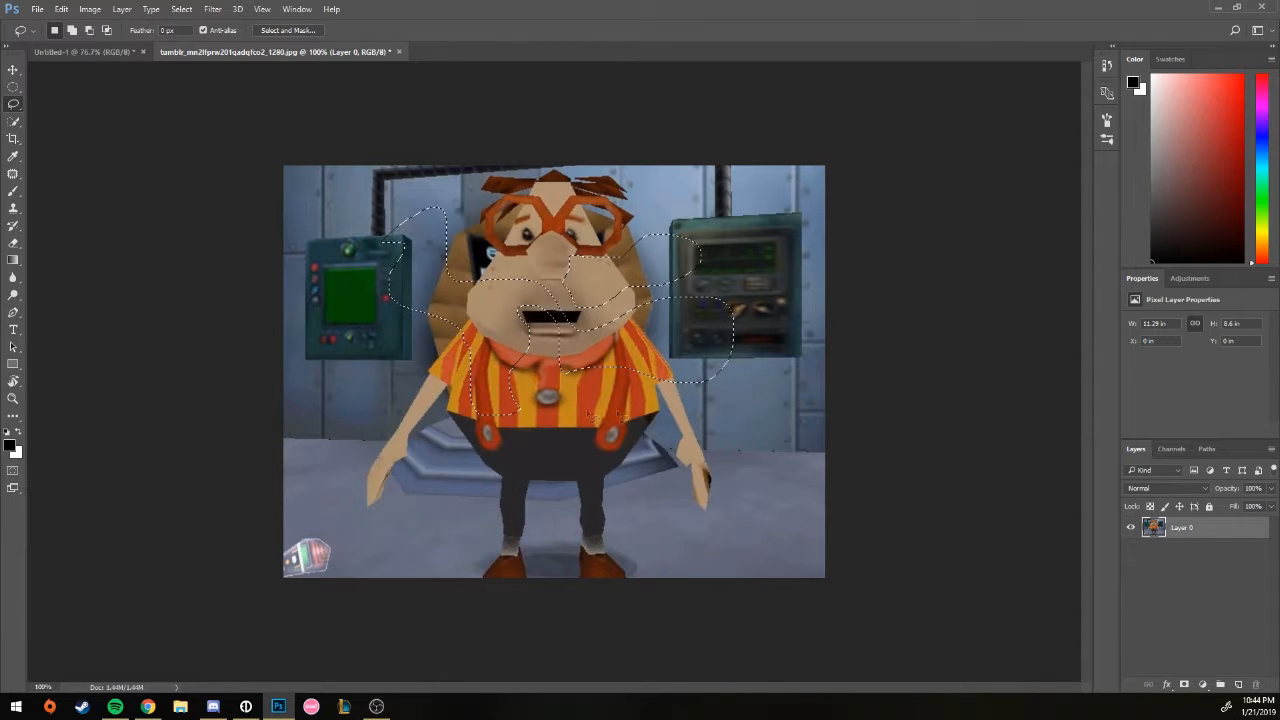
key("ctrl+d")
right_click(14, 104)
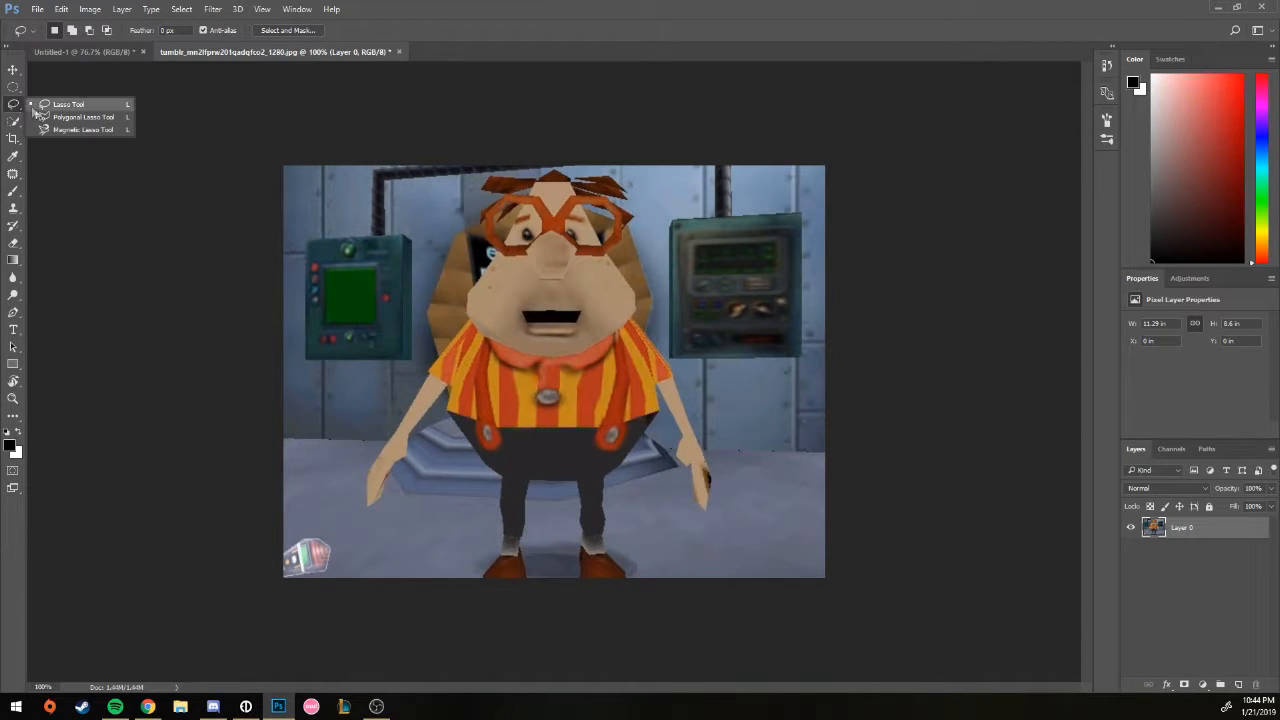
left_click(60, 117)
left_click(458, 218)
left_click(316, 381)
left_click(408, 538)
left_click(695, 540)
left_click(757, 344)
left_click(537, 489)
left_click(373, 392)
left_click(512, 296)
left_click(540, 200)
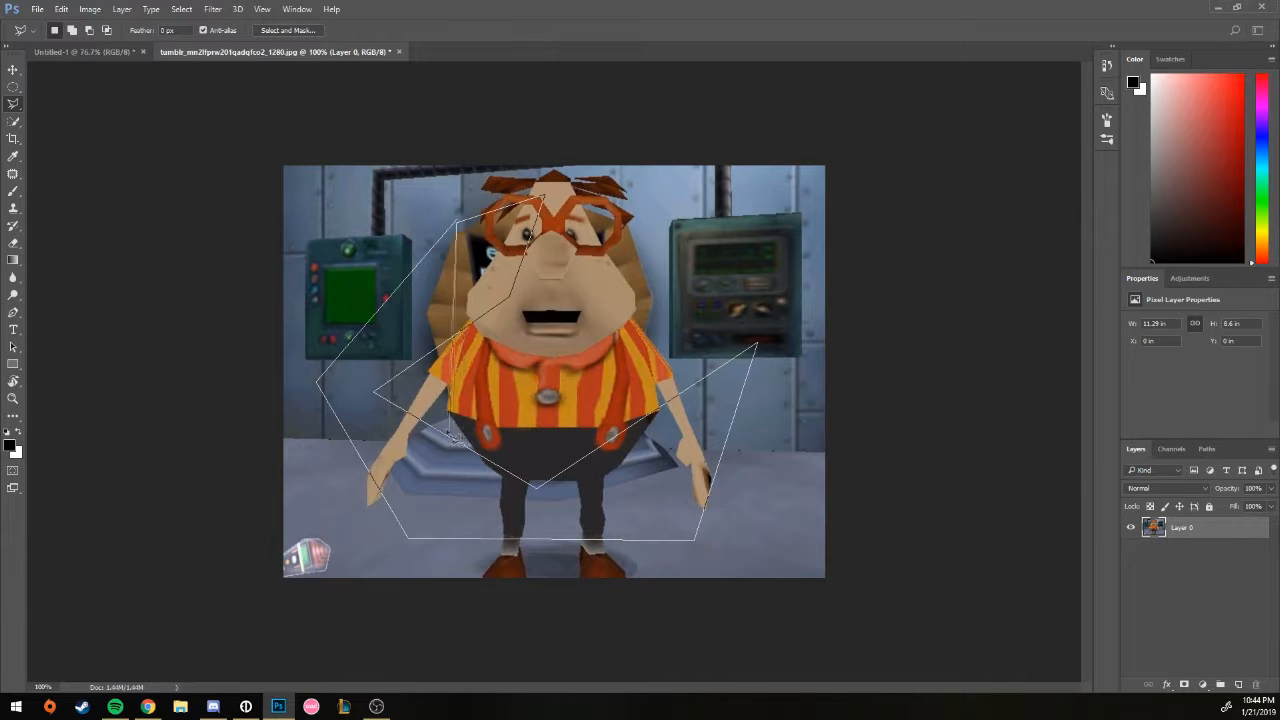
left_click(458, 222)
key("ctrl+d")
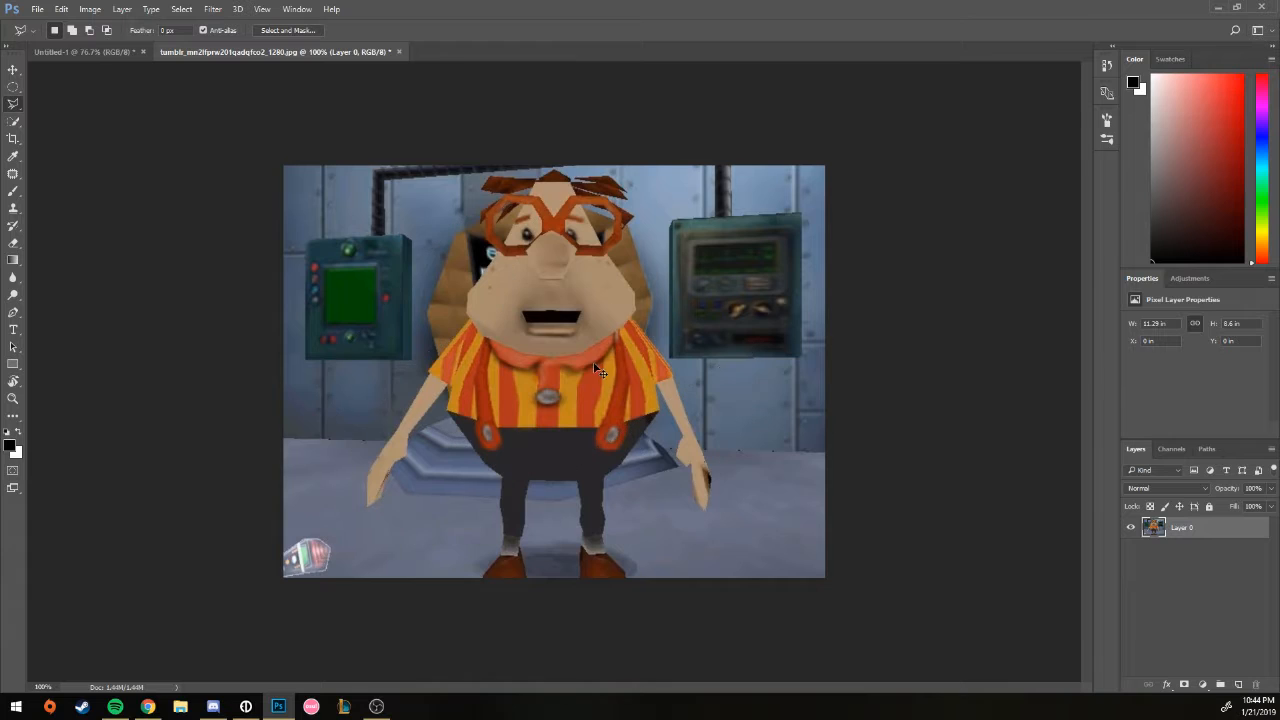
right_click(13, 103)
left_click(44, 127)
mouse_move(397, 240)
left_mouse_down()
mouse_move(395, 282)
mouse_move(560, 368)
mouse_move(796, 310)
mouse_move(660, 222)
mouse_move(576, 212)
mouse_move(535, 190)
mouse_move(503, 297)
mouse_move(436, 370)
left_mouse_up()
mouse_move(392, 470)
left_mouse_down()
mouse_move(360, 505)
mouse_move(395, 500)
mouse_move(423, 435)
mouse_move(453, 408)
mouse_move(482, 258)
mouse_move(435, 200)
mouse_move(407, 256)
mouse_move(400, 243)
left_mouse_up()
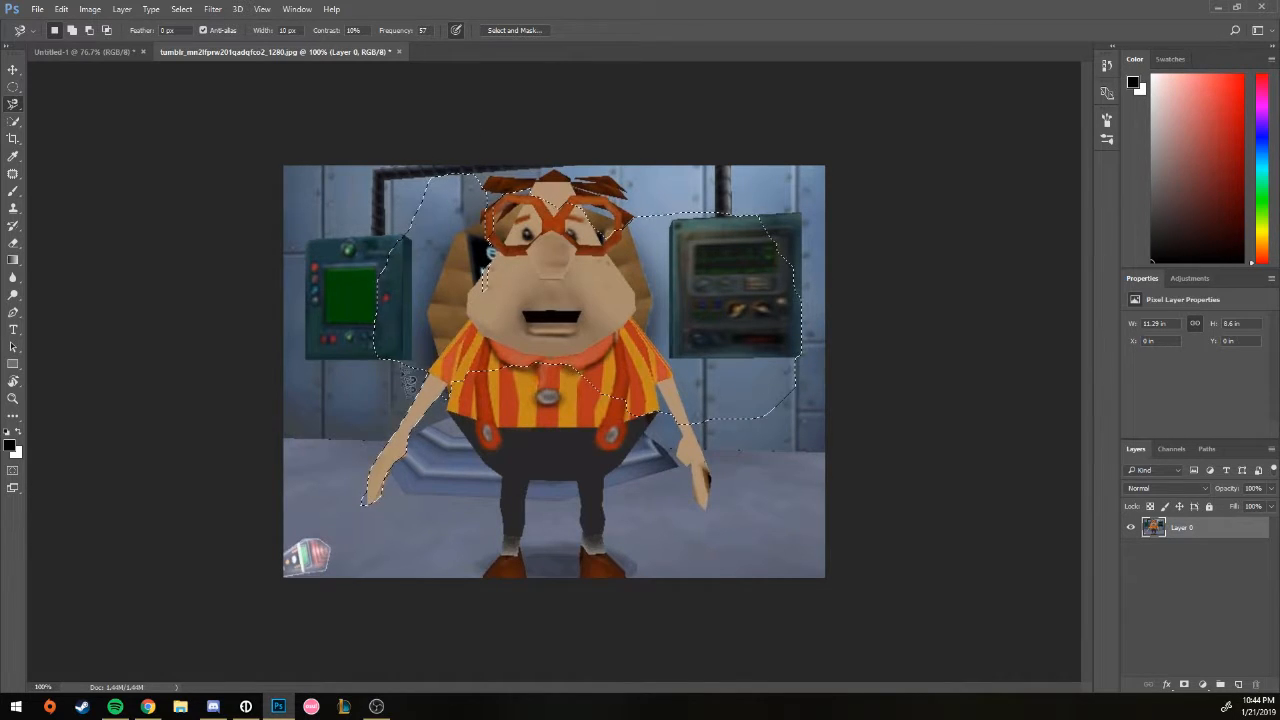
key("ctrl+d")
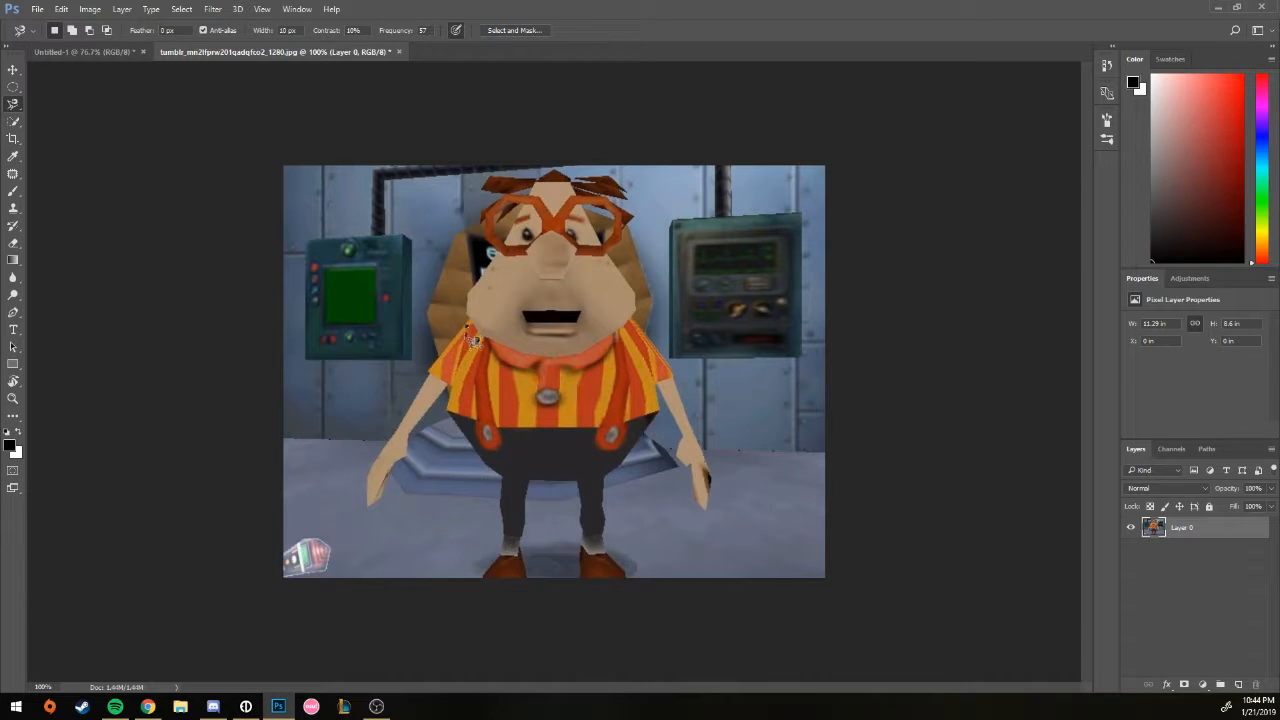
mouse_move(446, 403)
left_mouse_down()
mouse_move(408, 442)
mouse_move(411, 468)
mouse_move(378, 515)
left_mouse_up()
mouse_move(393, 457)
left_mouse_down()
mouse_move(470, 334)
mouse_move(364, 500)
left_mouse_up()
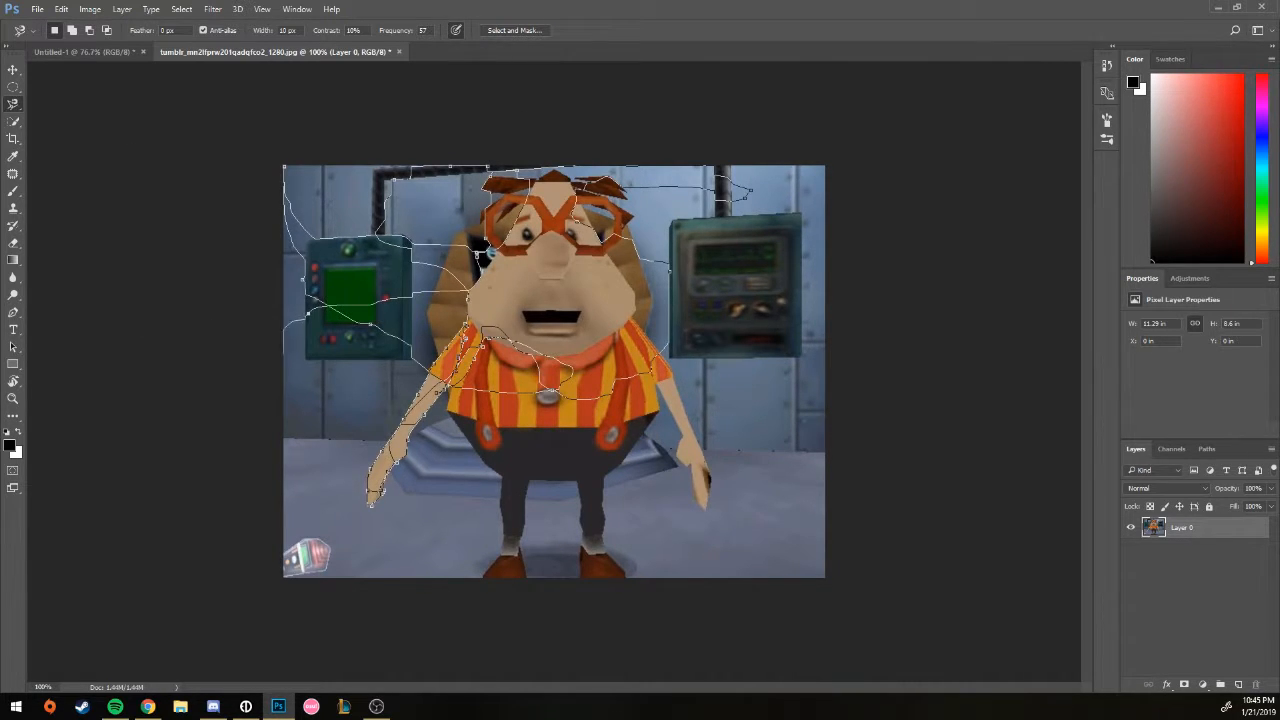
key("Escape")
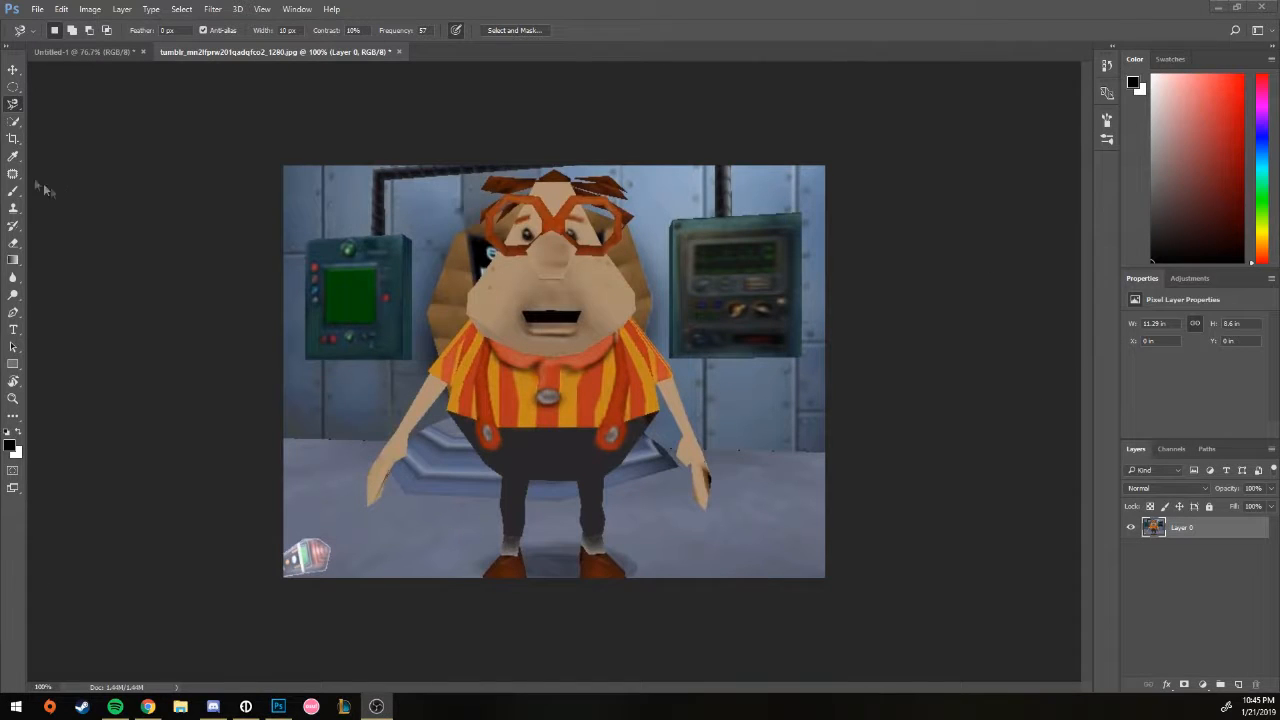
left_click(17, 123)
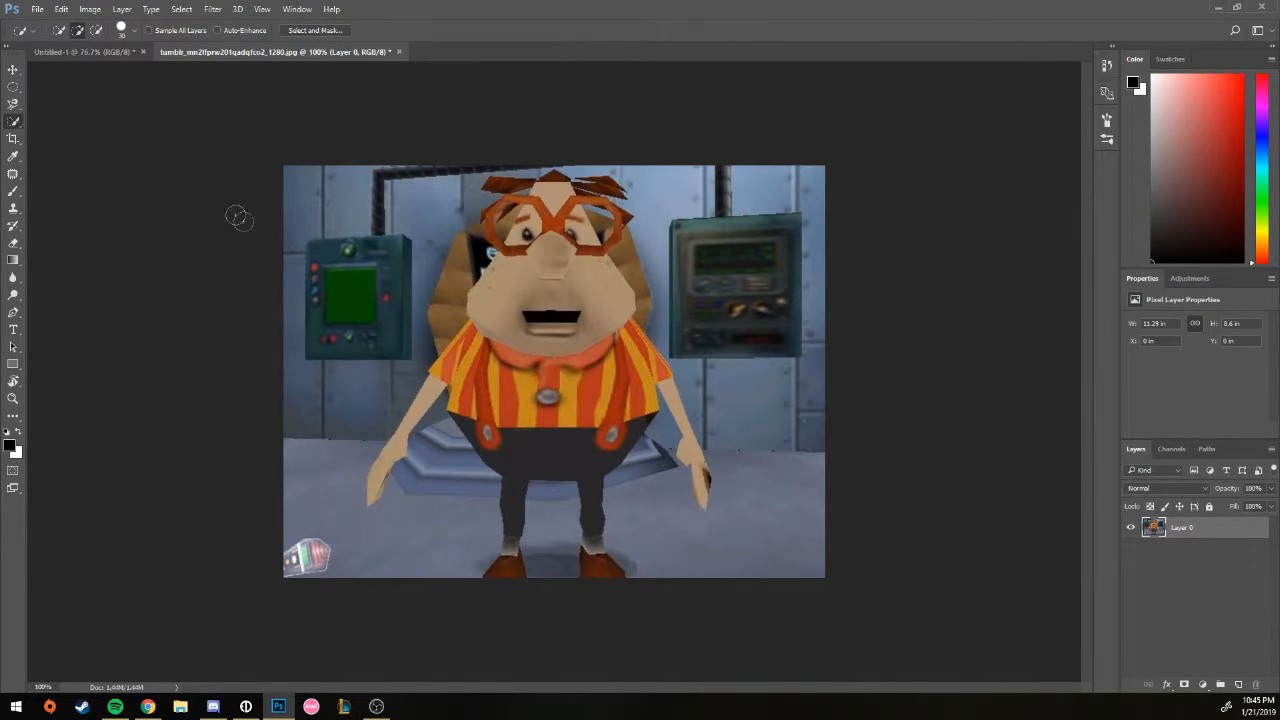
left_click_drag(418, 228, 386, 256)
key("ctrl+d")
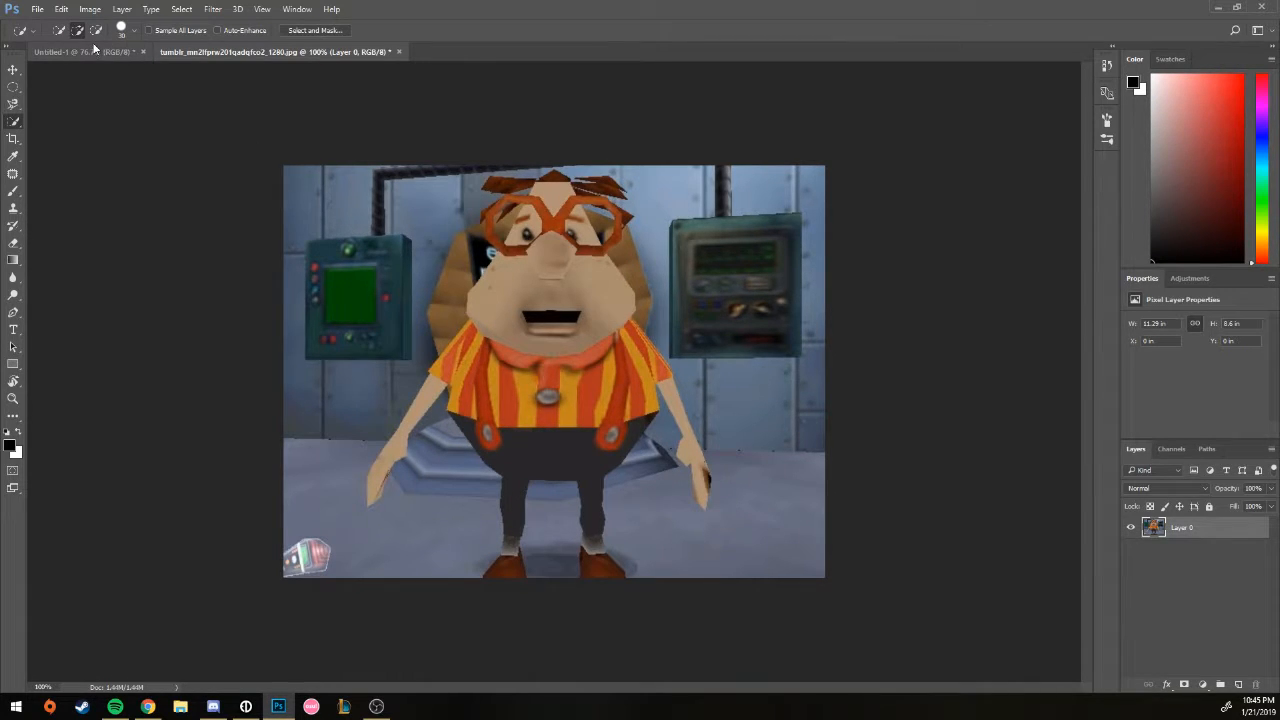
right_click(20, 127)
left_click(75, 121)
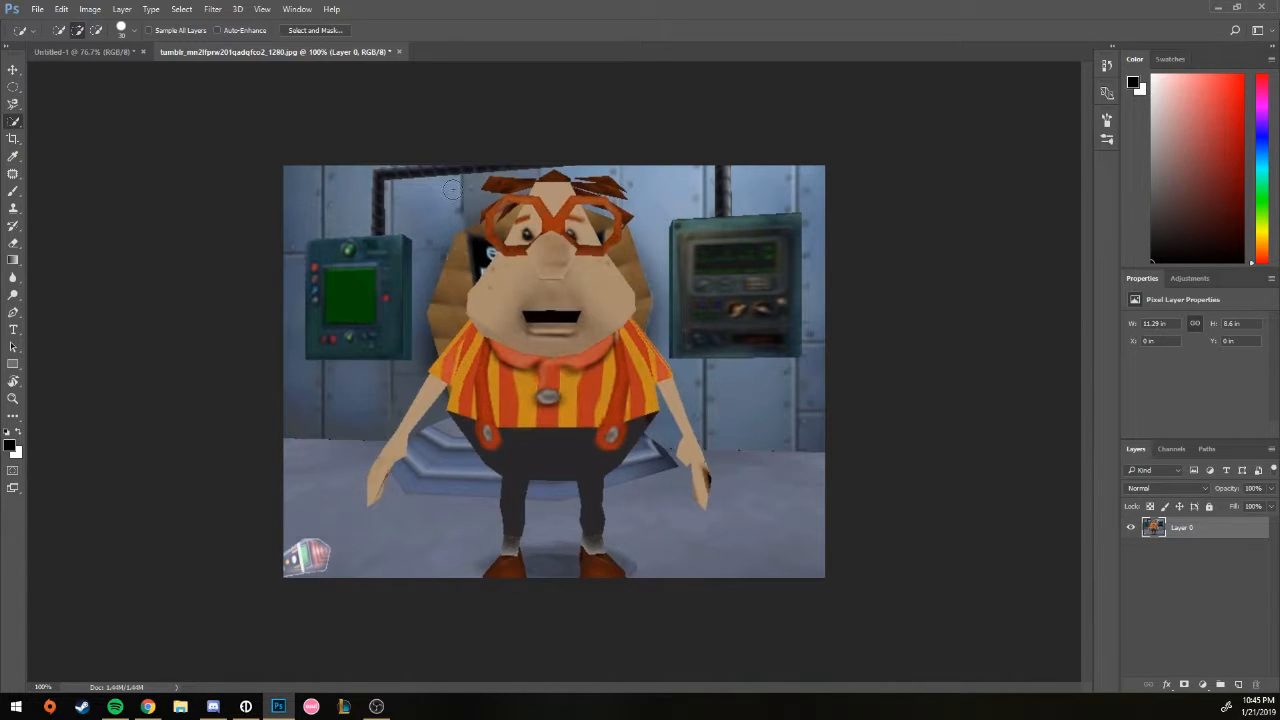
mouse_move(443, 207)
left_mouse_down()
mouse_move(414, 295)
mouse_move(309, 350)
mouse_move(305, 402)
left_mouse_up()
left_click_drag(301, 532, 405, 579)
mouse_move(436, 414)
left_mouse_down()
mouse_move(419, 413)
mouse_move(378, 492)
left_mouse_up()
mouse_move(467, 432)
left_mouse_down()
mouse_move(432, 416)
mouse_move(426, 462)
mouse_move(403, 481)
mouse_move(441, 411)
left_mouse_up()
mouse_move(696, 301)
left_mouse_down()
mouse_move(779, 363)
mouse_move(785, 487)
mouse_move(764, 544)
left_mouse_up()
key("ctrl+d")
left_click(130, 34)
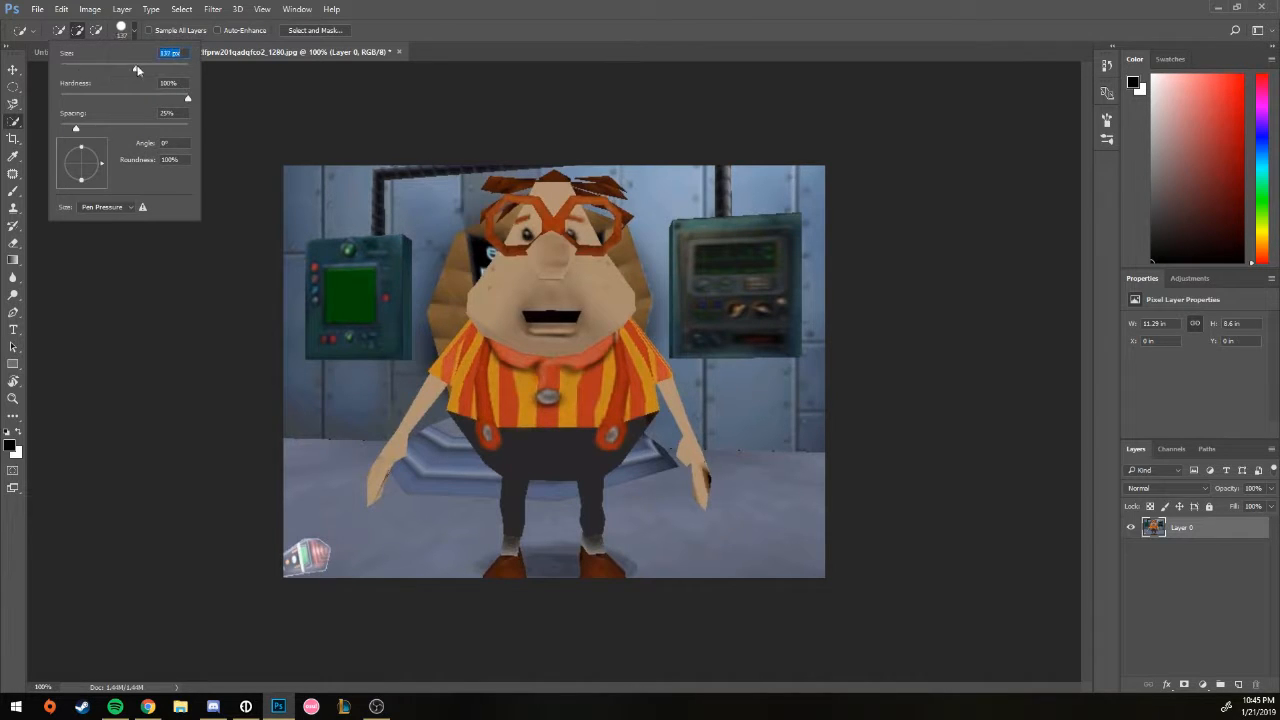
mouse_move(335, 480)
left_mouse_down()
mouse_move(733, 364)
mouse_move(770, 269)
mouse_move(765, 545)
left_mouse_up()
key("ctrl+d")
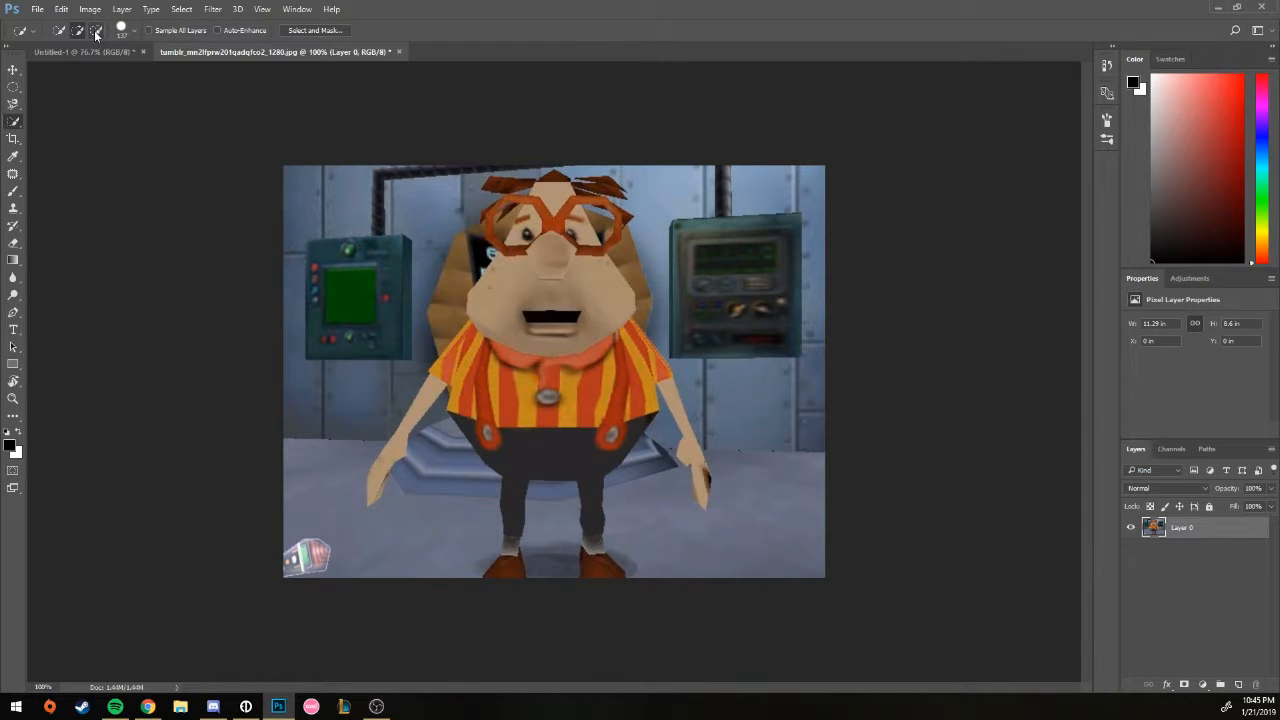
left_click(480, 290)
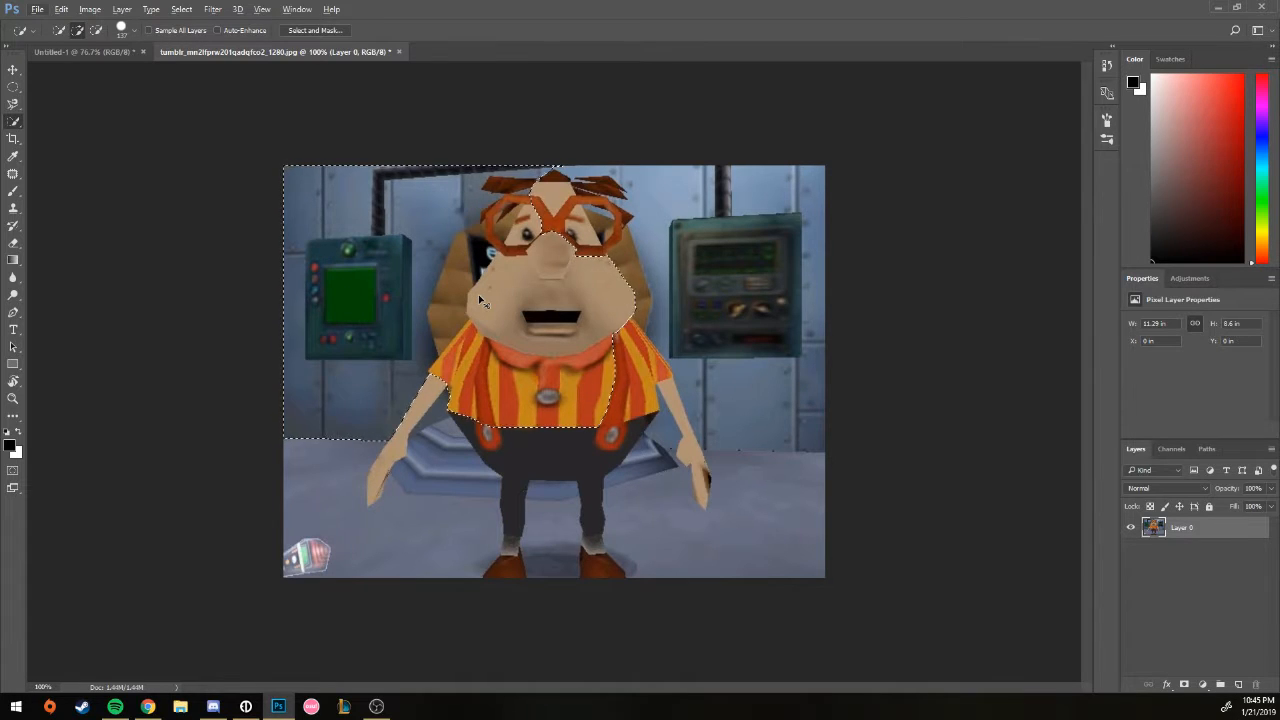
mouse_move(690, 340)
left_mouse_down()
mouse_move(737, 371)
mouse_move(645, 490)
mouse_move(395, 505)
left_mouse_up()
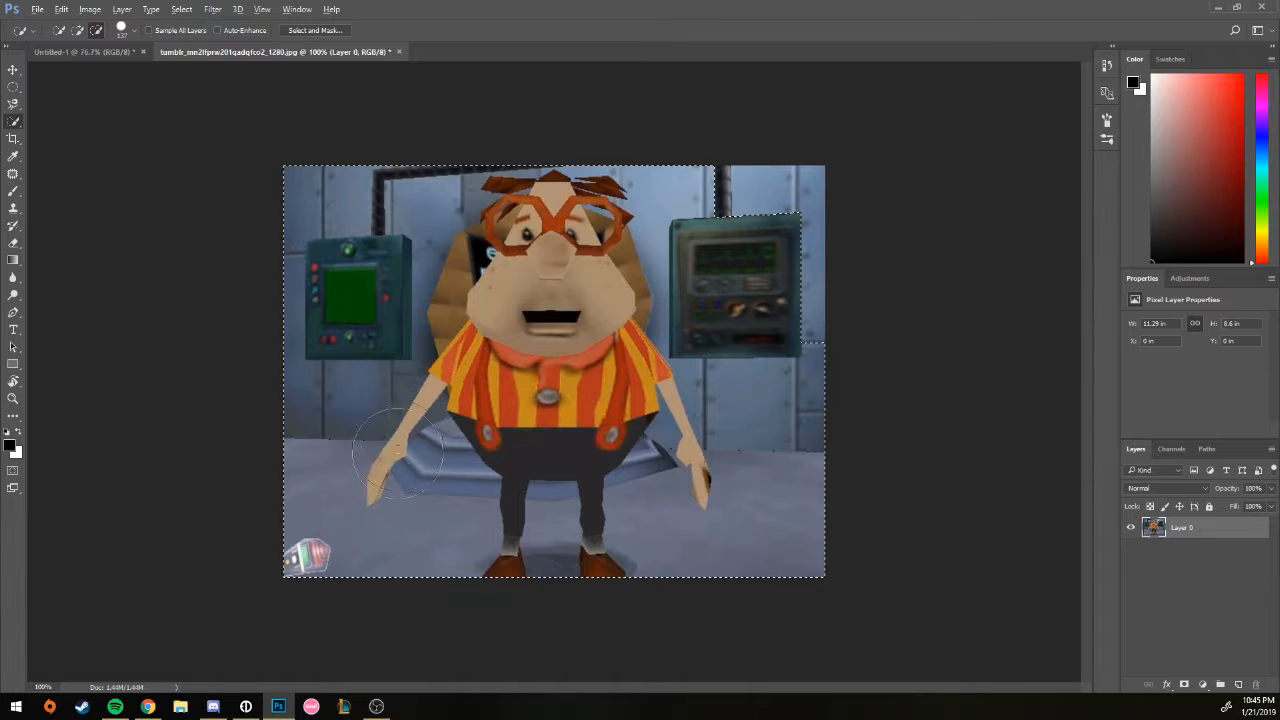
key("ctrl+d")
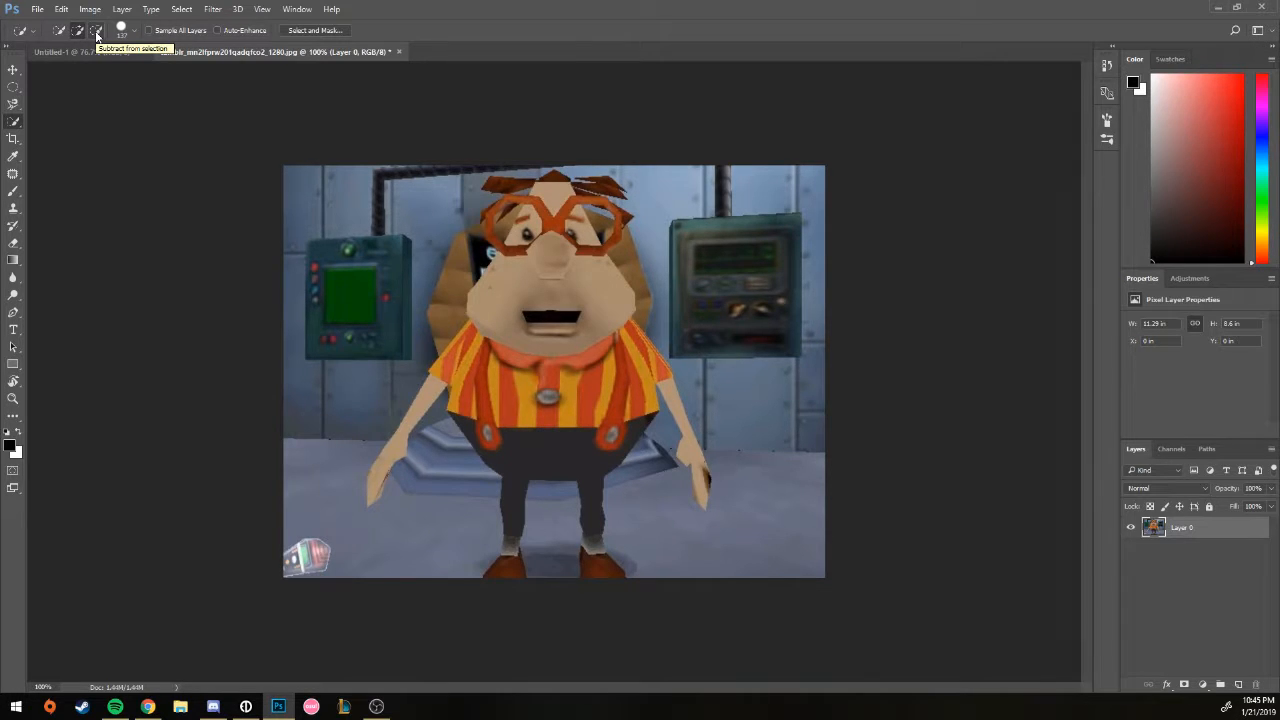
left_click_drag(348, 290, 1278, 391)
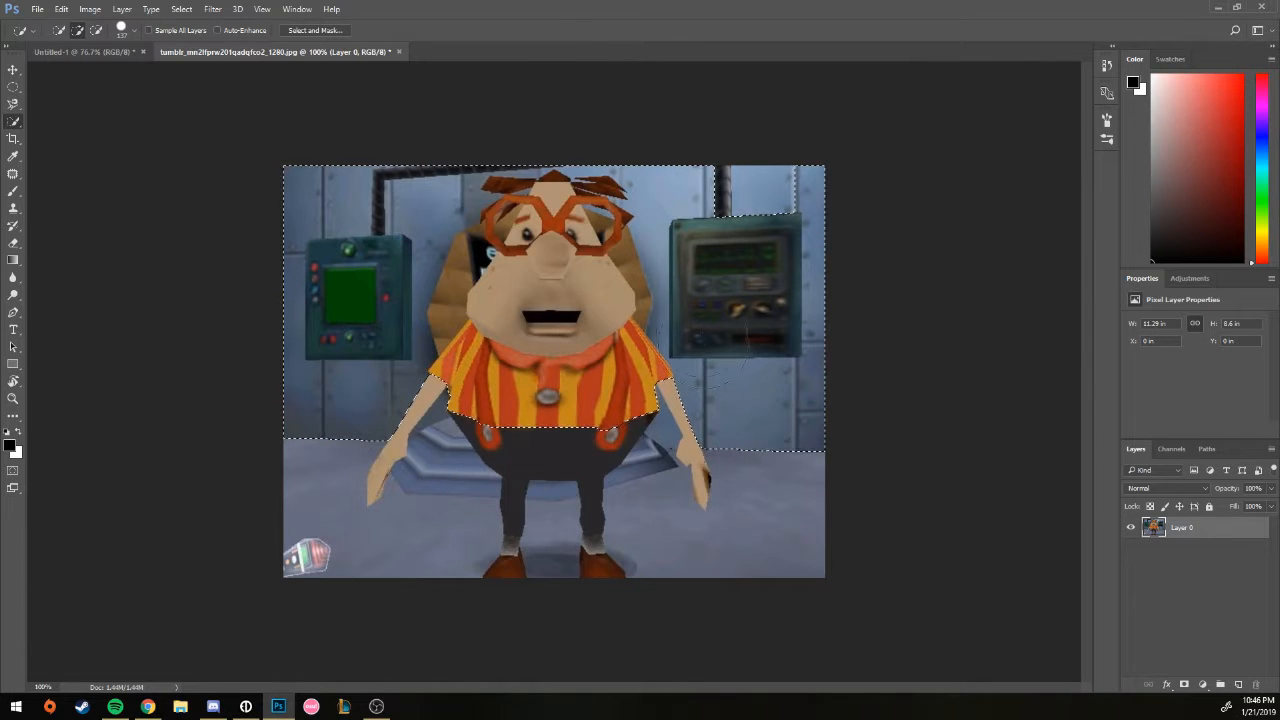
key("ctrl+d")
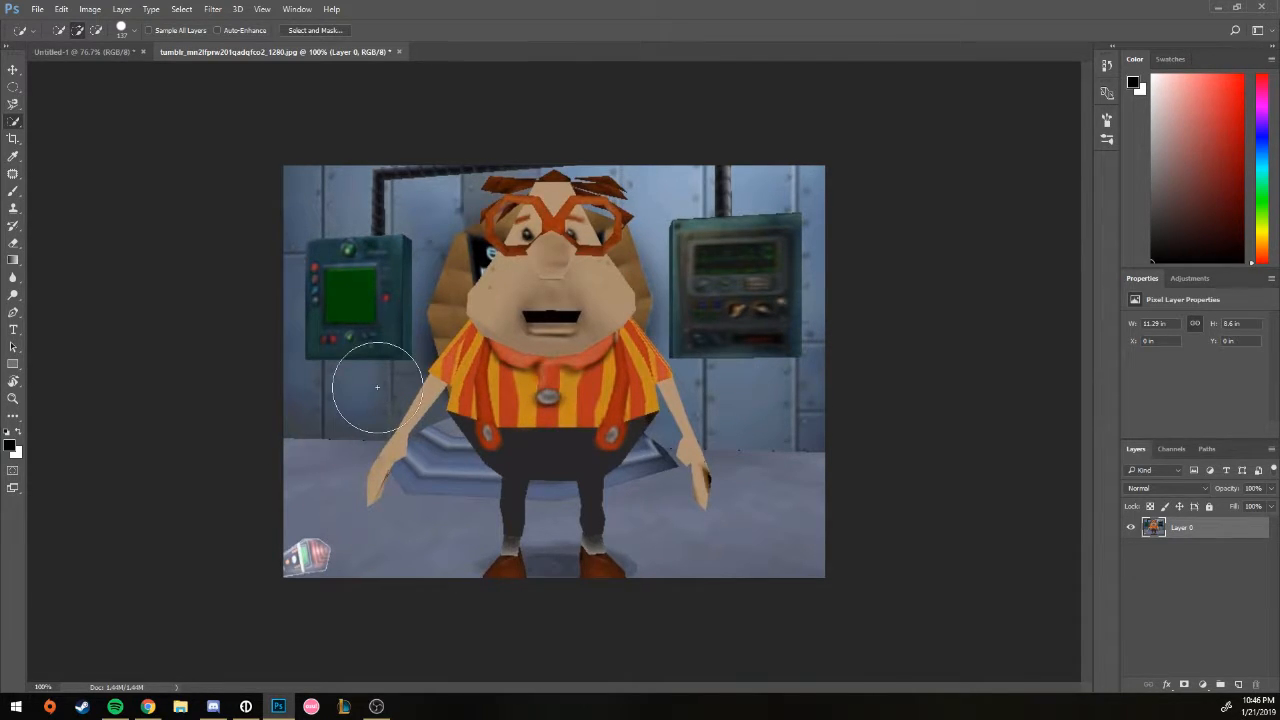
left_click_drag(317, 287, 740, 285)
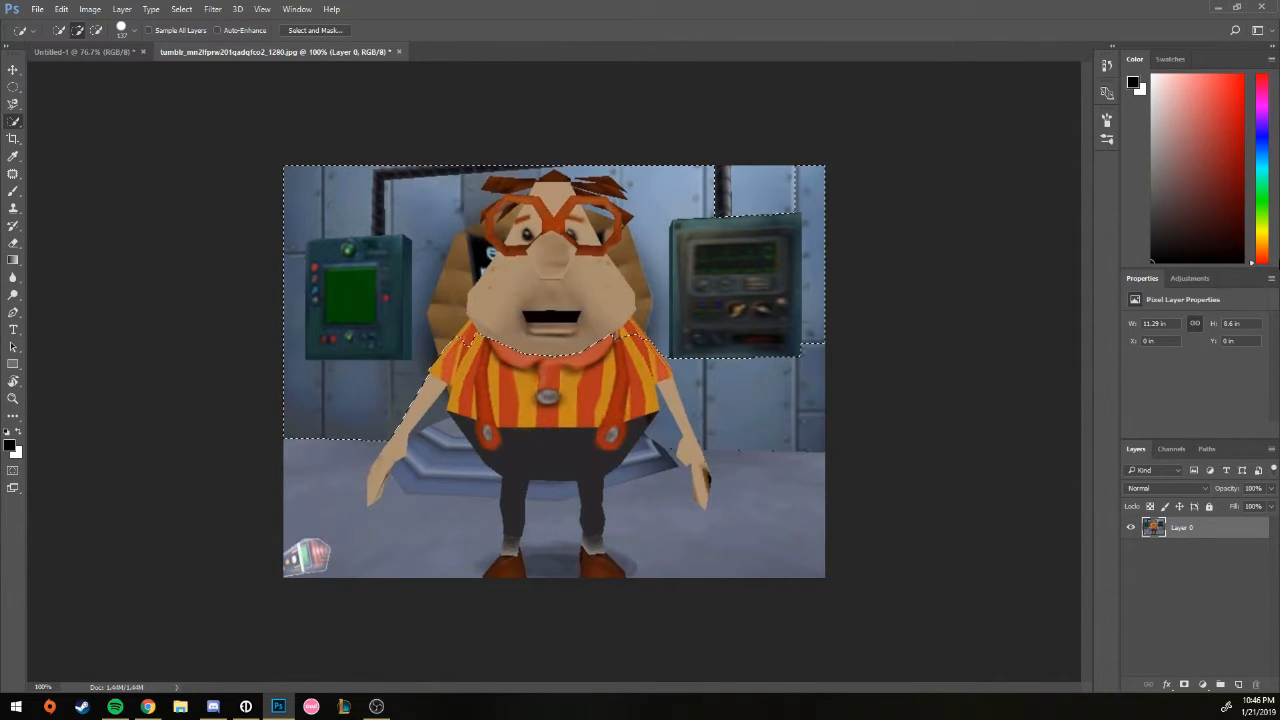
key("ctrl+d")
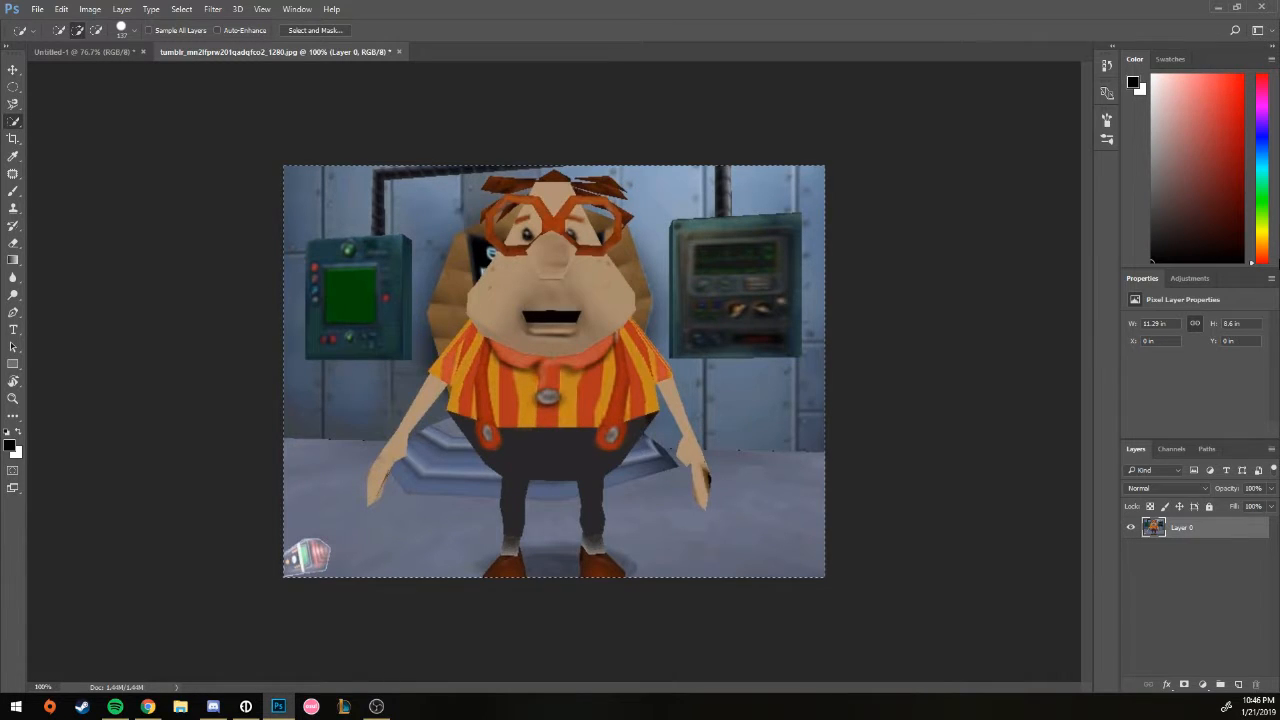
key("ctrl+a")
key("ctrl+d")
left_click(13, 138)
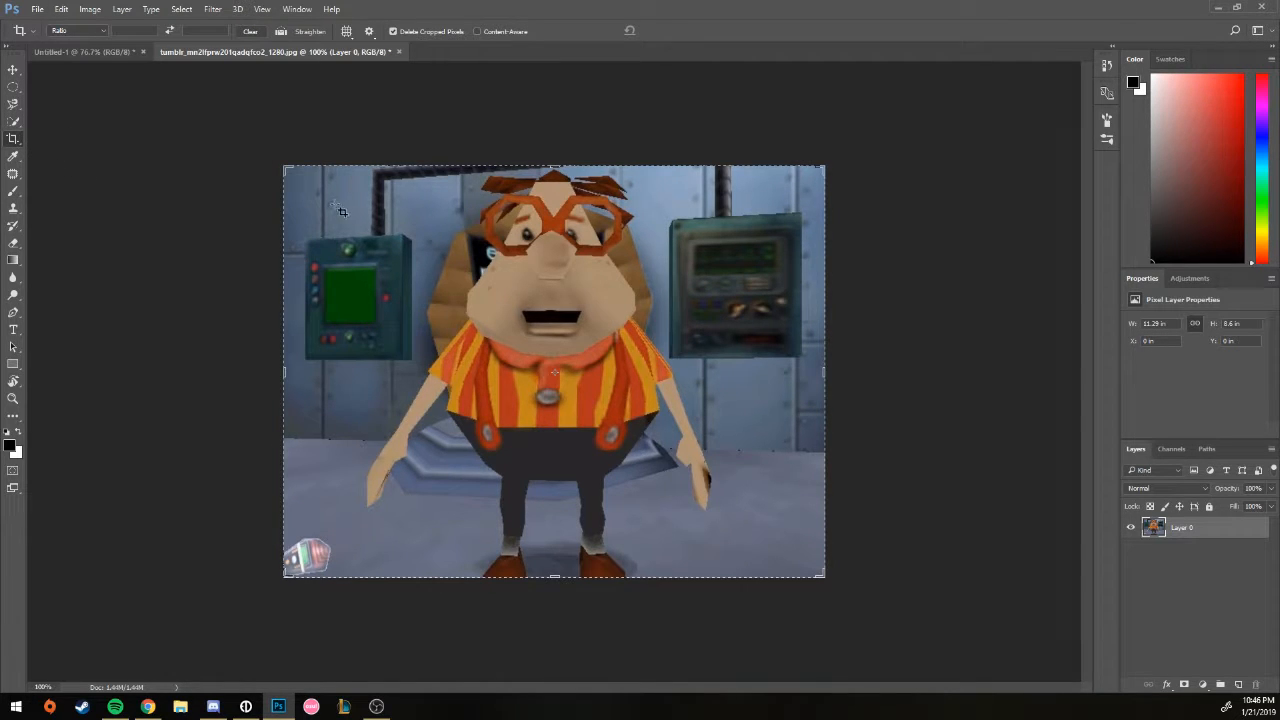
left_click_drag(285, 171, 377, 227)
left_click_drag(514, 310, 514, 309)
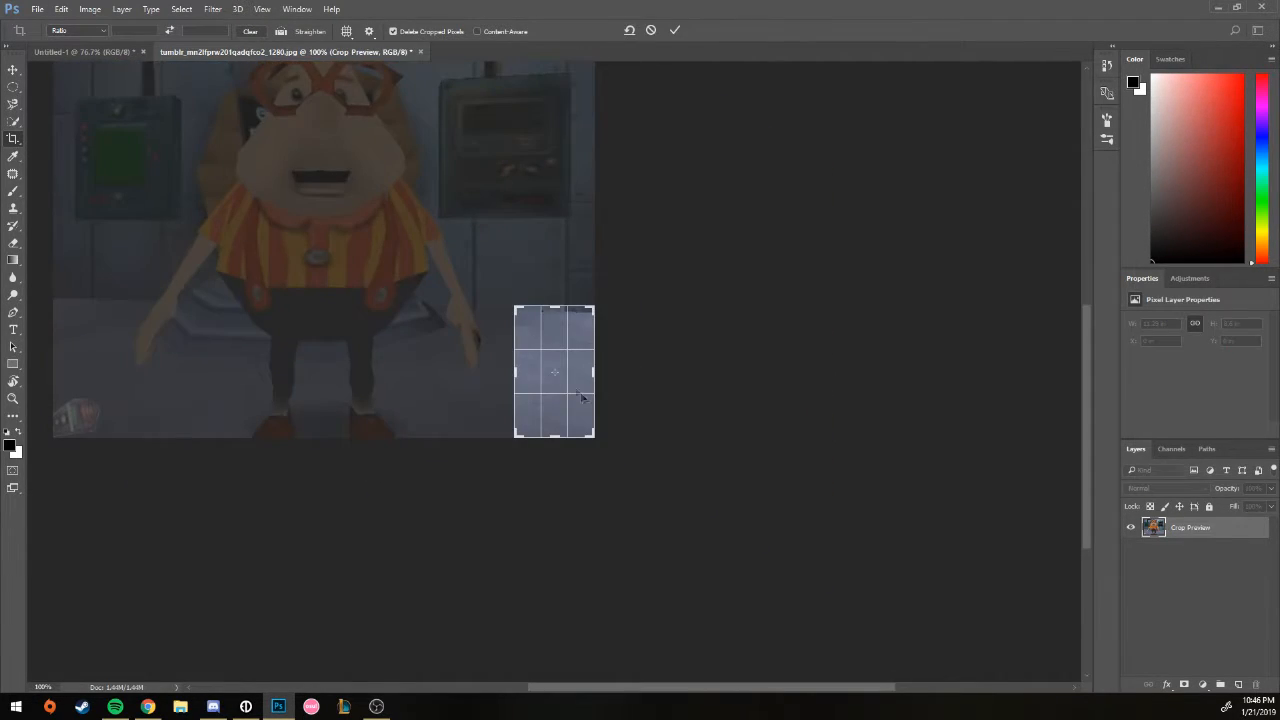
left_click(655, 35)
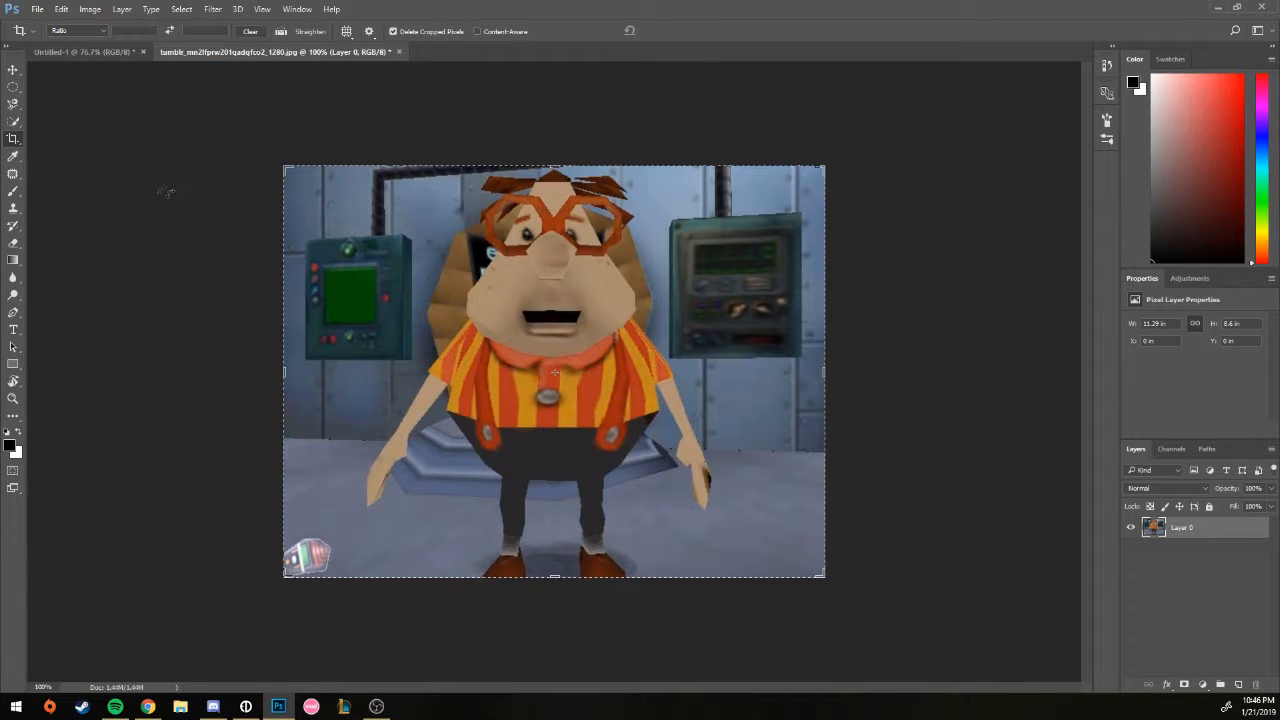
right_click(12, 137)
left_click(12, 159)
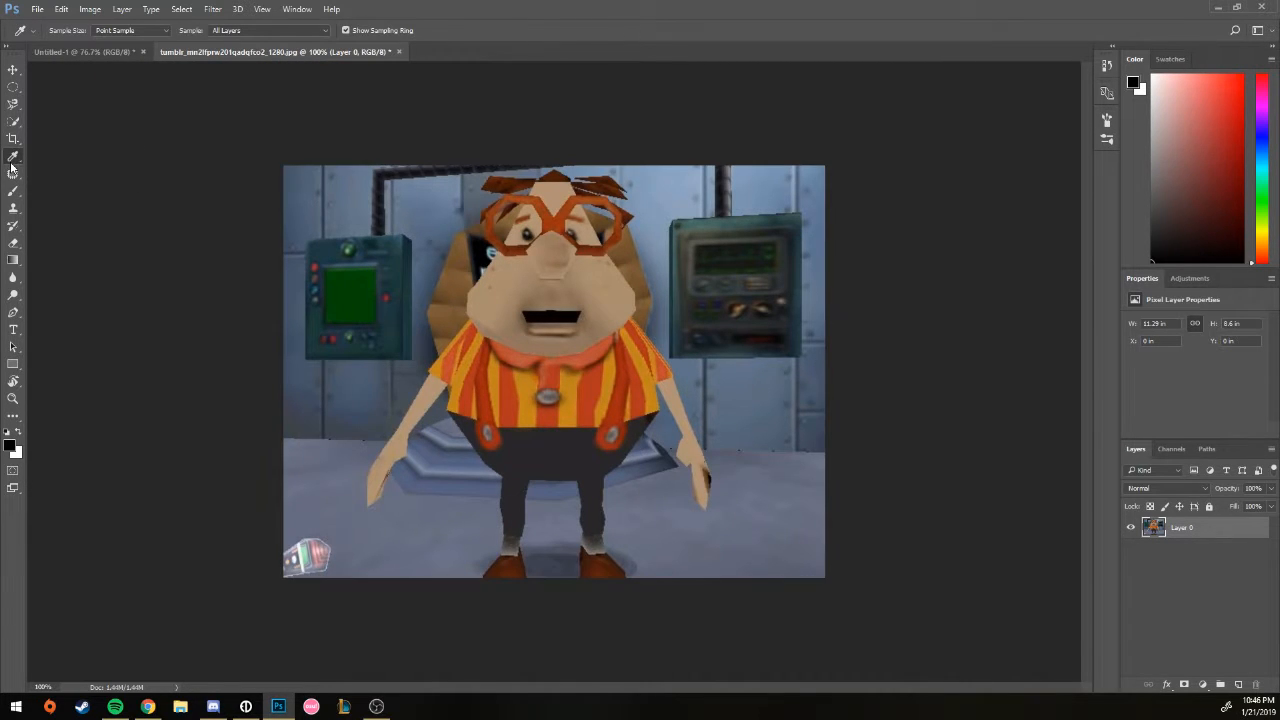
Step: Sample the wall's light grey-blue as paint colour and set the brush to 139 px
left_click(600, 300)
left_click_drag(596, 345, 600, 490)
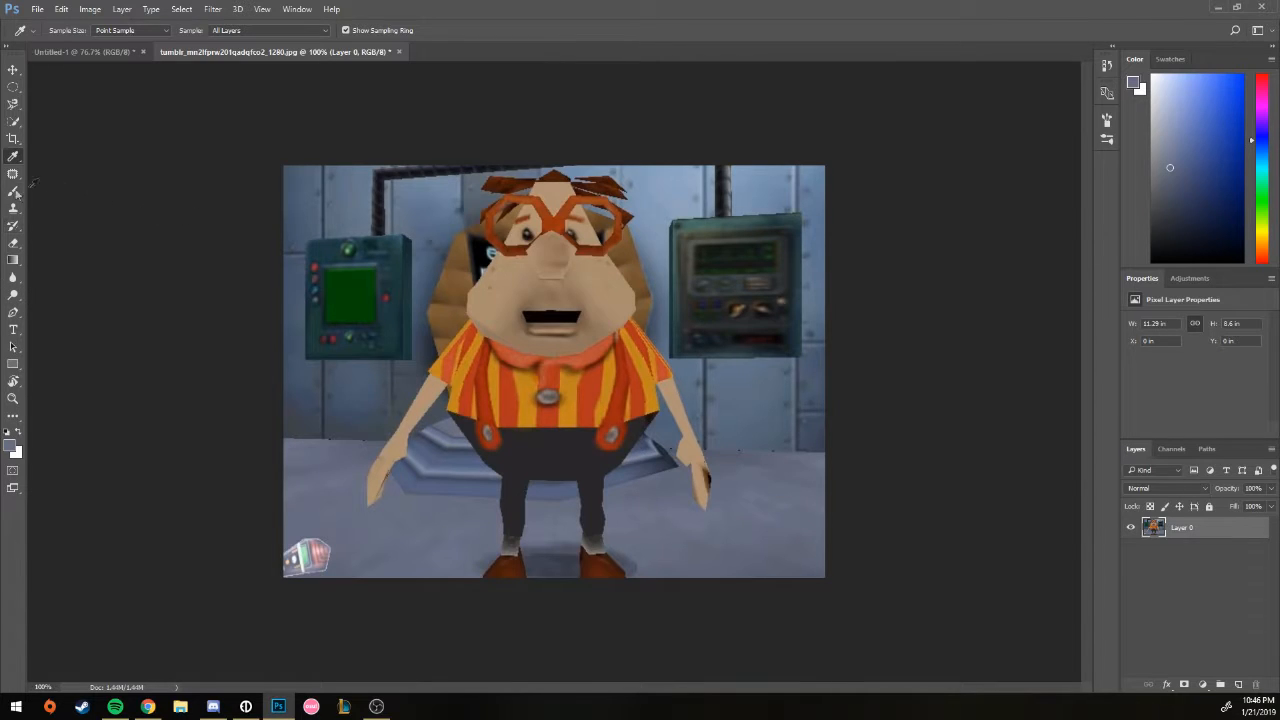
left_click(13, 191)
right_click(372, 244)
left_click_drag(446, 277, 491, 272)
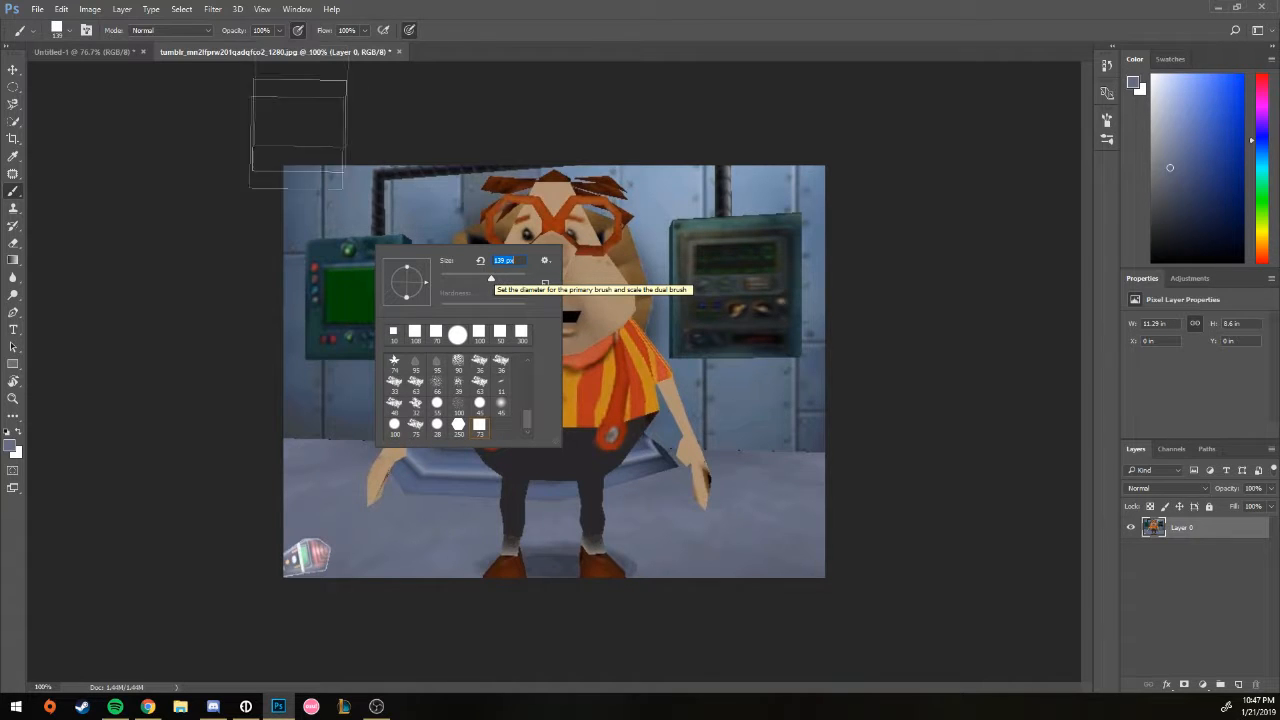
Step: Paint grey-blue over the left monitor, the right wall console and the wall ridges
left_click(368, 214)
mouse_move(335, 250)
left_mouse_down()
mouse_move(317, 255)
mouse_move(355, 280)
mouse_move(410, 200)
mouse_move(380, 220)
mouse_move(342, 350)
left_mouse_up()
mouse_move(650, 230)
left_mouse_down()
mouse_move(692, 247)
mouse_move(706, 222)
mouse_move(783, 309)
mouse_move(808, 357)
mouse_move(770, 318)
mouse_move(768, 375)
mouse_move(811, 471)
left_mouse_up()
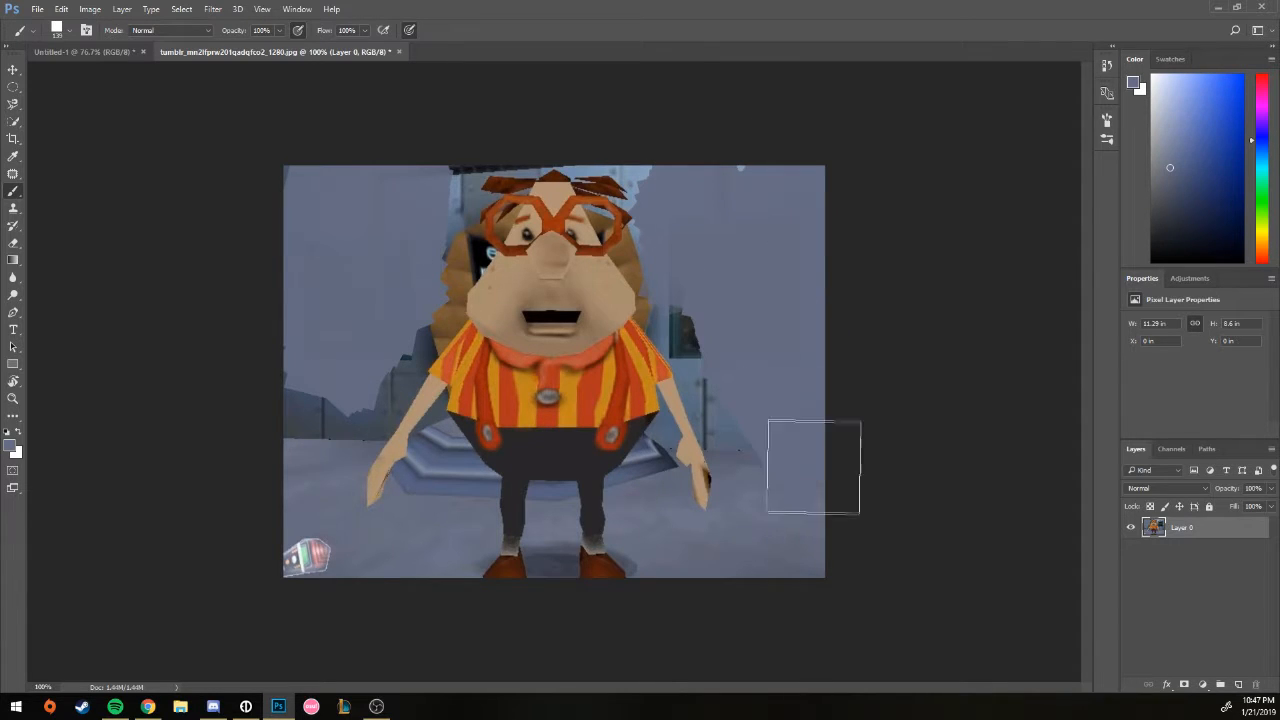
mouse_move(300, 440)
left_mouse_down()
mouse_move(362, 342)
mouse_move(375, 420)
left_mouse_up()
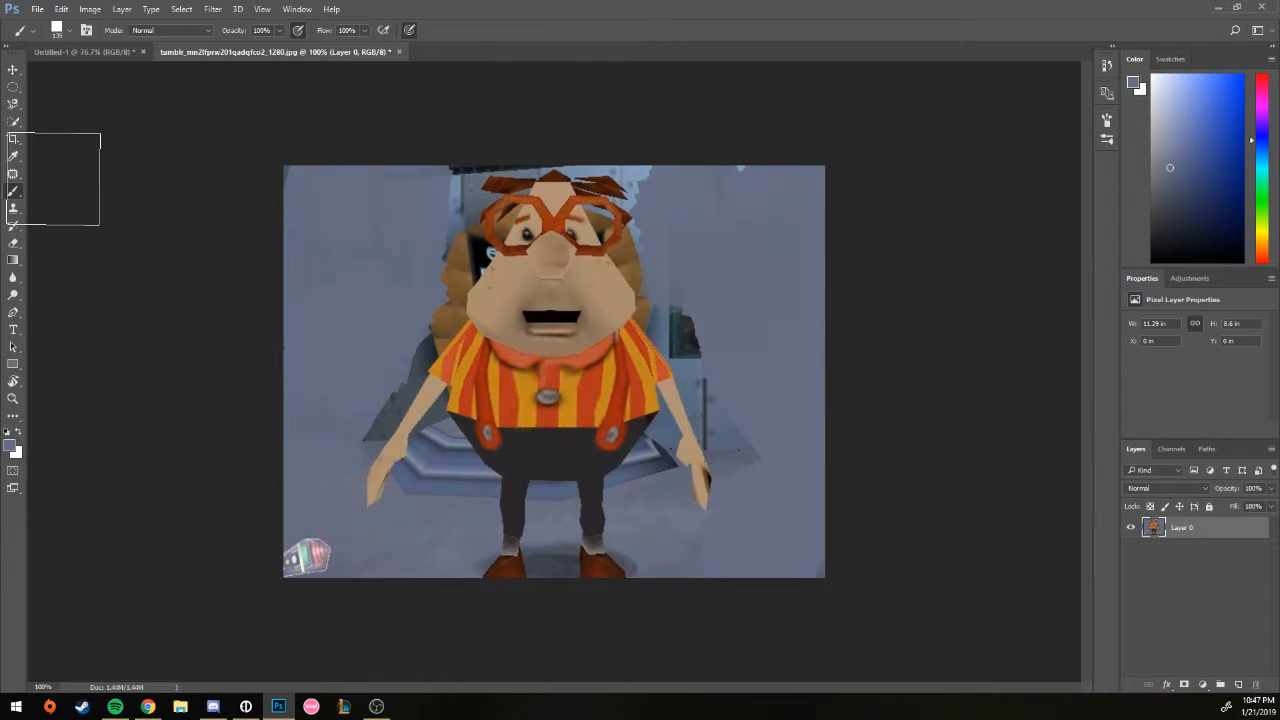
right_click(15, 163)
right_click(15, 171)
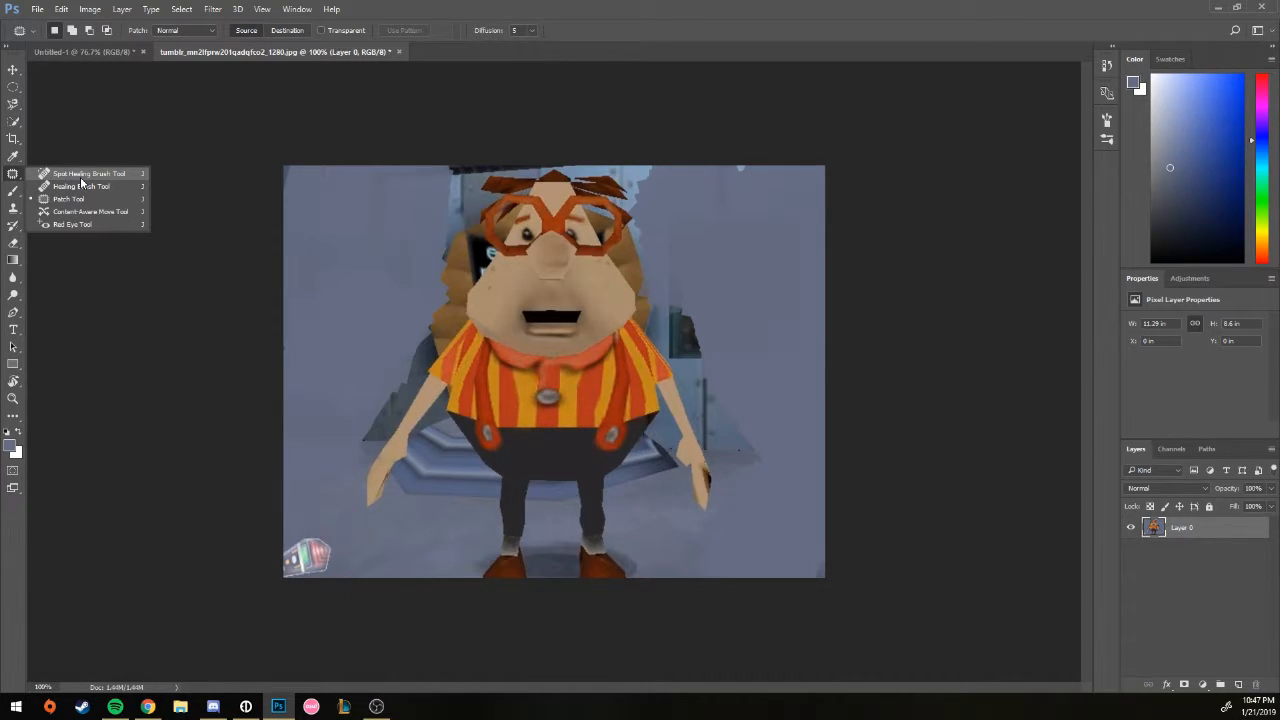
Step: Zoom to 300% on the character's face and choose the Spot Healing Brush
key("ctrl+plus")
key("ctrl+plus")
left_click_drag(655, 366, 660, 561)
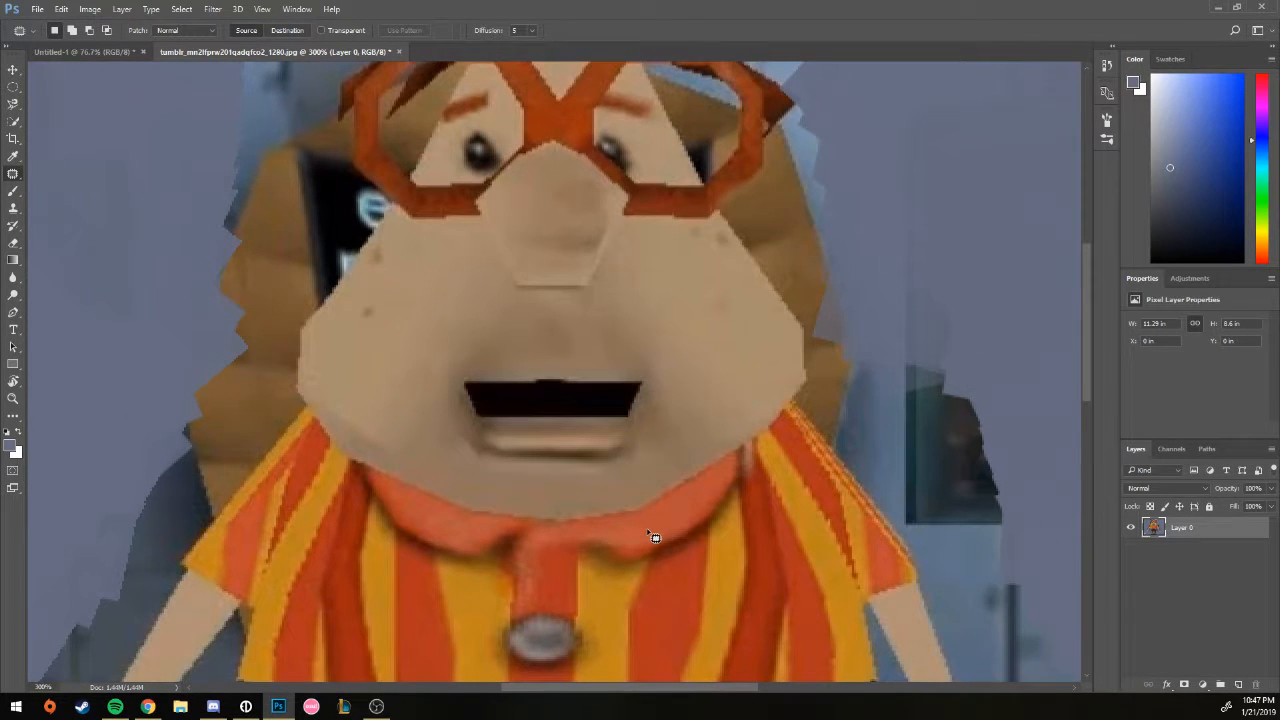
left_click_drag(605, 367, 615, 460)
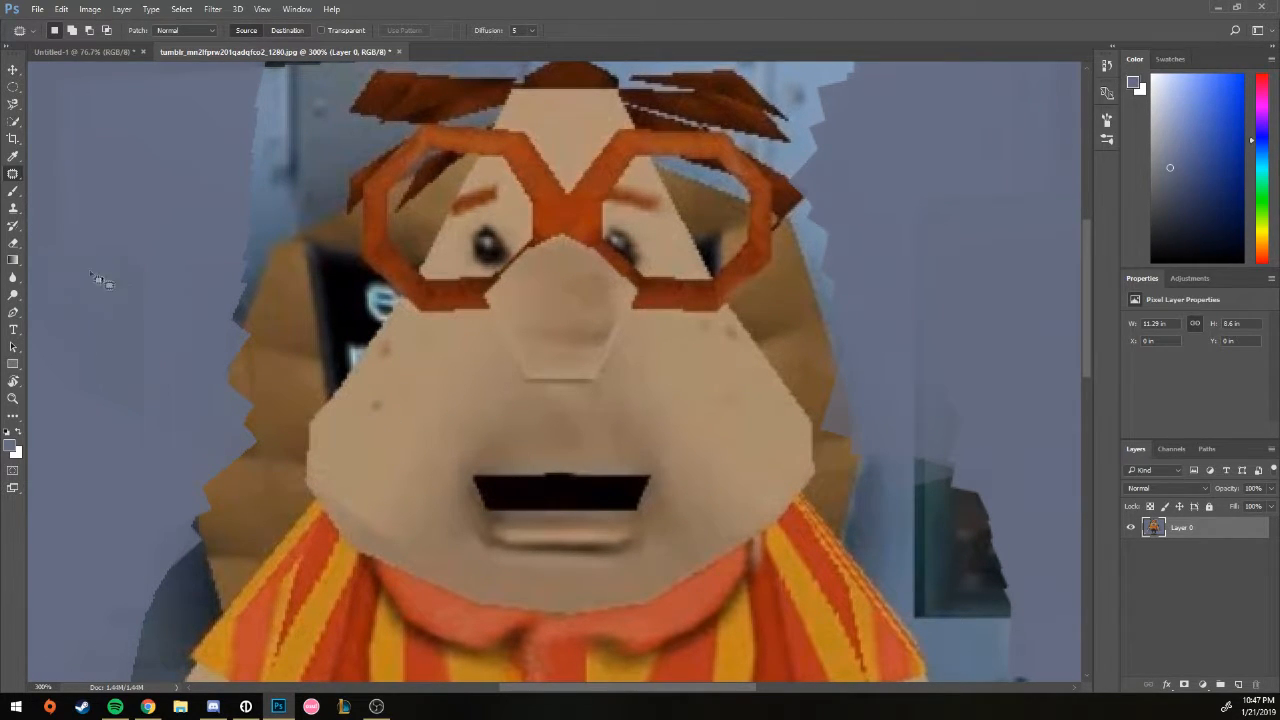
right_click(14, 175)
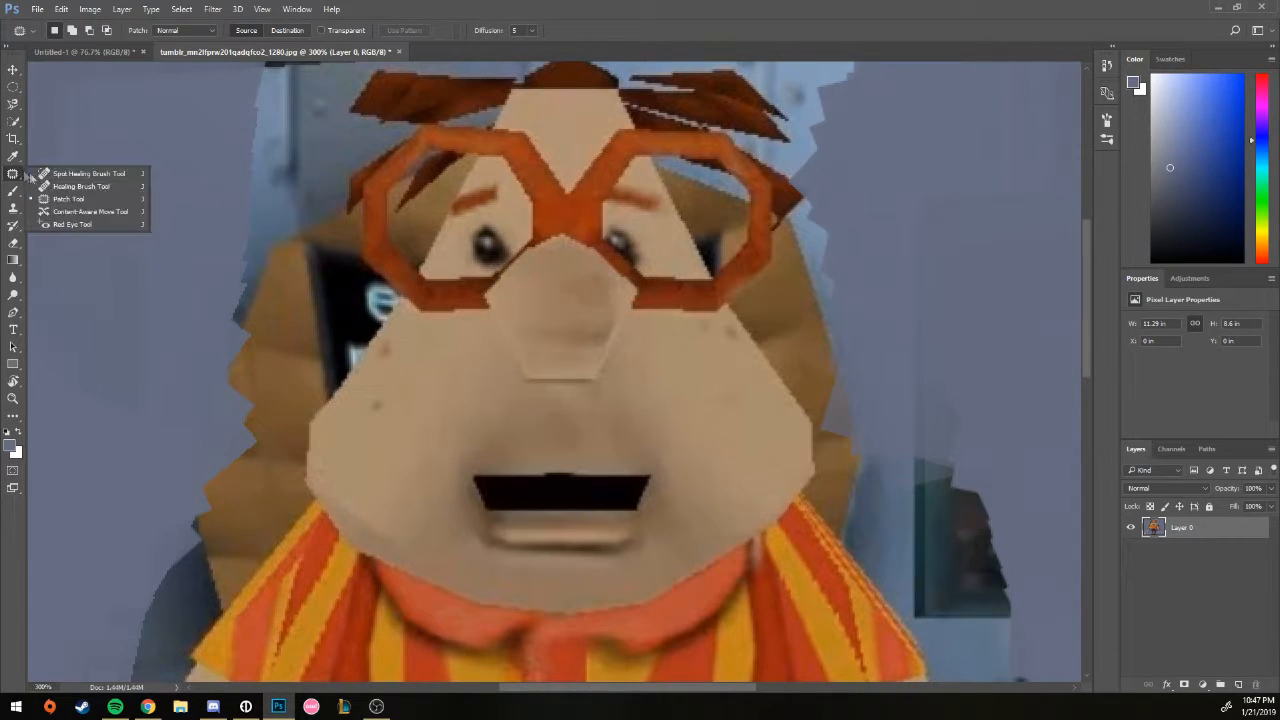
left_click(107, 176)
Step: Spot-heal the dark blemishes on both cheeks with a 32 px brush
right_click(382, 390)
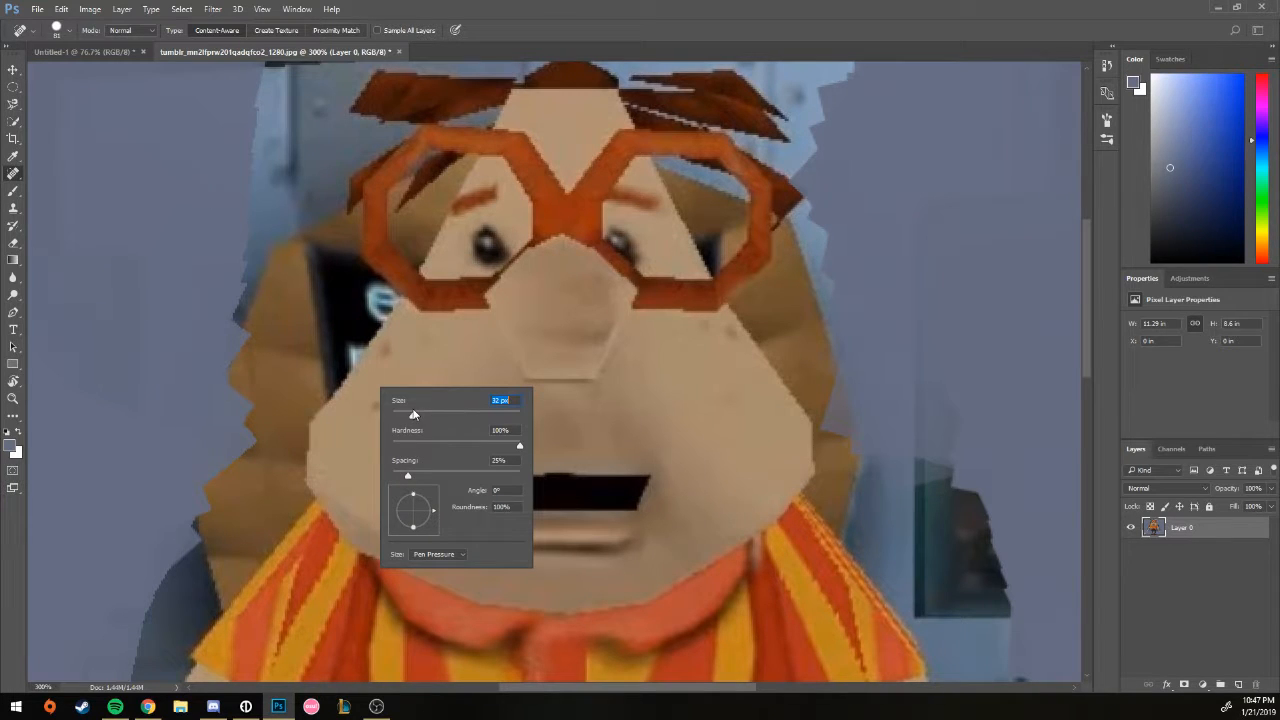
left_click(411, 355)
mouse_move(411, 355)
left_mouse_down()
mouse_move(369, 396)
mouse_move(348, 451)
mouse_move(389, 441)
mouse_move(437, 371)
mouse_move(396, 481)
mouse_move(397, 428)
left_mouse_up()
mouse_move(690, 343)
left_mouse_down()
mouse_move(735, 395)
mouse_move(723, 371)
left_mouse_up()
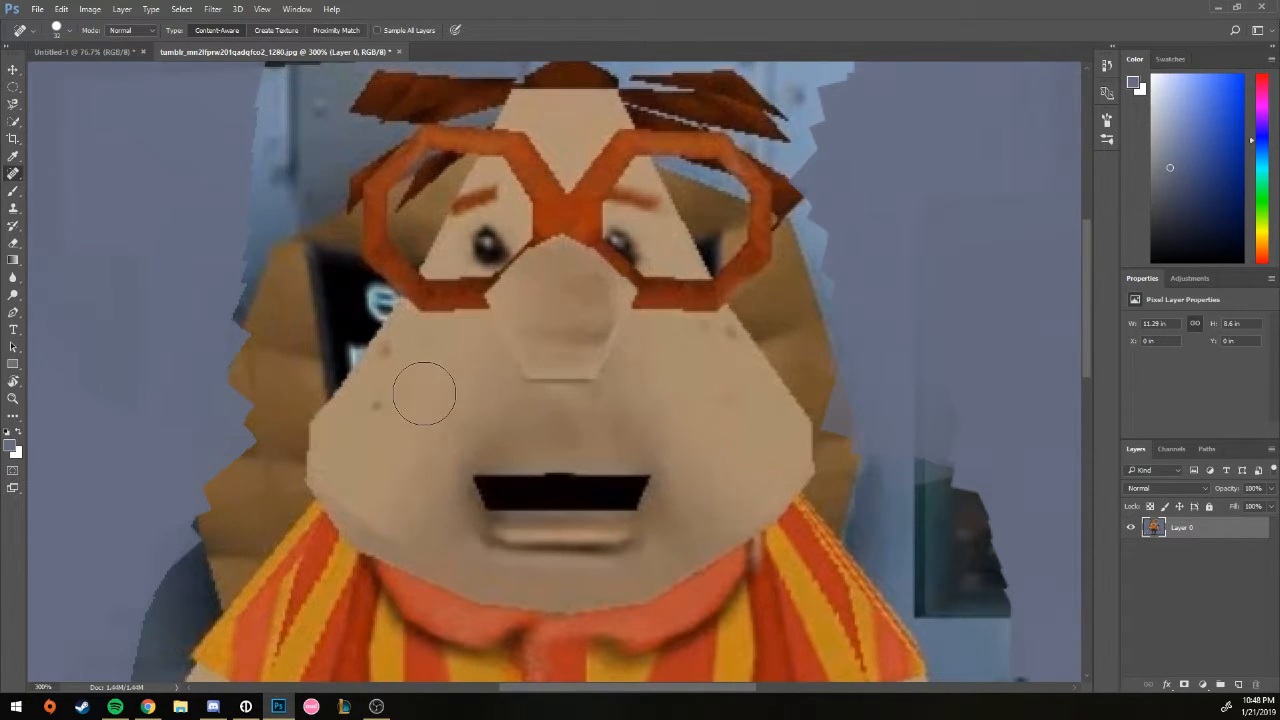
right_click(14, 174)
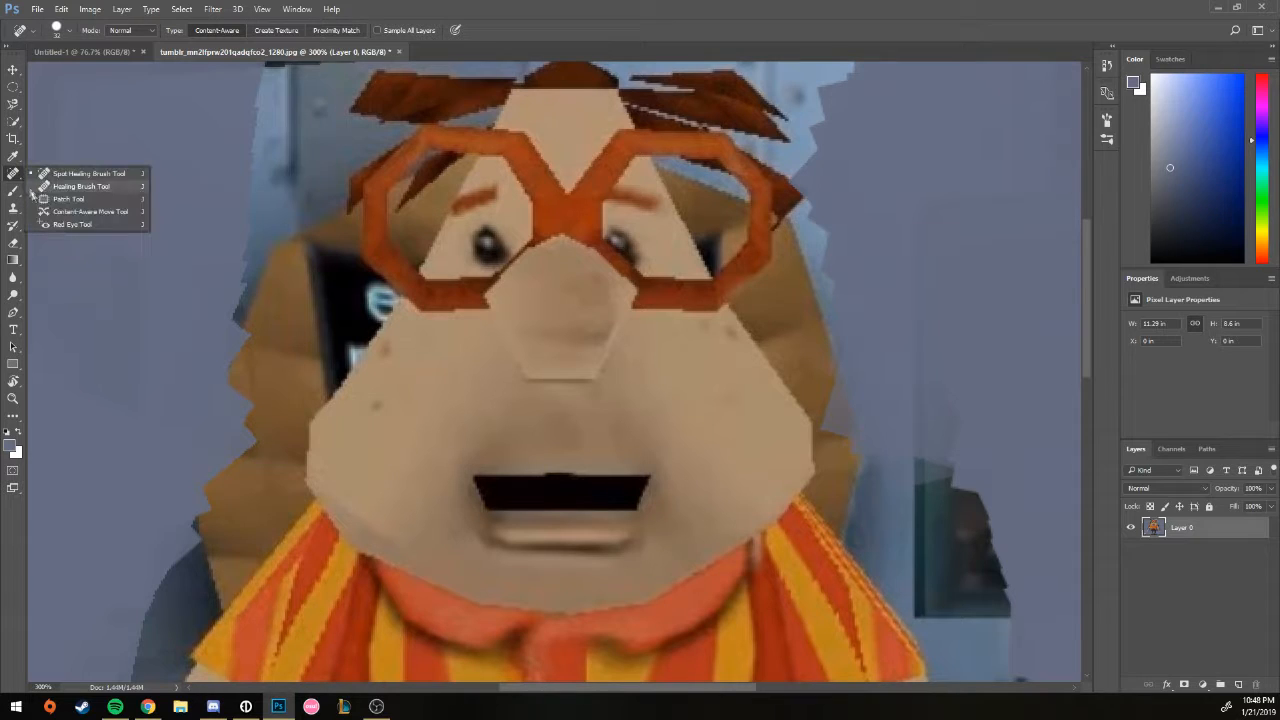
left_click(65, 207)
Step: Patch the left cheek twice with nearby skin, clearing the selection after each try
mouse_move(394, 349)
left_mouse_down()
mouse_move(351, 434)
mouse_move(405, 330)
mouse_move(397, 346)
mouse_move(465, 403)
mouse_move(530, 430)
left_mouse_up()
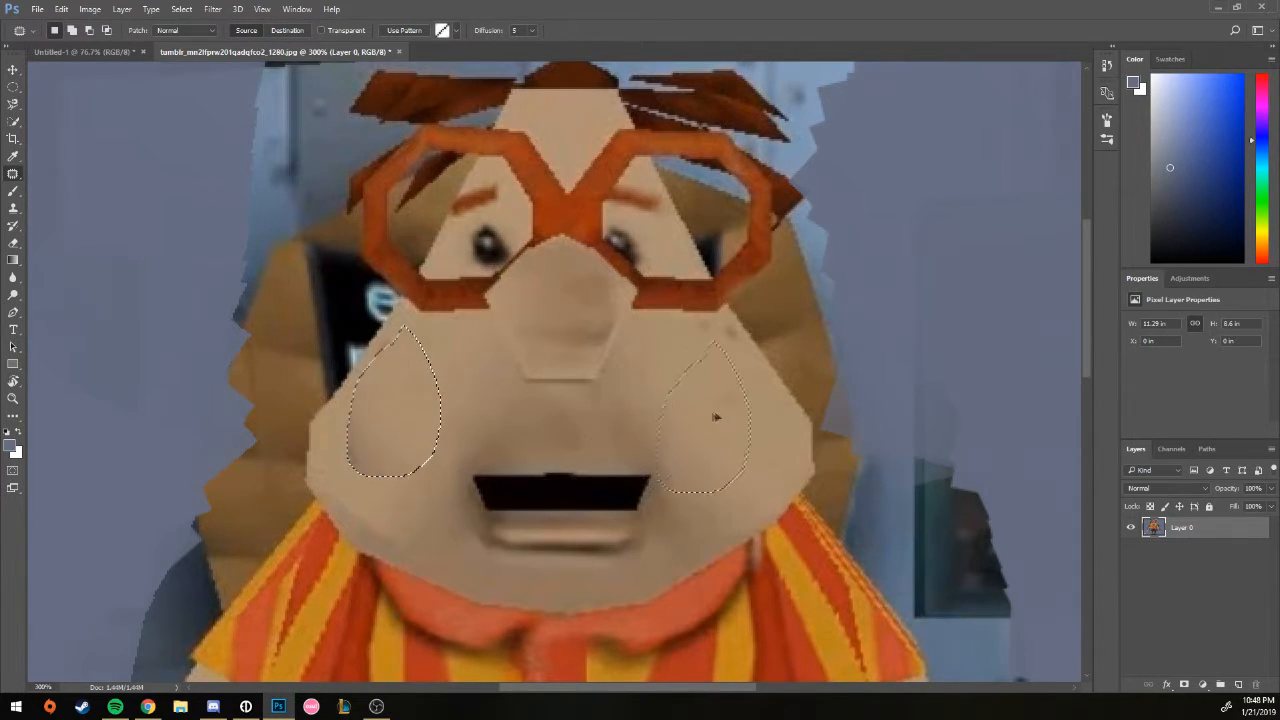
key("ctrl+d")
left_click_drag(426, 346, 433, 460)
key("ctrl+d")
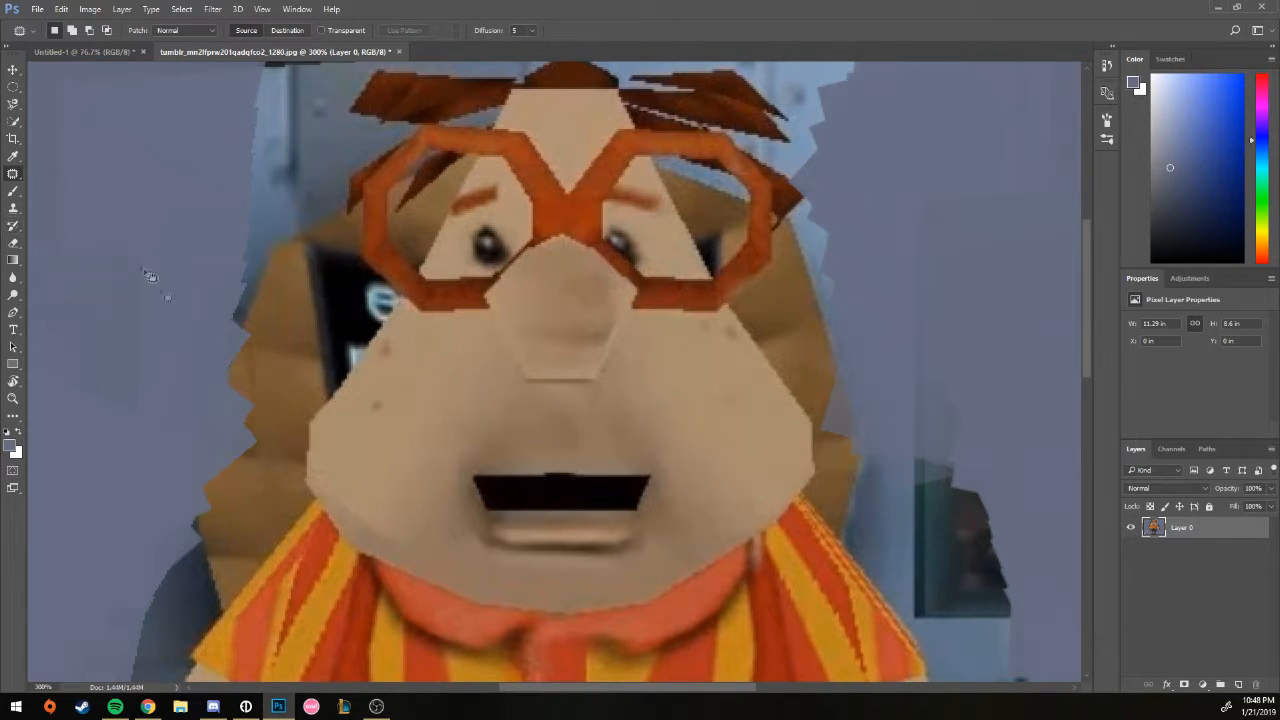
Step: Try Content-Aware Move on an outlined cheek area, then pick the Brush tool
right_click(12, 177)
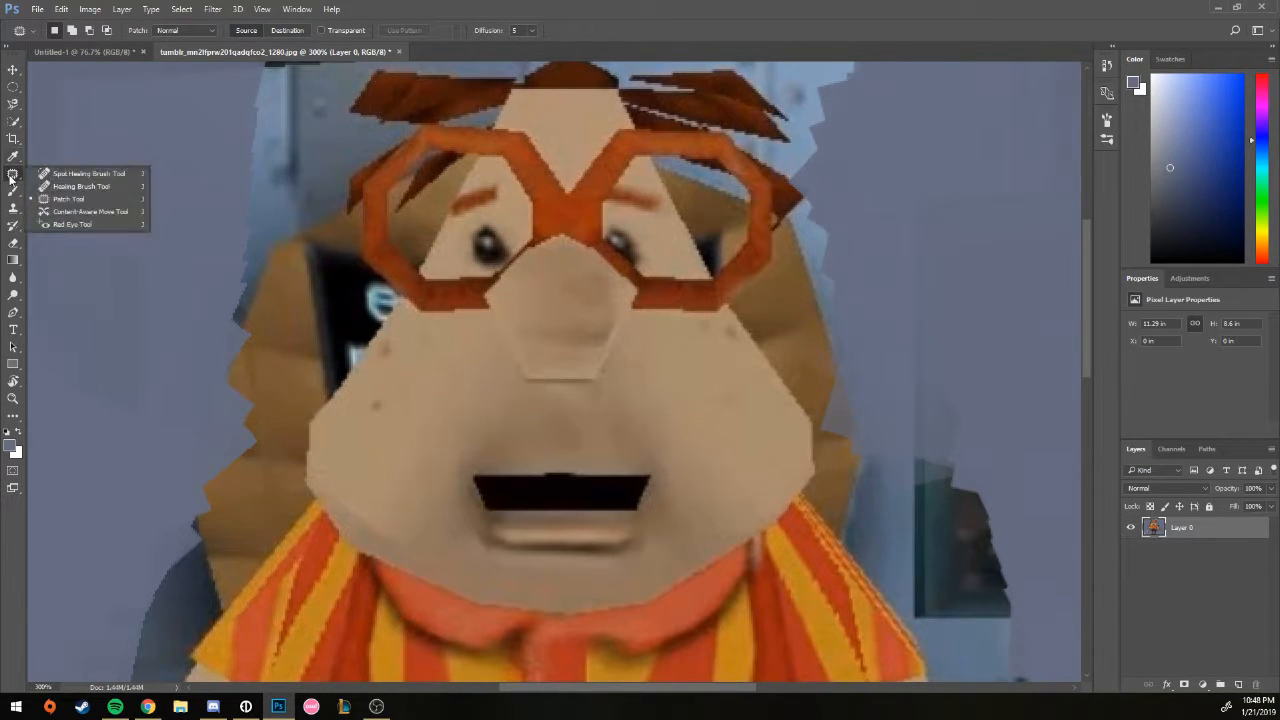
left_click(85, 211)
mouse_move(305, 410)
left_mouse_down()
mouse_move(407, 295)
mouse_move(489, 420)
mouse_move(295, 475)
mouse_move(264, 396)
left_mouse_up()
left_click(263, 392)
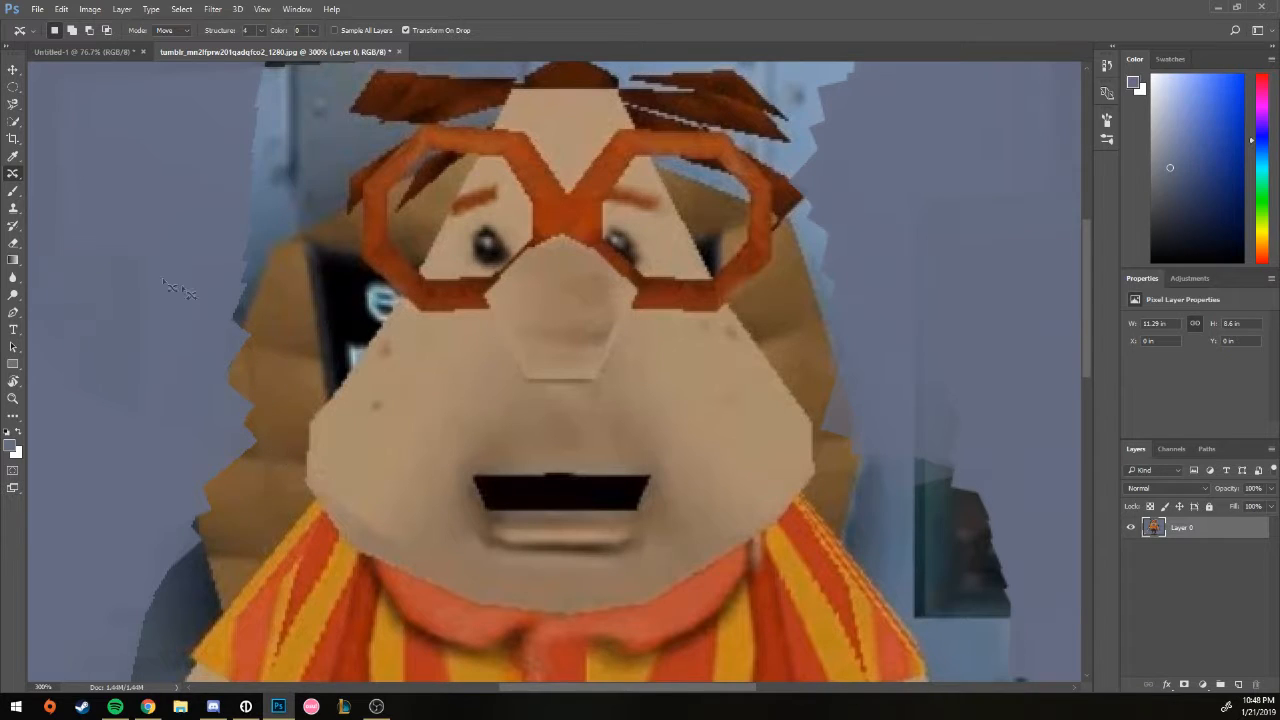
left_click(13, 191)
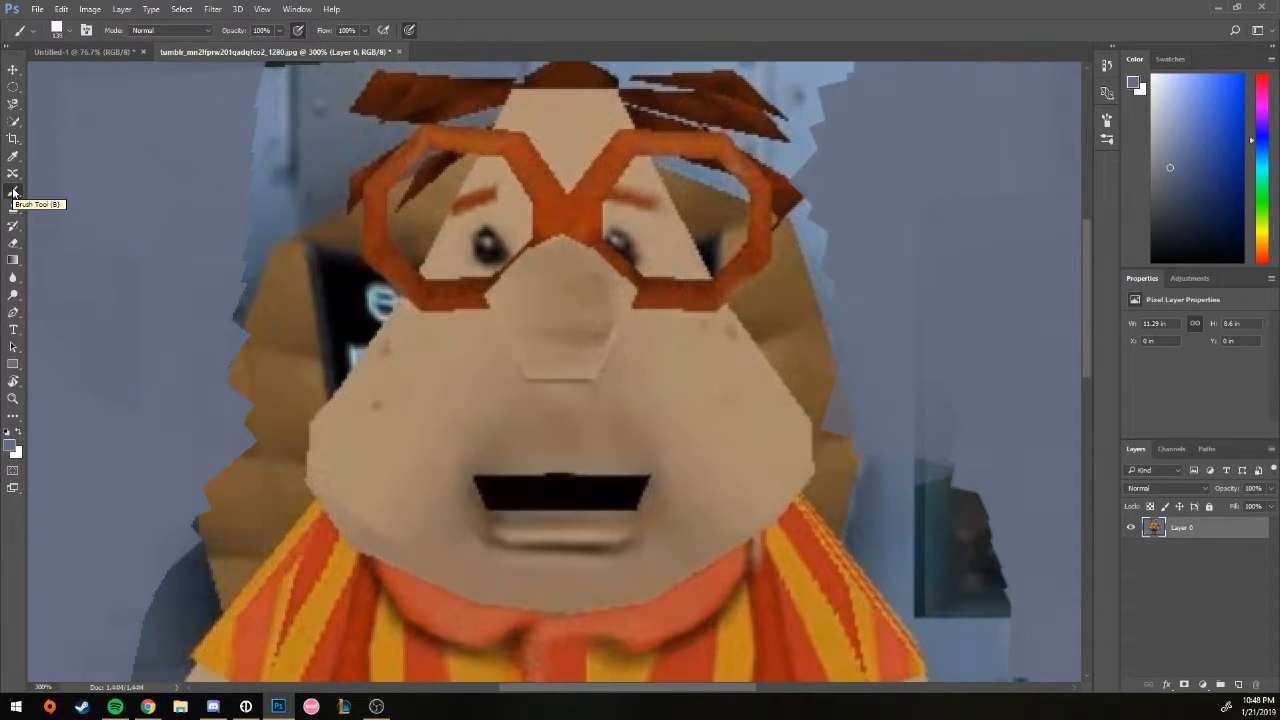
Step: Set the brush size to 37 and choose a bright blue foreground colour
left_click(70, 31)
left_click(87, 74)
left_click(1193, 120)
left_click_drag(1193, 120, 1217, 75)
left_click_drag(800, 315, 314, 446)
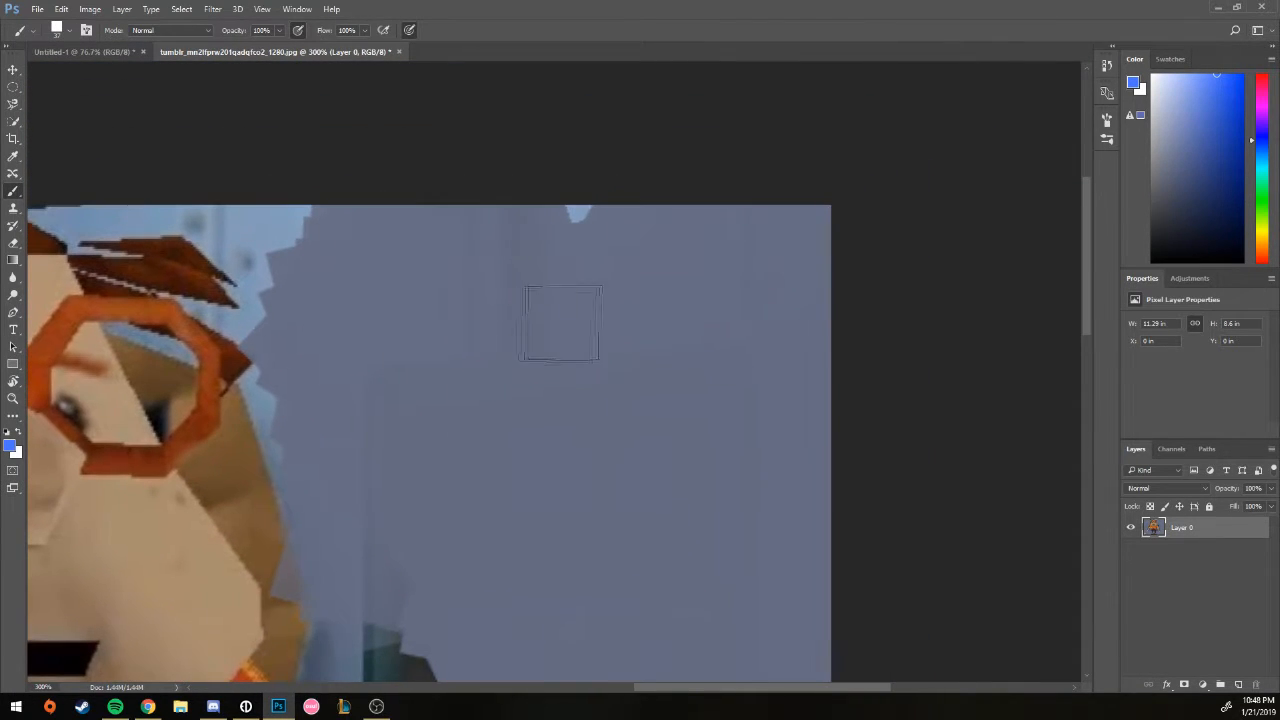
Step: Shrink the brush to 14 and paint a blue smiley face on the background
left_click(70, 31)
left_click(80, 75)
mouse_move(567, 271)
left_mouse_down()
mouse_move(713, 392)
mouse_move(548, 252)
left_mouse_up()
mouse_move(555, 315)
left_mouse_down()
mouse_move(570, 330)
mouse_move(640, 336)
left_mouse_up()
left_click_drag(545, 355, 625, 345)
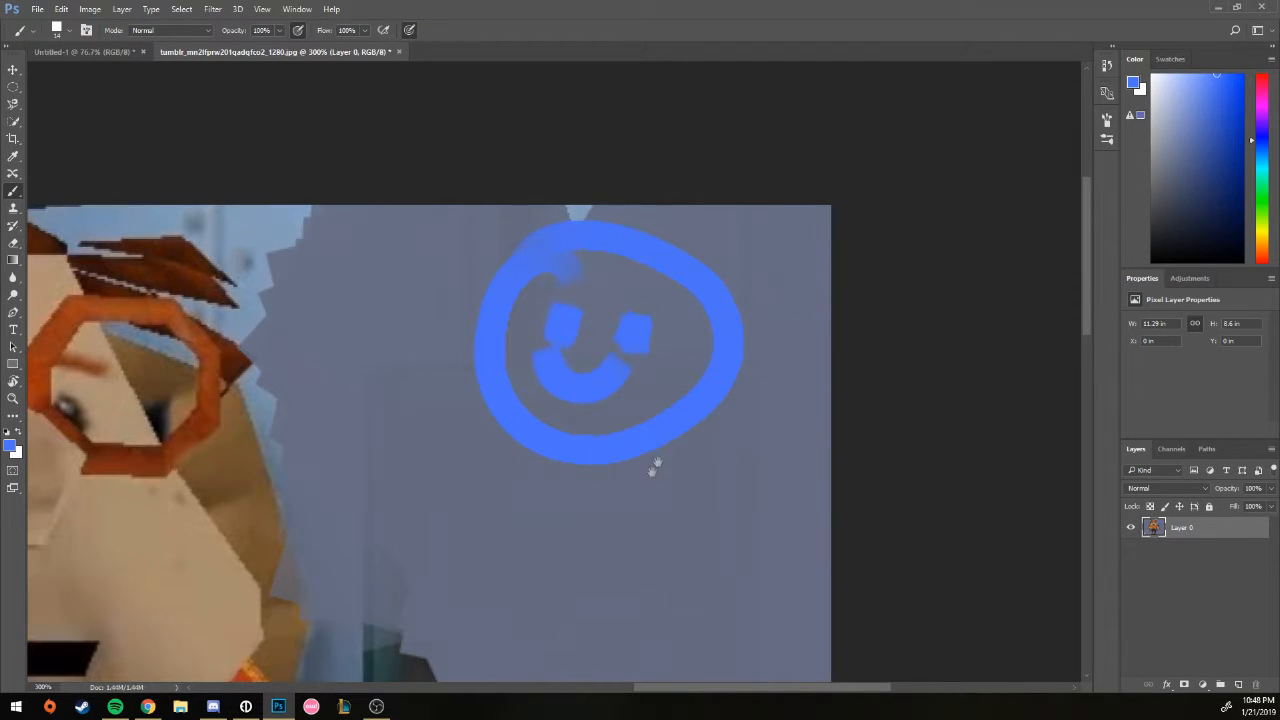
Step: With a soft round brush, paint blue squiggles beside the head, undoing the stroke over the glasses
left_click_drag(668, 443, 929, 409)
left_click_drag(444, 491, 654, 489)
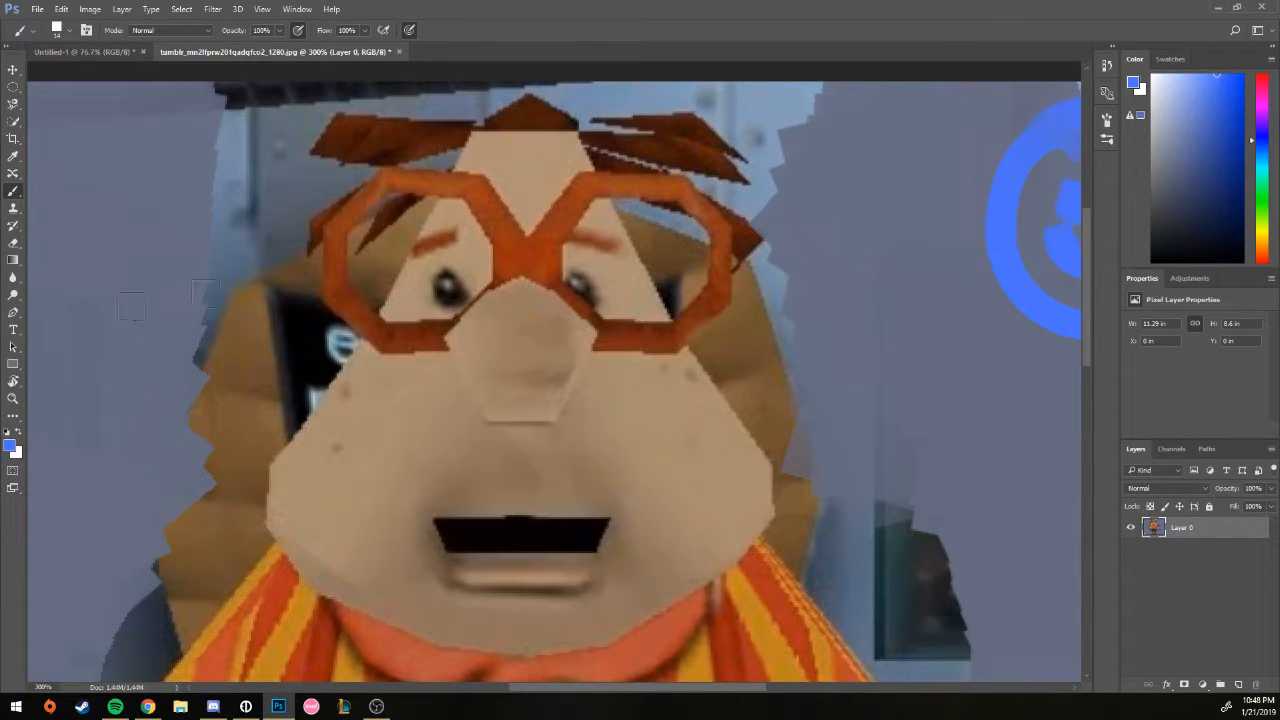
left_click(68, 33)
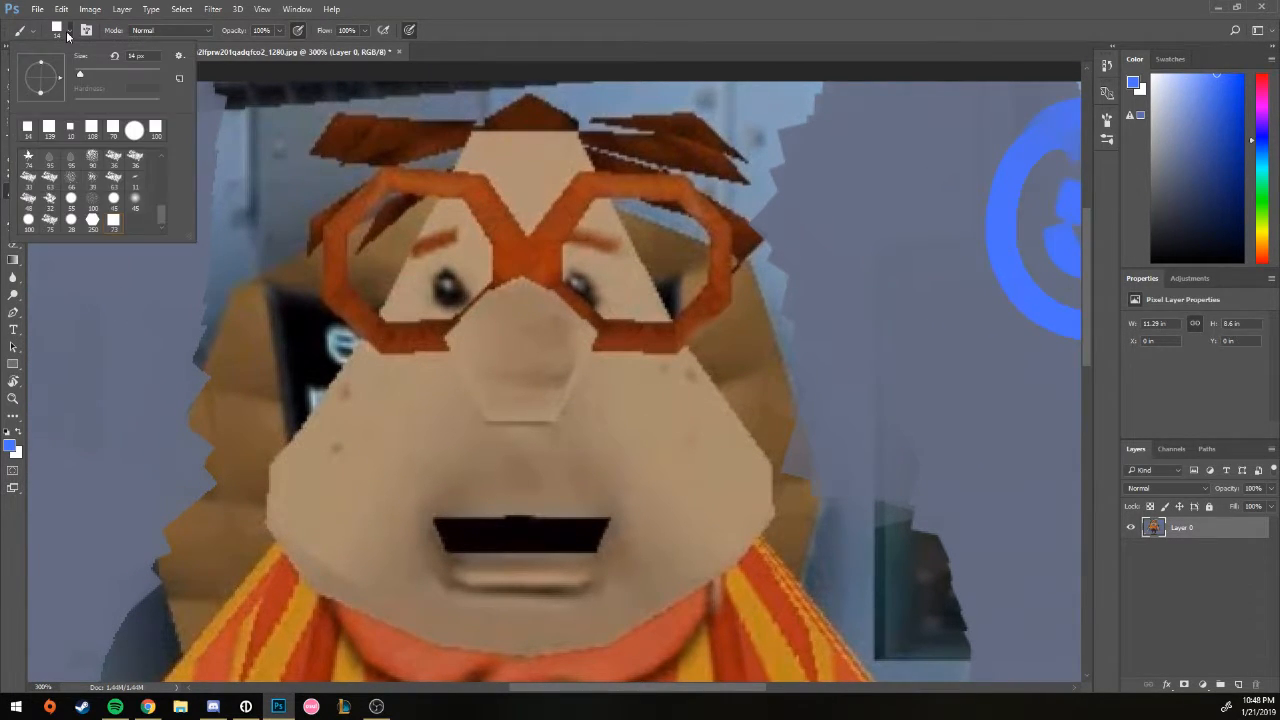
scroll(154, 216, "up", 5)
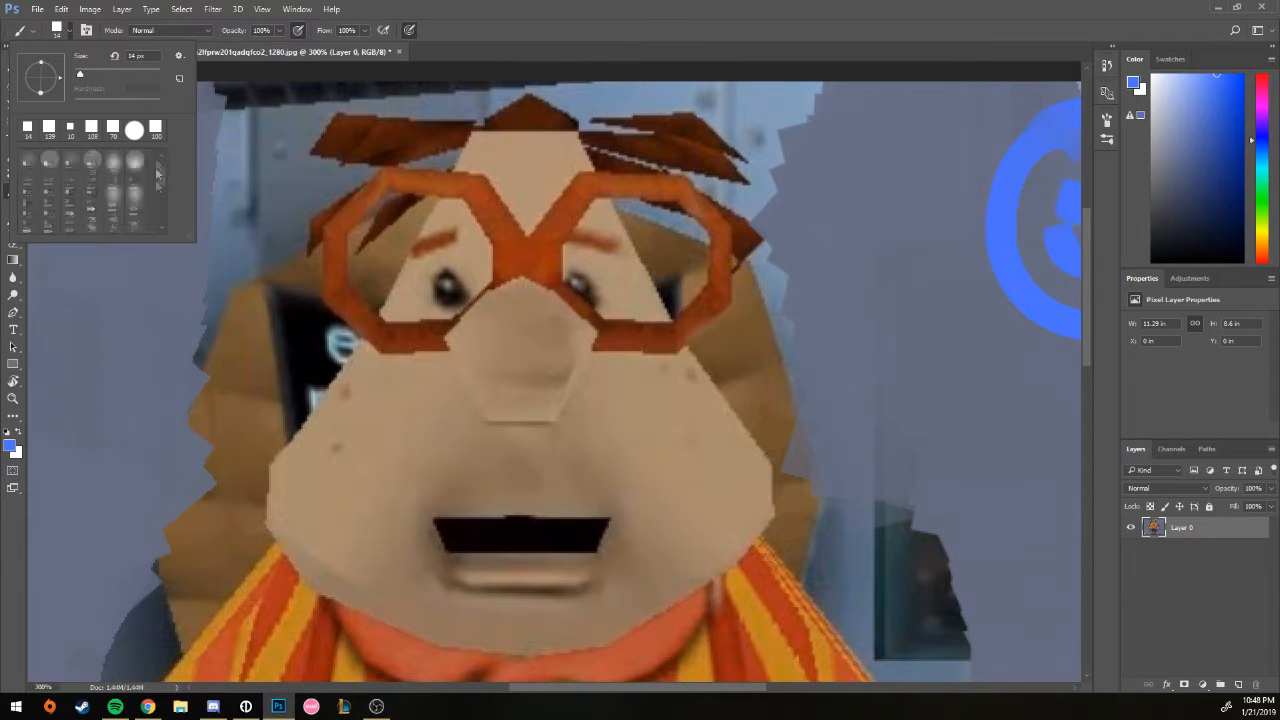
left_click(71, 159)
left_click_drag(898, 294, 950, 435)
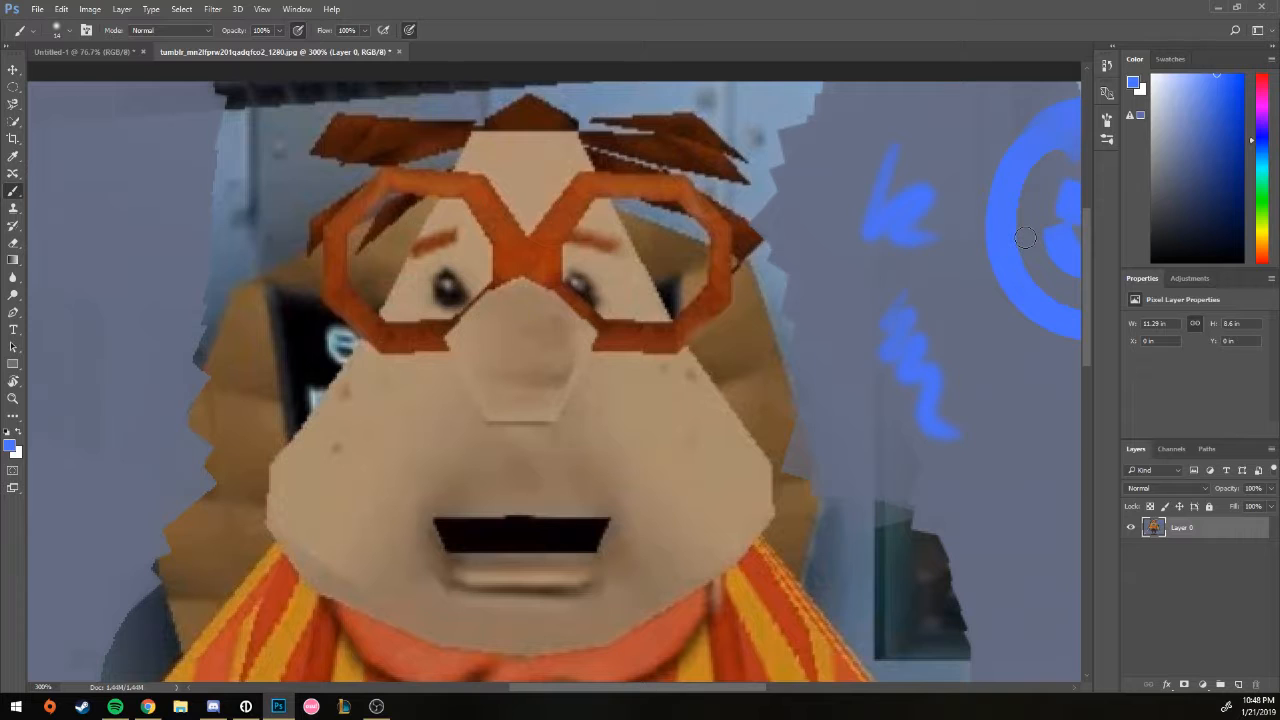
left_click_drag(112, 215, 240, 190)
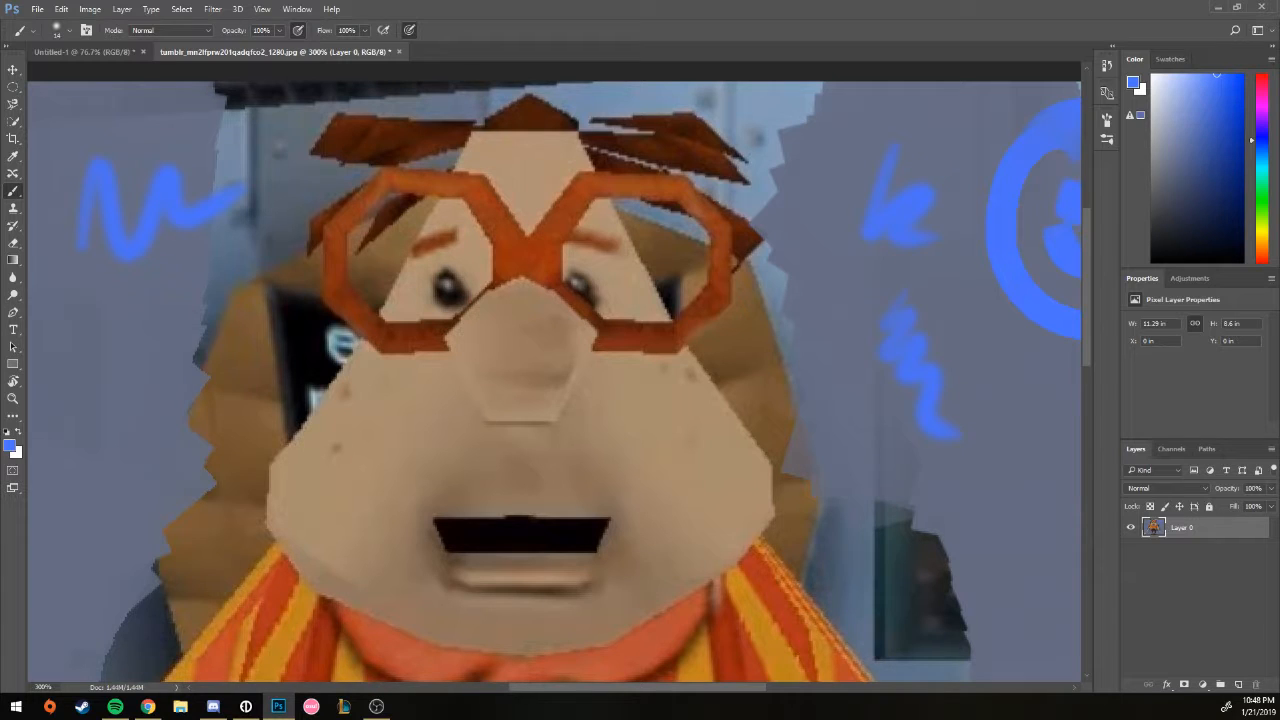
mouse_move(80, 288)
left_mouse_down()
mouse_move(157, 262)
mouse_move(350, 260)
mouse_move(517, 298)
mouse_move(718, 300)
left_mouse_up()
key("ctrl+z")
left_click(19, 212)
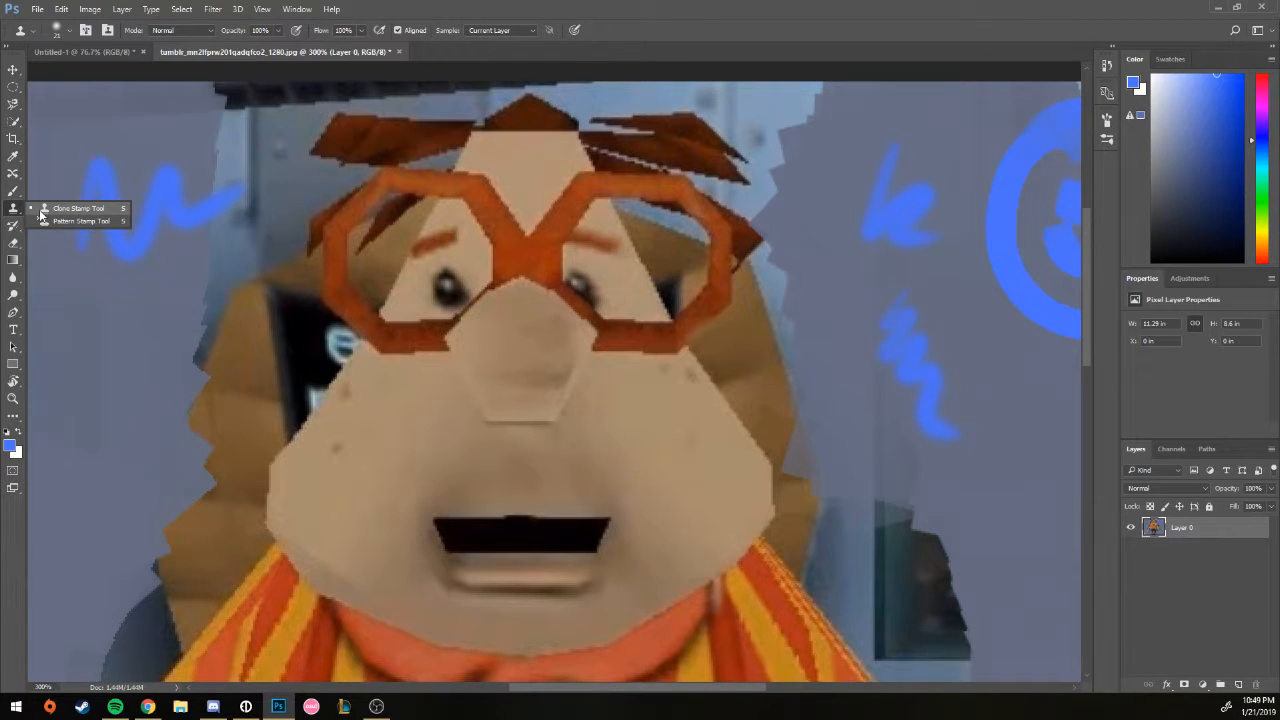
left_click(17, 224)
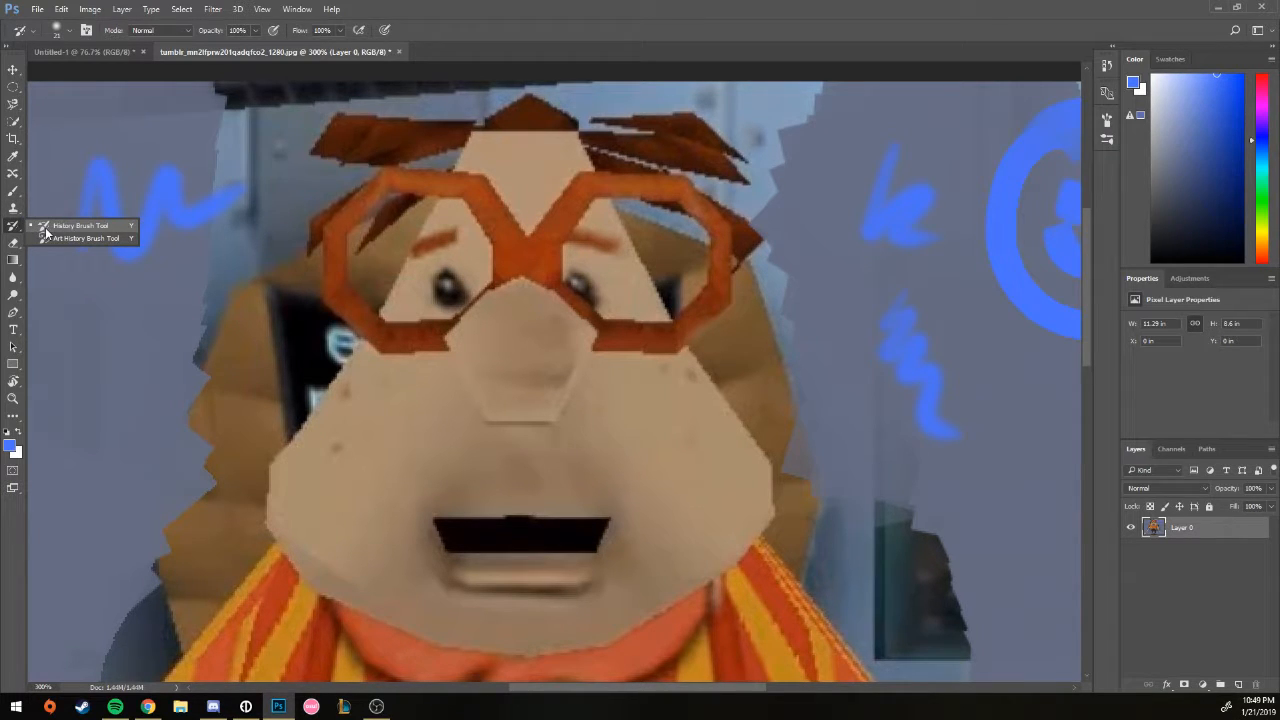
left_click(10, 193)
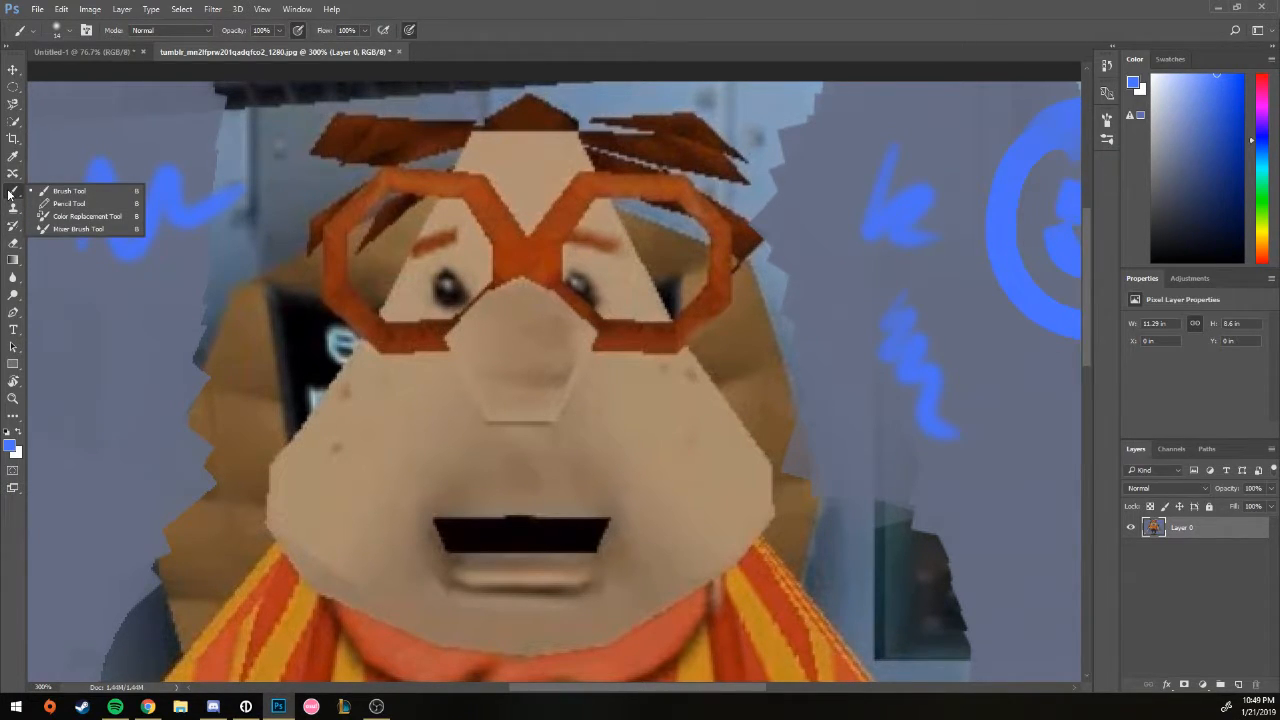
left_click(14, 225)
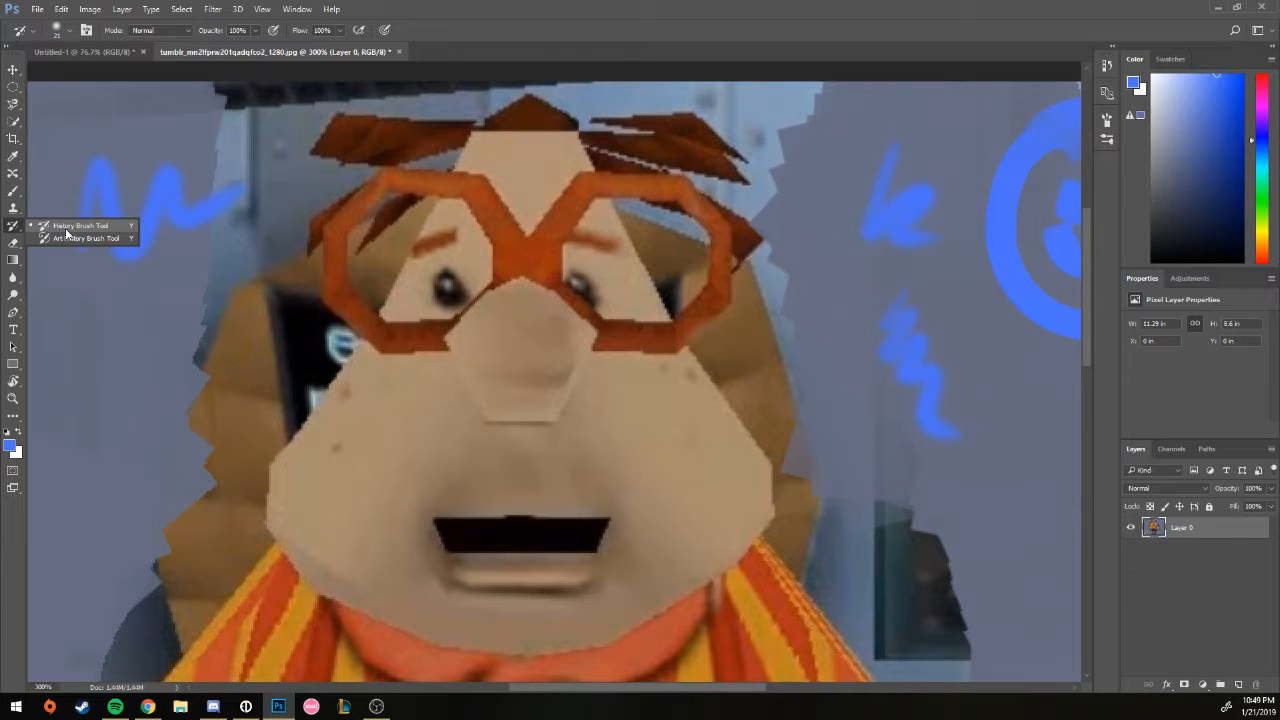
left_click(13, 242)
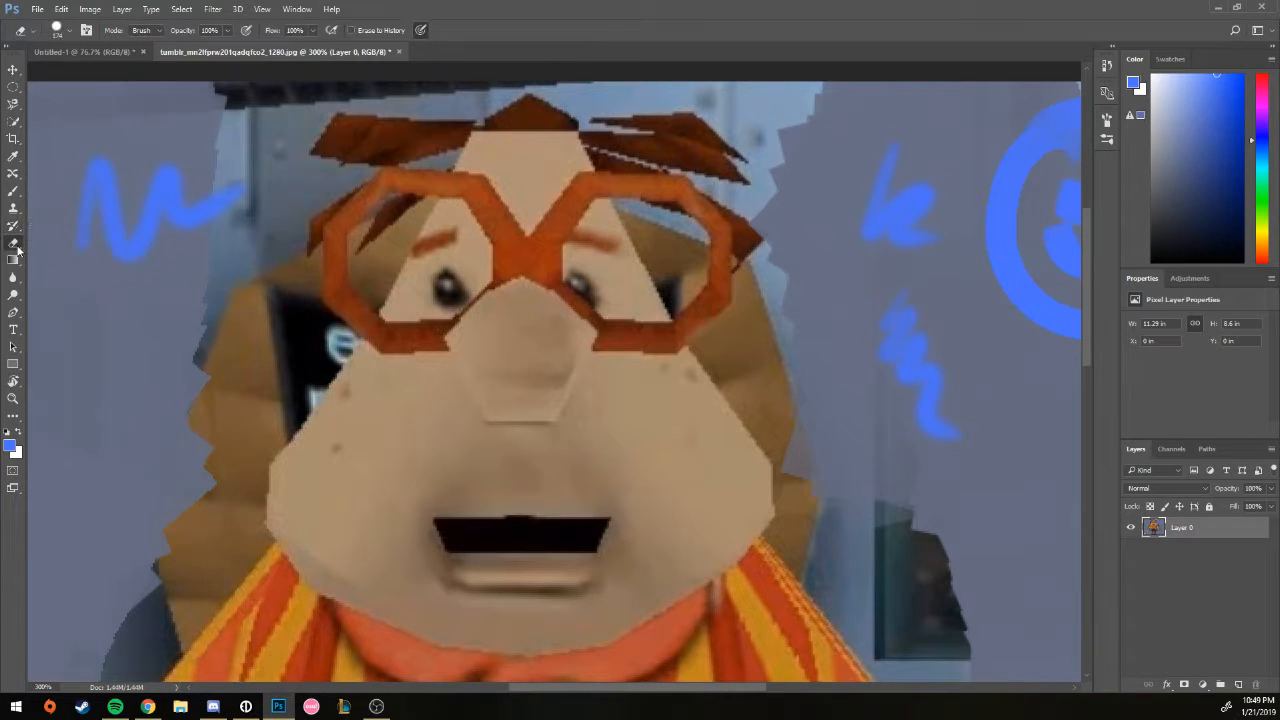
right_click(115, 263)
left_click(388, 296)
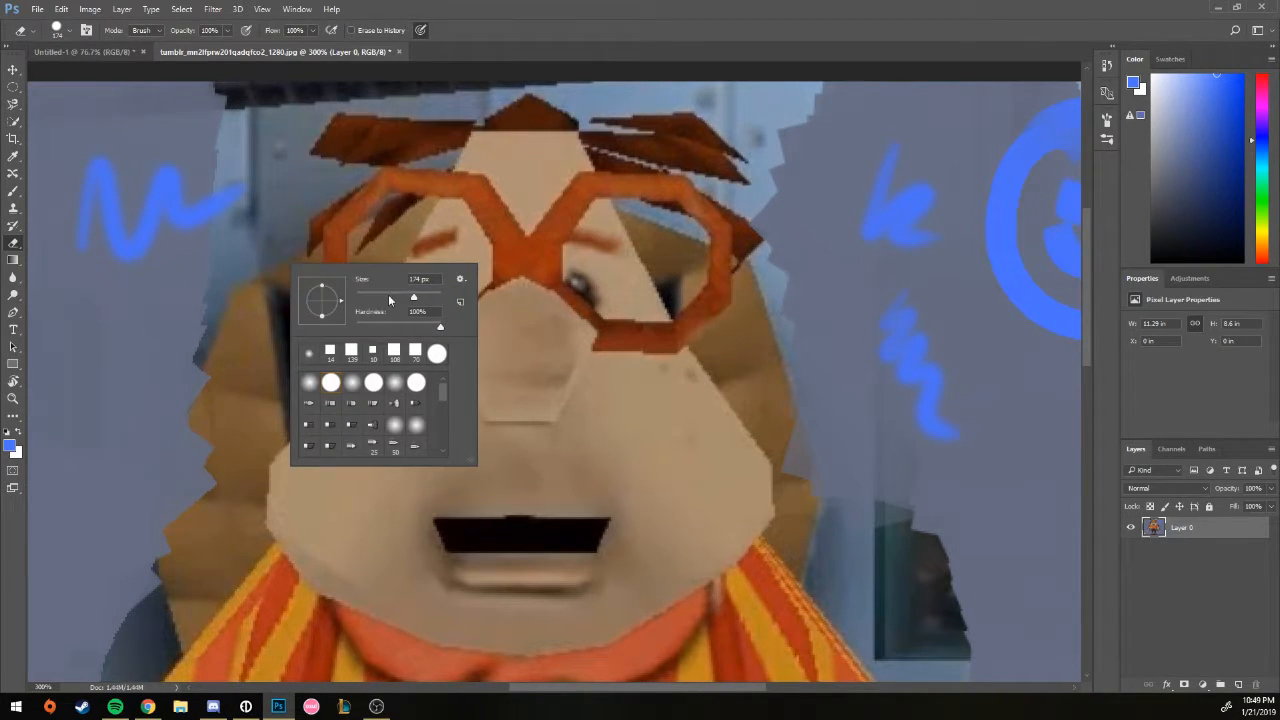
left_click_drag(148, 178, 218, 144)
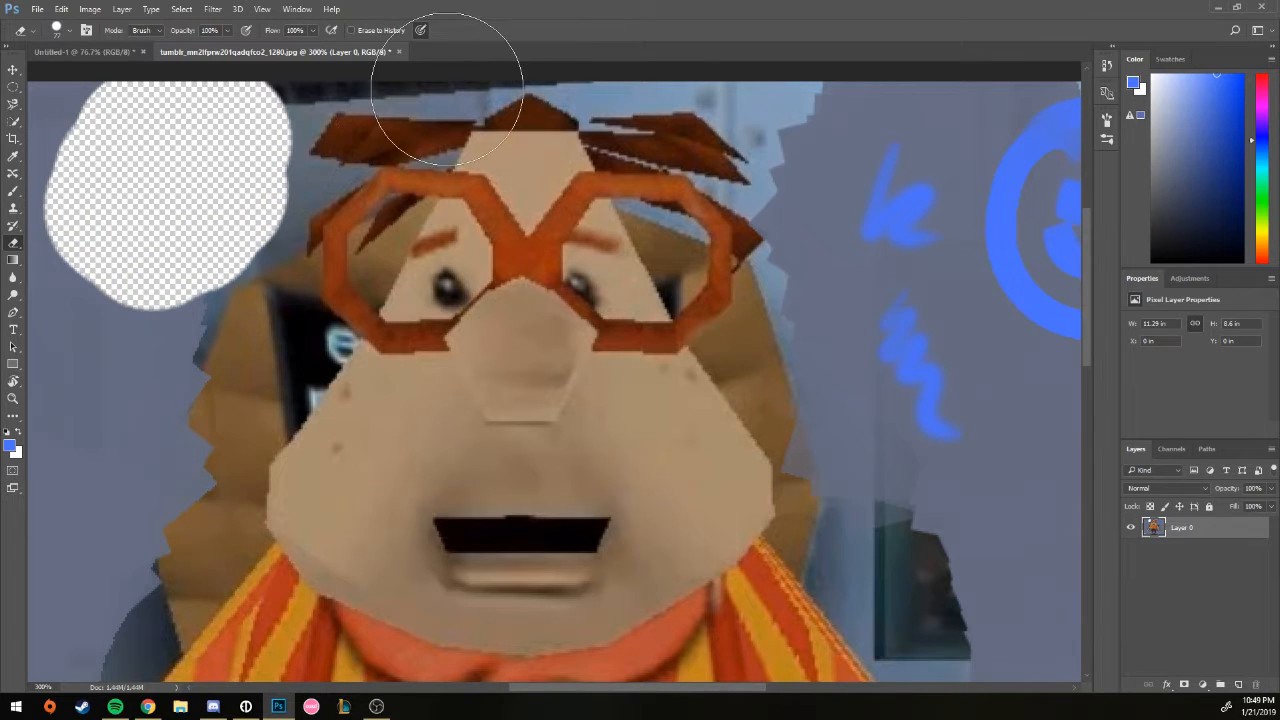
key("ctrl+z")
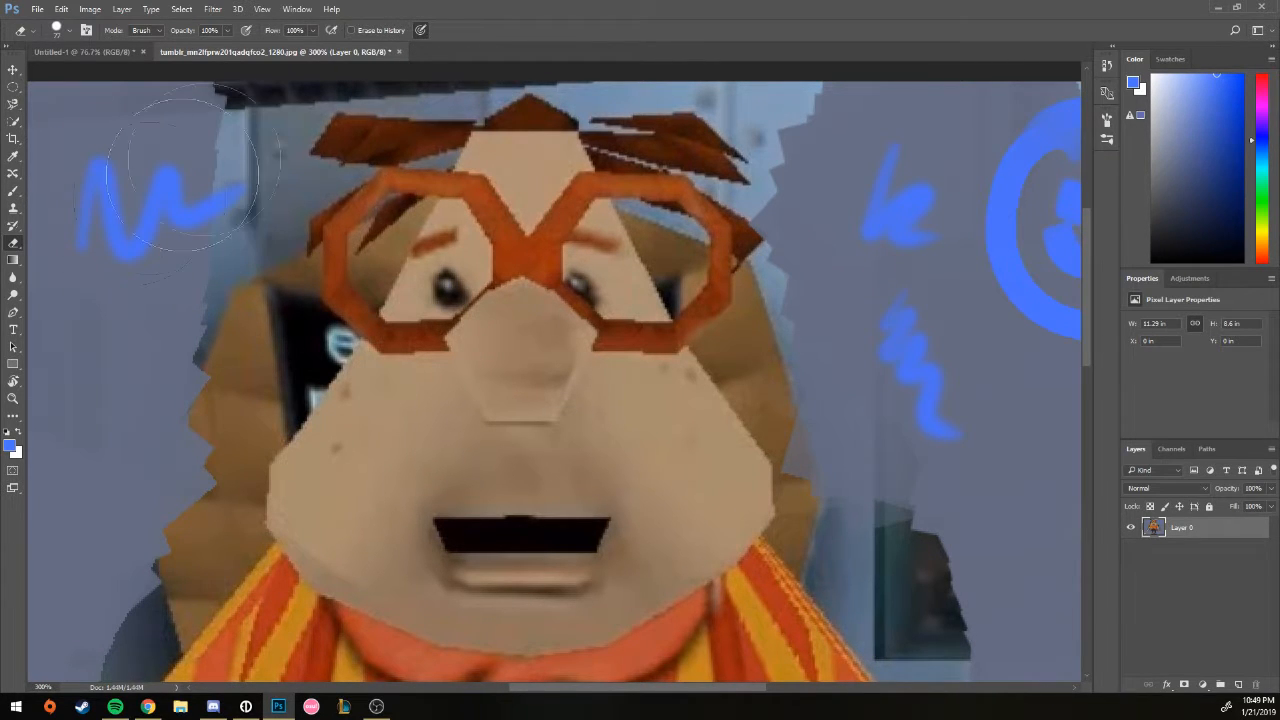
left_click(13, 259)
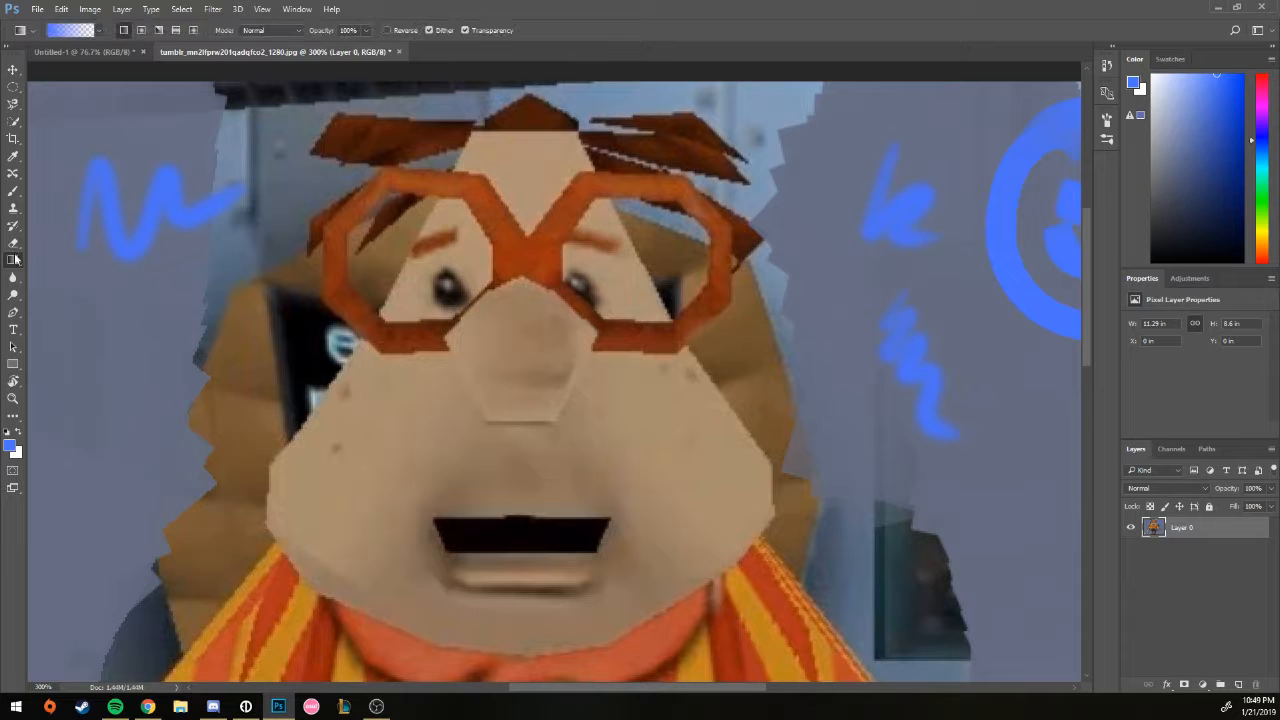
left_click_drag(300, 236, 116, 295)
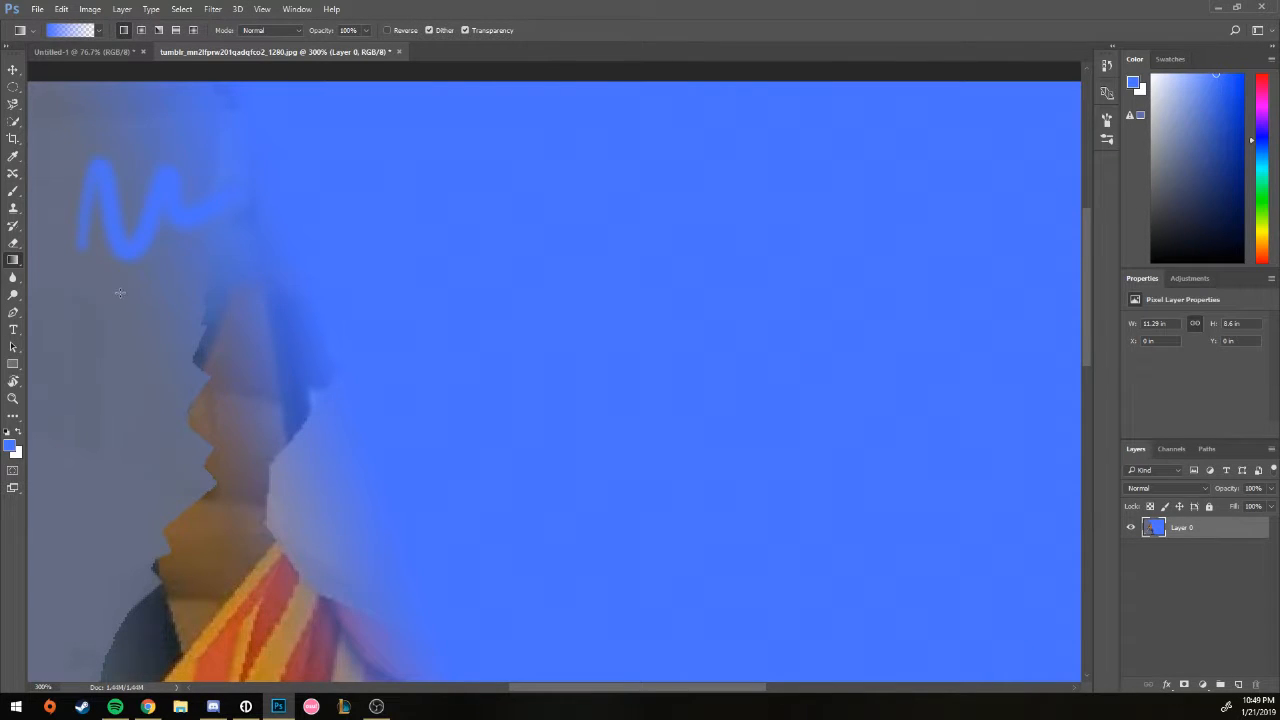
scroll(128, 270, "down", 3)
key("ctrl+z")
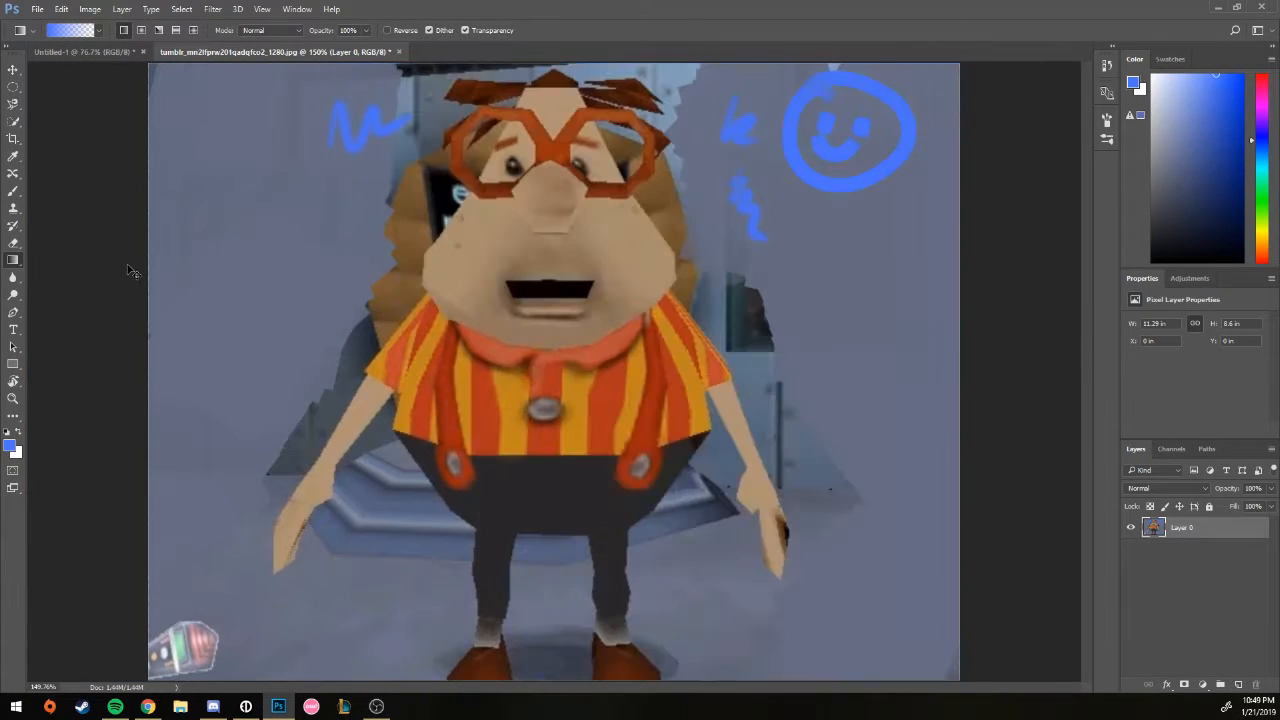
left_click_drag(700, 235, 552, 488)
key("ctrl+z")
left_click_drag(429, 499, 660, 306)
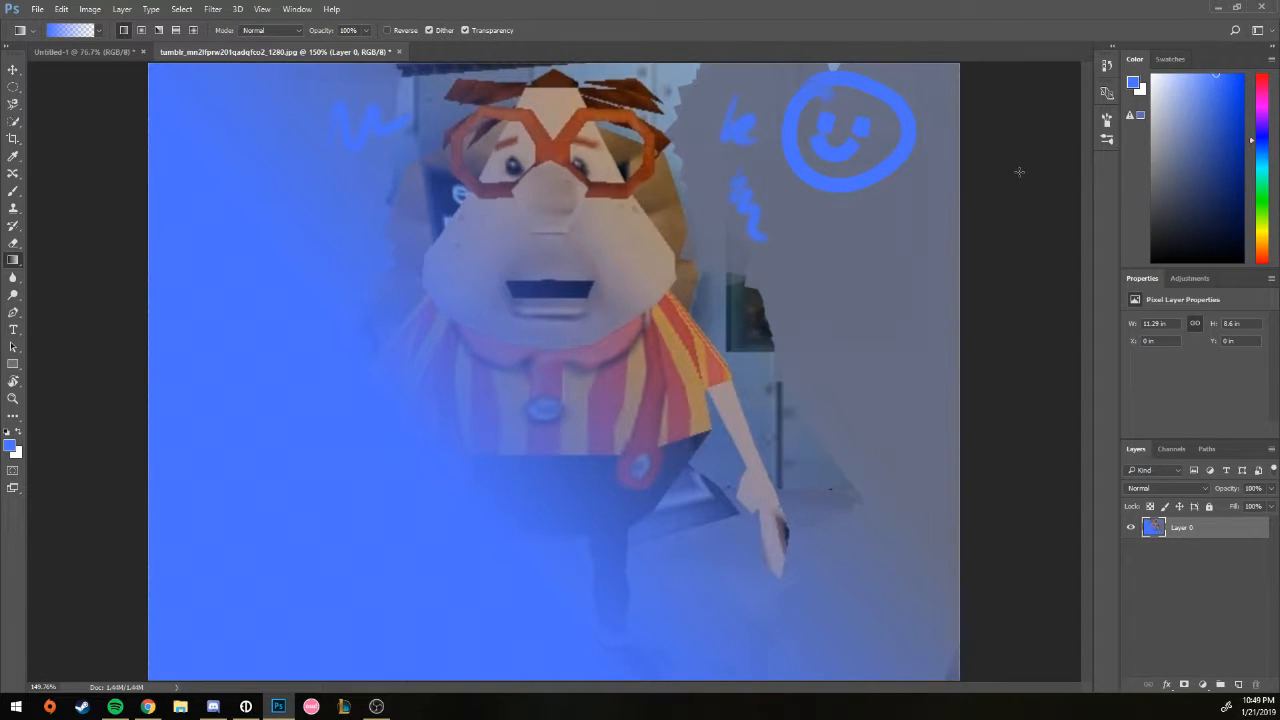
key("ctrl+z")
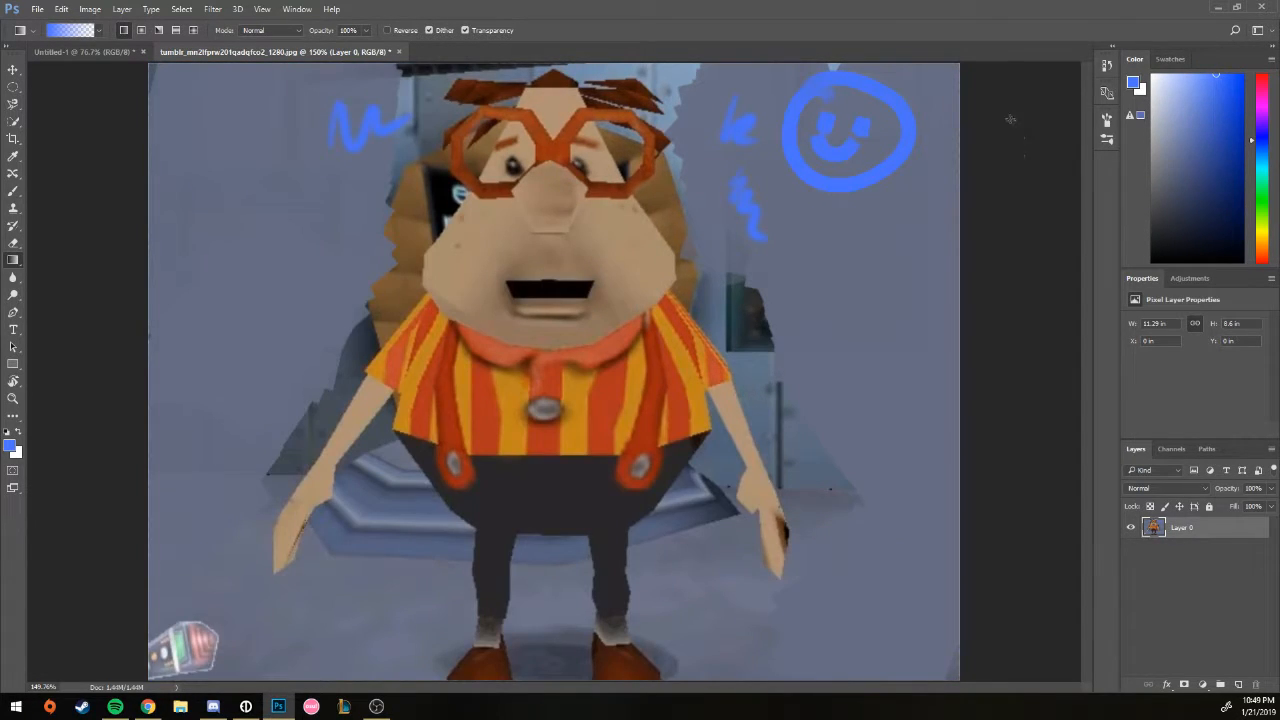
left_click(17, 278)
mouse_move(560, 230)
left_mouse_down()
mouse_move(612, 215)
mouse_move(552, 222)
mouse_move(608, 190)
mouse_move(443, 278)
mouse_move(457, 193)
left_mouse_up()
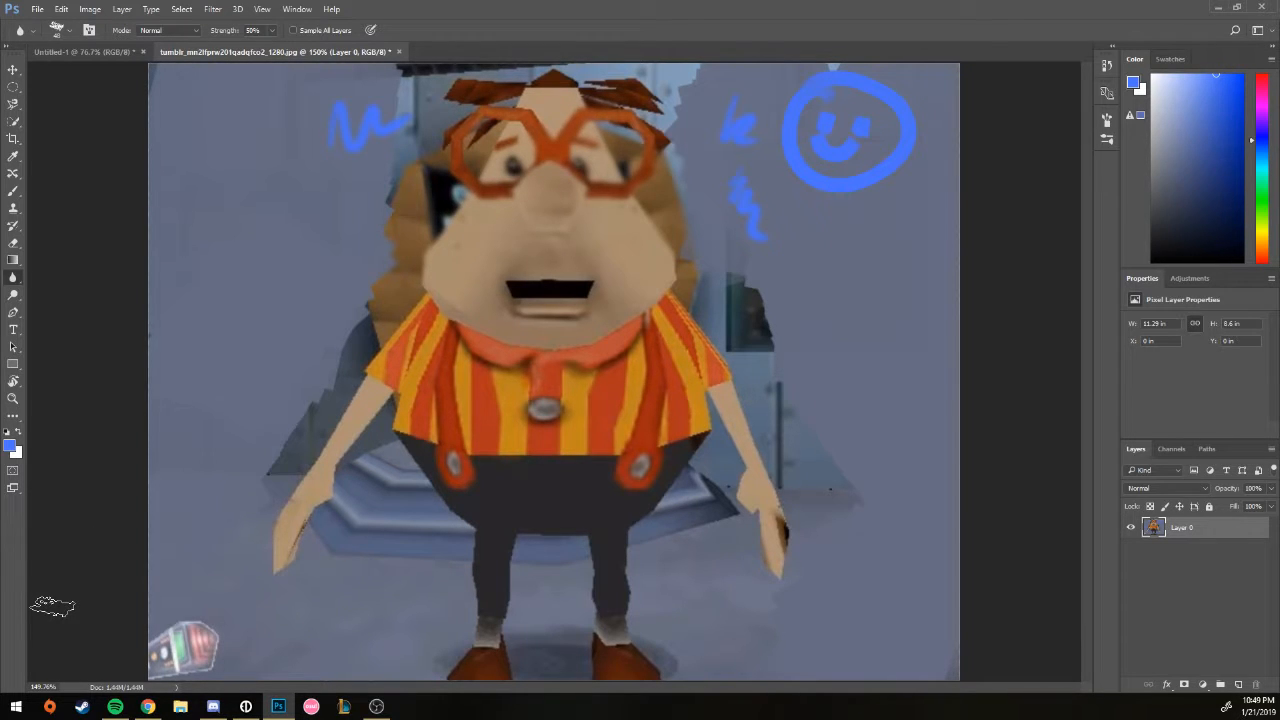
key("ctrl+z")
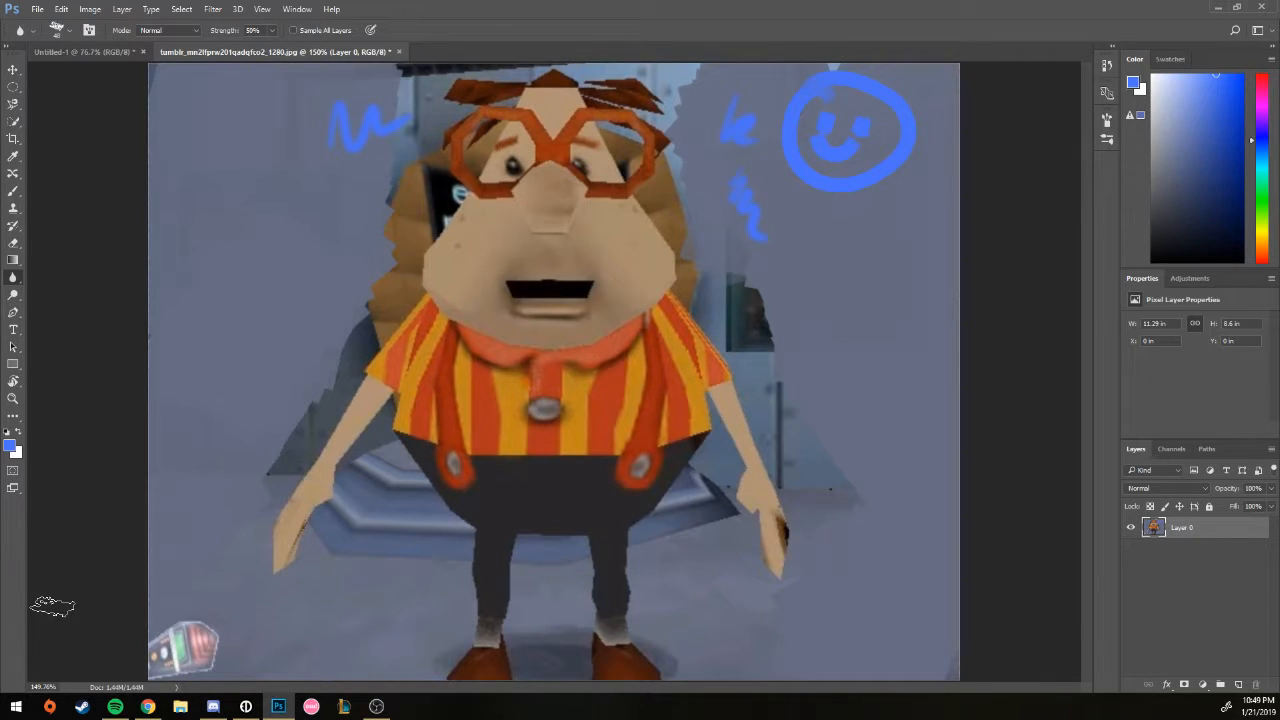
left_click(19, 296)
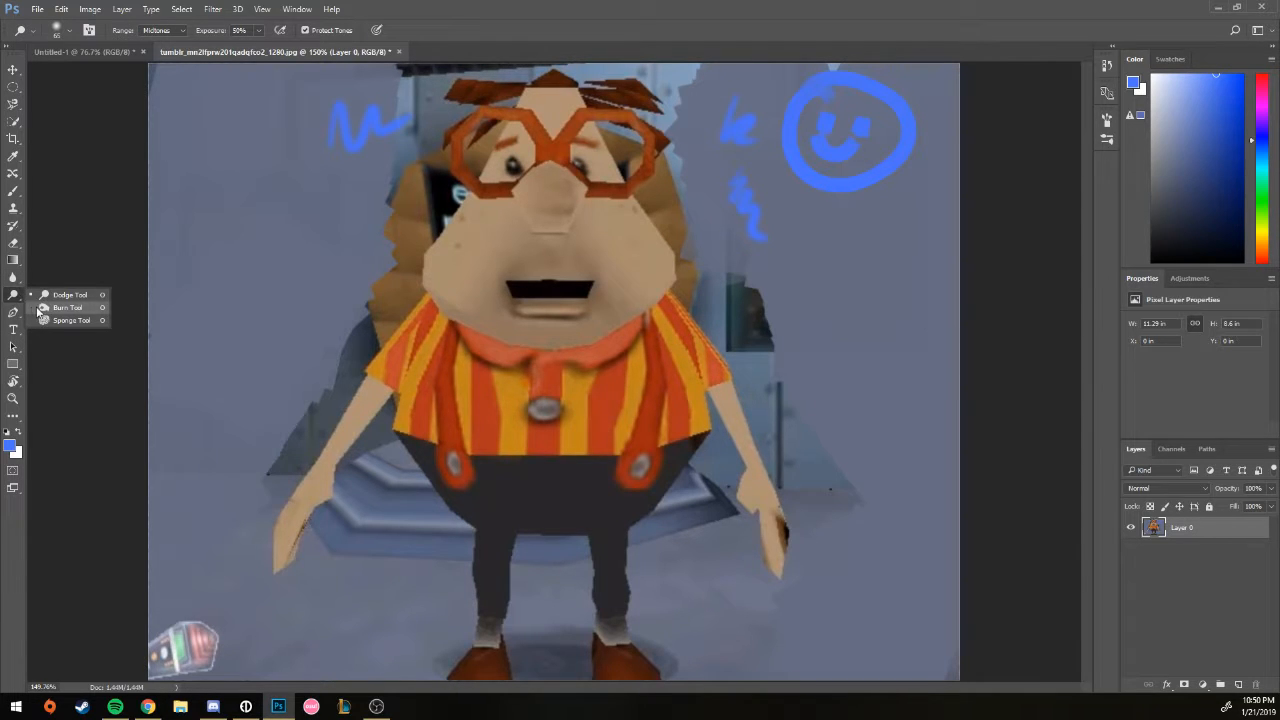
left_click(70, 295)
left_click_drag(255, 300, 470, 222)
mouse_move(556, 240)
left_mouse_down()
mouse_move(581, 415)
mouse_move(726, 445)
mouse_move(847, 360)
left_mouse_up()
key("ctrl+z")
left_click_drag(854, 256, 787, 255)
key("ctrl+z")
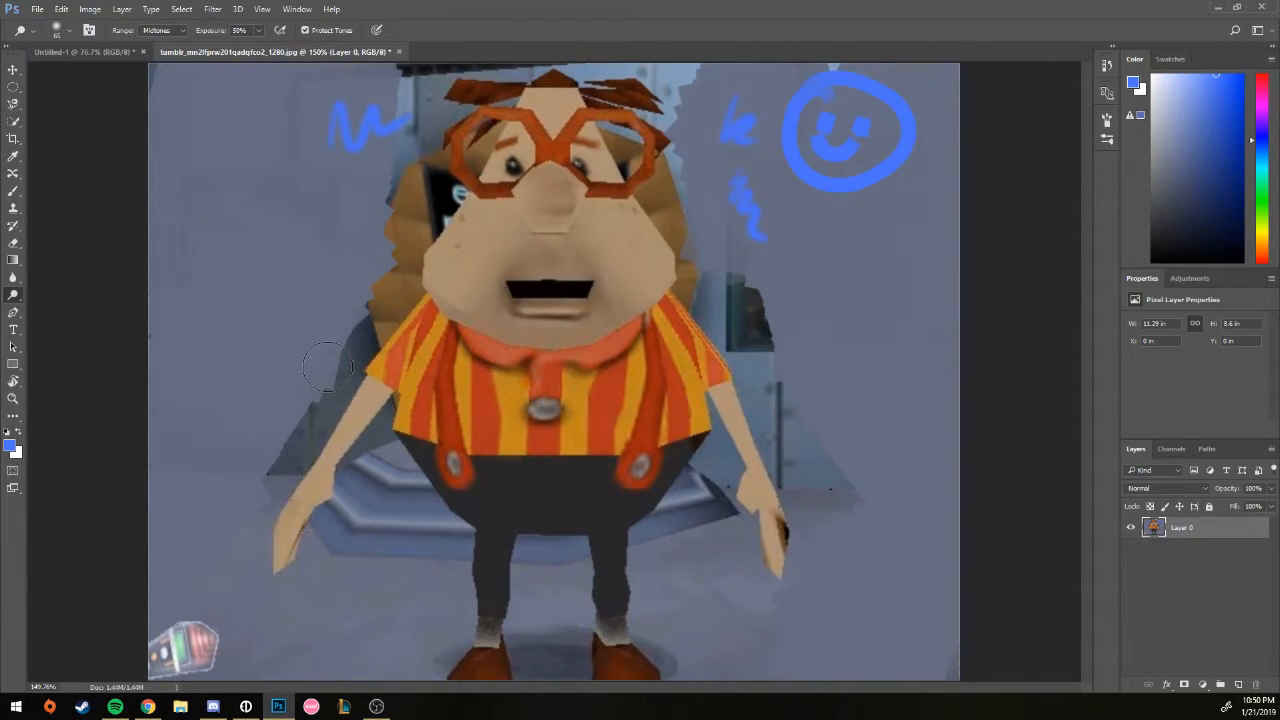
left_click_drag(453, 190, 549, 303)
key("ctrl+z")
Step: Place a trial path with anchors around the head and cheek, then undo the last anchors
left_click(14, 312)
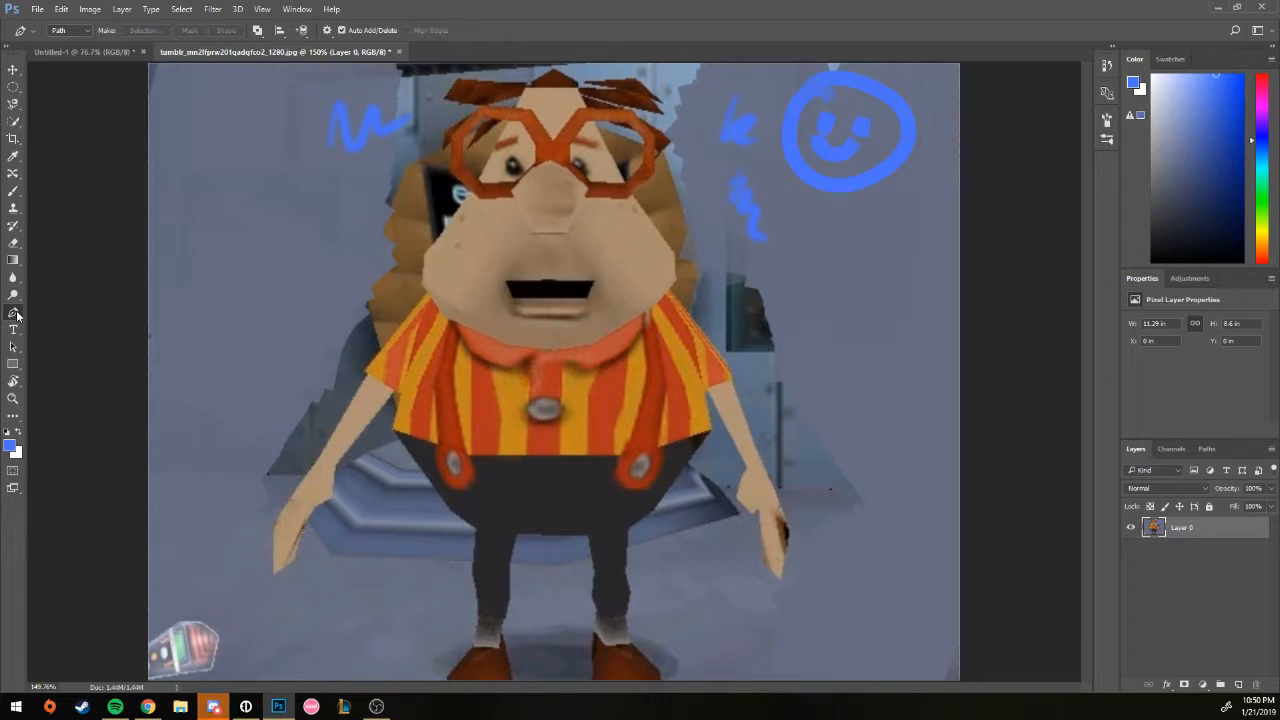
right_click(15, 314)
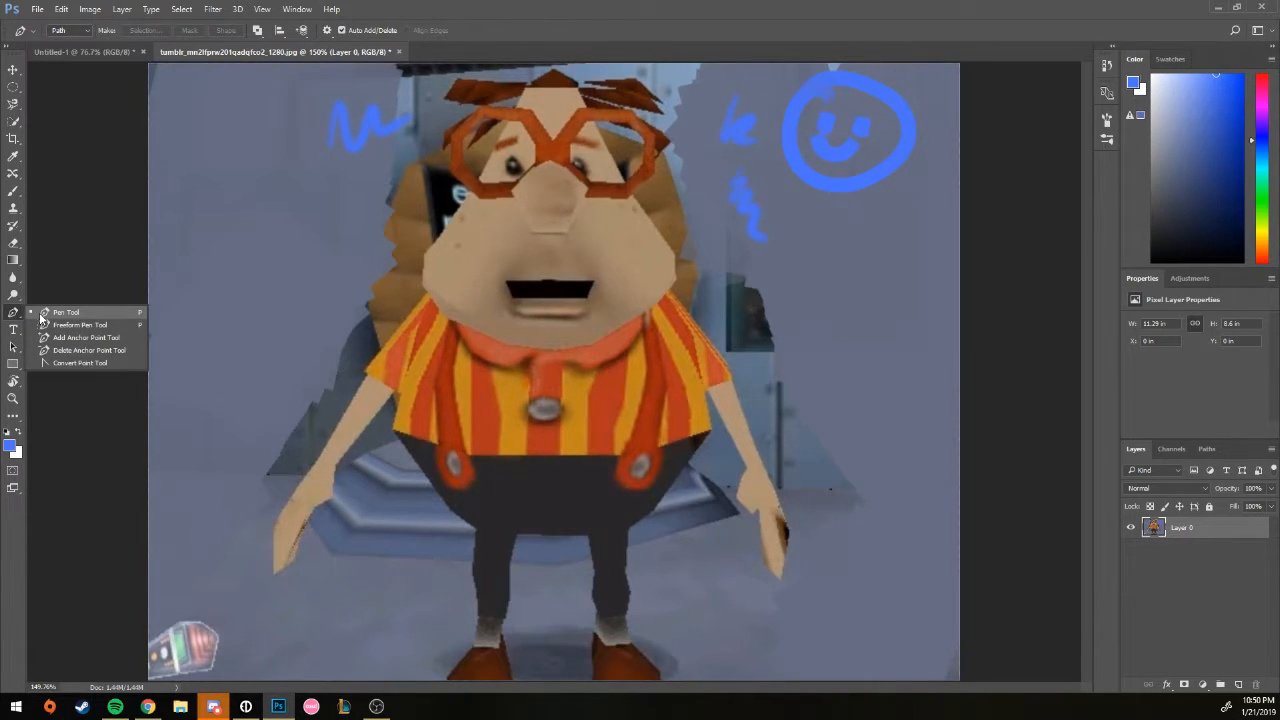
left_click(43, 318)
left_click(311, 220)
left_click(400, 245)
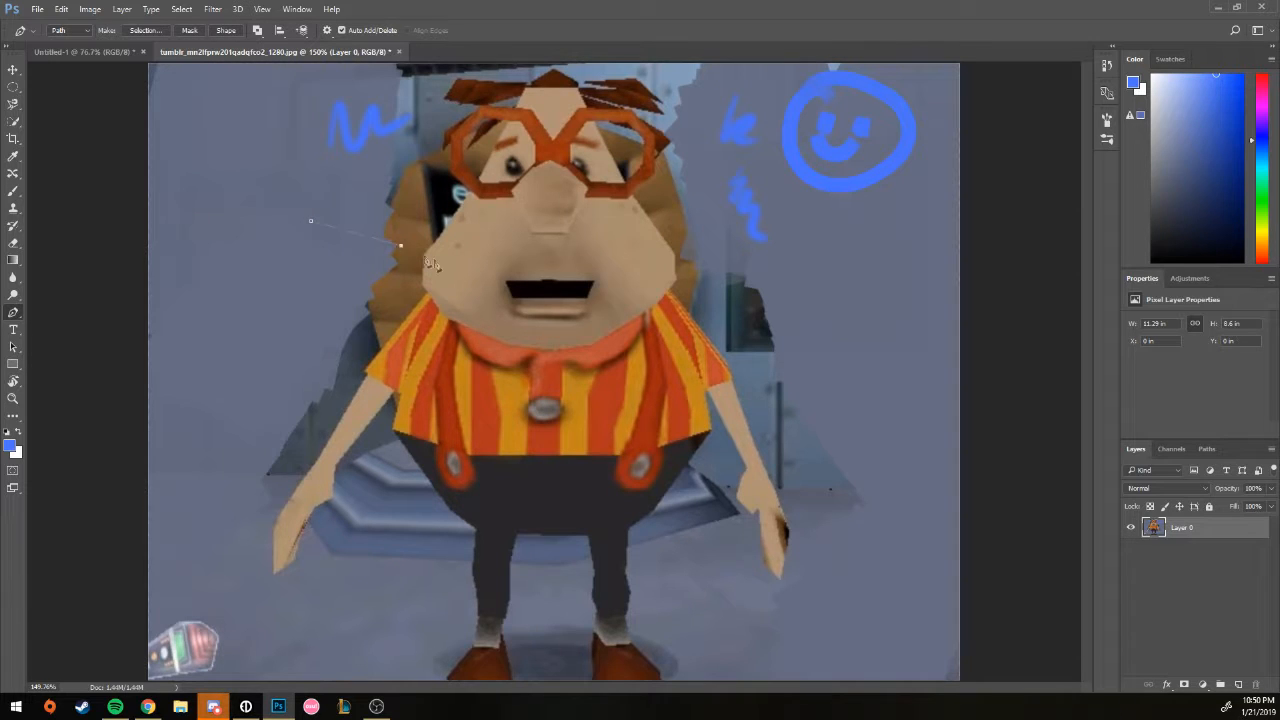
left_click(445, 373)
left_click(261, 383)
left_click(277, 327)
key("ctrl+alt+z")
key("ctrl+alt+z")
key("ctrl+alt+z")
Step: Add the text 'Hello' on the upper-left background
left_click(13, 329)
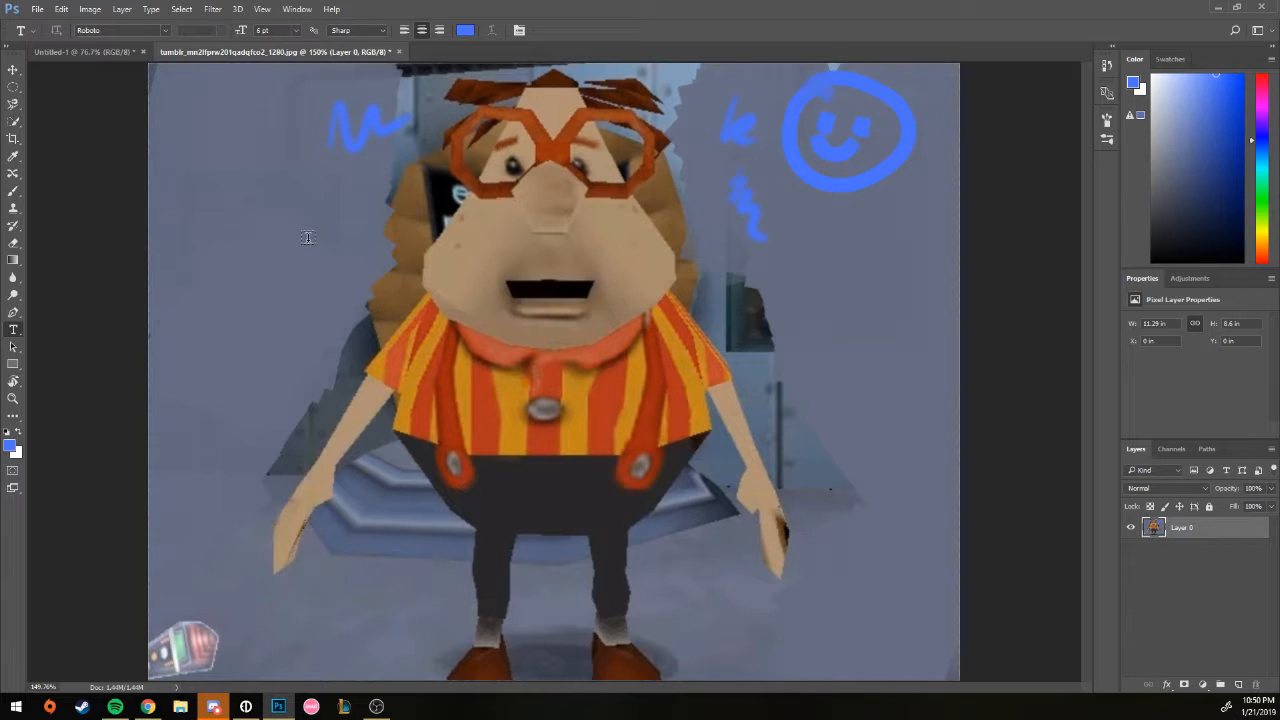
left_click(221, 195)
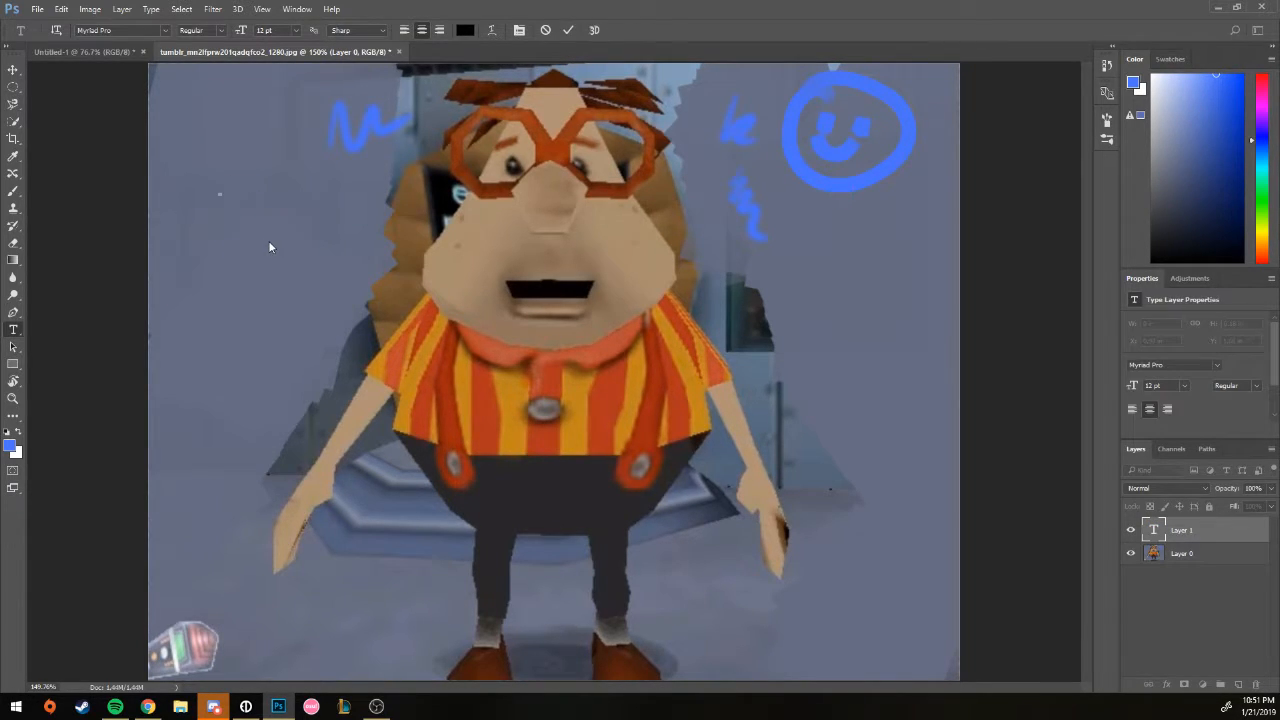
type("Hello")
Step: Move the Hello text onto the shirt, cancel the transform, and delete the text layer
left_click(14, 71)
left_click_drag(228, 191, 81, 593)
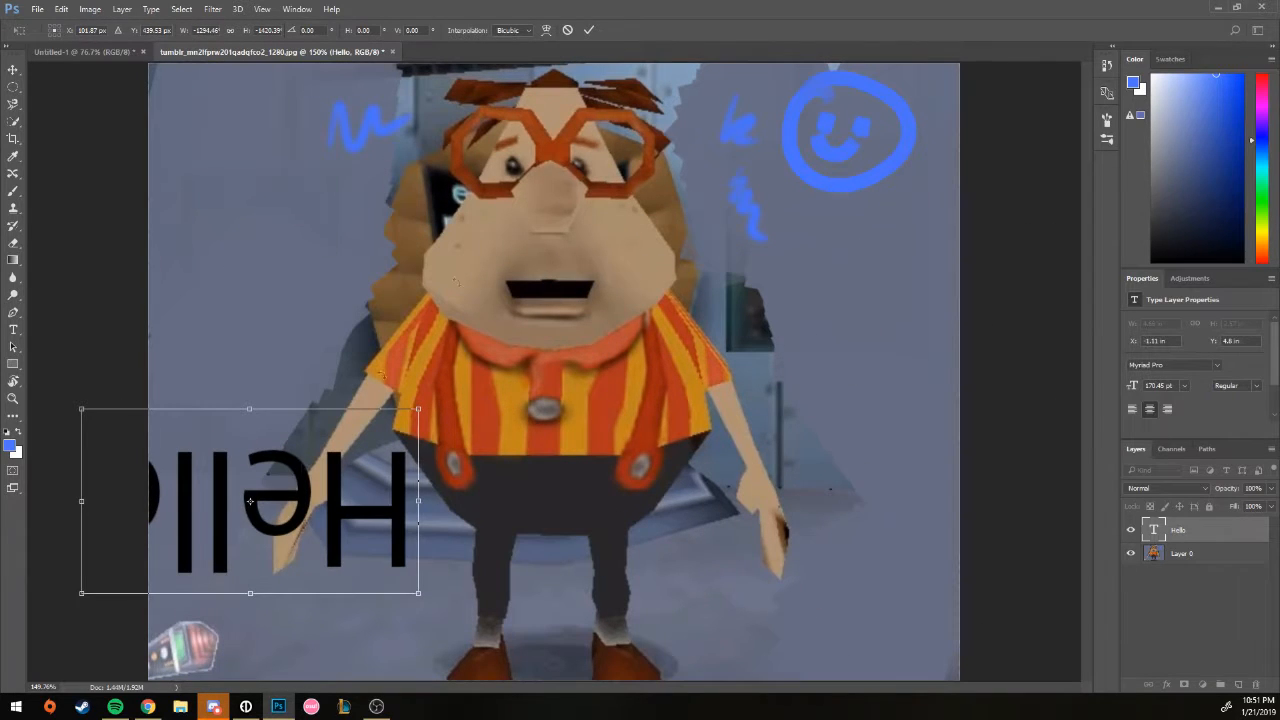
left_click(570, 30)
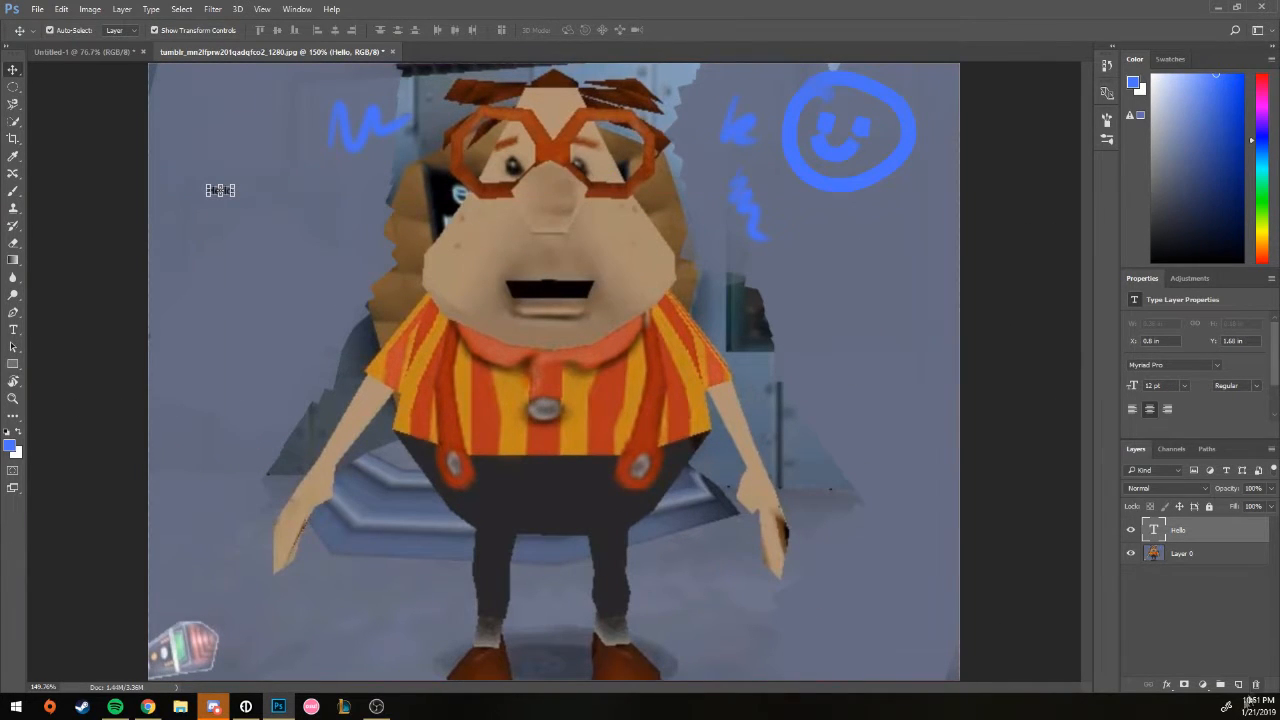
left_click(1256, 685)
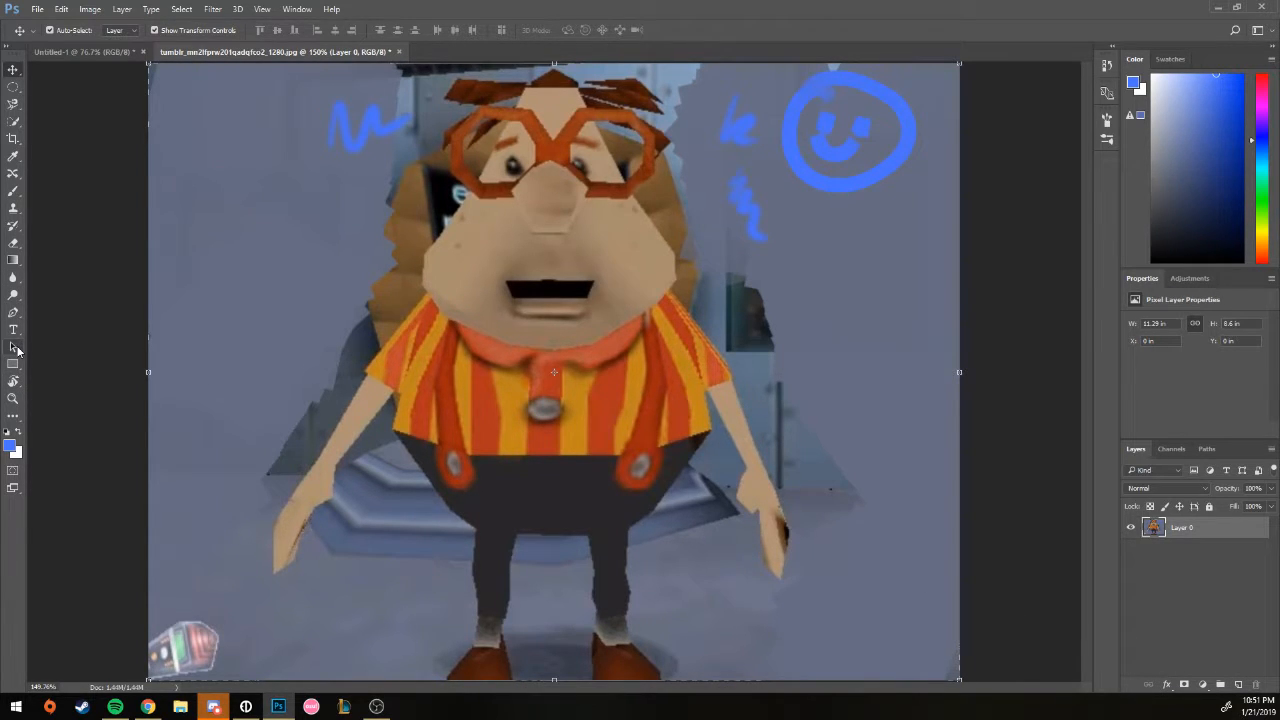
Step: Look through the Path Selection and Pen tool variants without using them
left_click(15, 347)
left_click(17, 349)
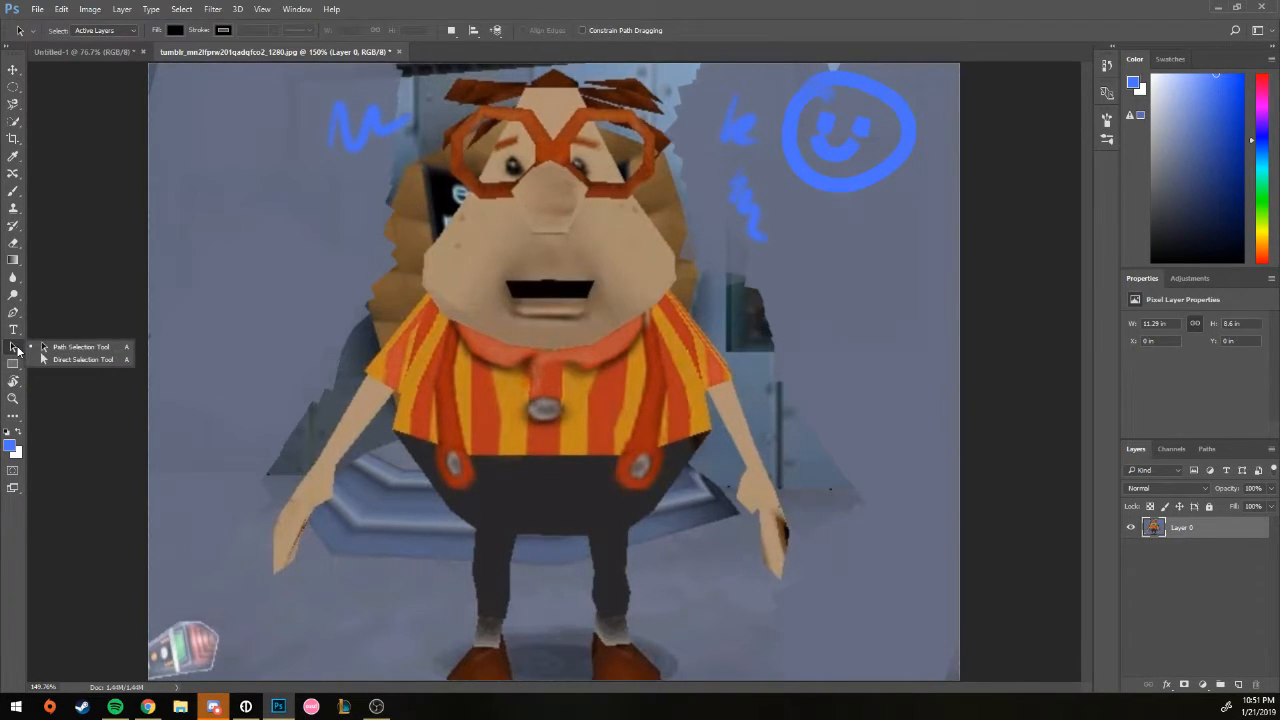
left_click(47, 348)
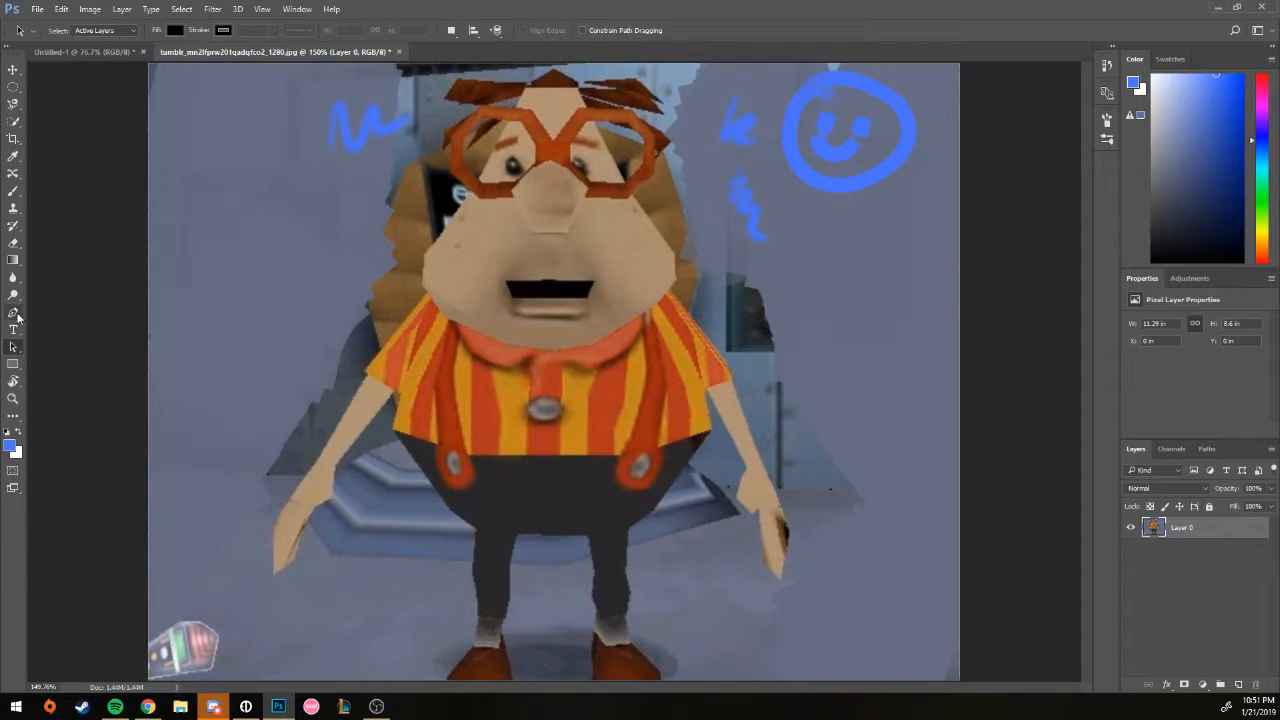
left_click(17, 318)
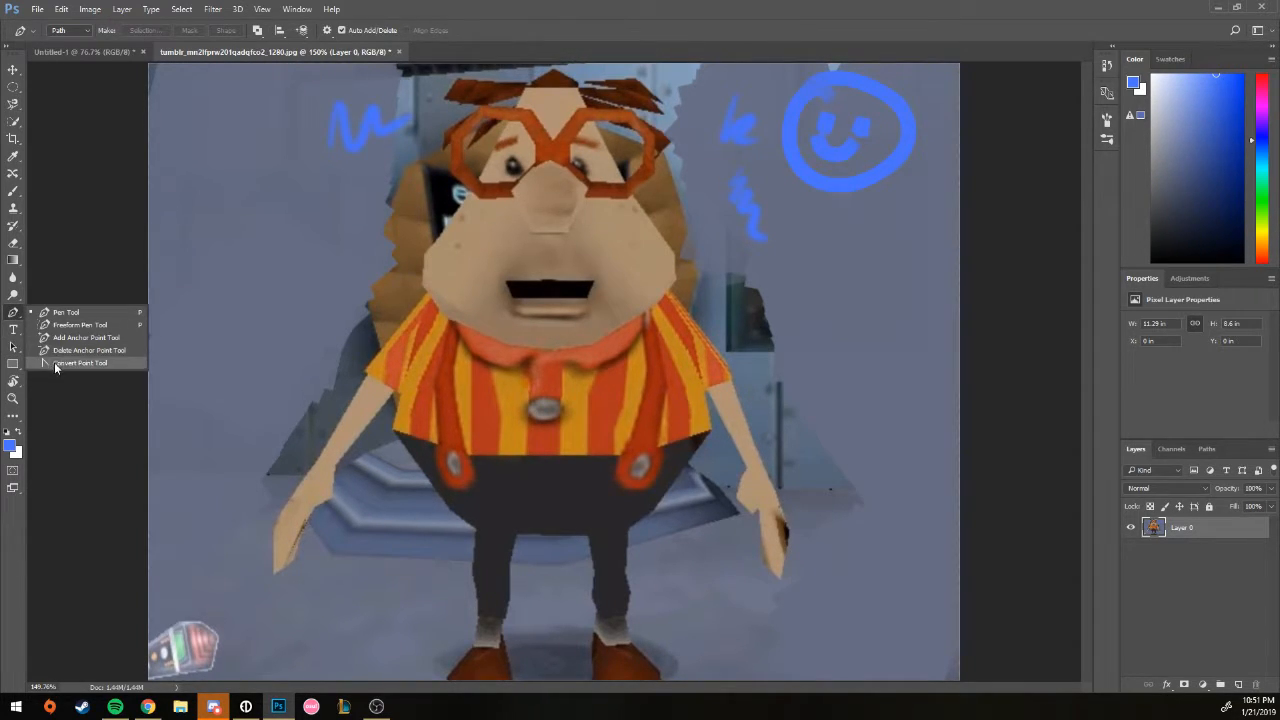
left_click(14, 318)
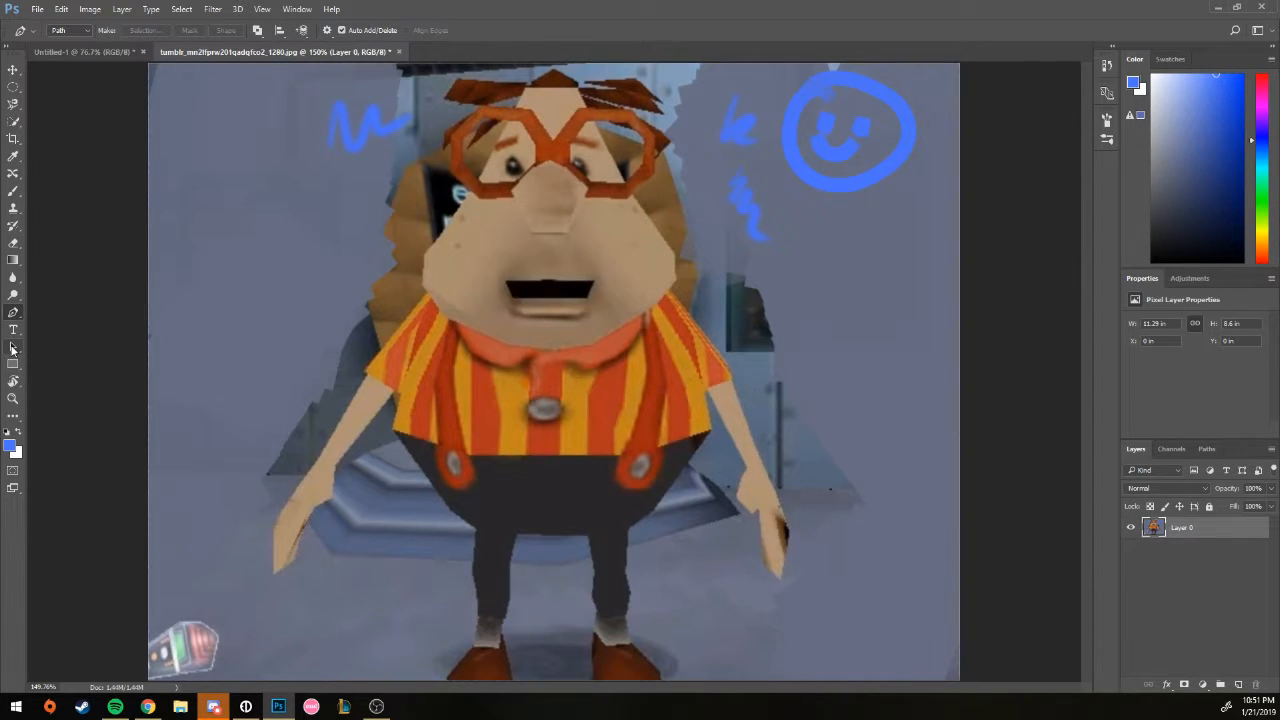
Step: Draw four blue rectangles: upper left, left shirt, below the smiley, and beside the right arm
left_click(16, 366)
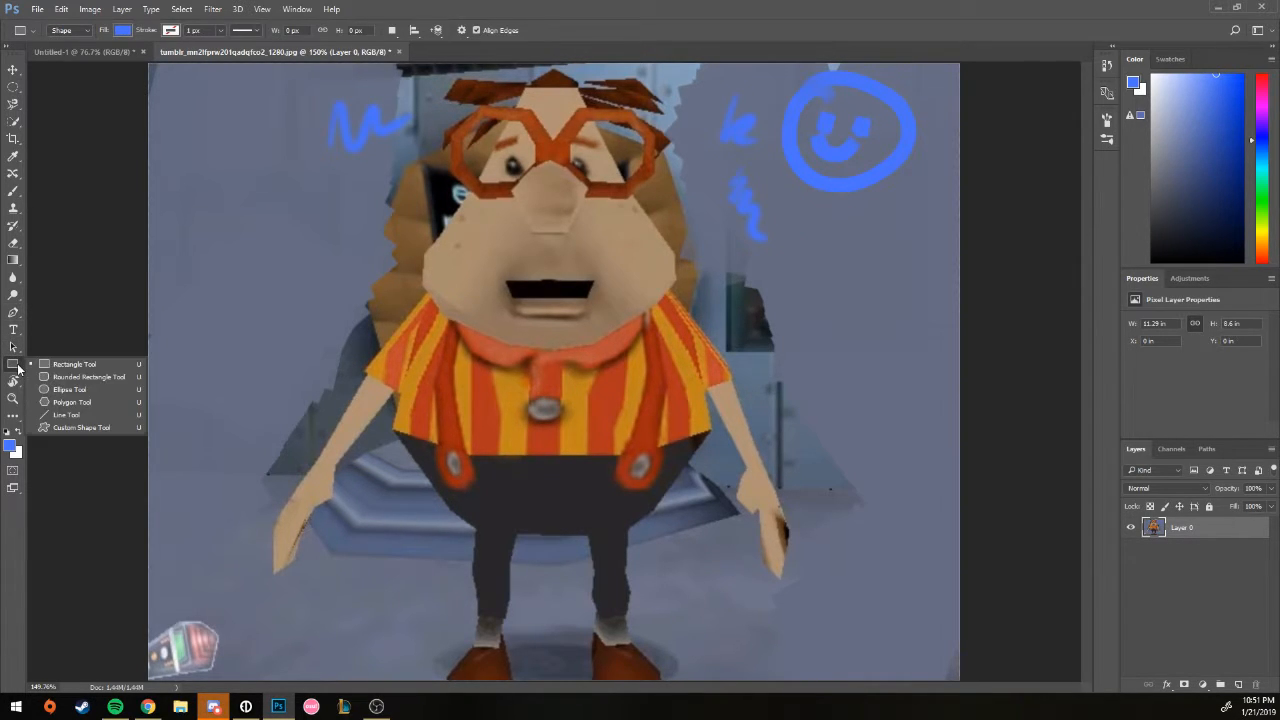
left_click(70, 364)
left_click_drag(204, 96, 372, 310)
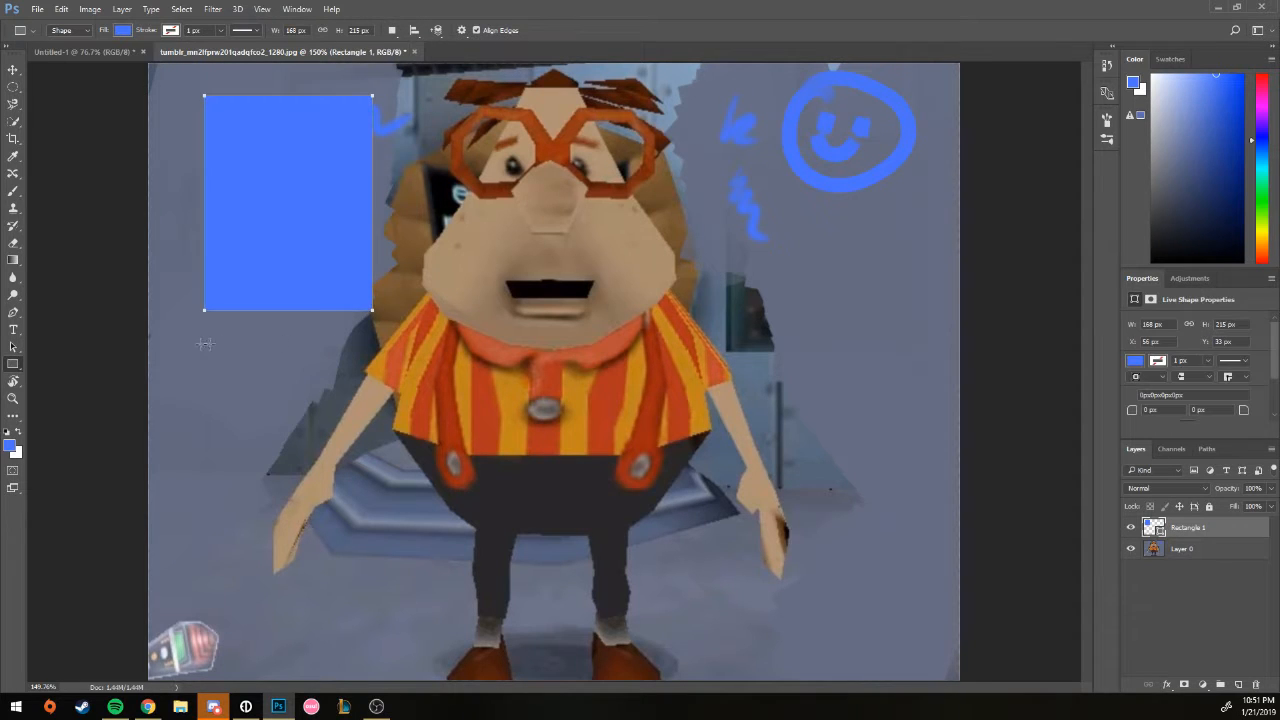
left_click_drag(190, 338, 480, 517)
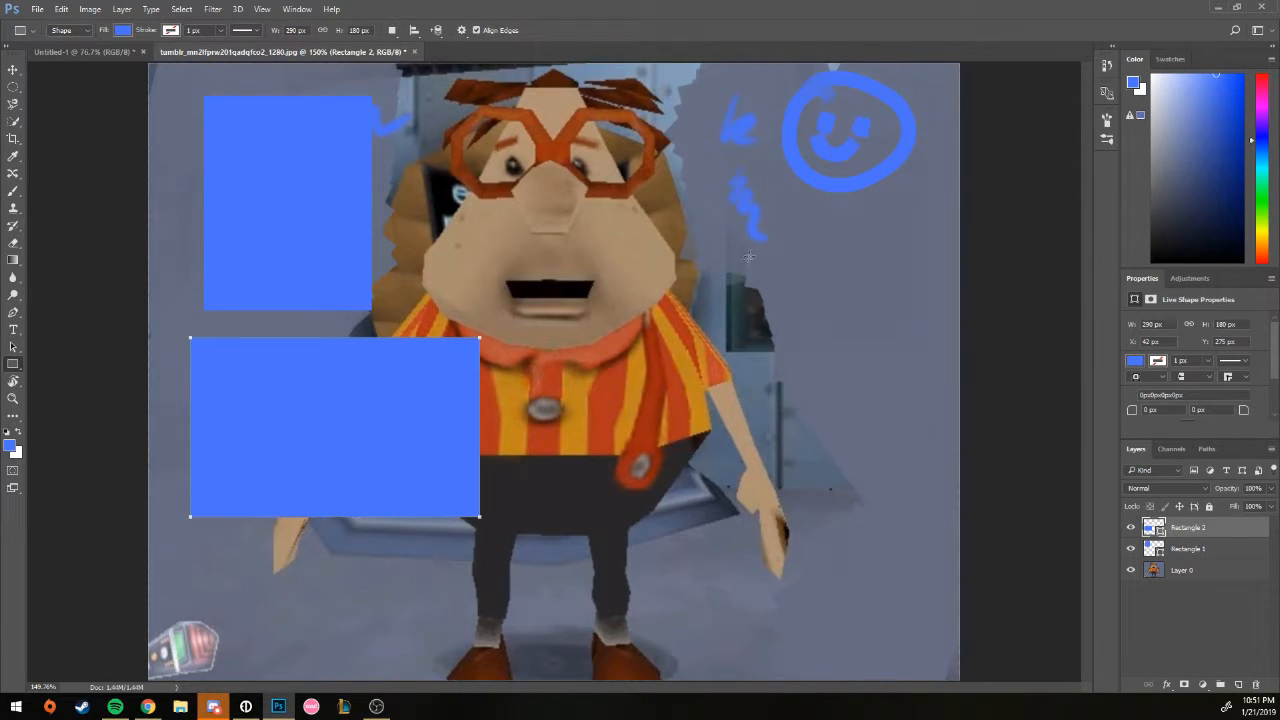
left_click_drag(722, 174, 940, 322)
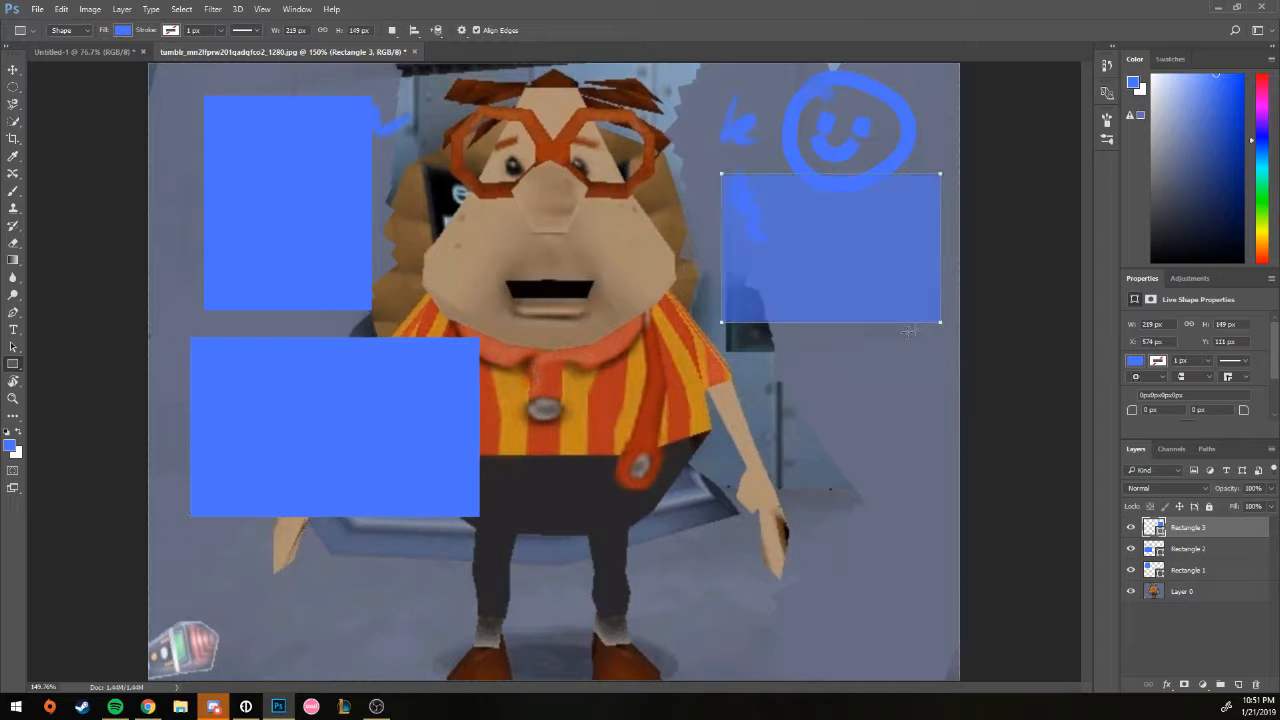
left_click_drag(744, 338, 942, 473)
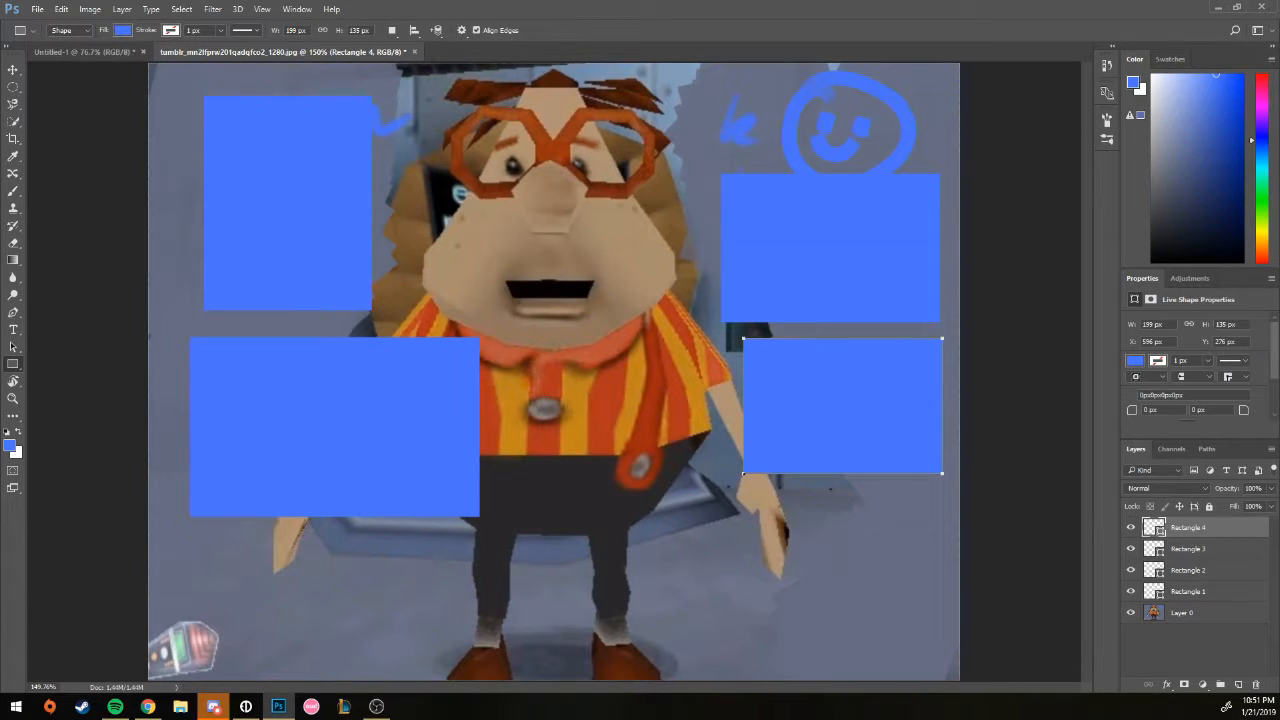
left_click(13, 381)
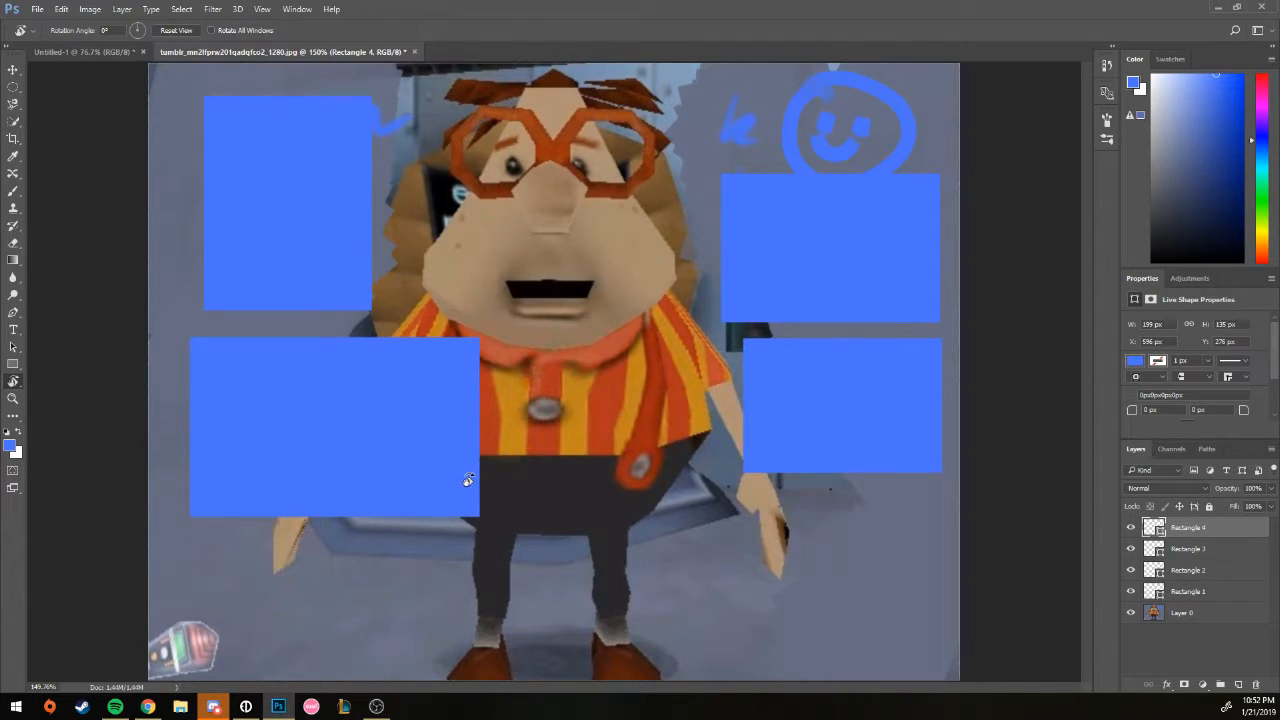
Step: Tilt the canvas view, straighten it back to 0°, and try the Zoom tool
left_click_drag(659, 351, 681, 272)
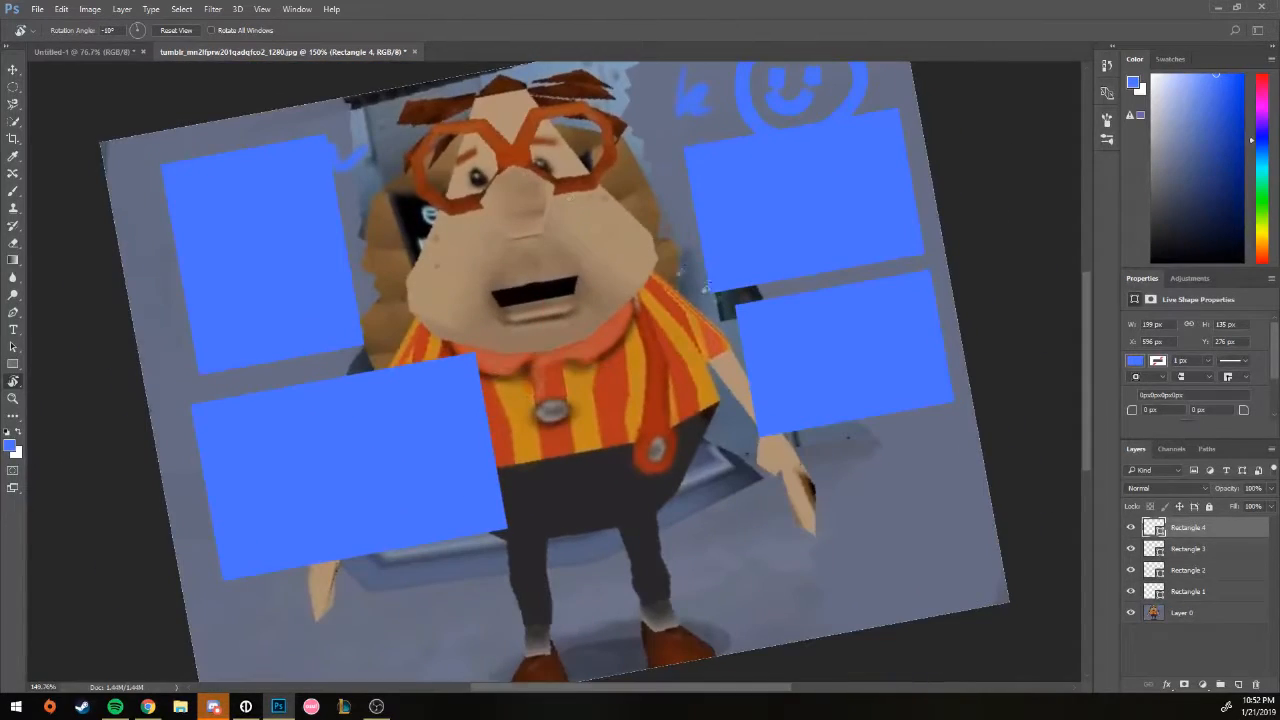
left_click(176, 30)
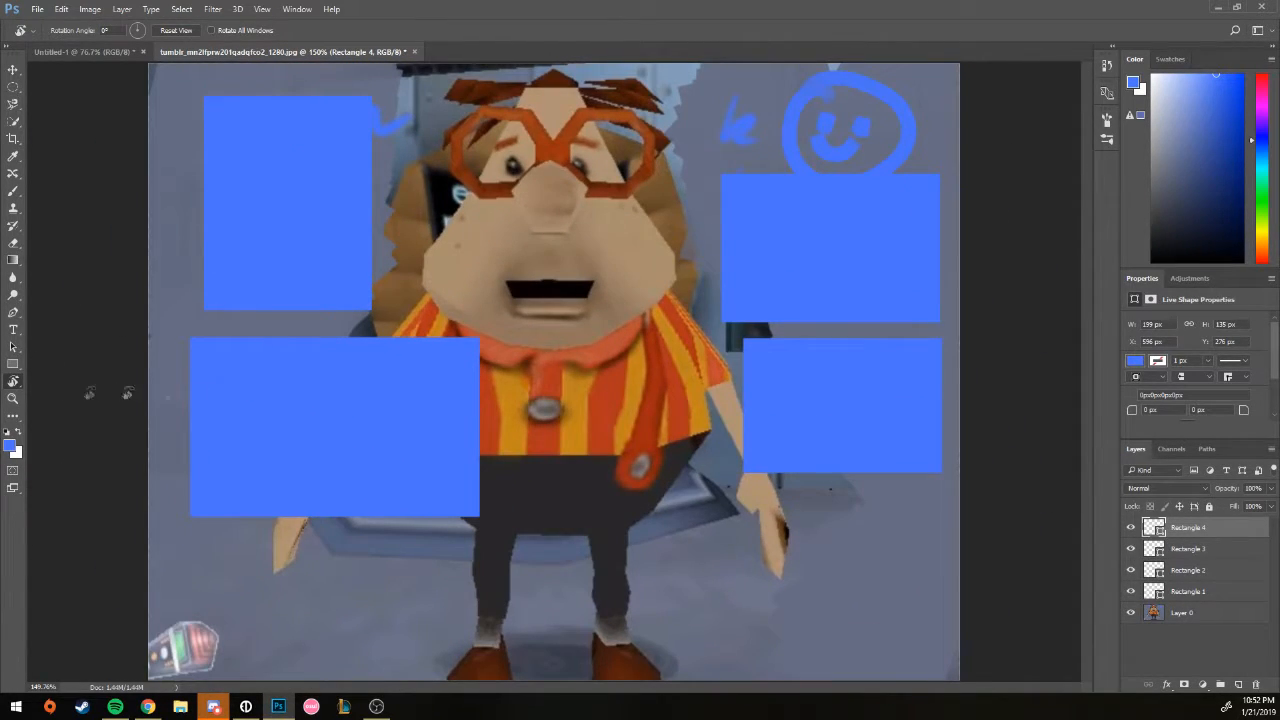
left_click(18, 399)
left_click_drag(420, 372, 462, 473)
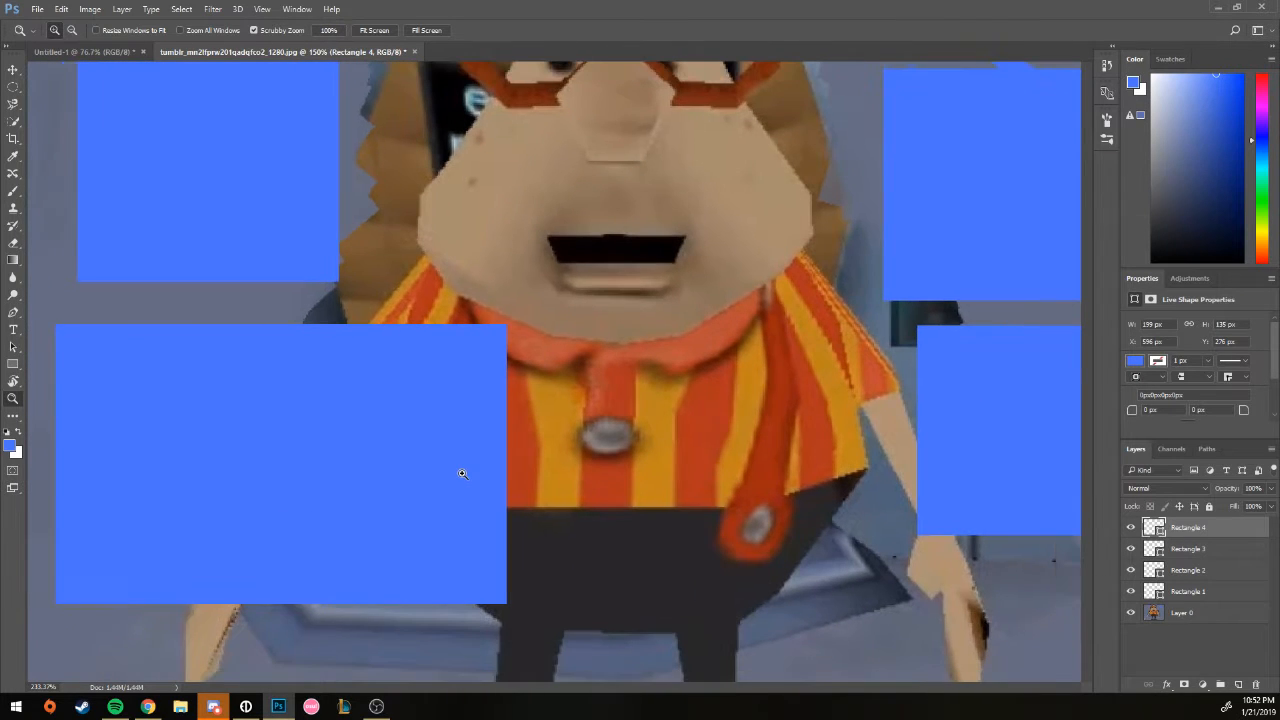
Step: Switch between fit-to-screen and 200% zoom, ending on the whole image
key("ctrl+0")
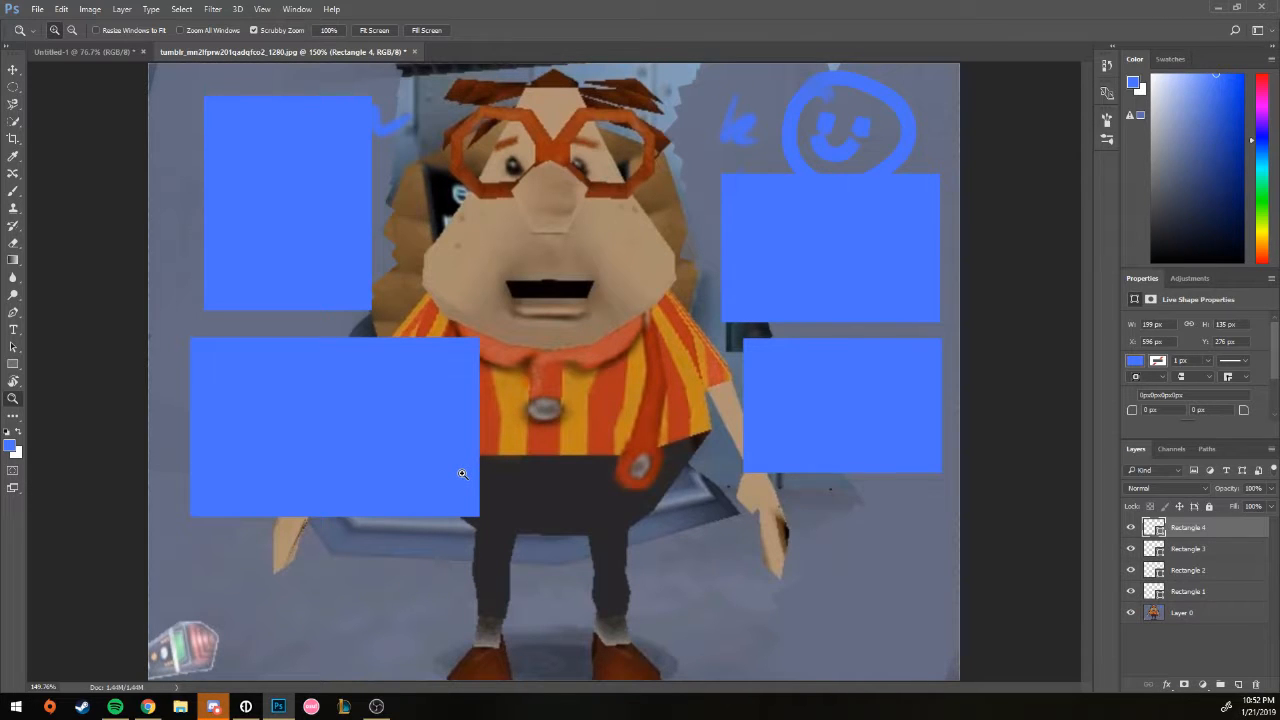
key("ctrl+plus")
key("ctrl+plus")
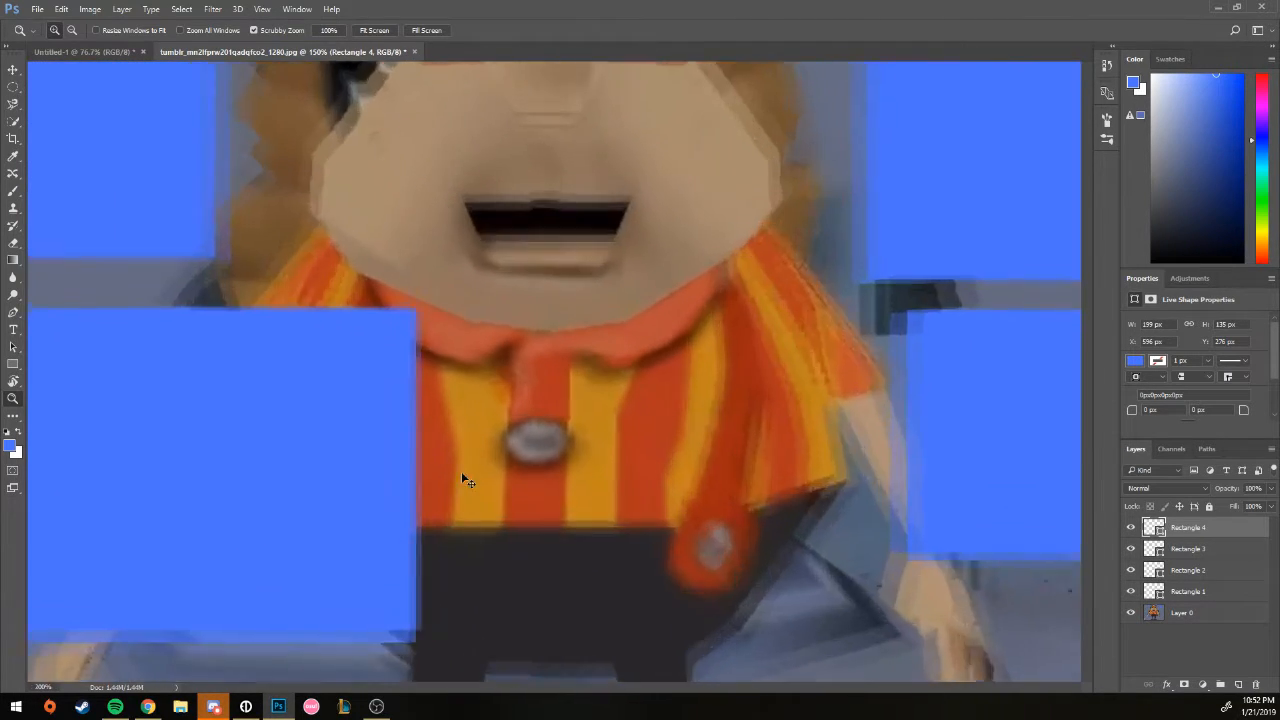
key("ctrl+0")
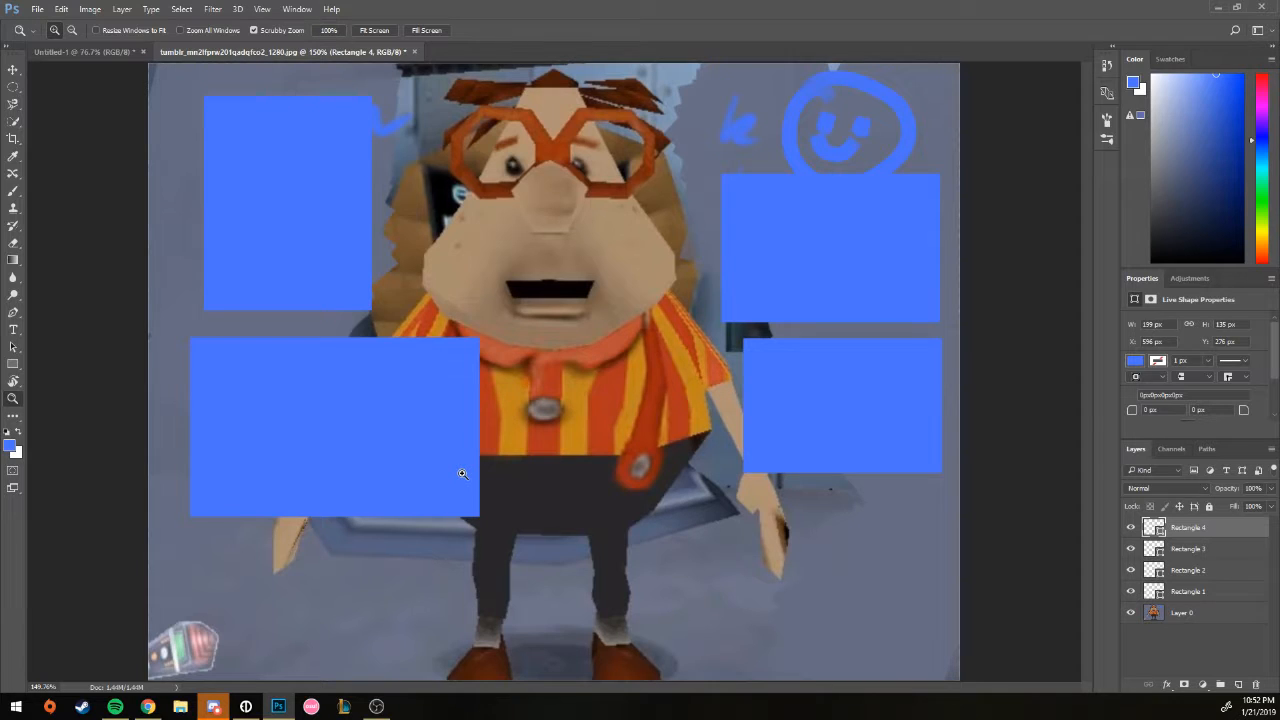
key("ctrl+plus")
left_click_drag(560, 102, 583, 310)
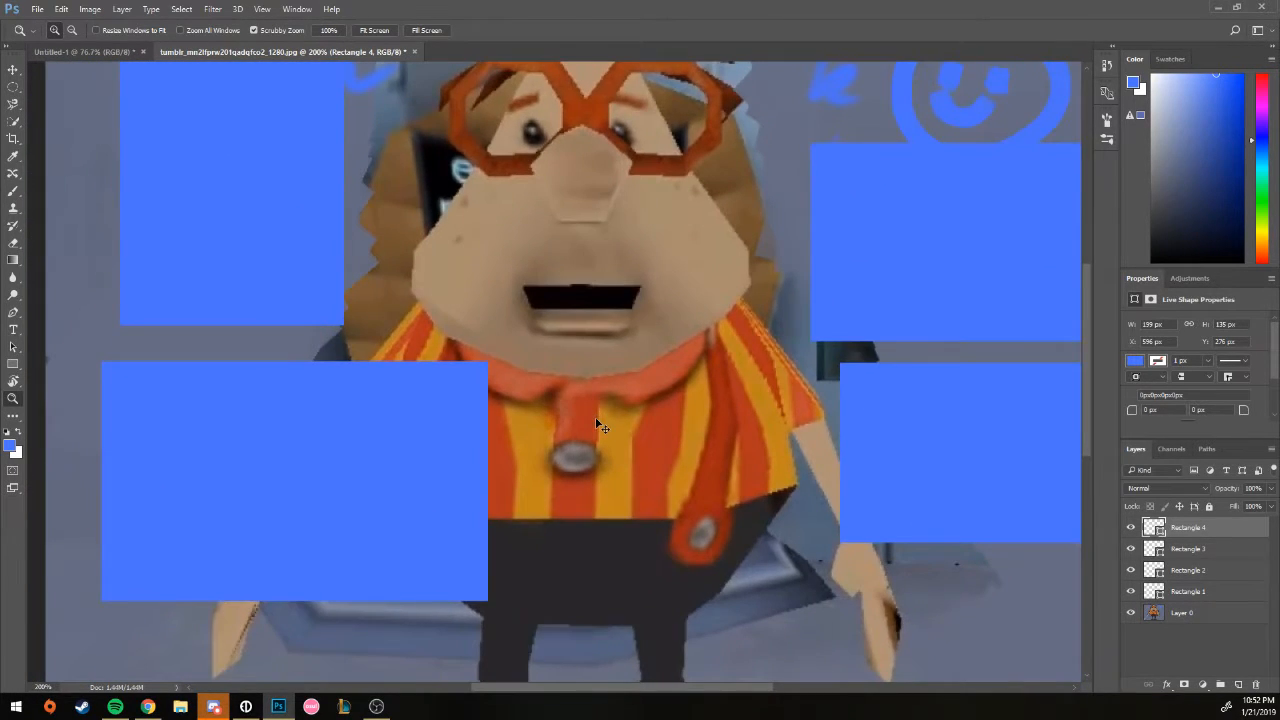
left_click(597, 421, "alt")
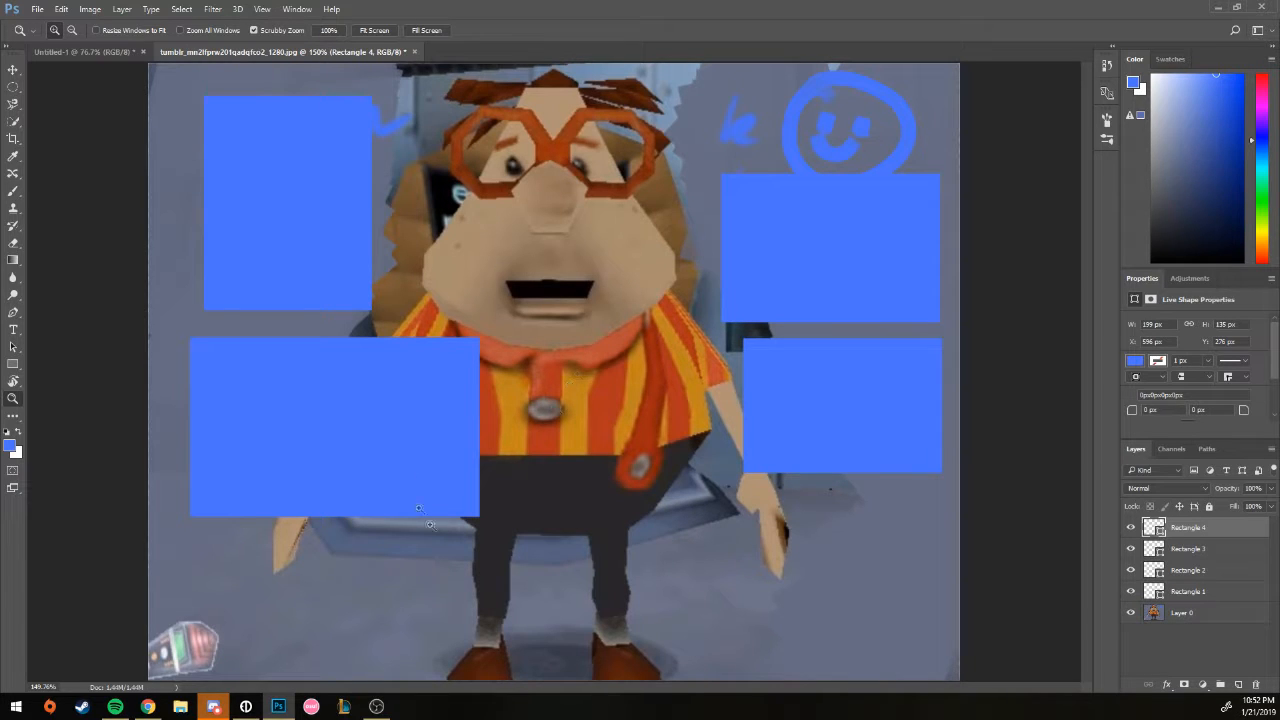
left_click(13, 415)
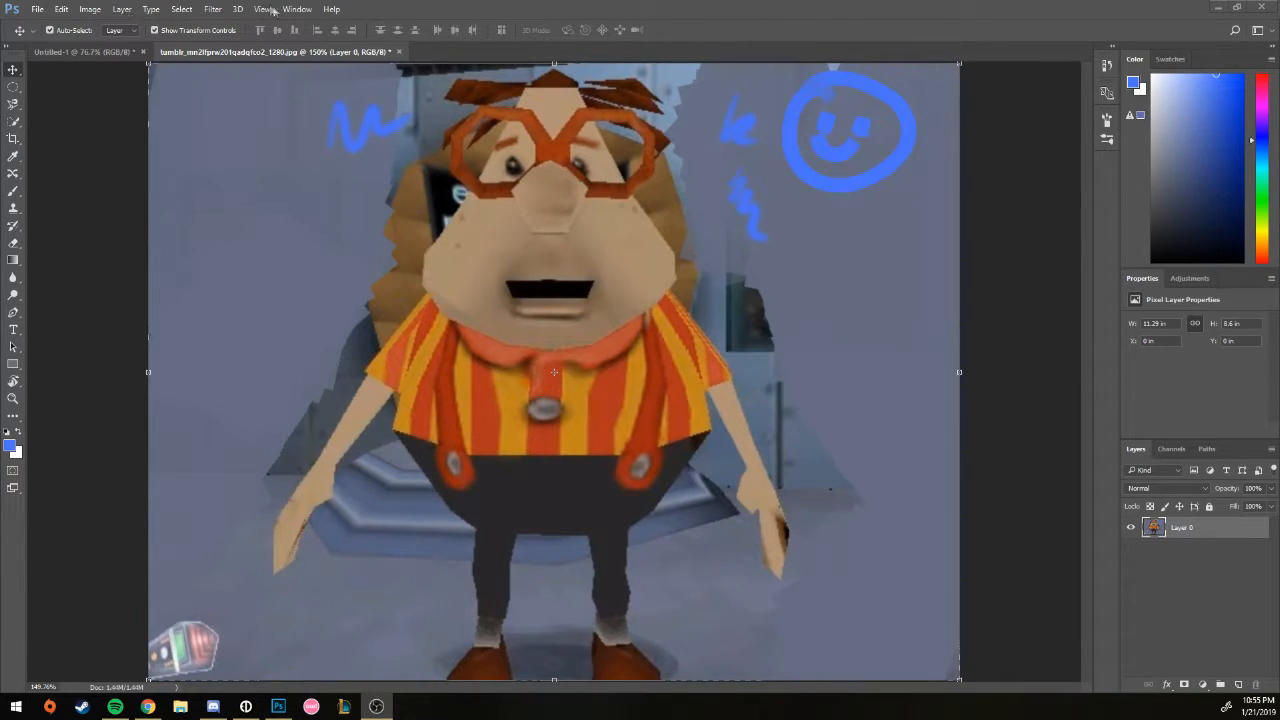
Step: Bring up File > New and close it without creating a document
left_click(37, 10)
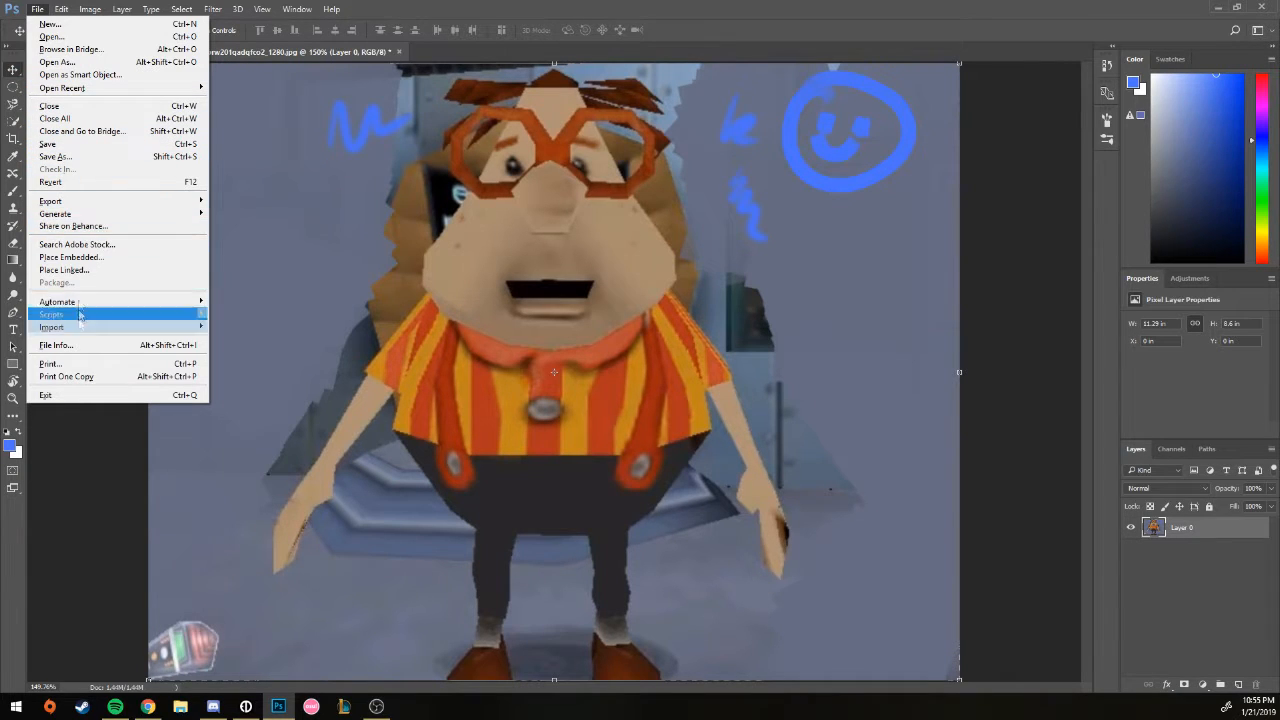
left_click(78, 25)
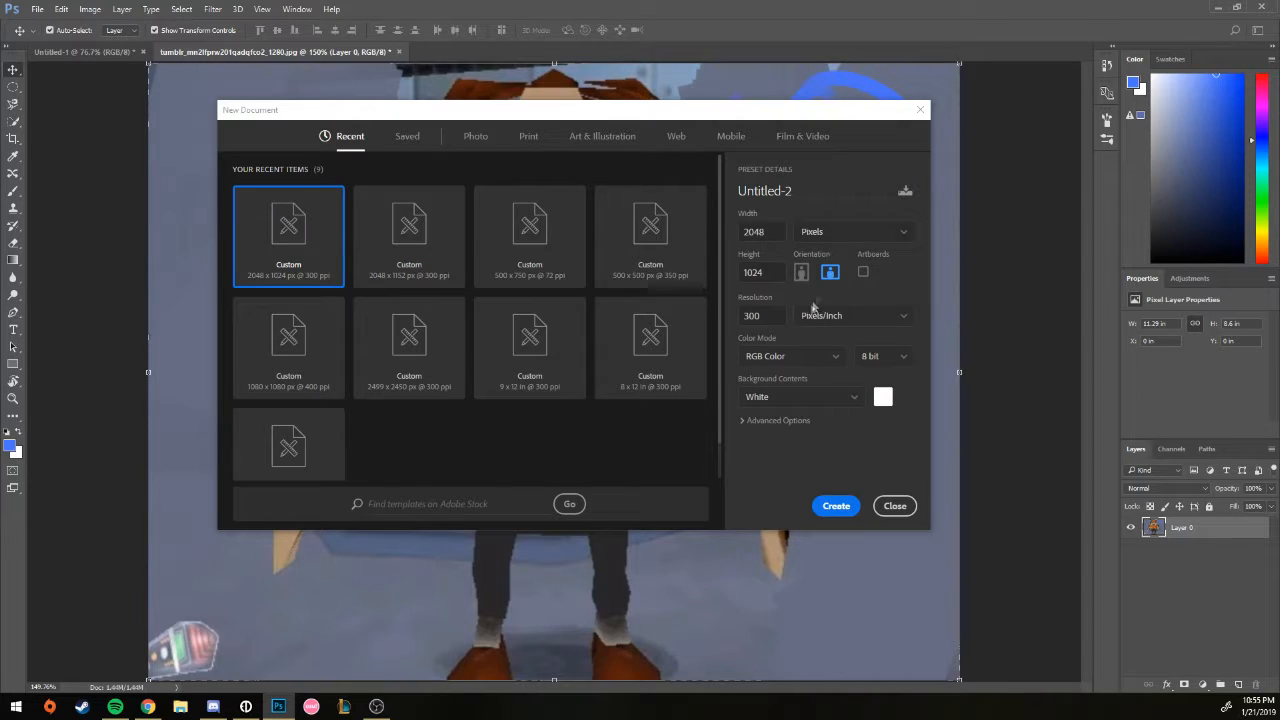
left_click(895, 506)
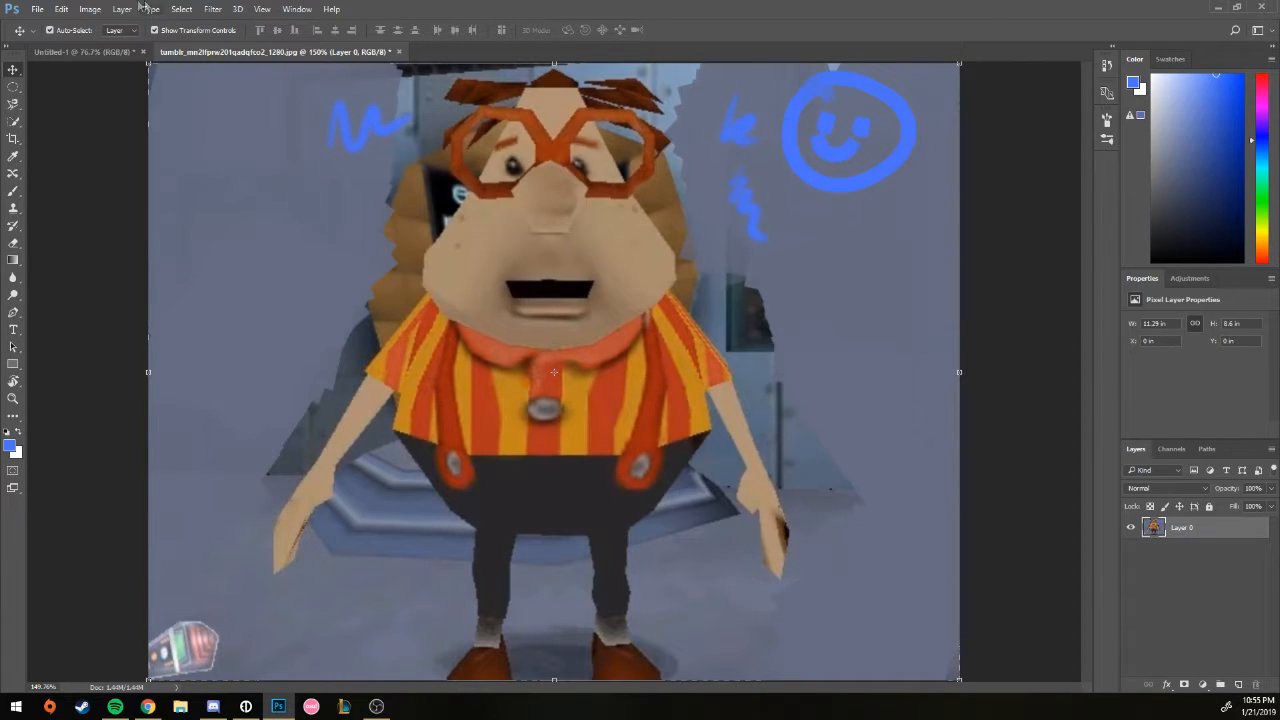
Step: Cancel File > Open without choosing a file, then return to the File menu
left_click(37, 10)
left_click(46, 40)
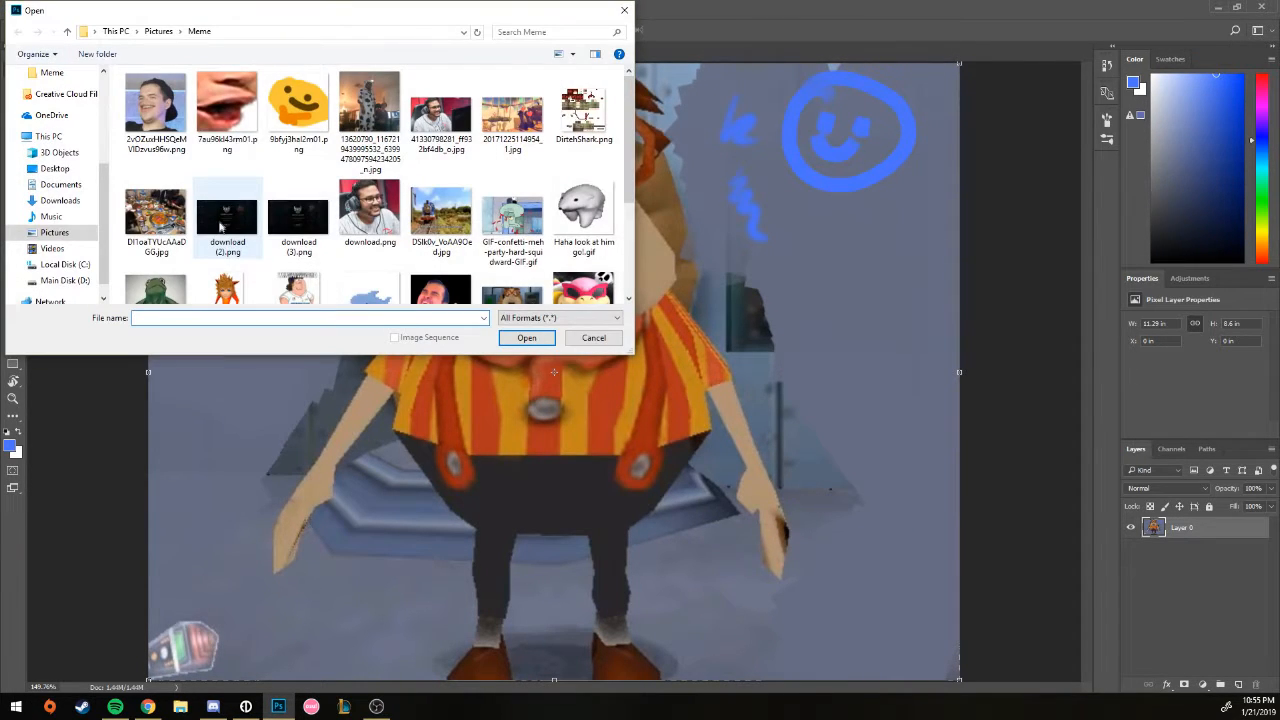
scroll(357, 271, "down", 2)
left_click(572, 339)
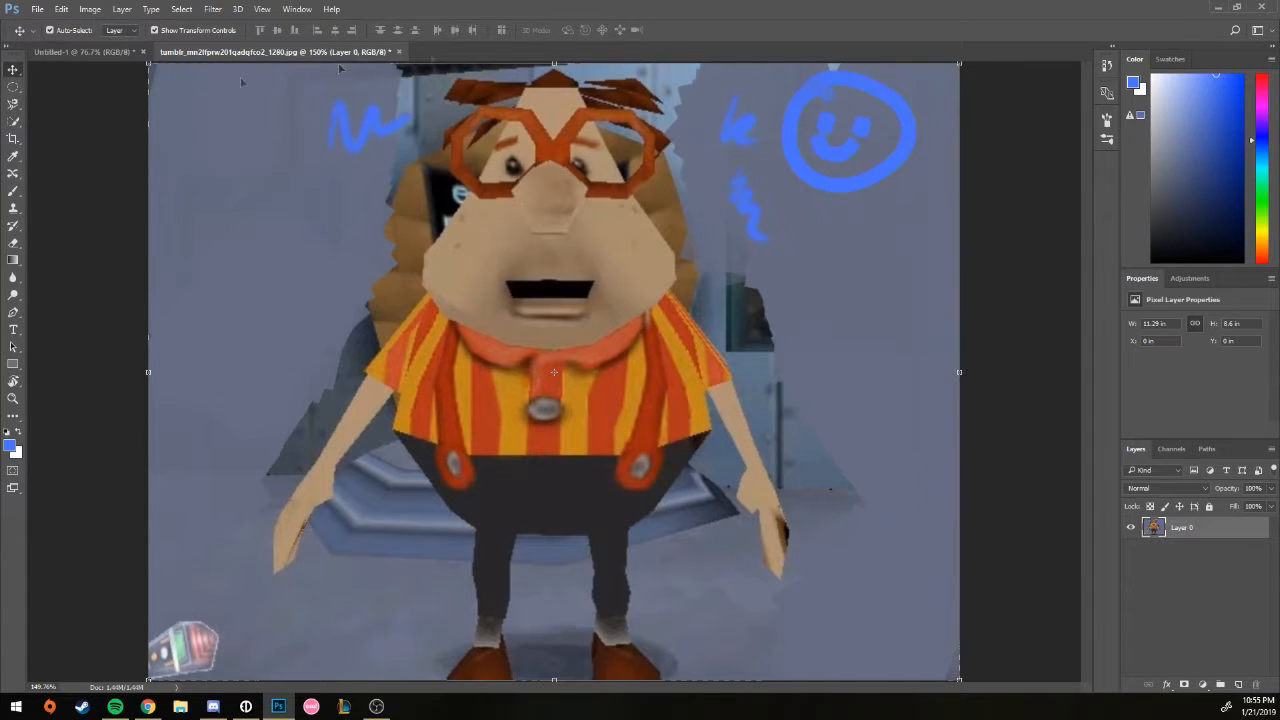
left_click(37, 9)
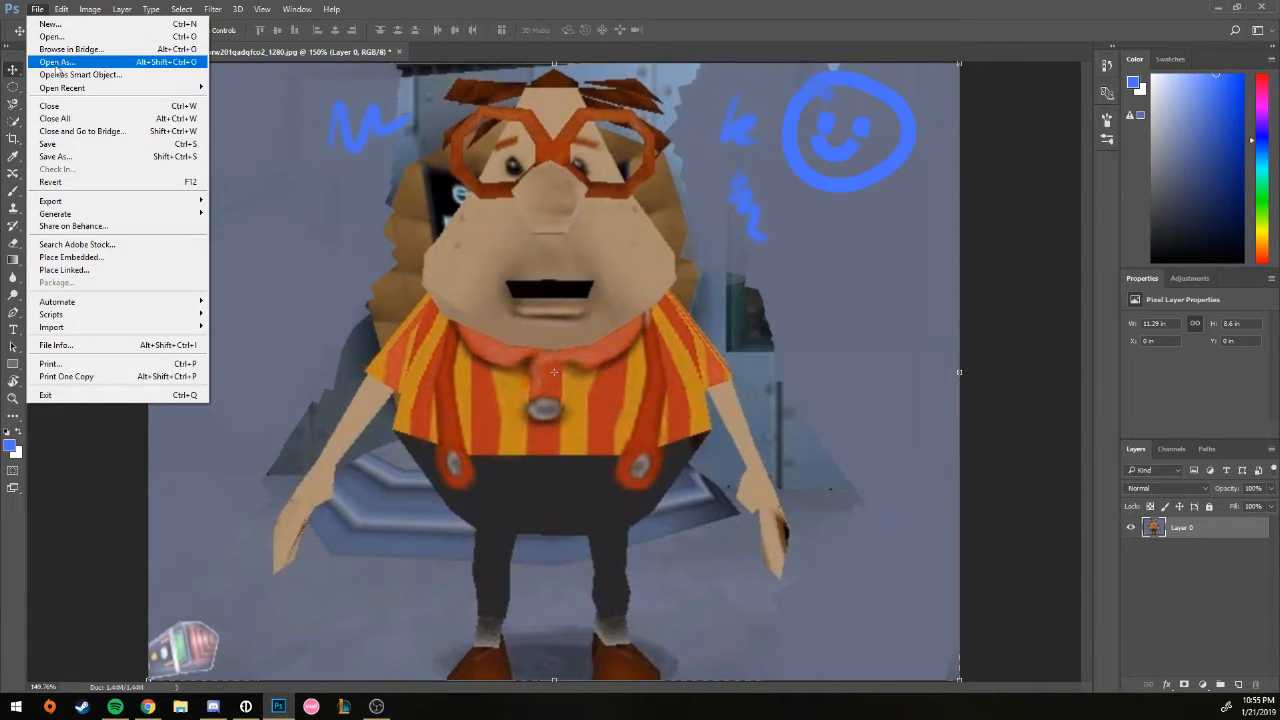
Step: Start File > Save, set the Save as type to PNG, then cancel without saving
left_click(60, 150)
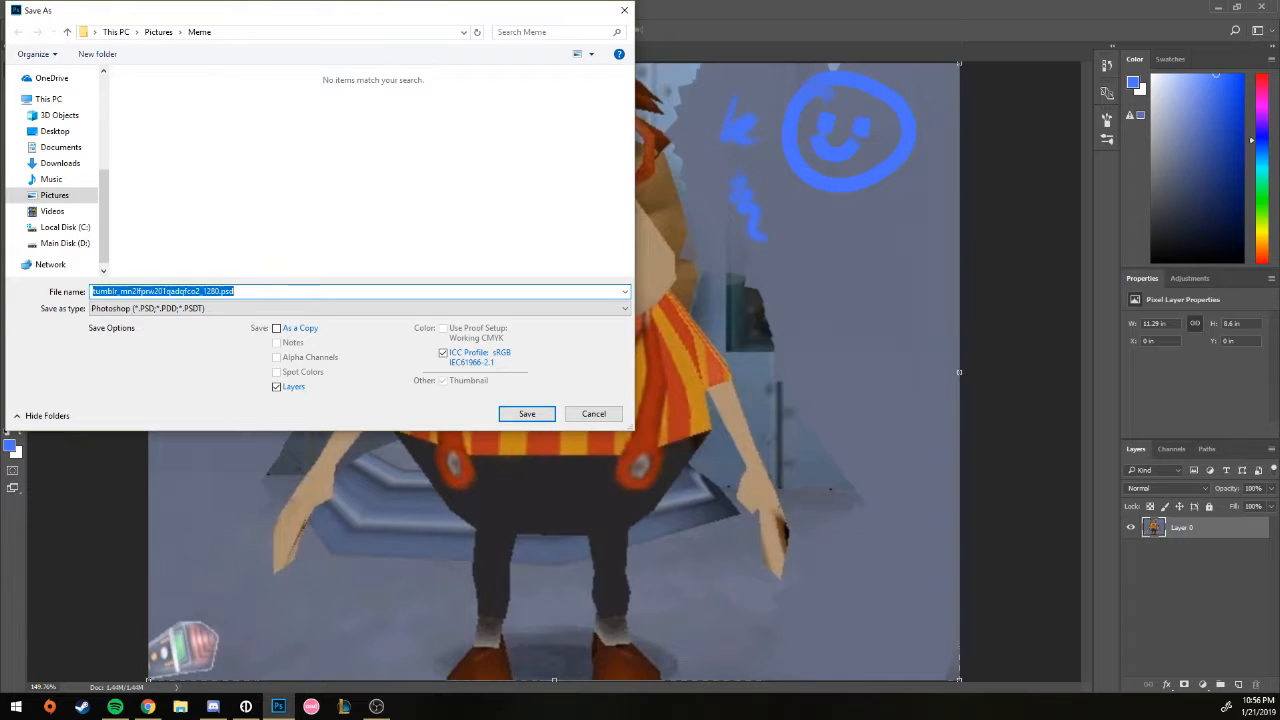
key("alt+Tab")
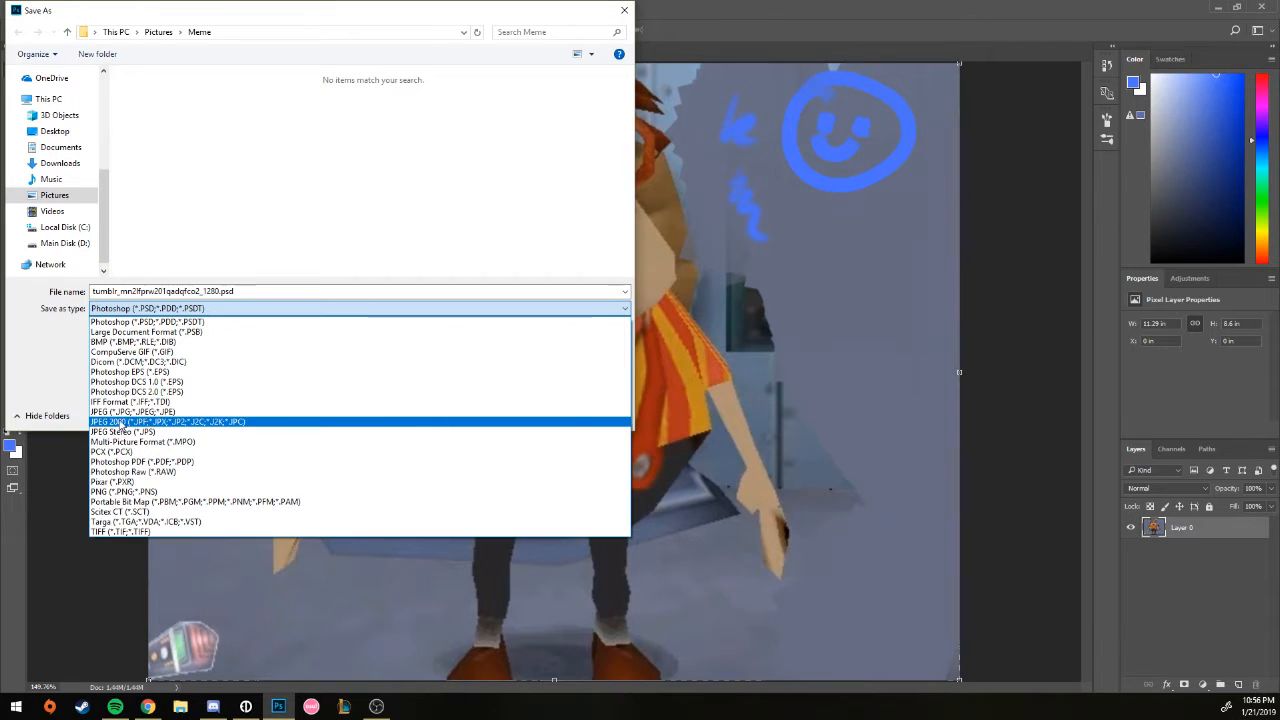
left_click(125, 492)
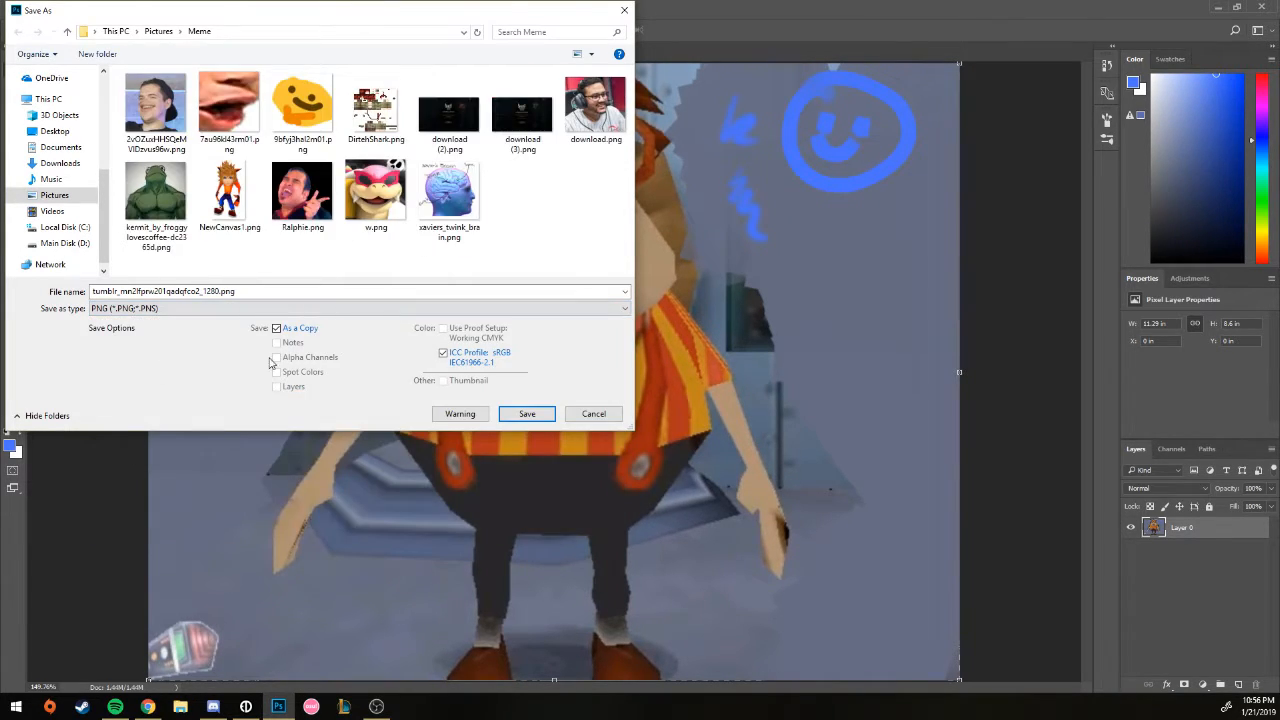
left_click(594, 414)
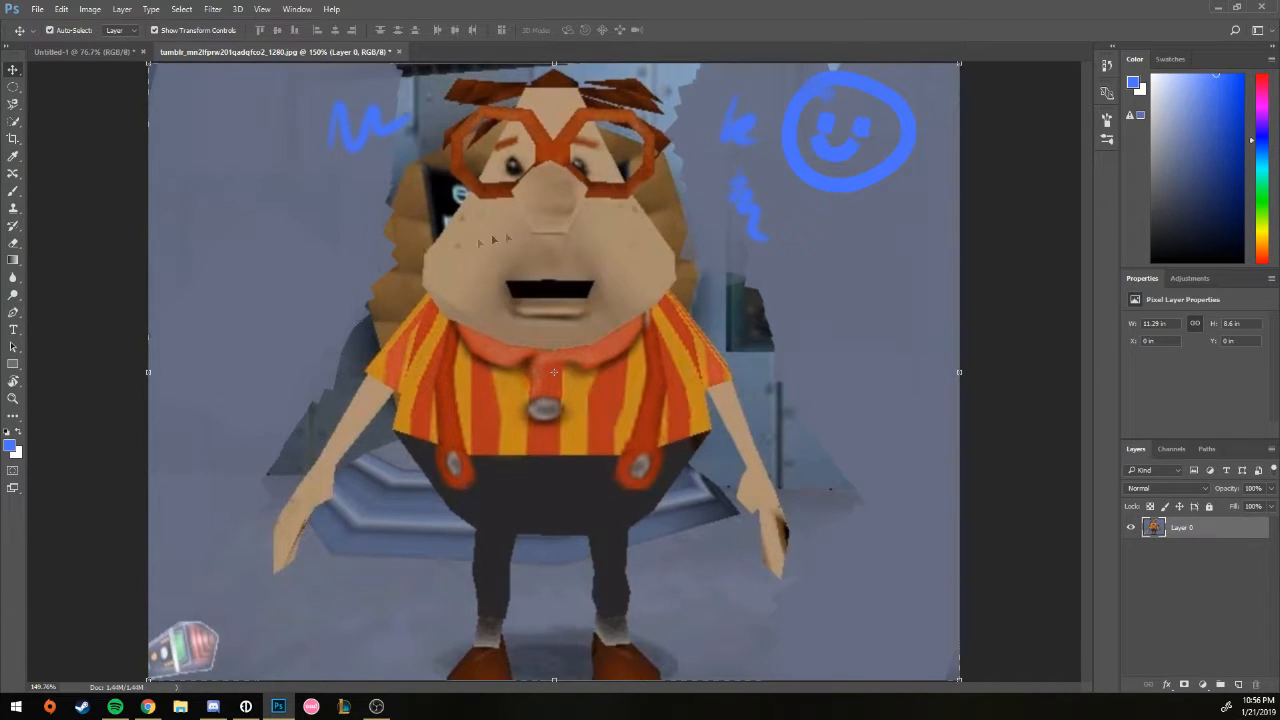
Step: Browse the File > Export submenu, then the Window, Help and Edit menus
left_click(37, 9)
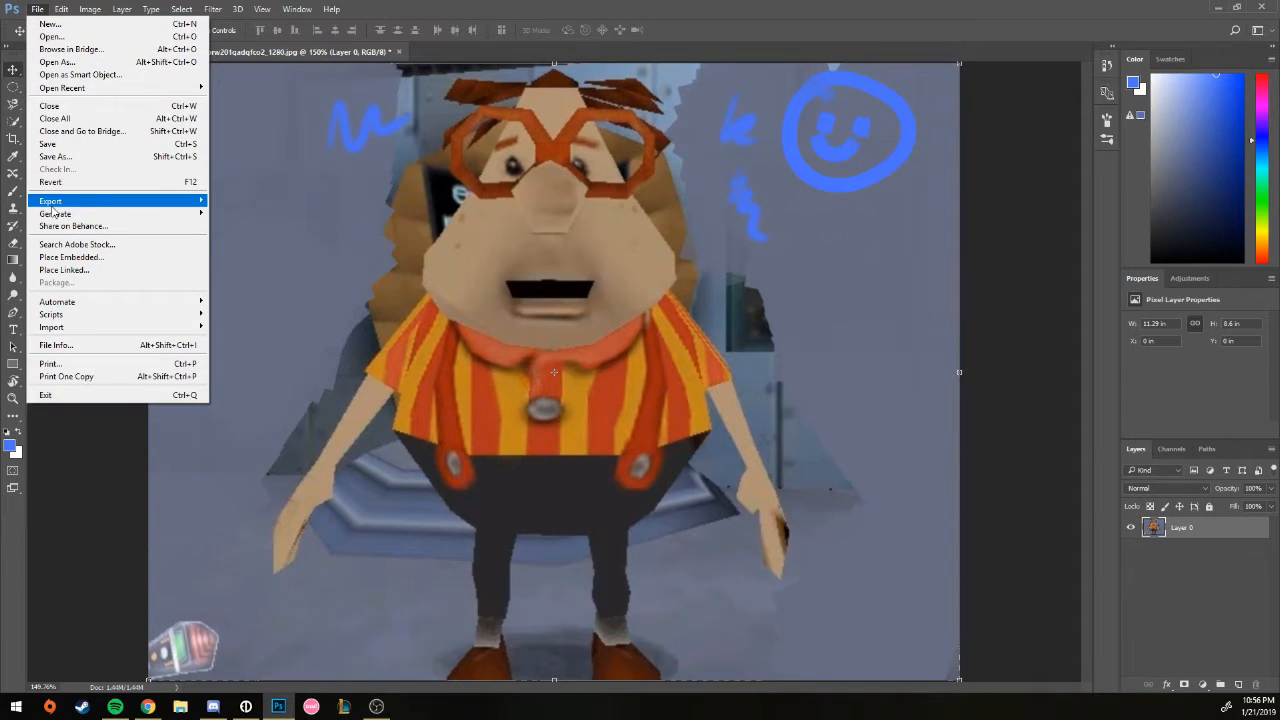
mouse_move(53, 205)
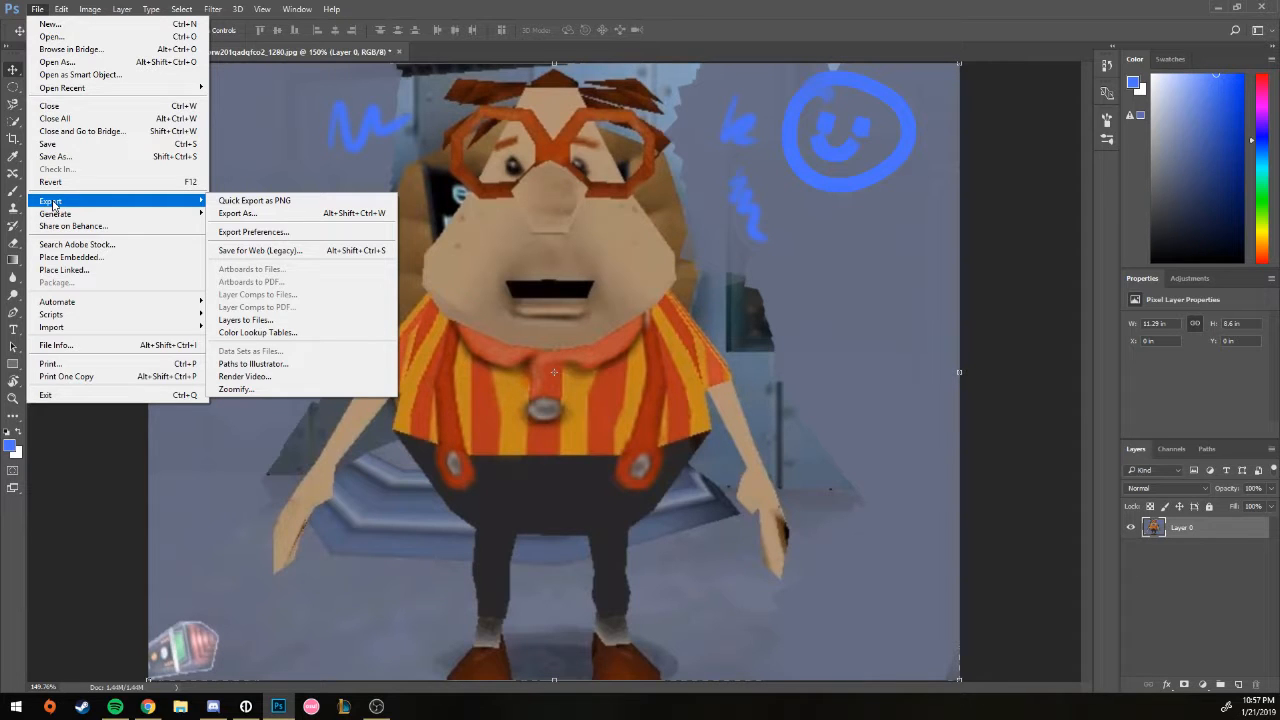
mouse_move(297, 9)
mouse_move(61, 9)
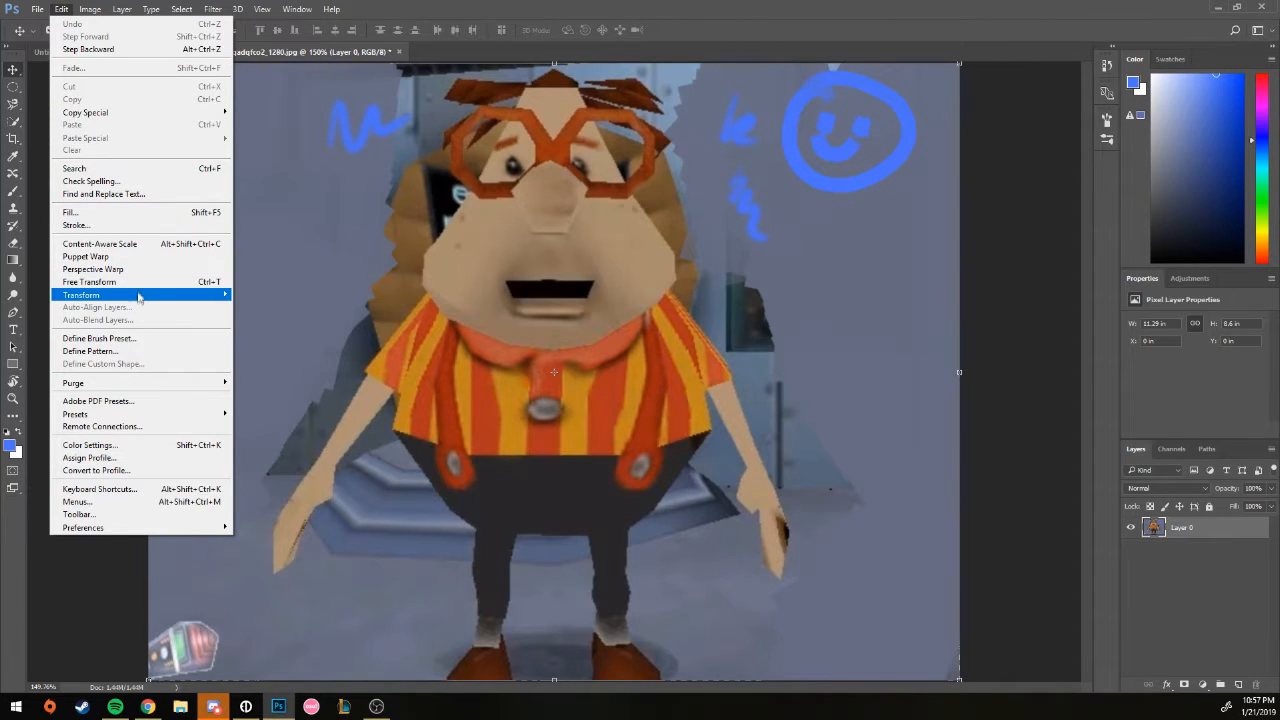
Step: Browse the Image > Mode and Image > Adjustments submenus without changing anything
mouse_move(140, 295)
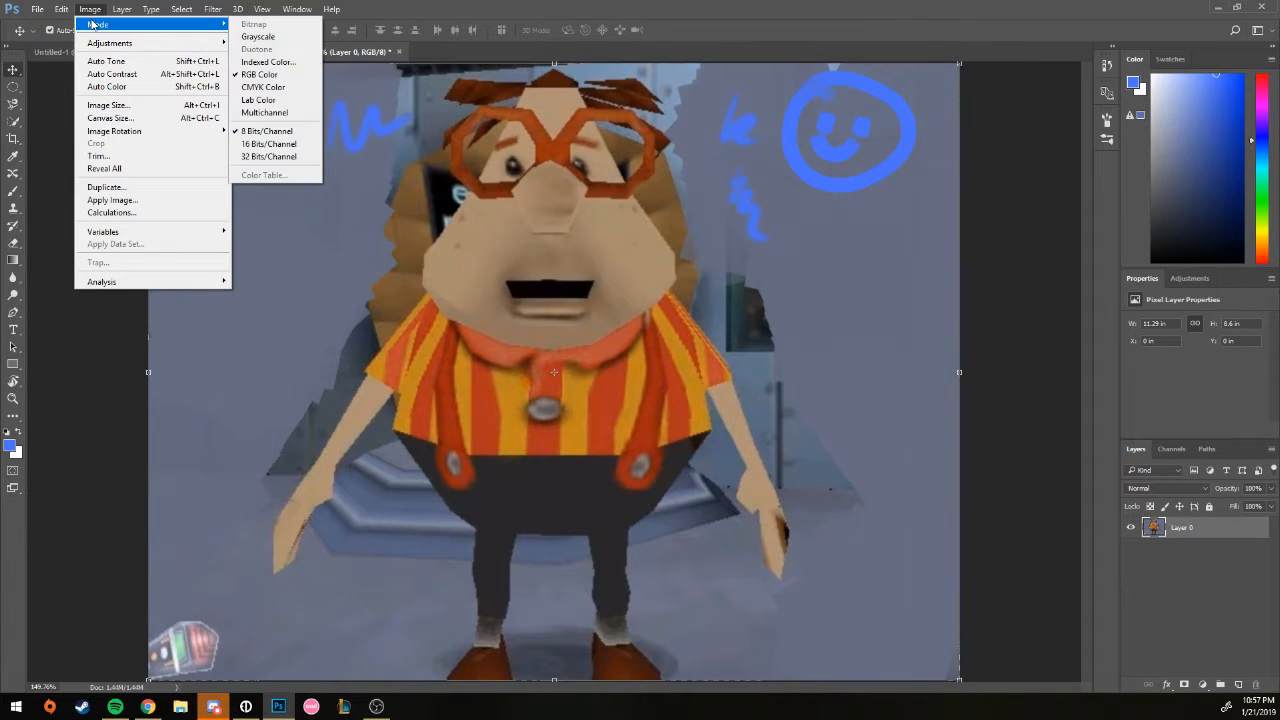
mouse_move(110, 48)
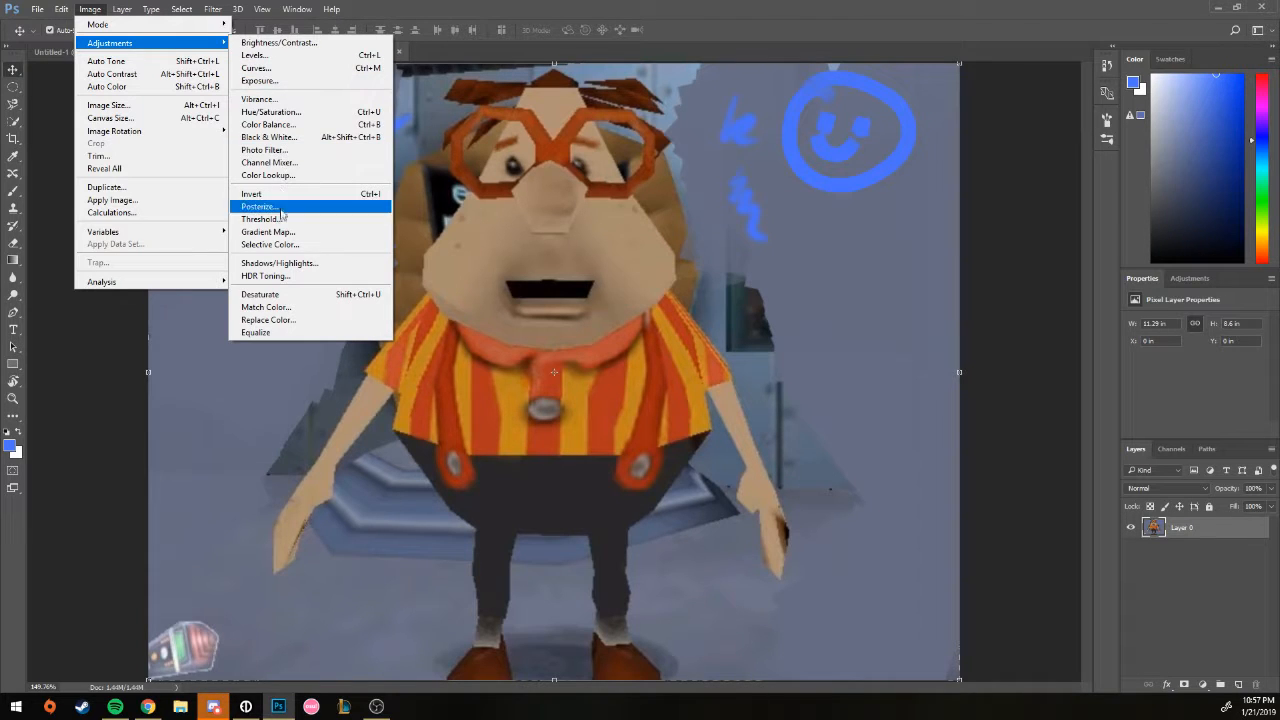
mouse_move(183, 28)
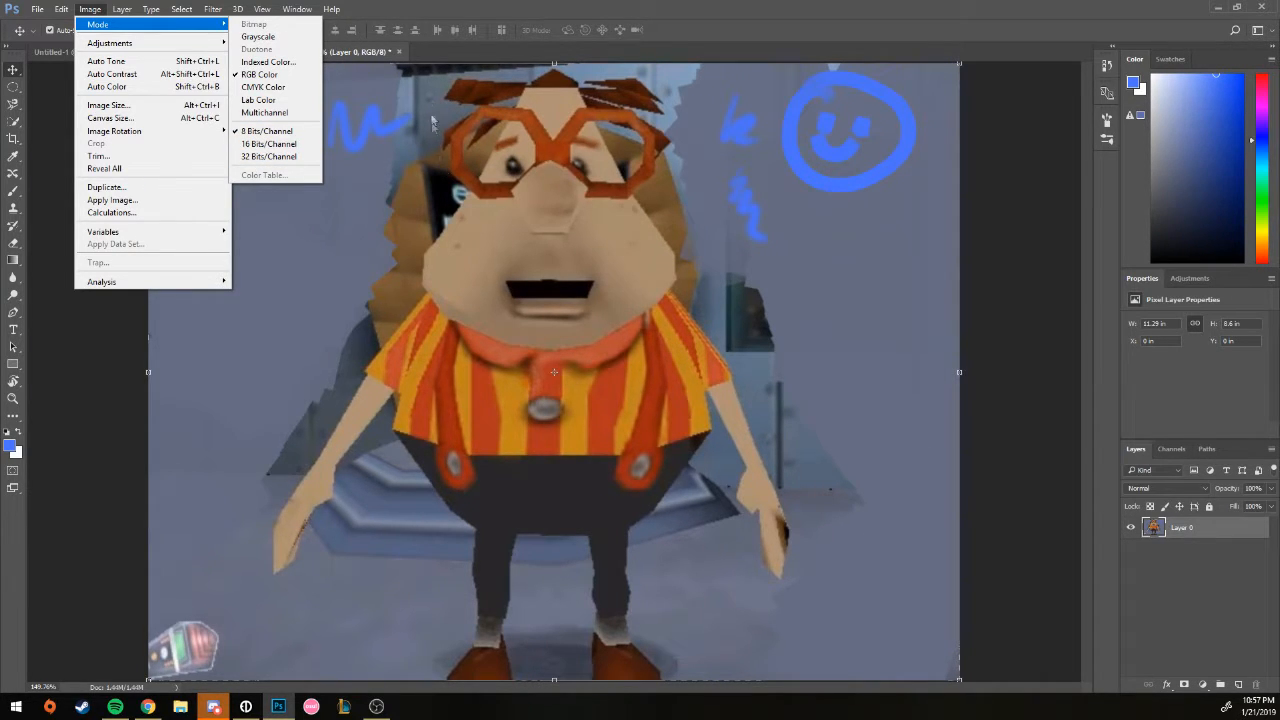
left_click(396, 46)
Step: Look at Image Size without applying it, switch to the Move tool, and reopen the Image menu
left_click(90, 9)
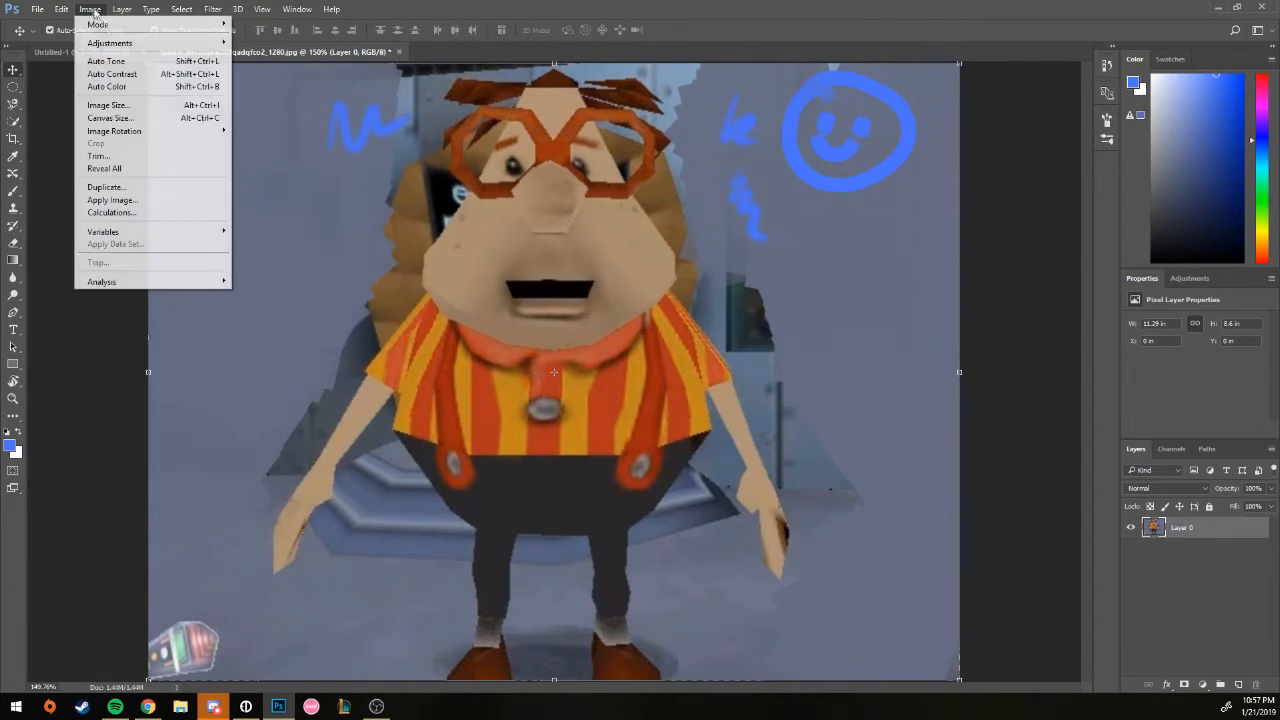
left_click(118, 107)
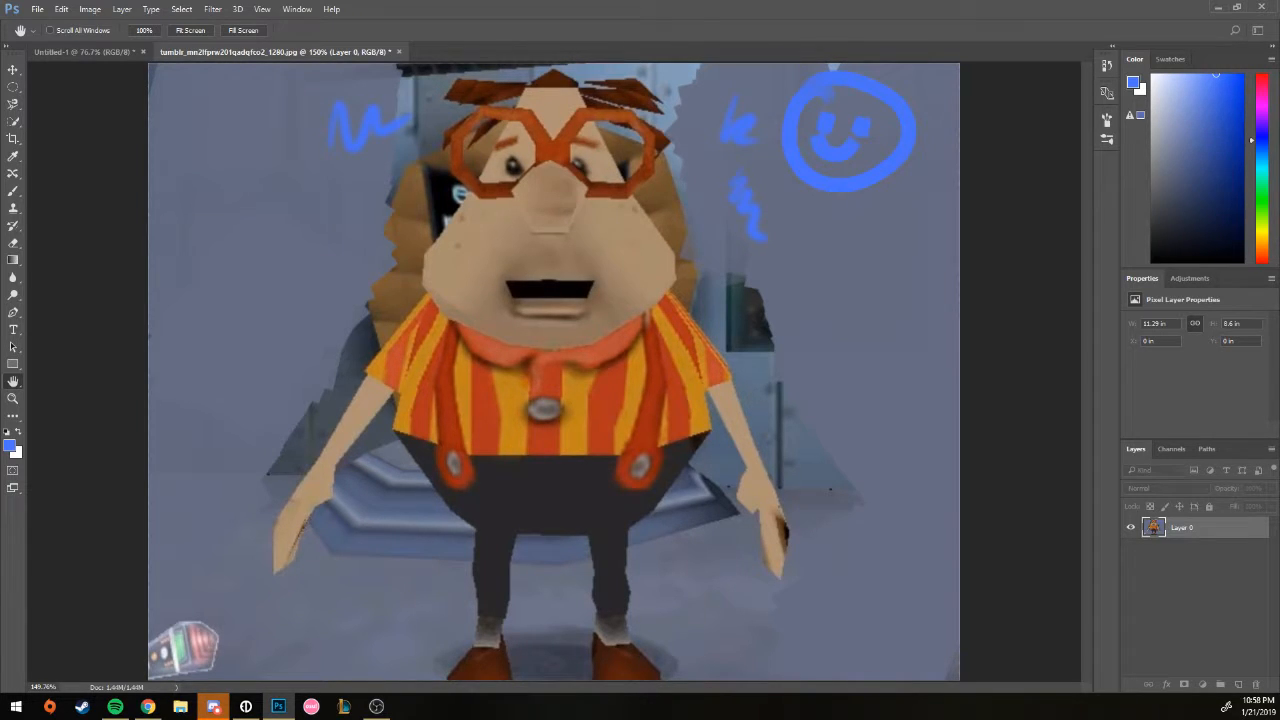
key("v")
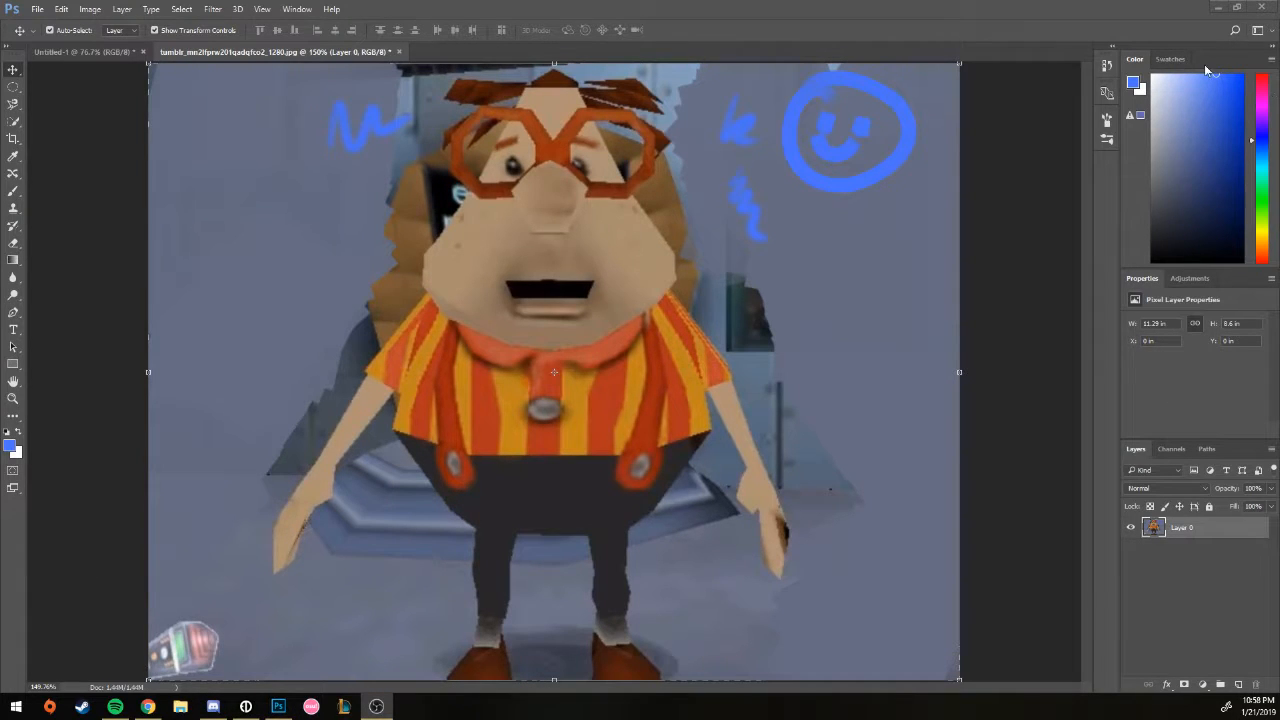
left_click(90, 9)
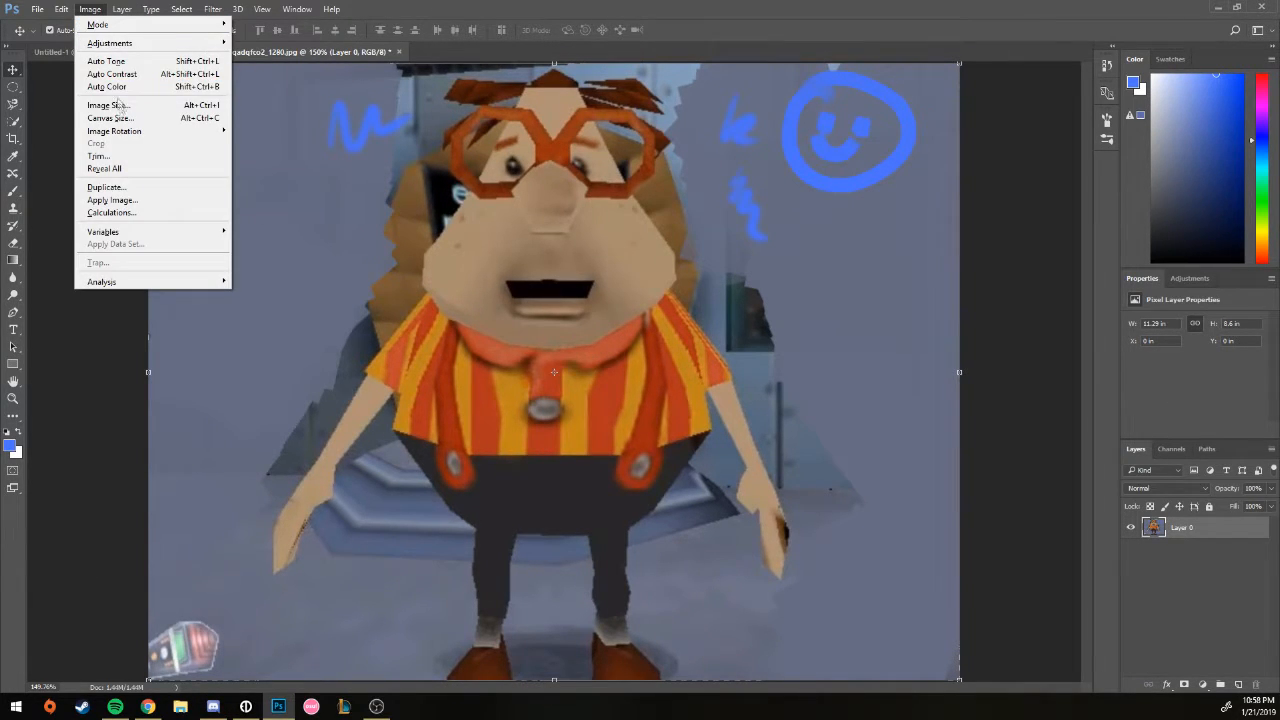
Step: Resize the image to 512 px wide (512 × 390 pixels) at 72 pixels/inch
left_click(124, 110)
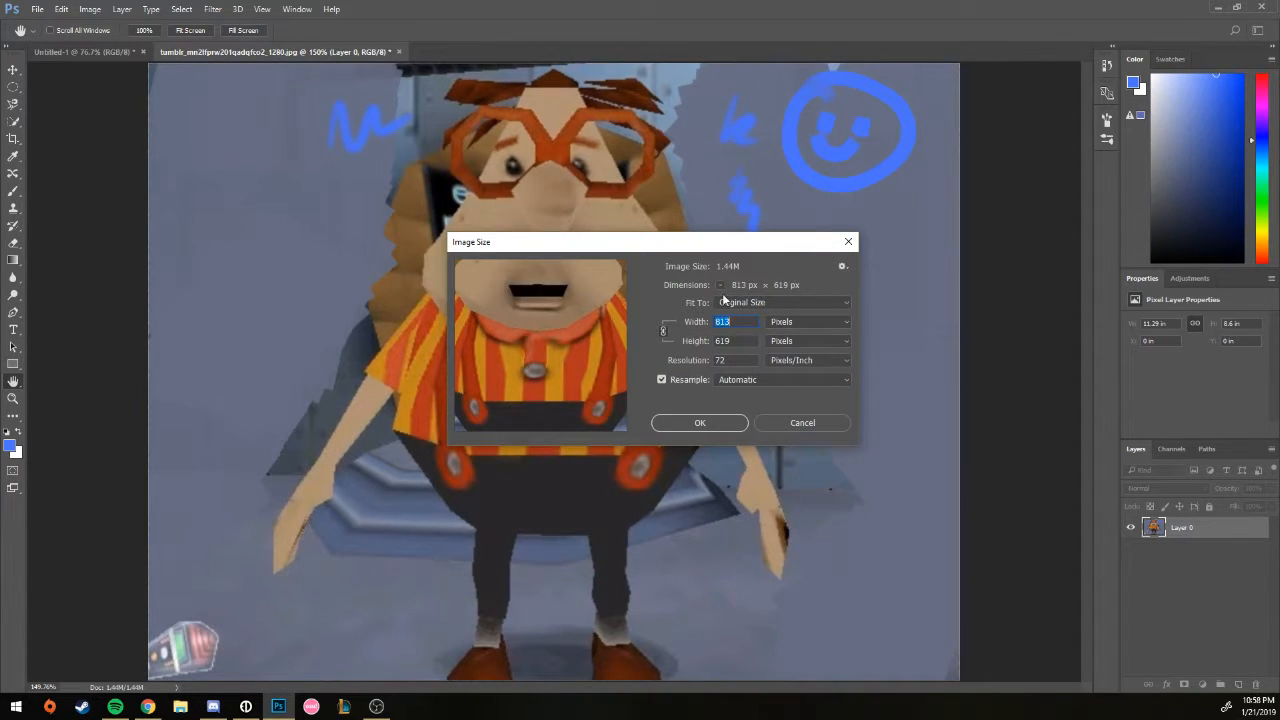
type("512")
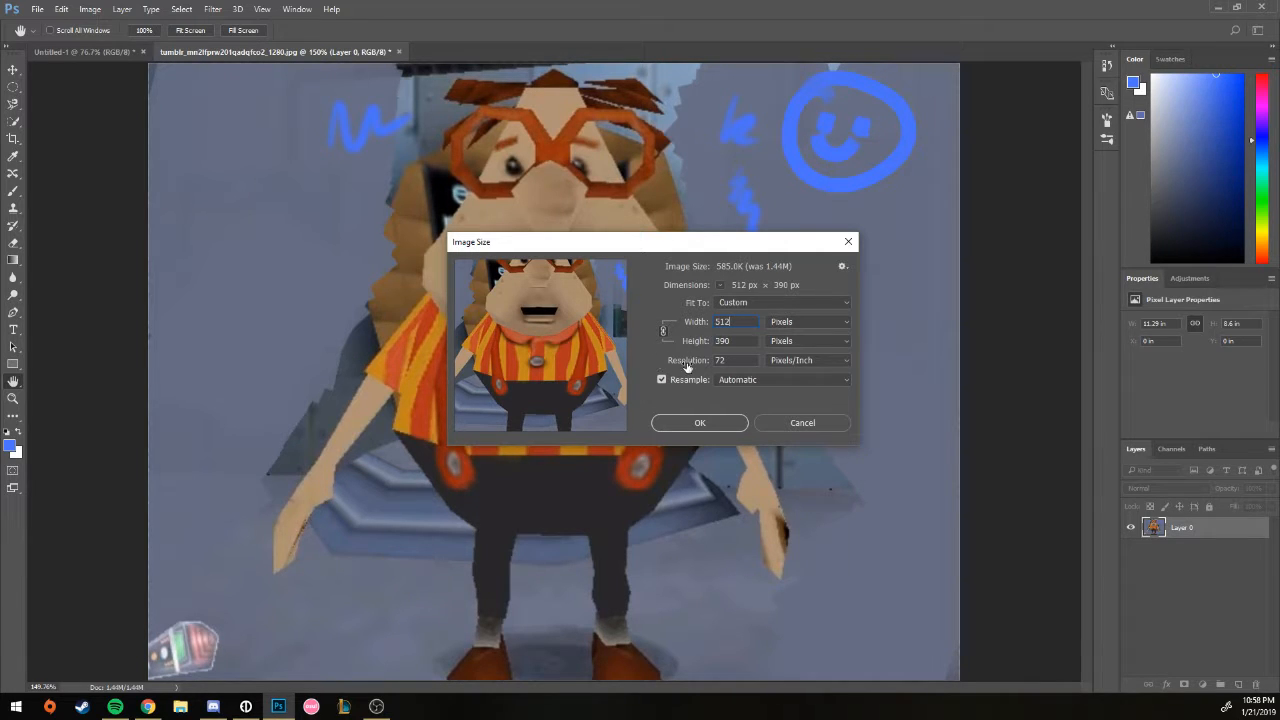
double_click(720, 360)
left_click(710, 424)
key("v")
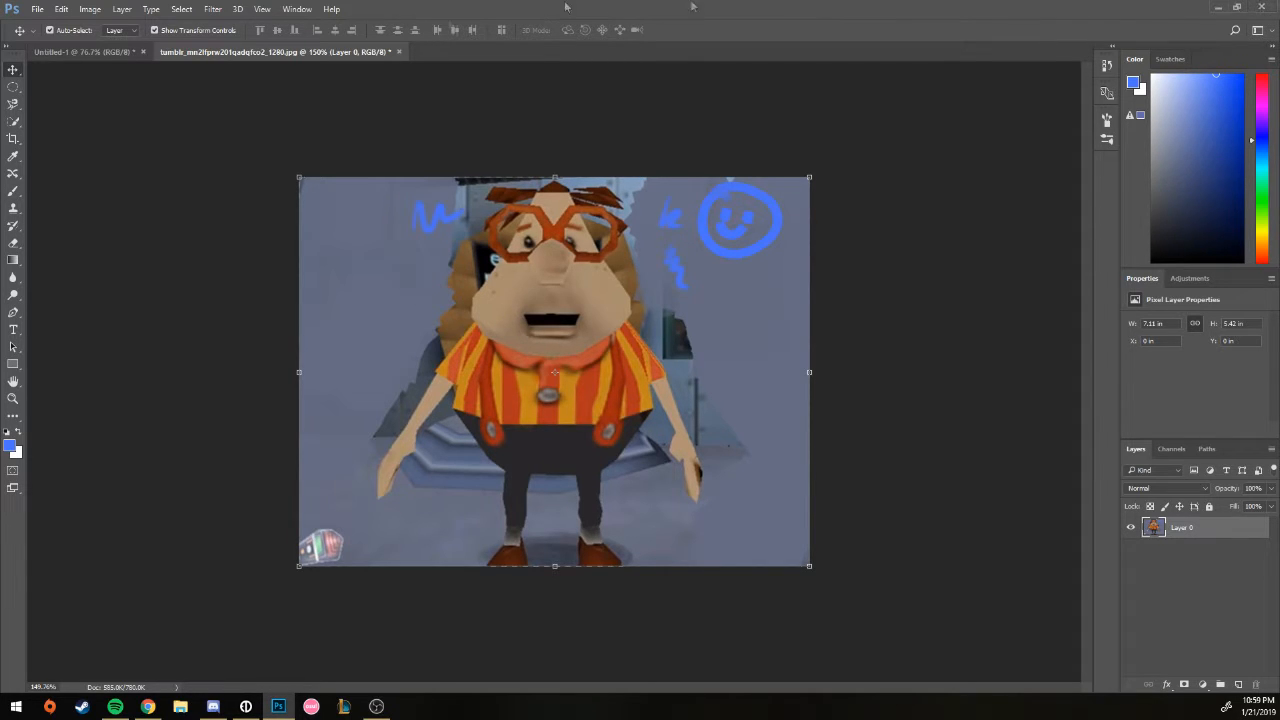
left_click(90, 9)
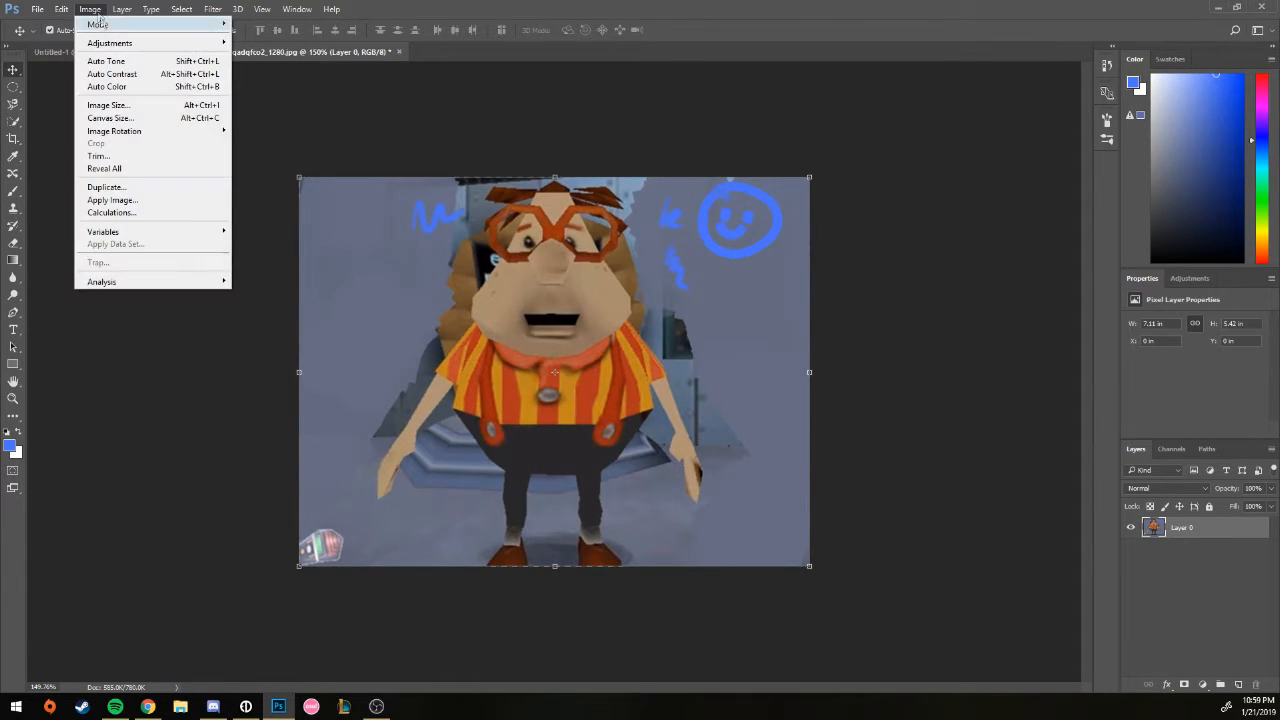
left_click(106, 119)
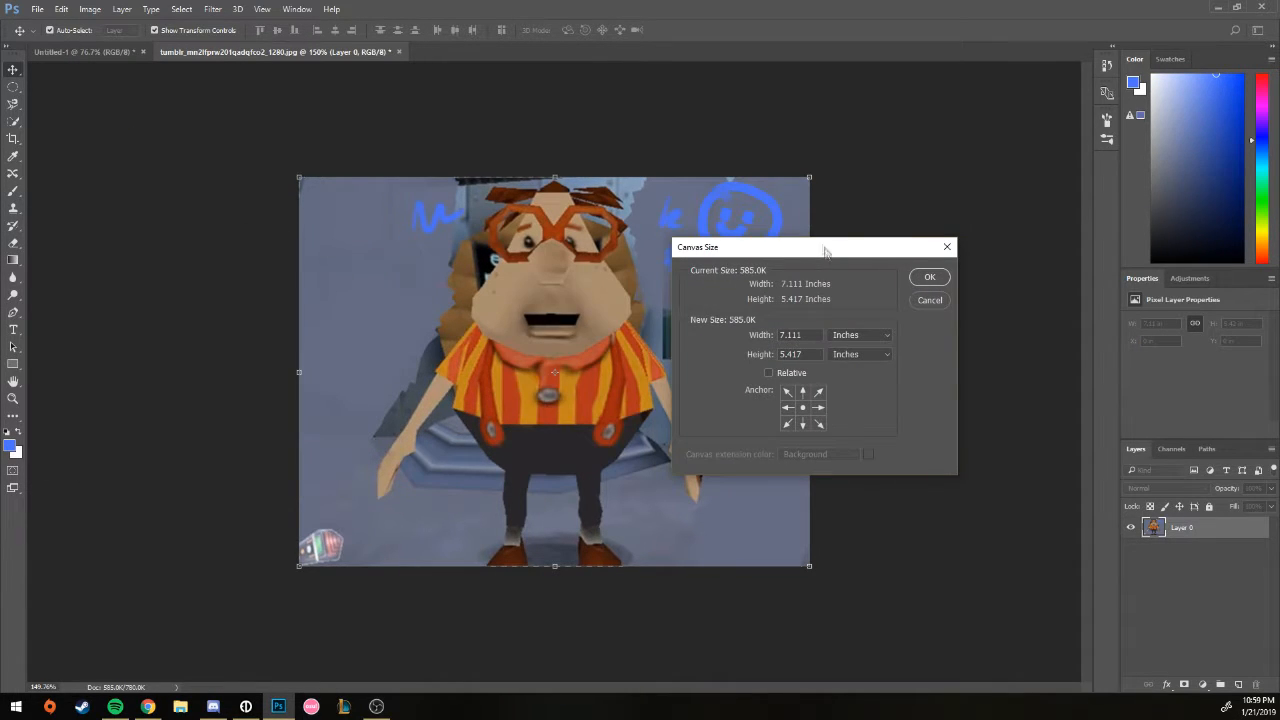
left_click_drag(803, 336, 769, 338)
left_click(845, 341)
left_click(852, 340)
left_click(850, 338)
left_click(842, 357)
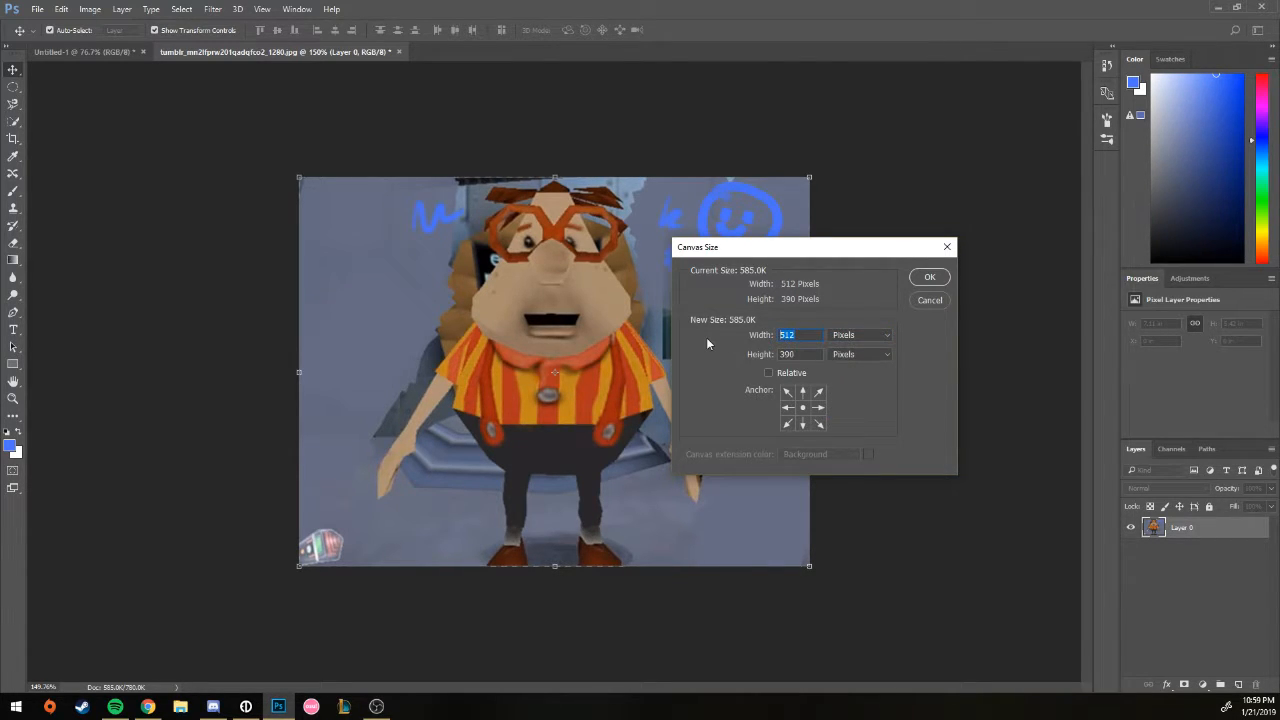
type("600")
left_click(929, 278)
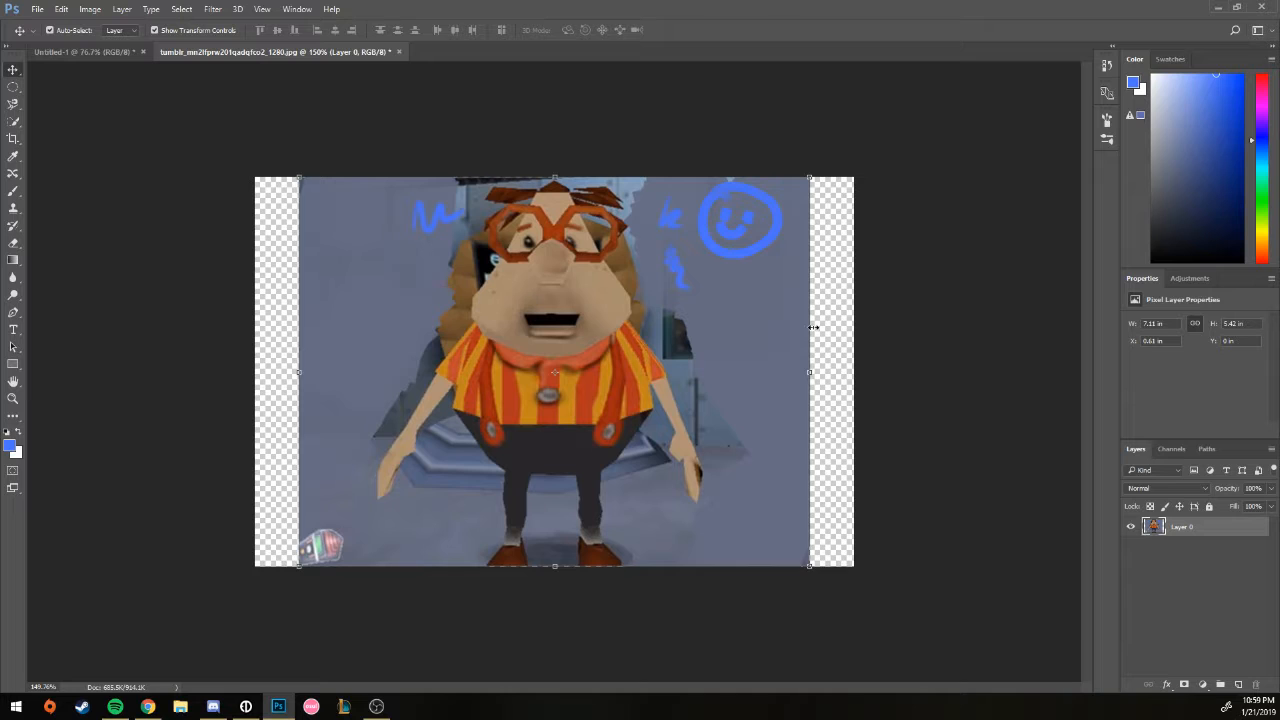
key("ctrl+z")
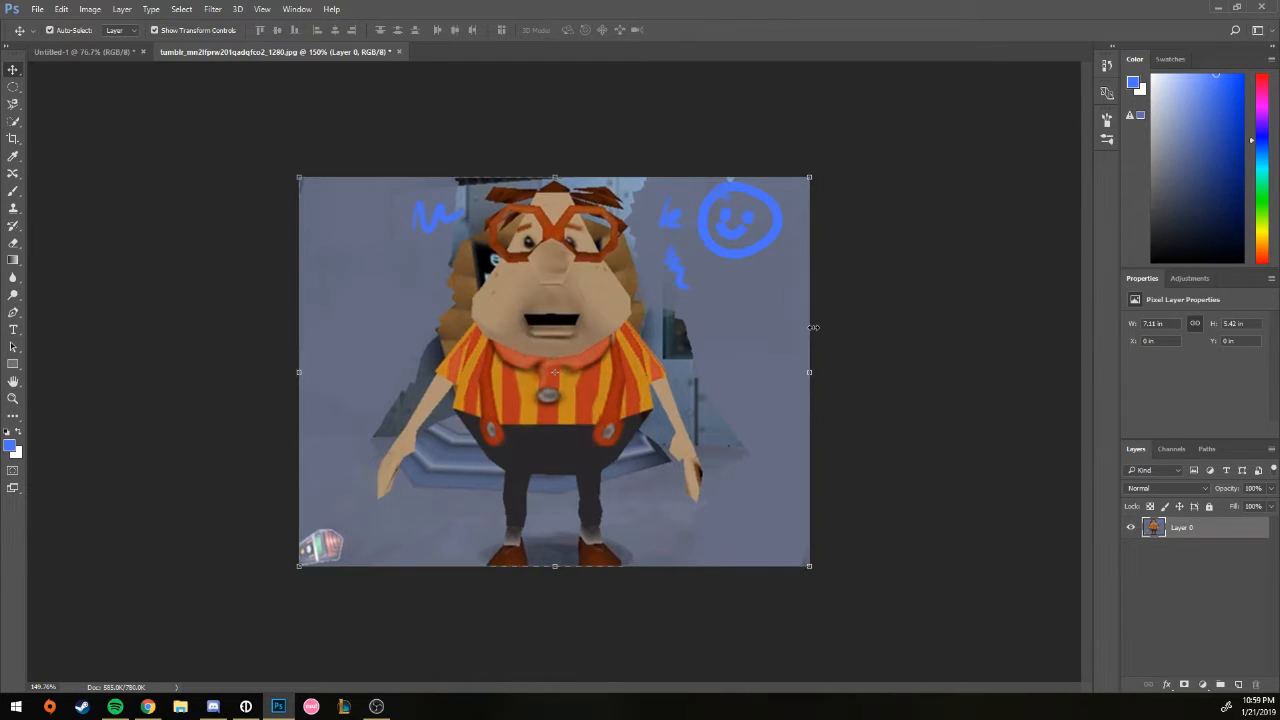
Step: Show the Image > Adjustments submenu with Hue/Saturation highlighted
left_click(88, 10)
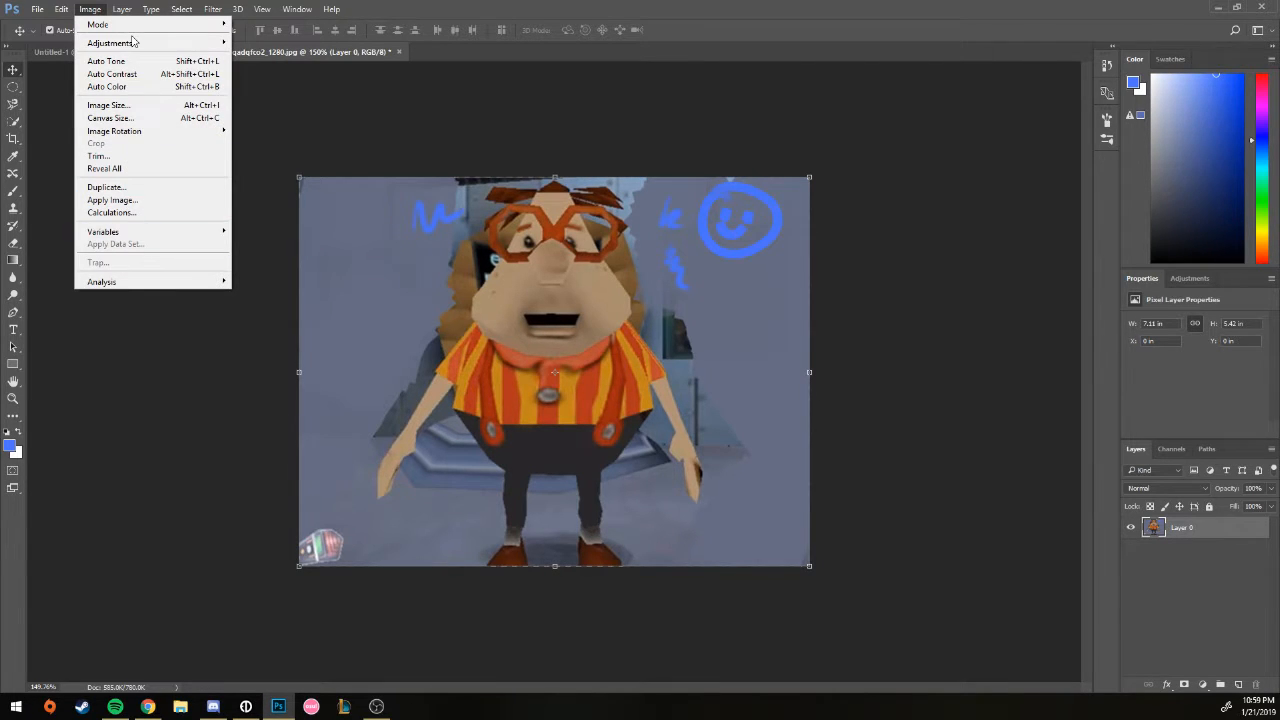
mouse_move(136, 44)
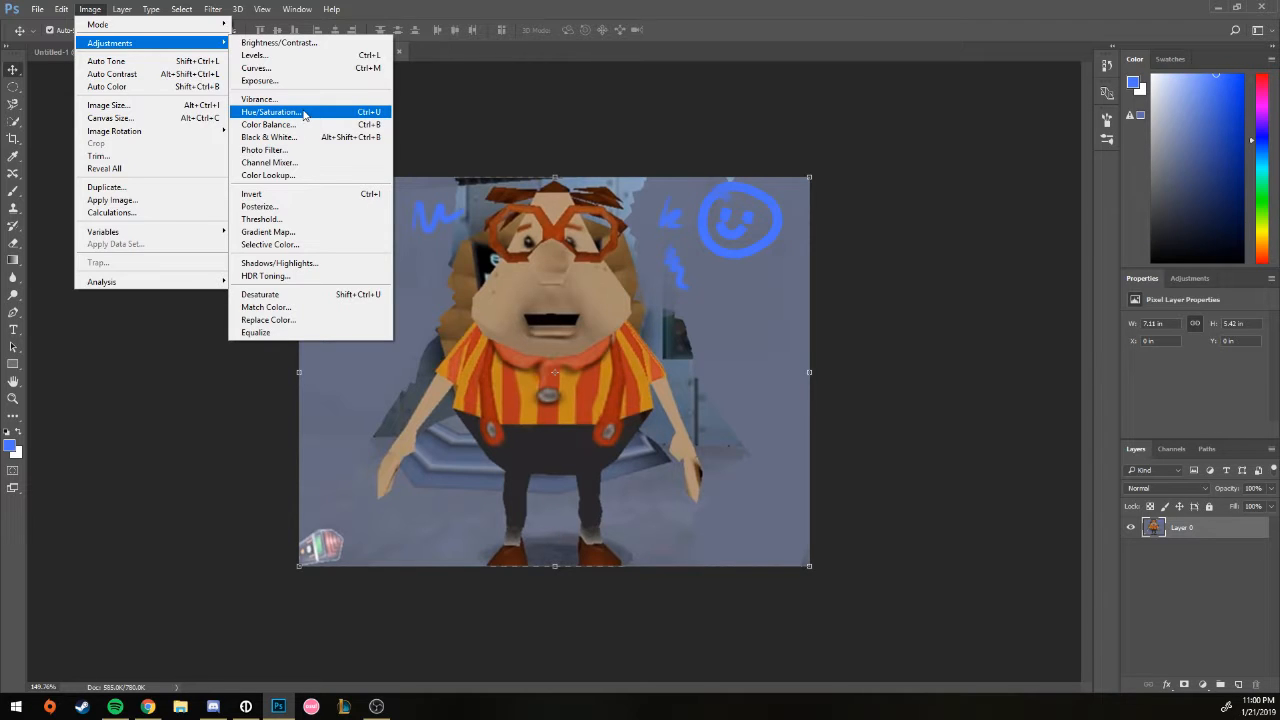
Step: Apply Hue/Saturation with Hue −180, Saturation −40 and Lightness +4 to recolour the character
left_click(270, 112)
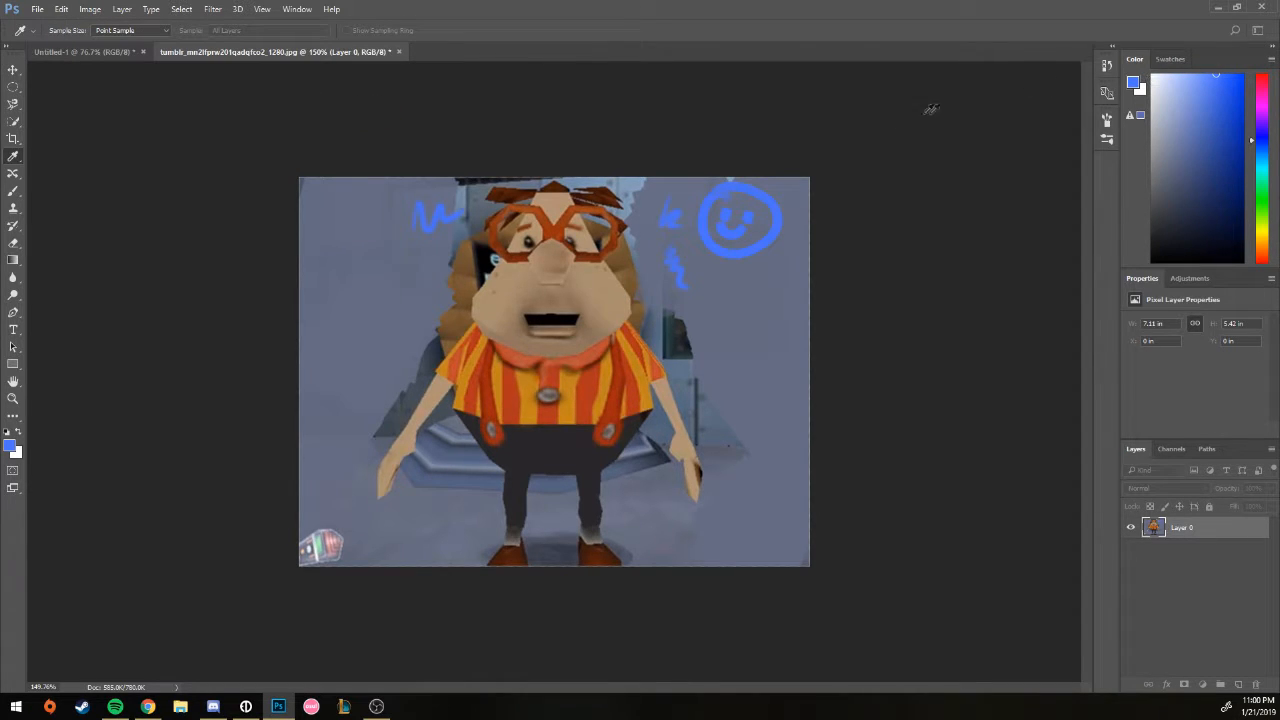
left_click(1003, 69)
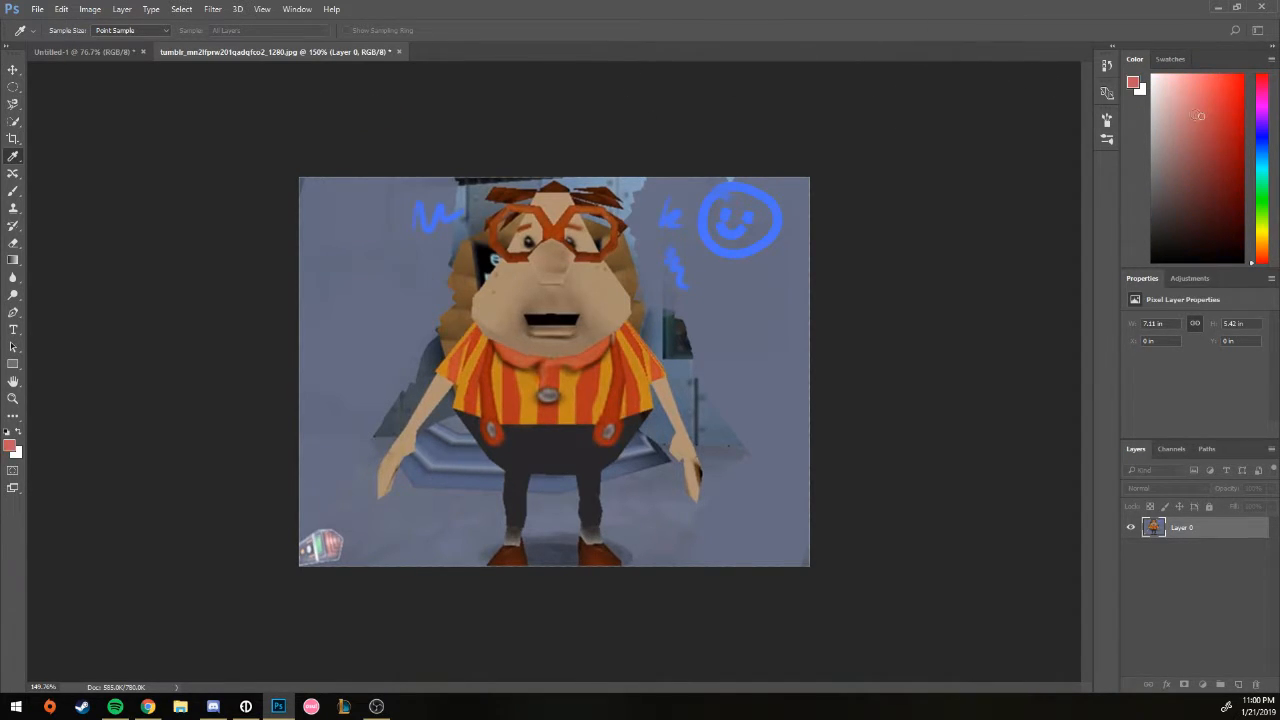
left_click_drag(700, 135, 815, 147)
left_click_drag(883, 300, 870, 237)
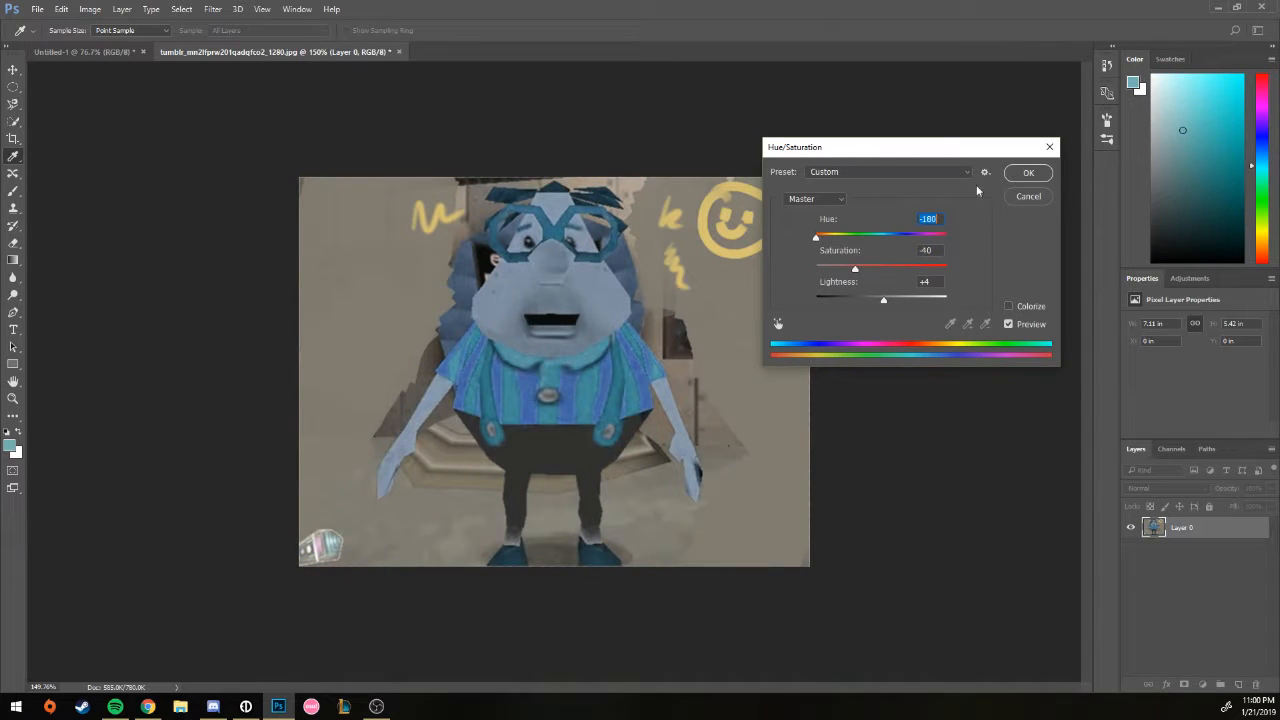
left_click(1027, 173)
key("v")
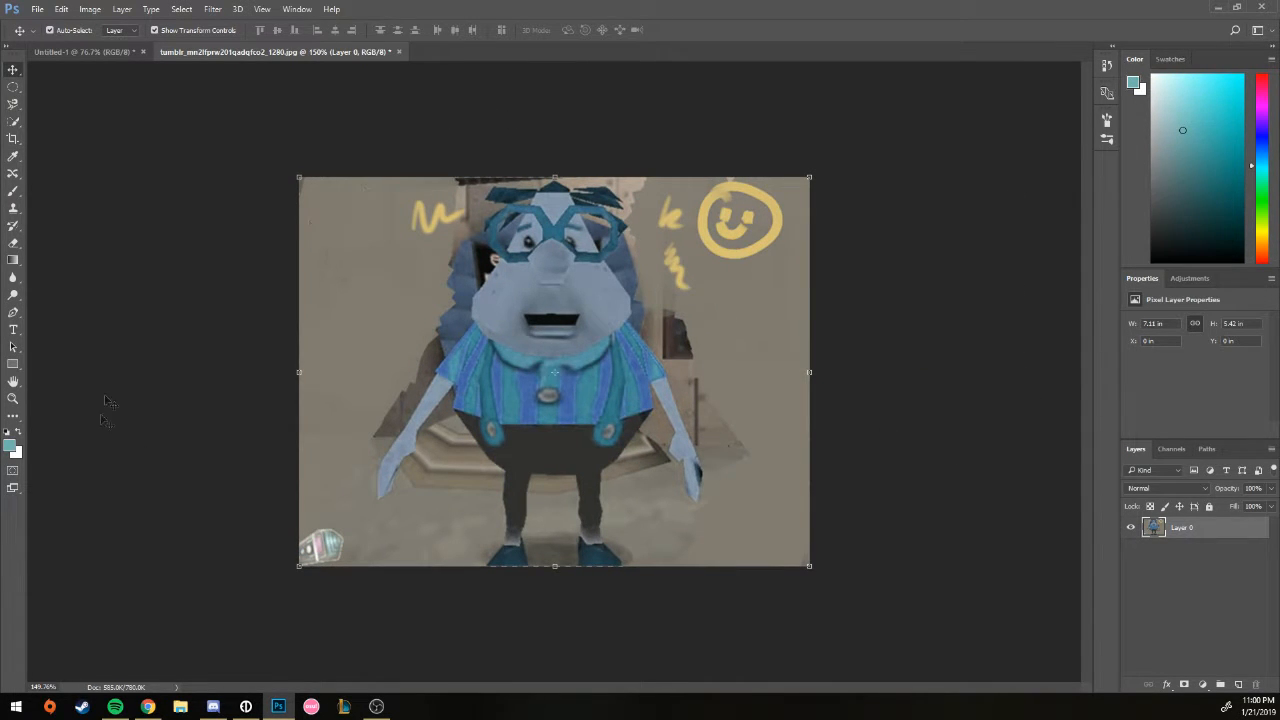
left_click(121, 9)
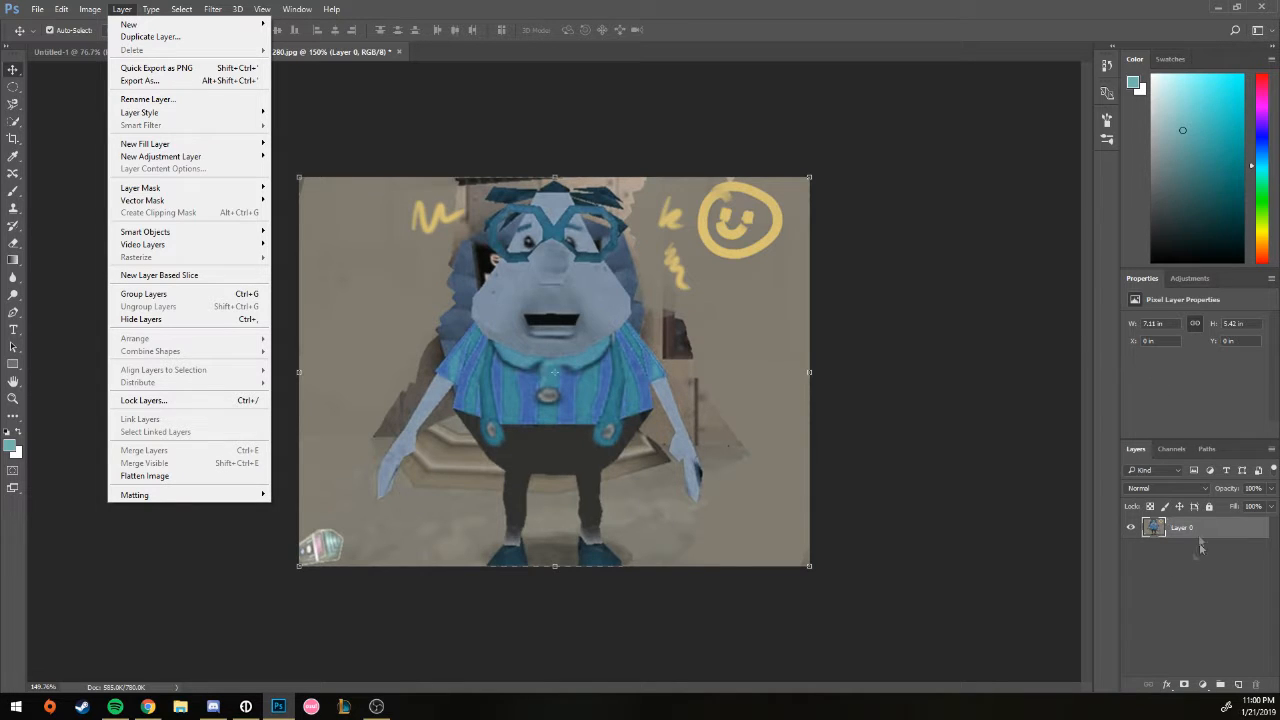
Step: Duplicate Layer 0 as 'Layer 0 copy' and hide the copy
mouse_move(195, 24)
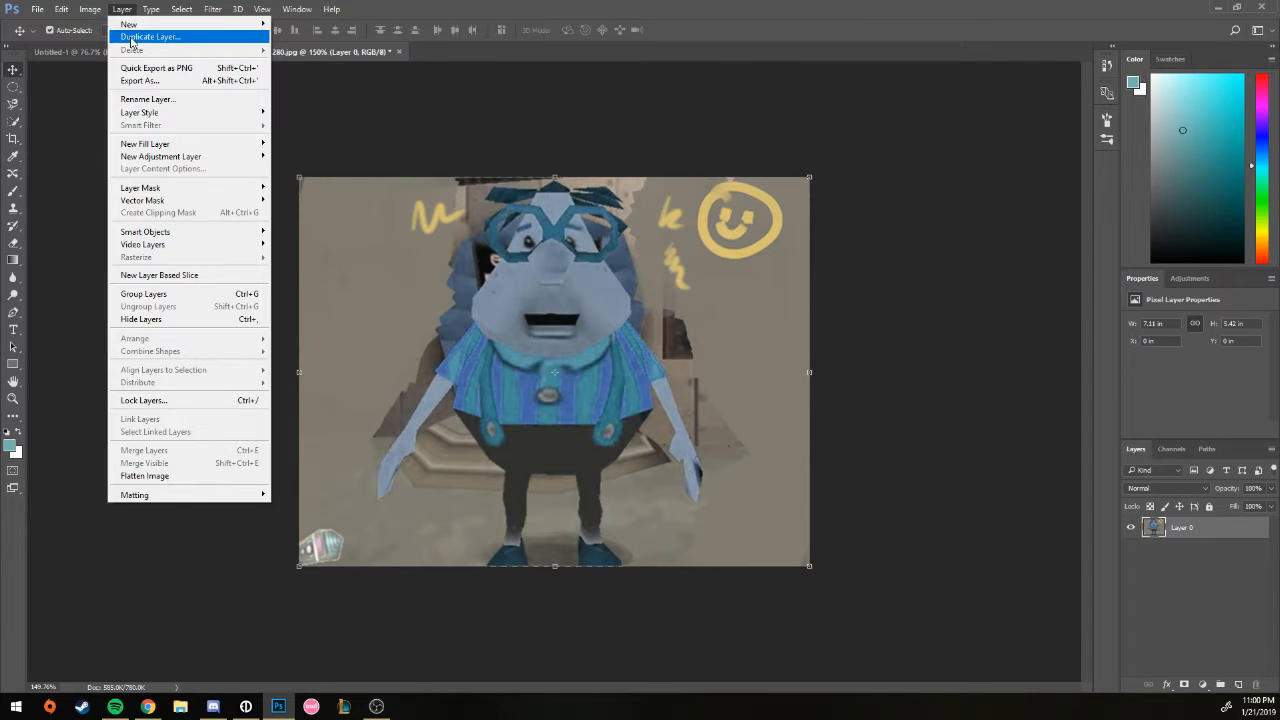
left_click(131, 37)
left_click(740, 216)
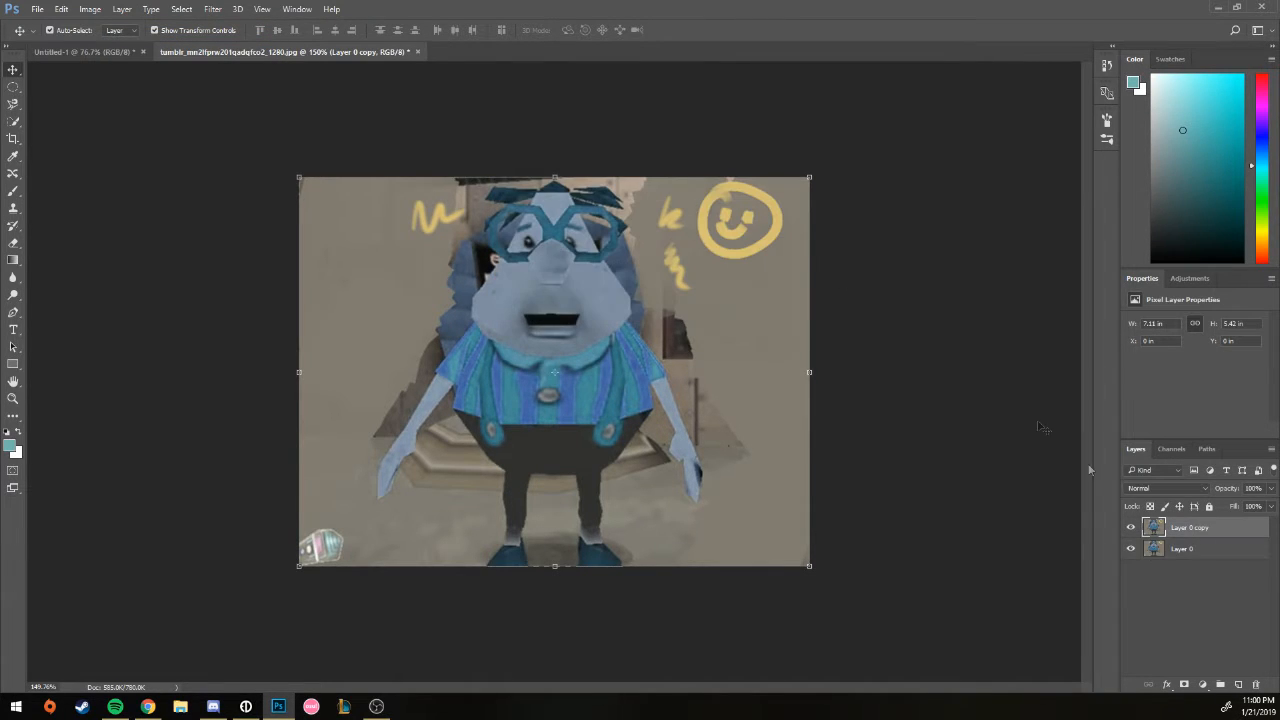
left_click(1131, 527)
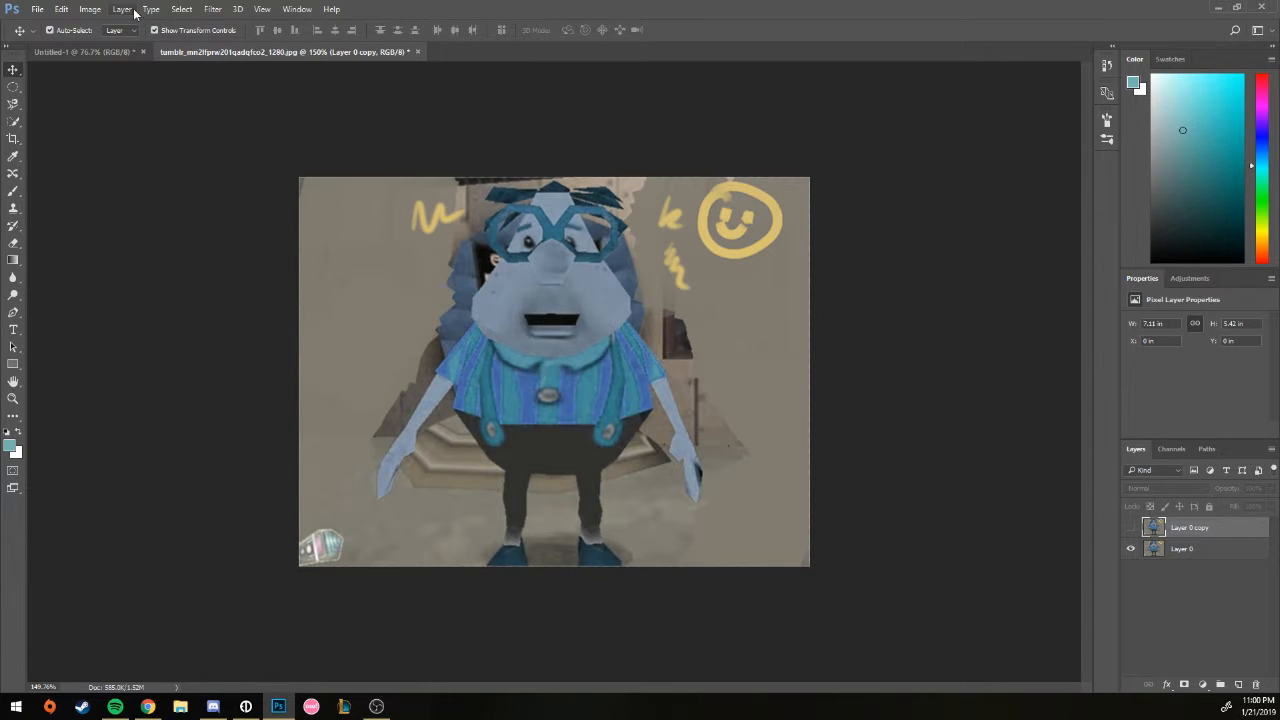
Step: Flatten the image, discarding the hidden copy, and unlock the background as Layer 0
left_click(134, 11)
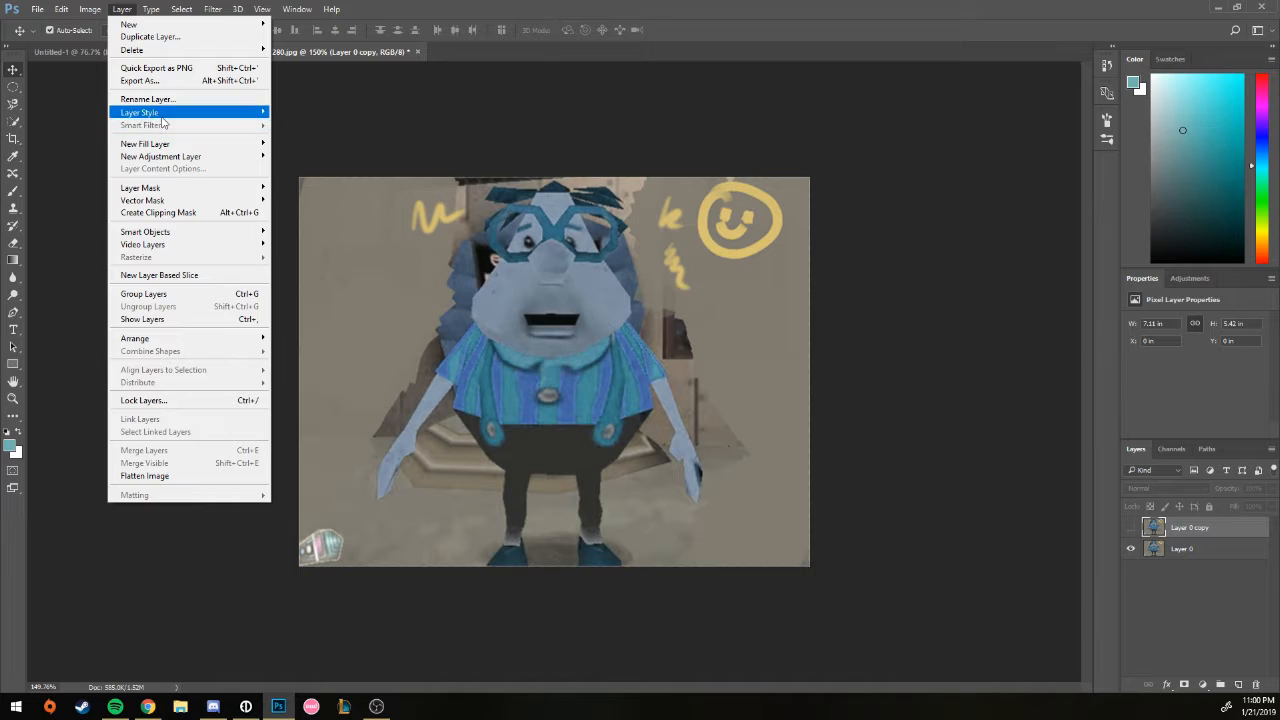
mouse_move(165, 116)
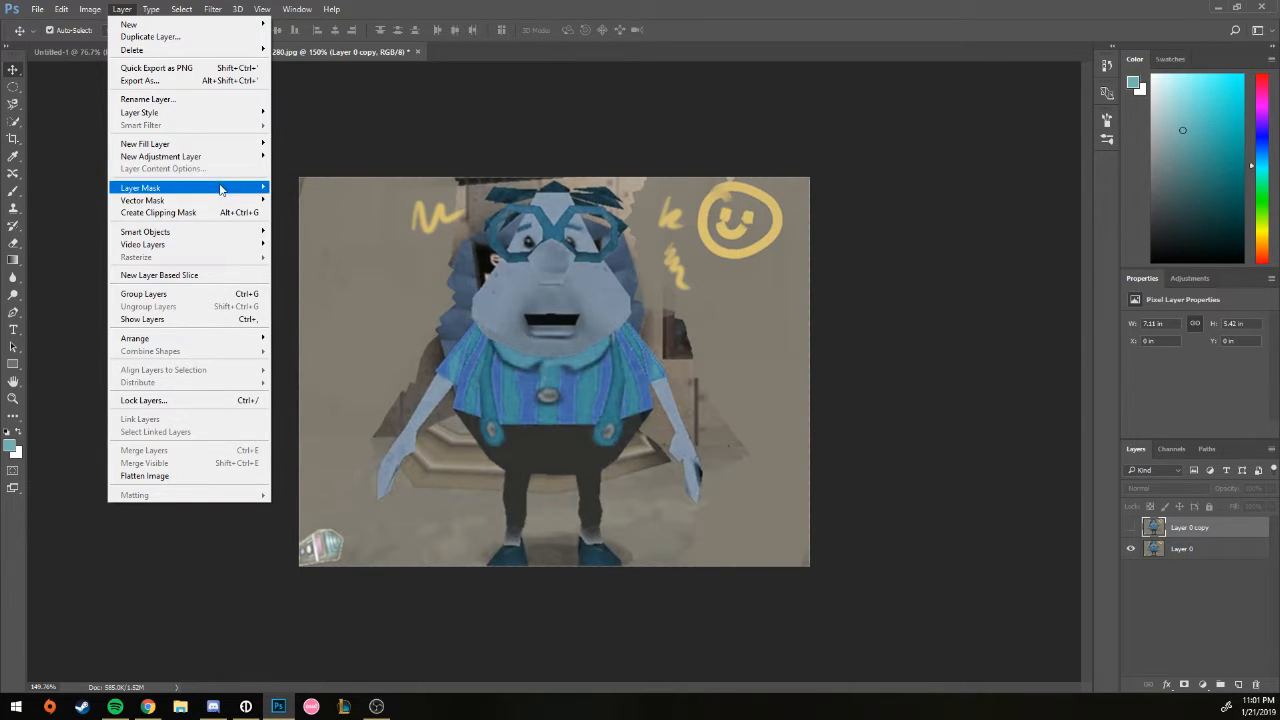
mouse_move(229, 186)
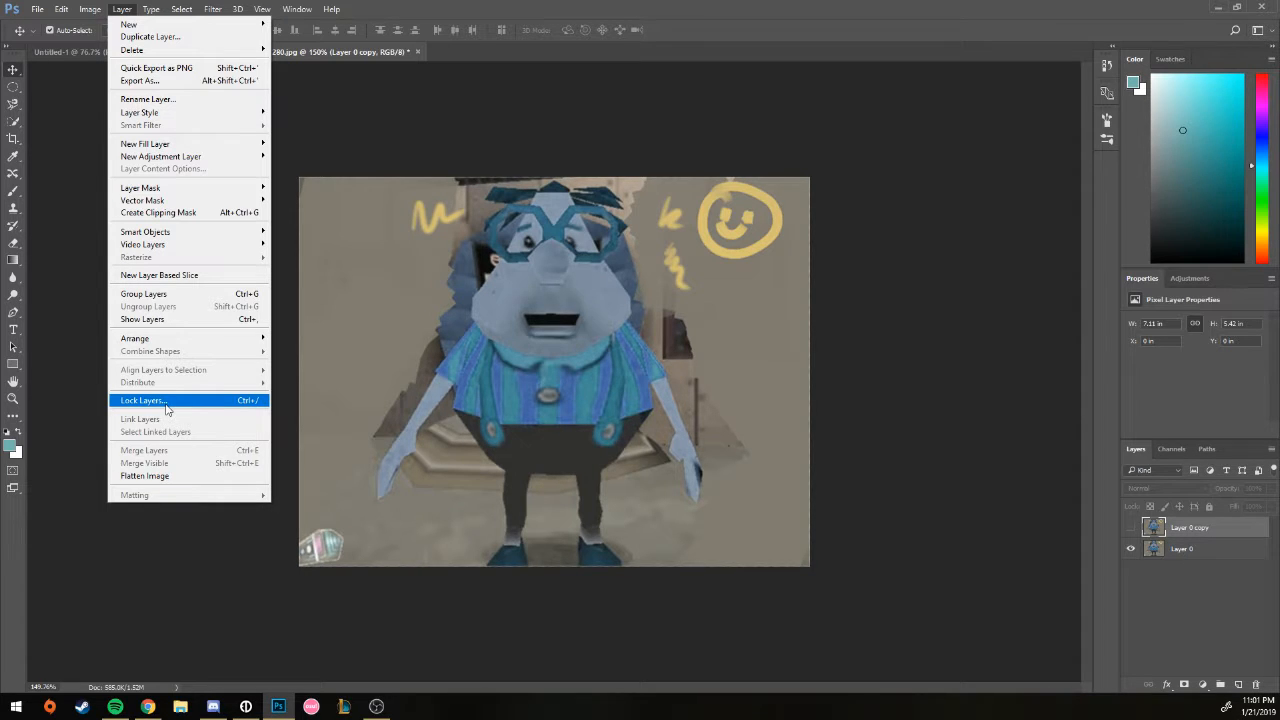
left_click(177, 476)
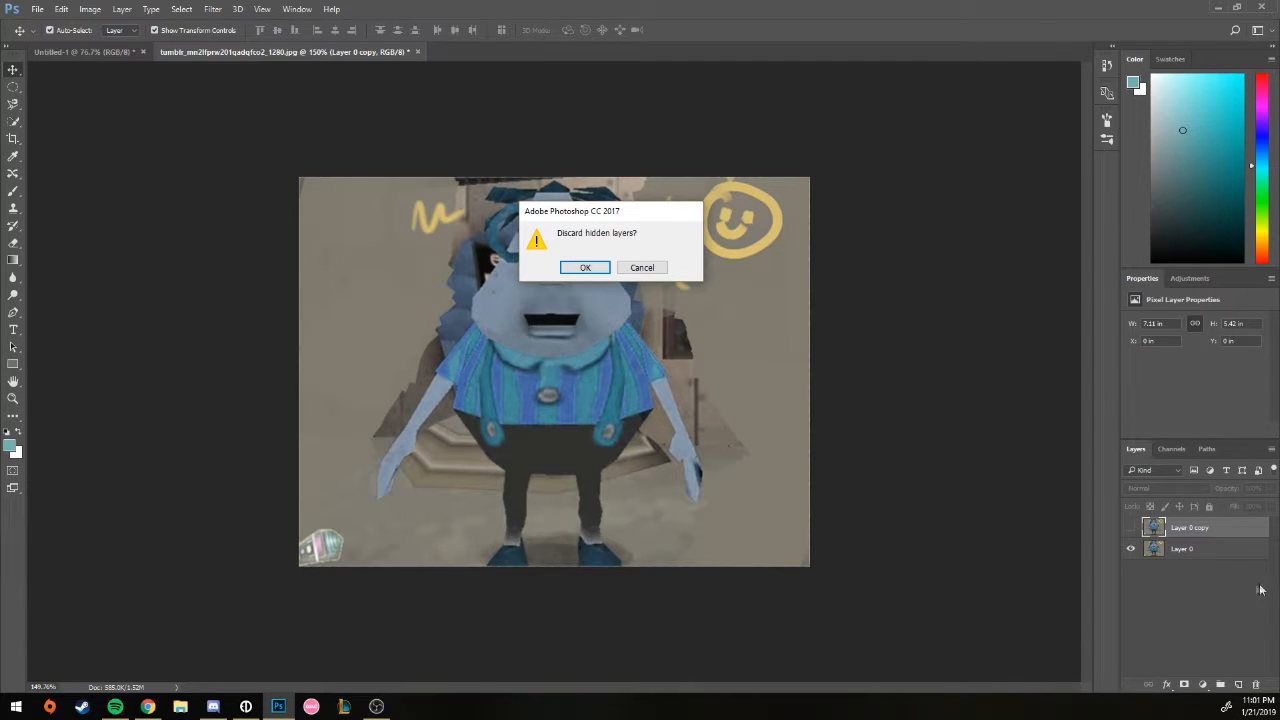
left_click(585, 267)
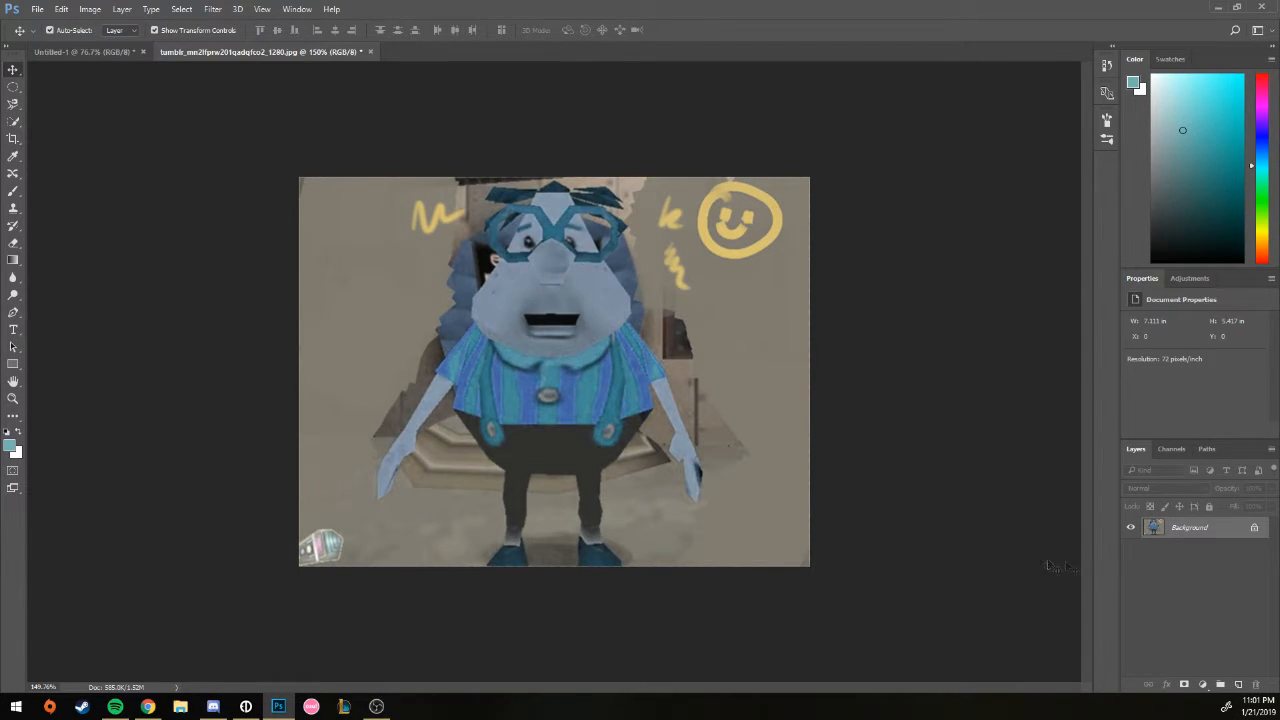
left_click(1255, 530)
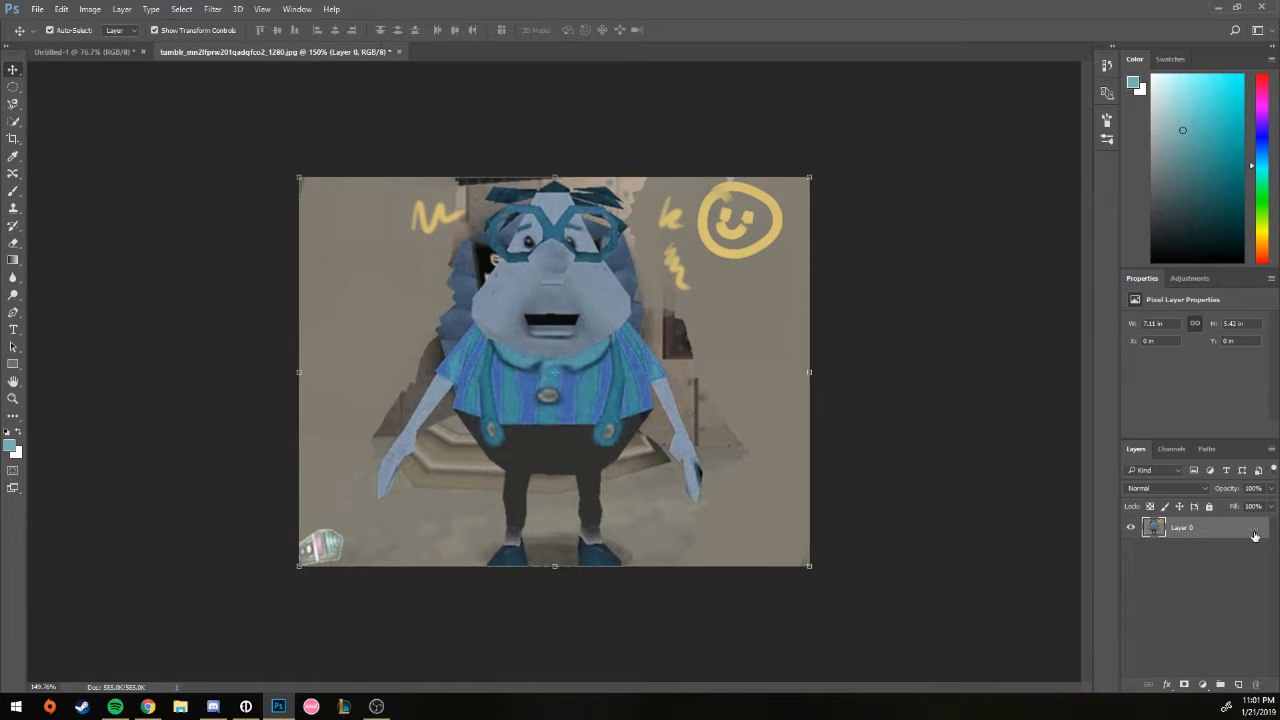
left_click(150, 10)
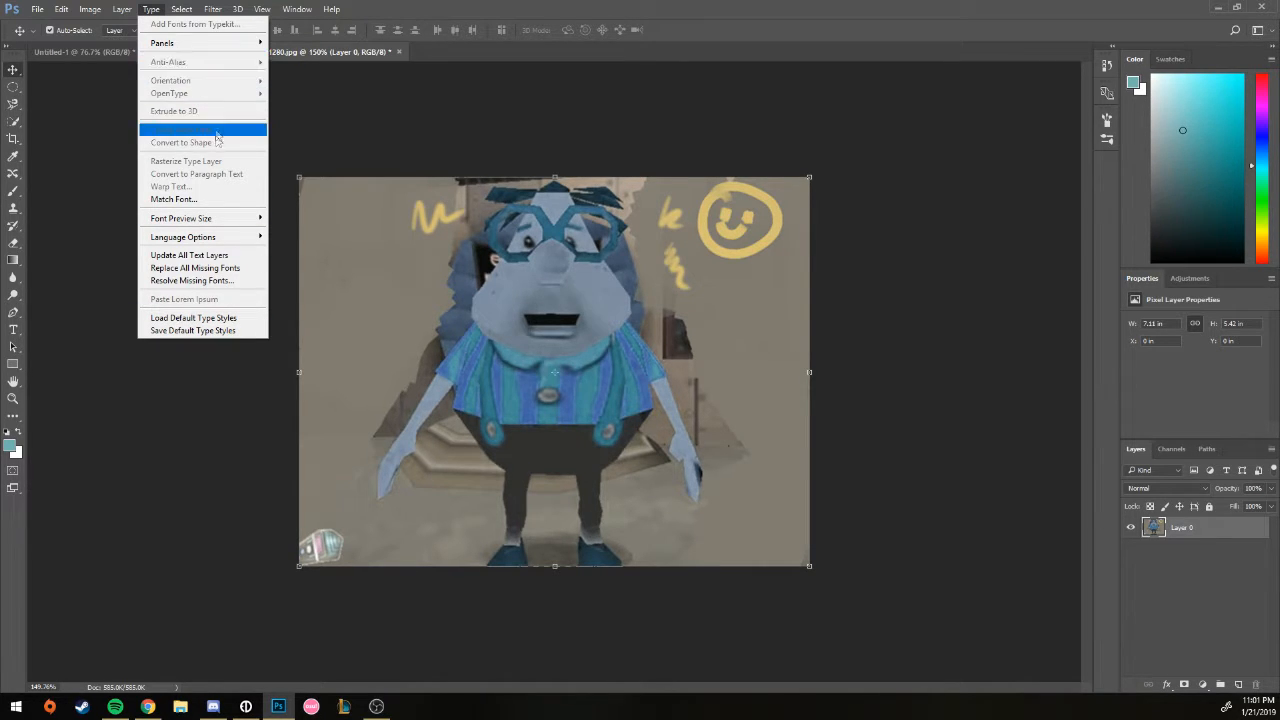
Step: Look through the Type menu's Panels submenu, then move across to the Select menu
mouse_move(221, 40)
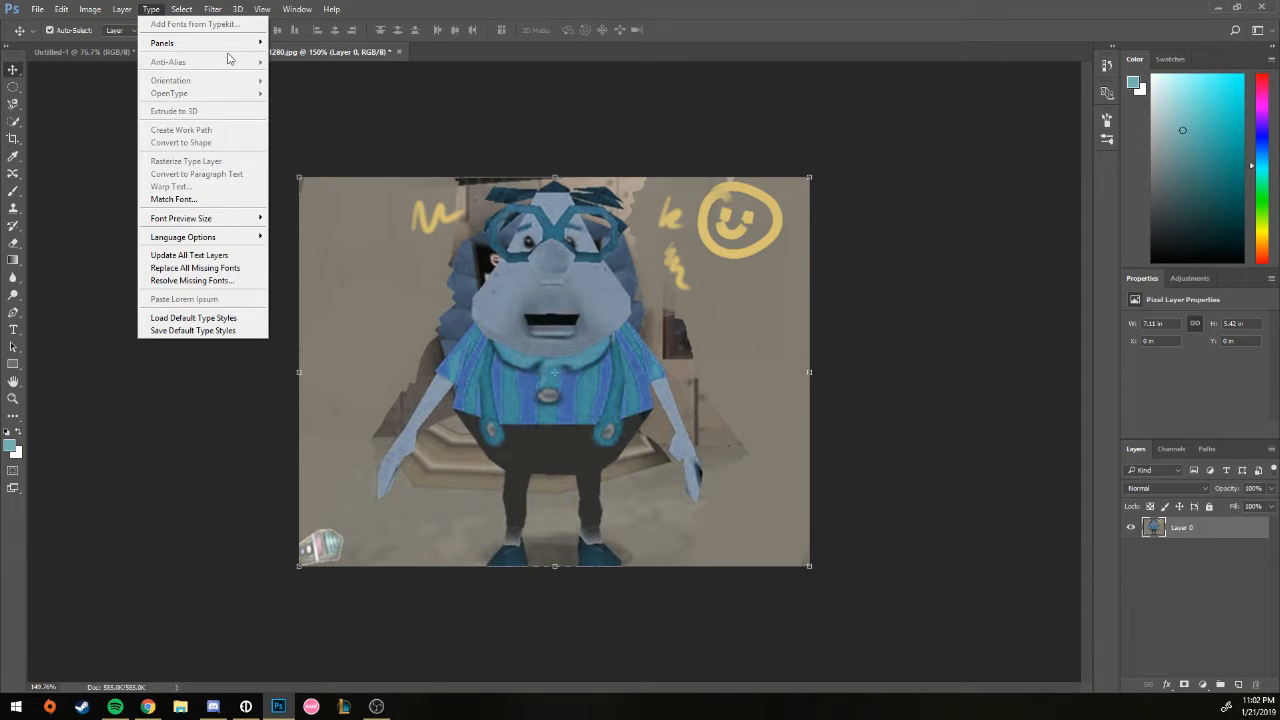
mouse_move(181, 12)
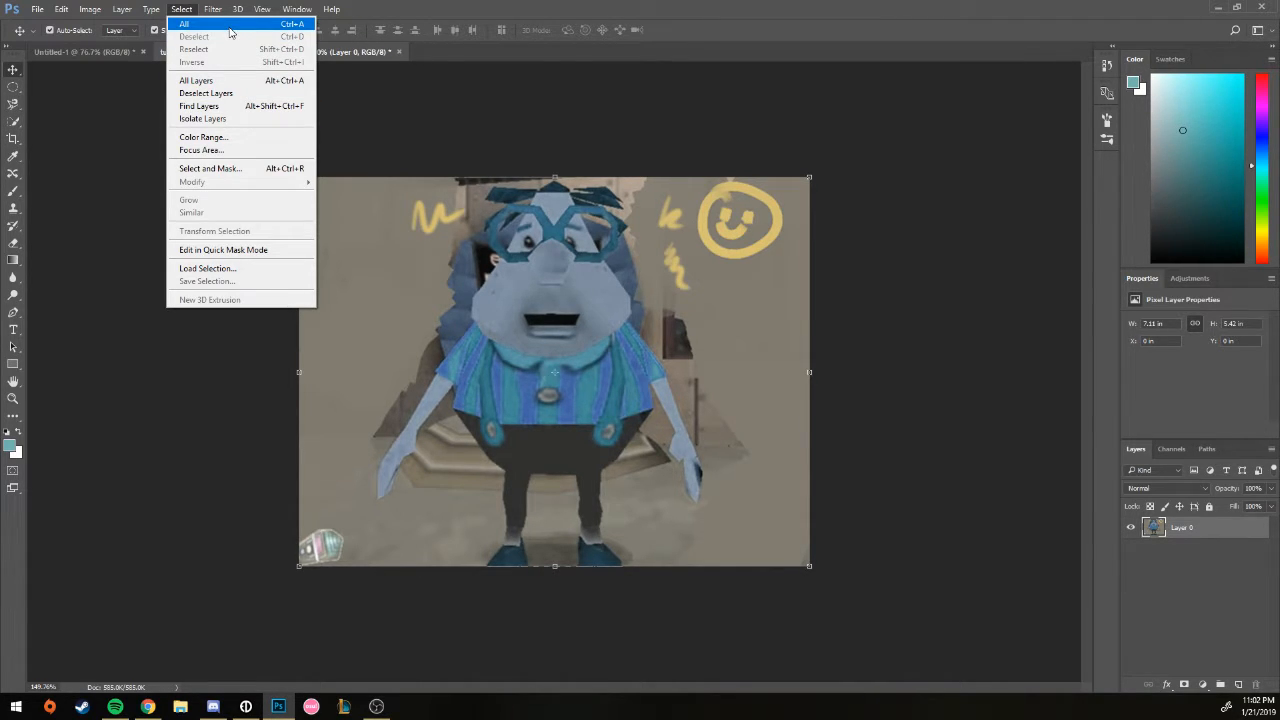
Step: Try Select All, Deselect and Reselect, ending with nothing selected
left_click(300, 24)
left_click(181, 9)
left_click(200, 40)
left_click(181, 9)
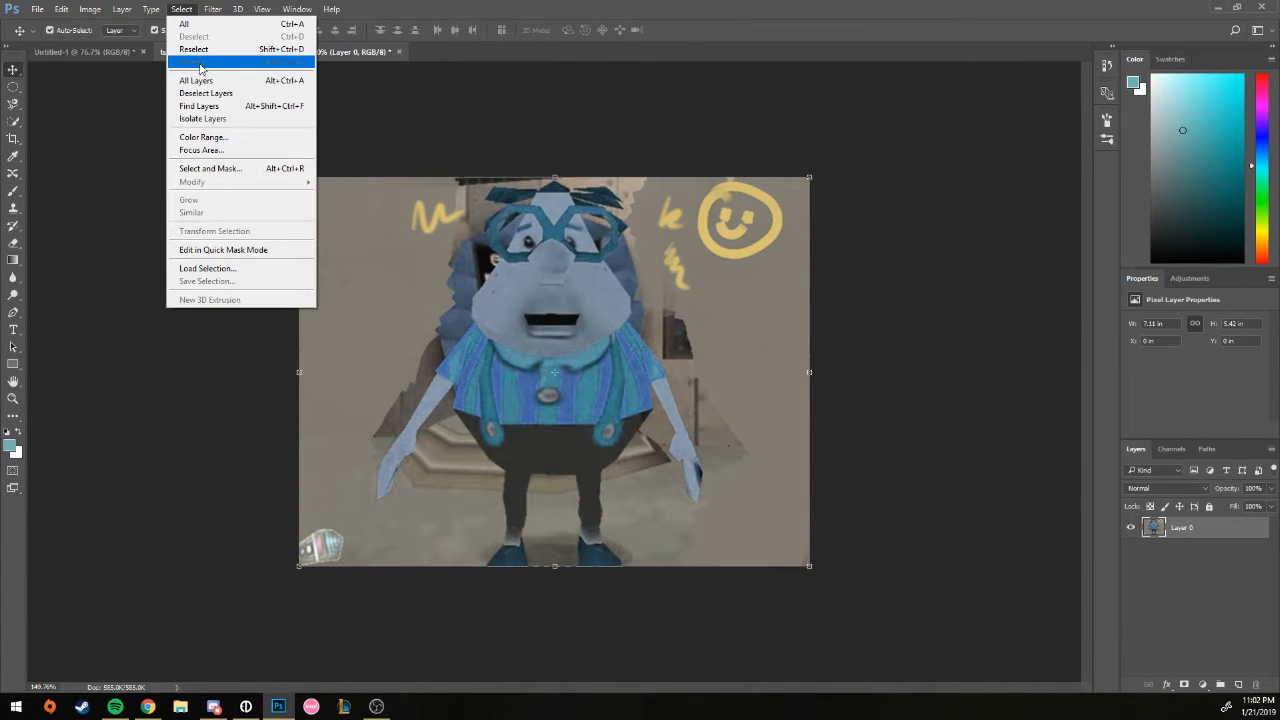
left_click(202, 50)
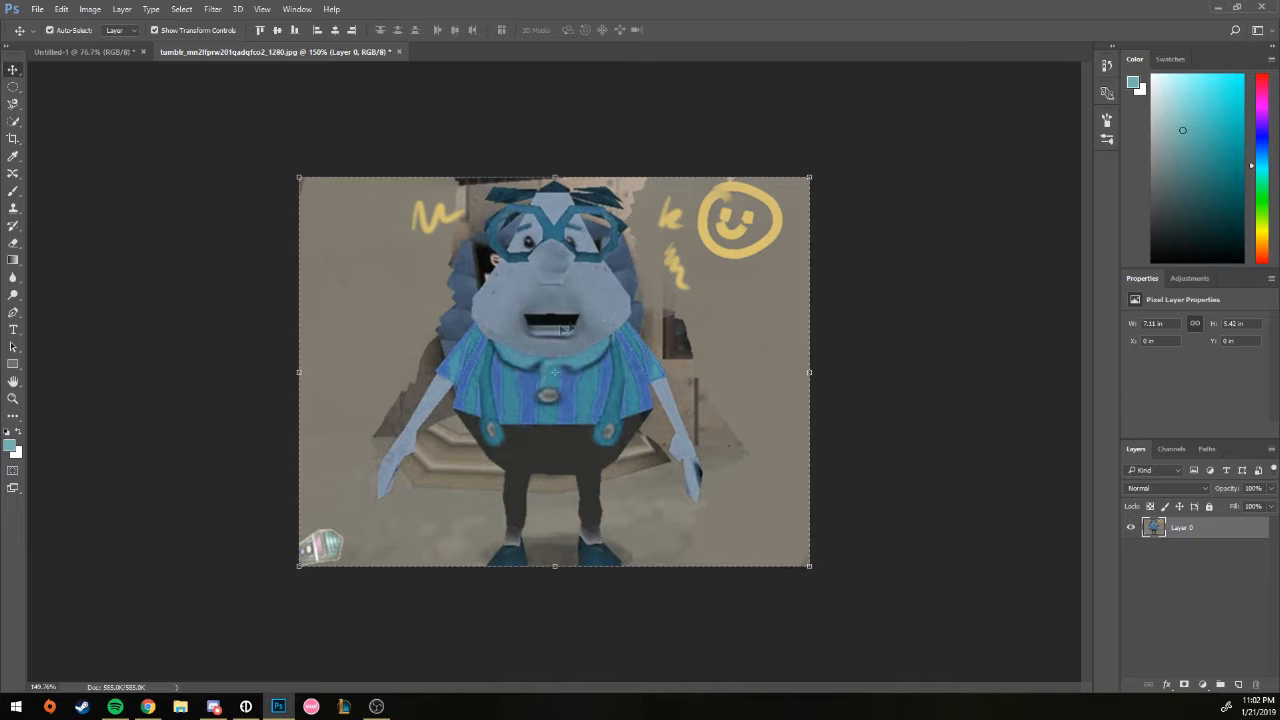
left_click(181, 9)
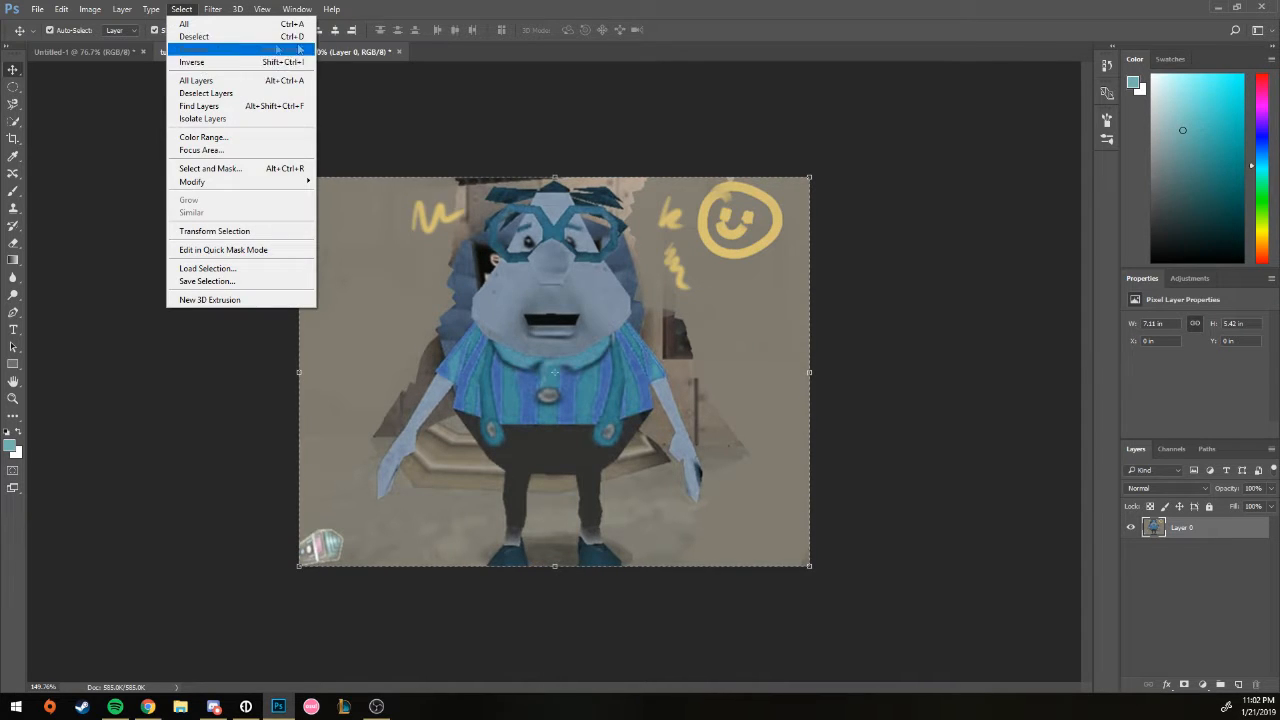
left_click(246, 37)
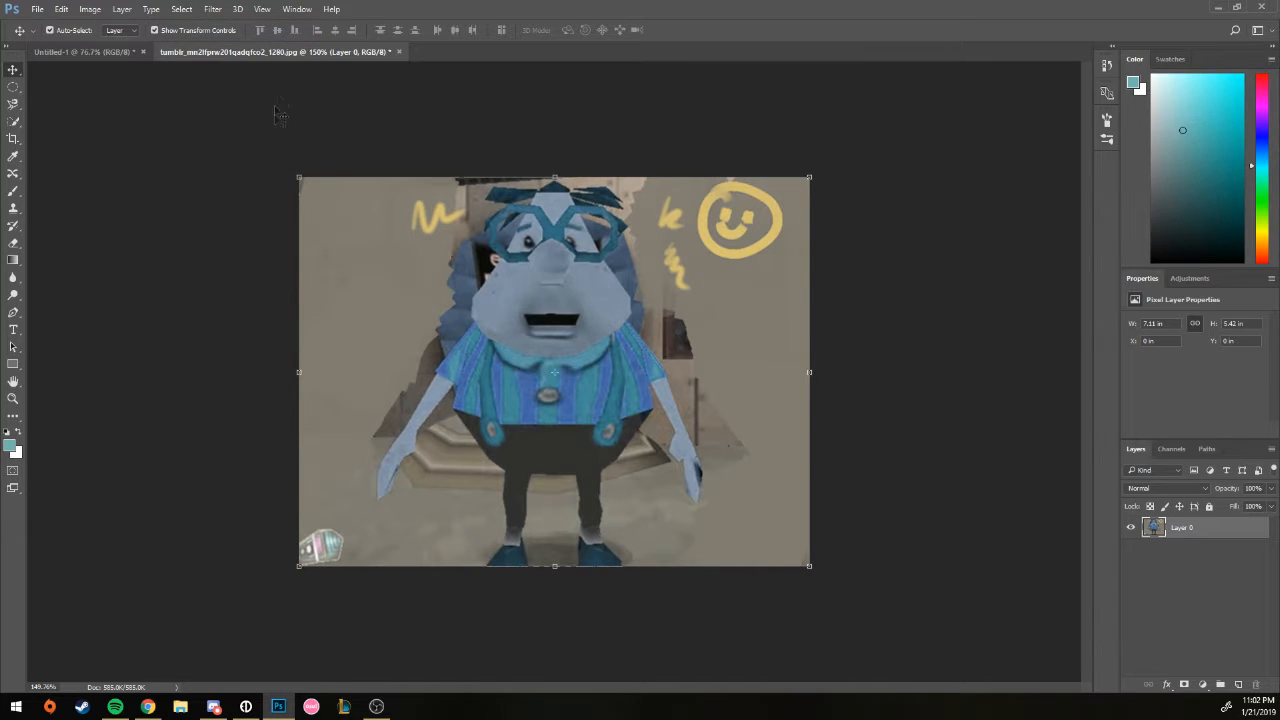
Step: Draw a circular elliptical-marquee selection around the face and invert it
left_click(13, 87)
left_click_drag(571, 245, 594, 384)
left_click(185, 8)
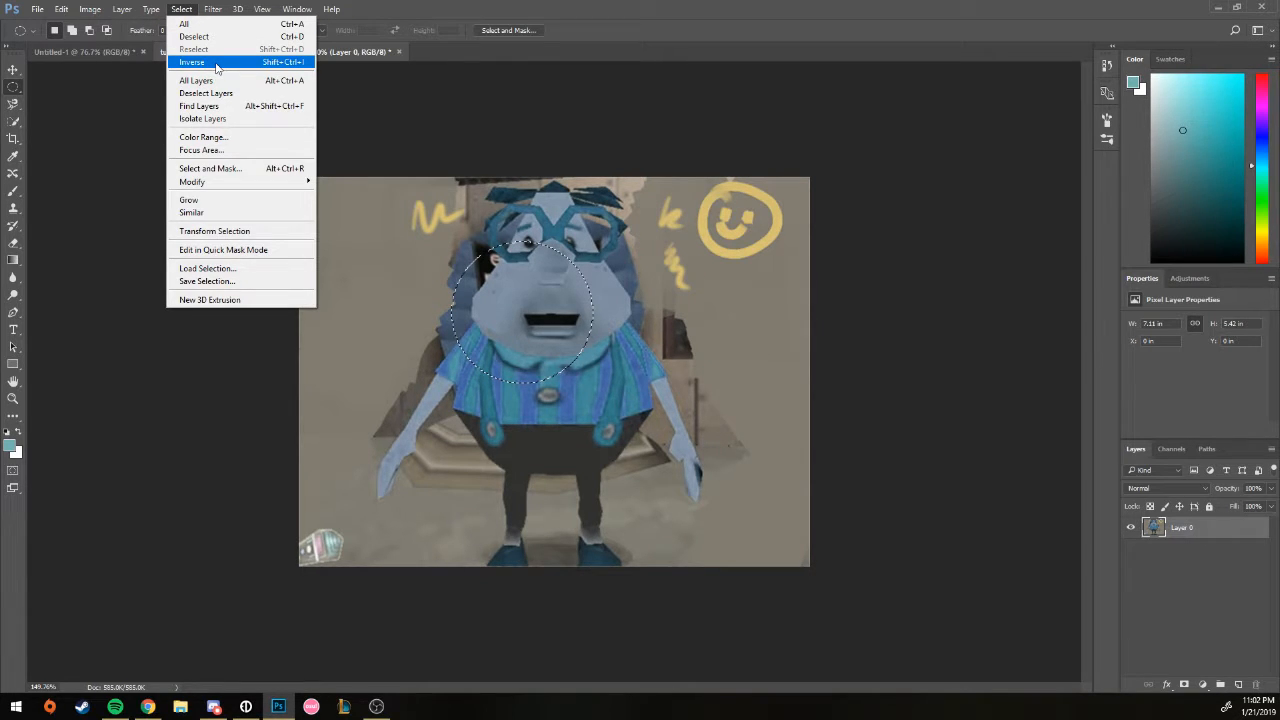
left_click(216, 64)
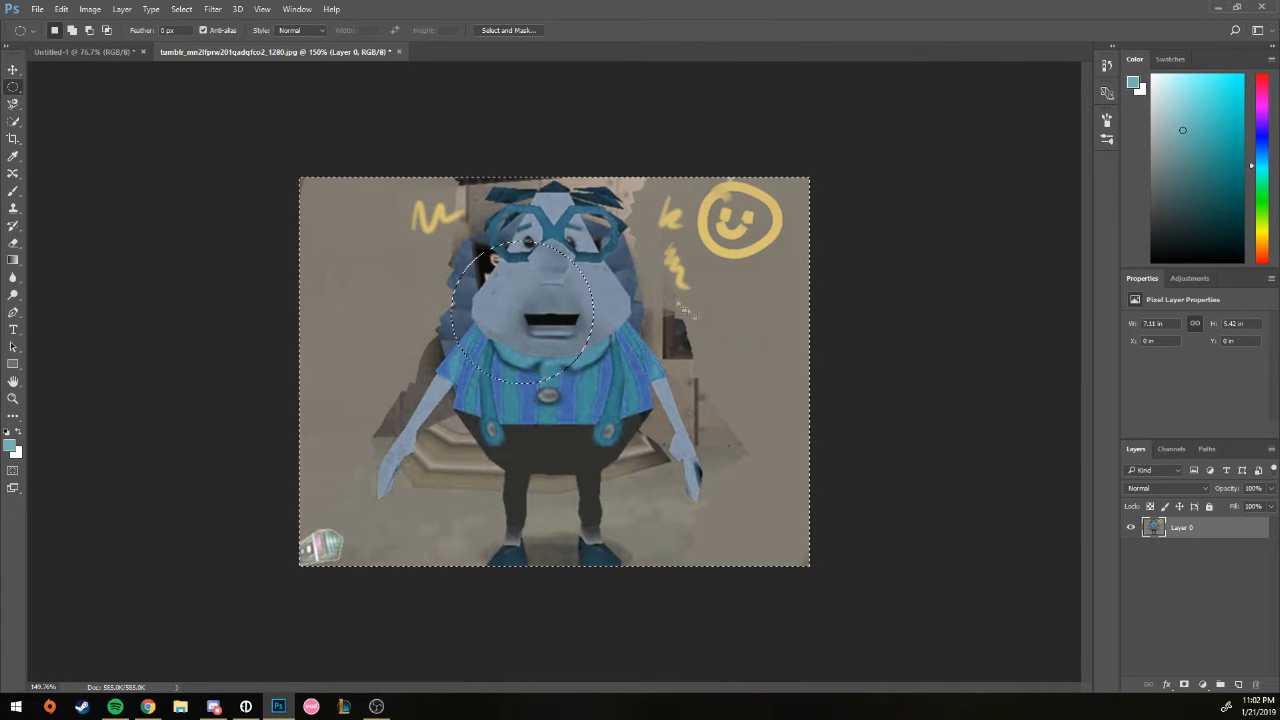
left_click(208, 14)
mouse_move(193, 18)
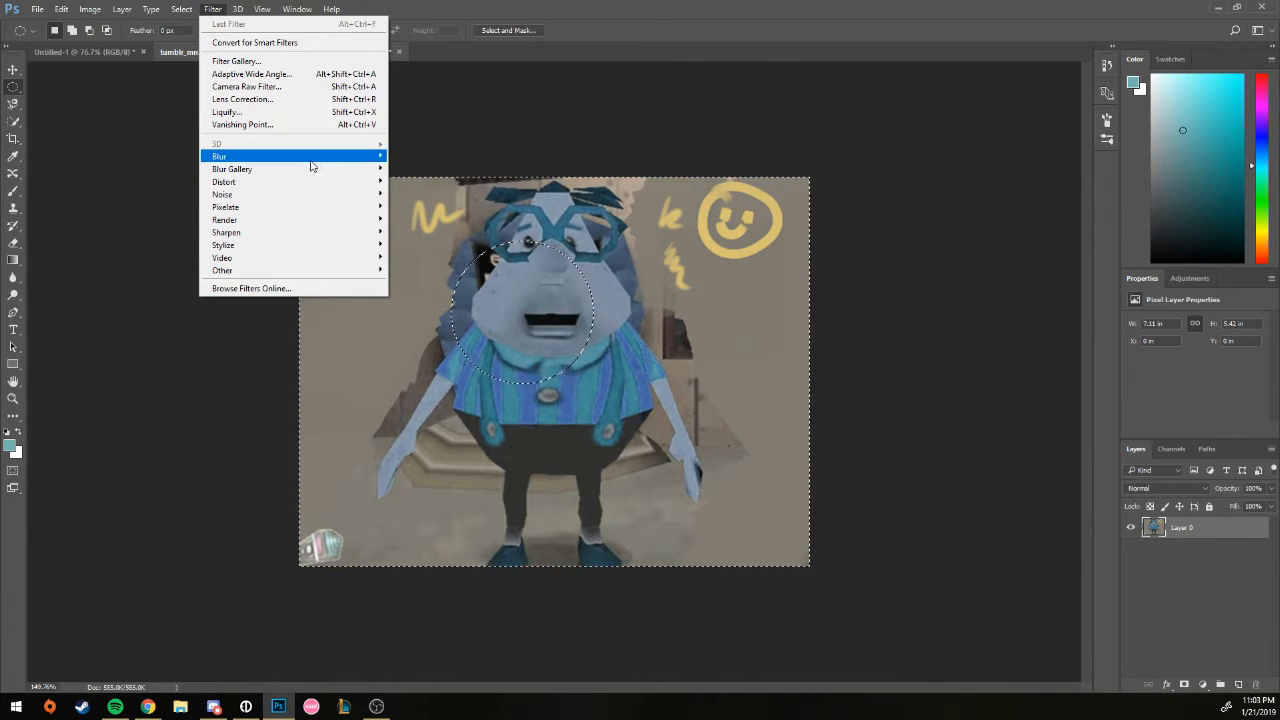
Step: Browse the Filter menu's Blur, Pixelate and Sharpen submenus, the 3D menu, then the View menu
mouse_move(380, 158)
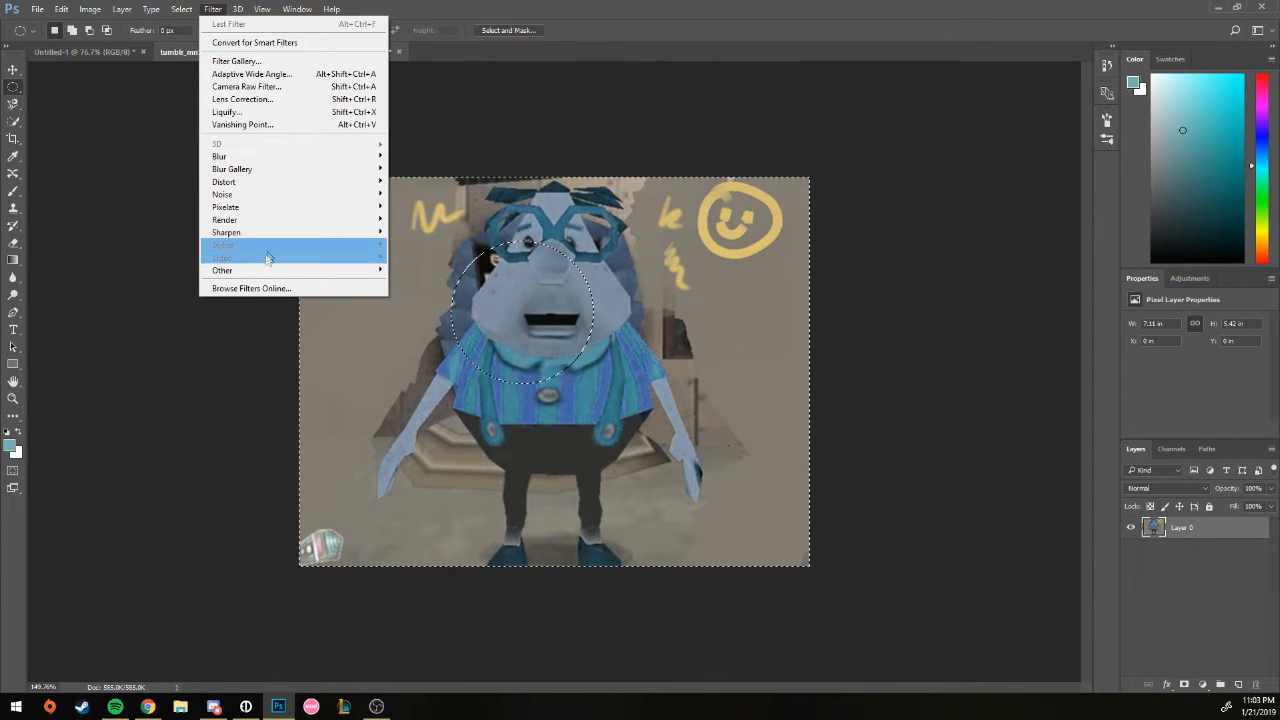
mouse_move(235, 210)
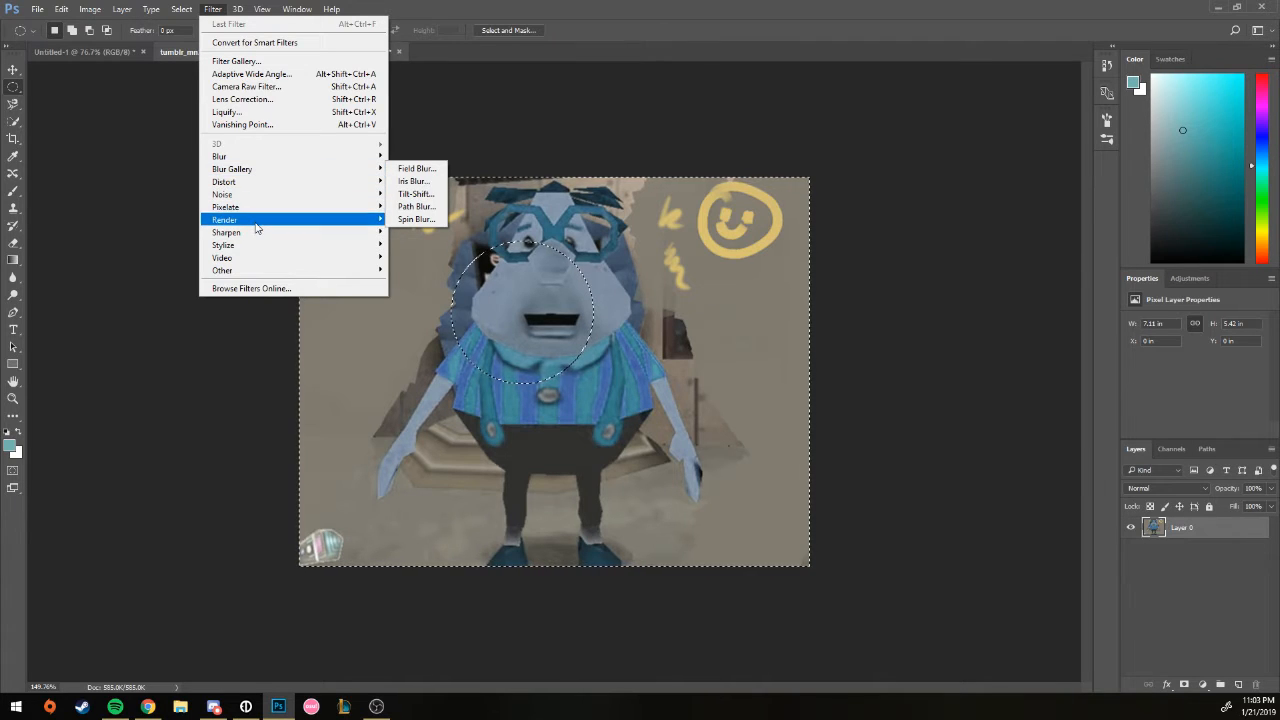
mouse_move(257, 240)
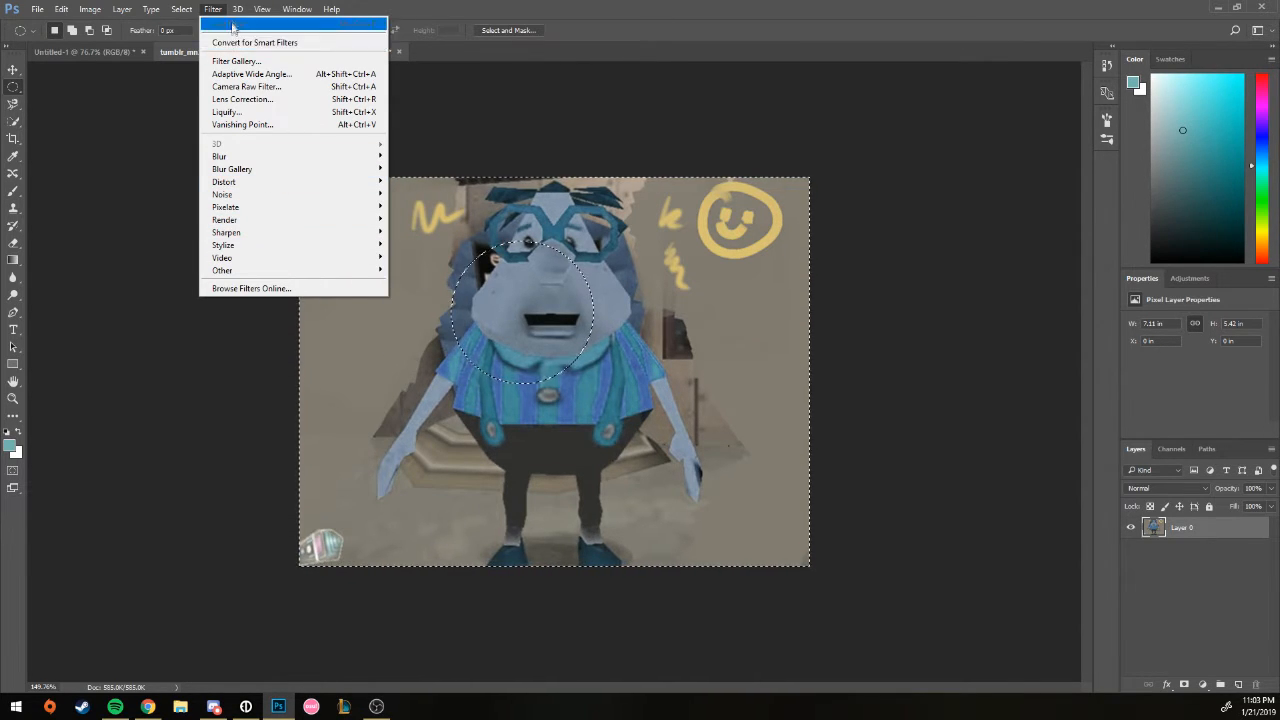
mouse_move(235, 13)
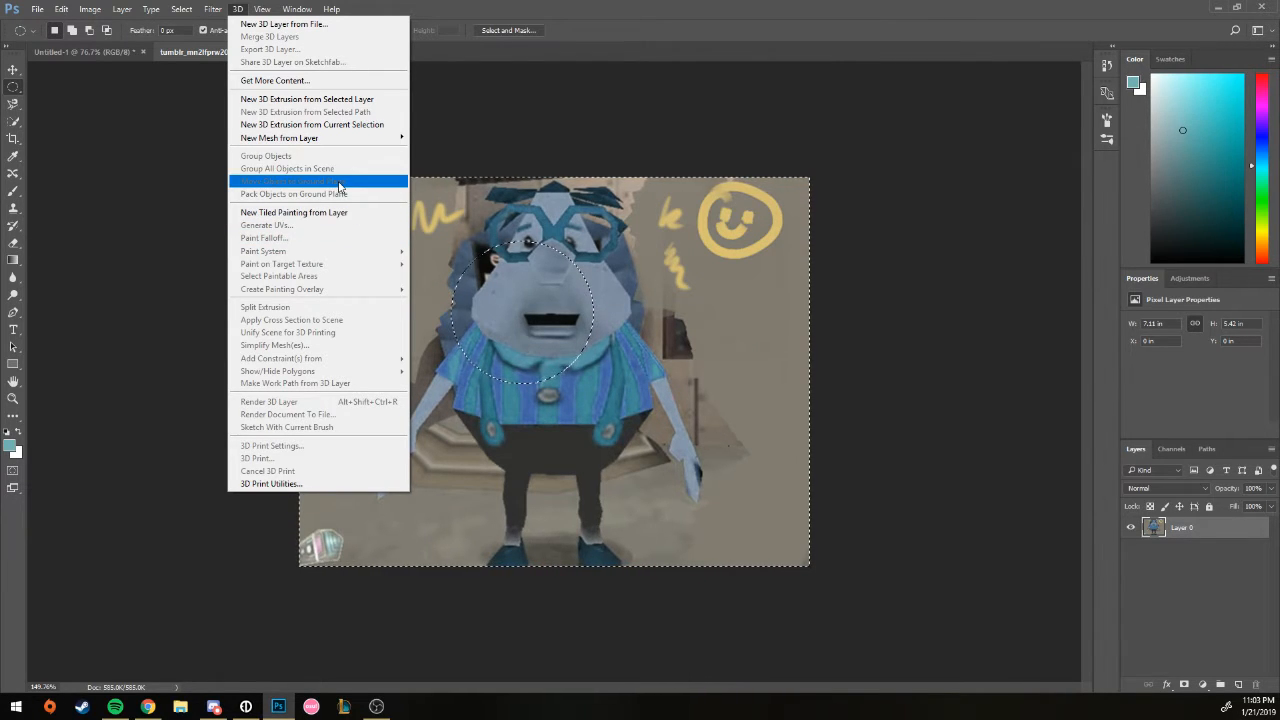
mouse_move(275, 13)
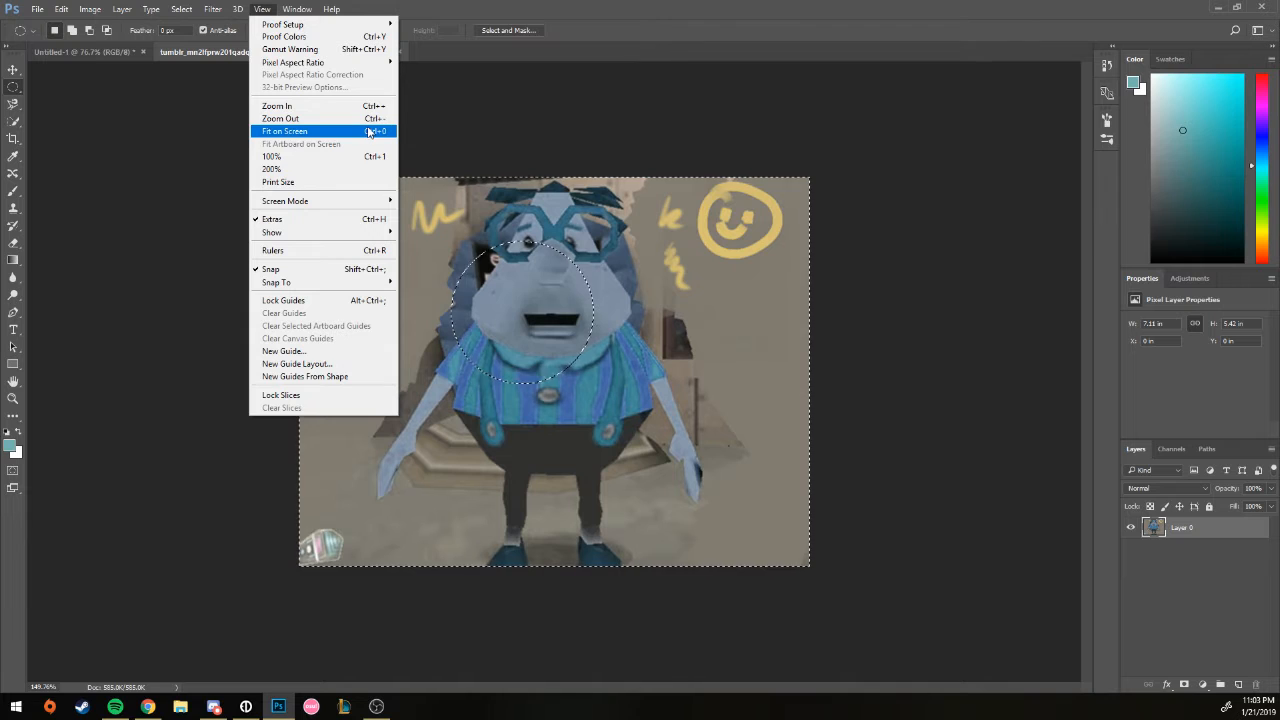
Step: Display the image at Print Size and open the Timeline panel
left_click(333, 183)
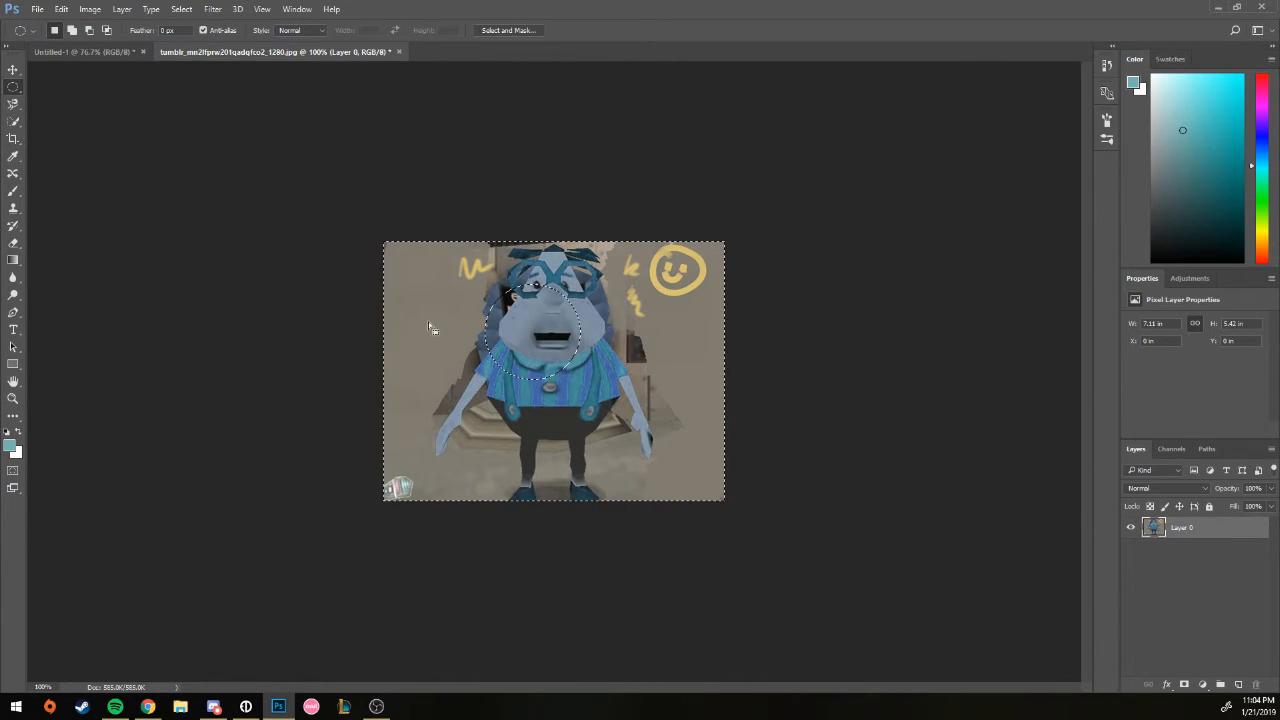
left_click(213, 9)
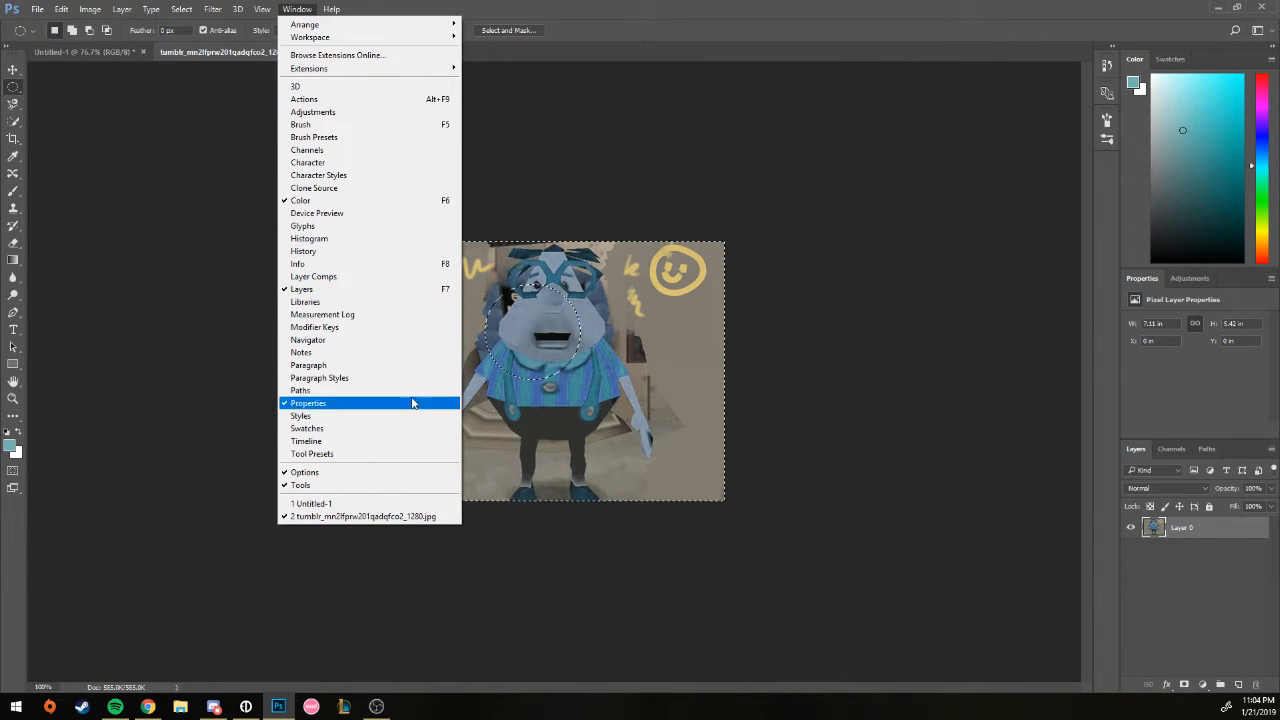
left_click(391, 446)
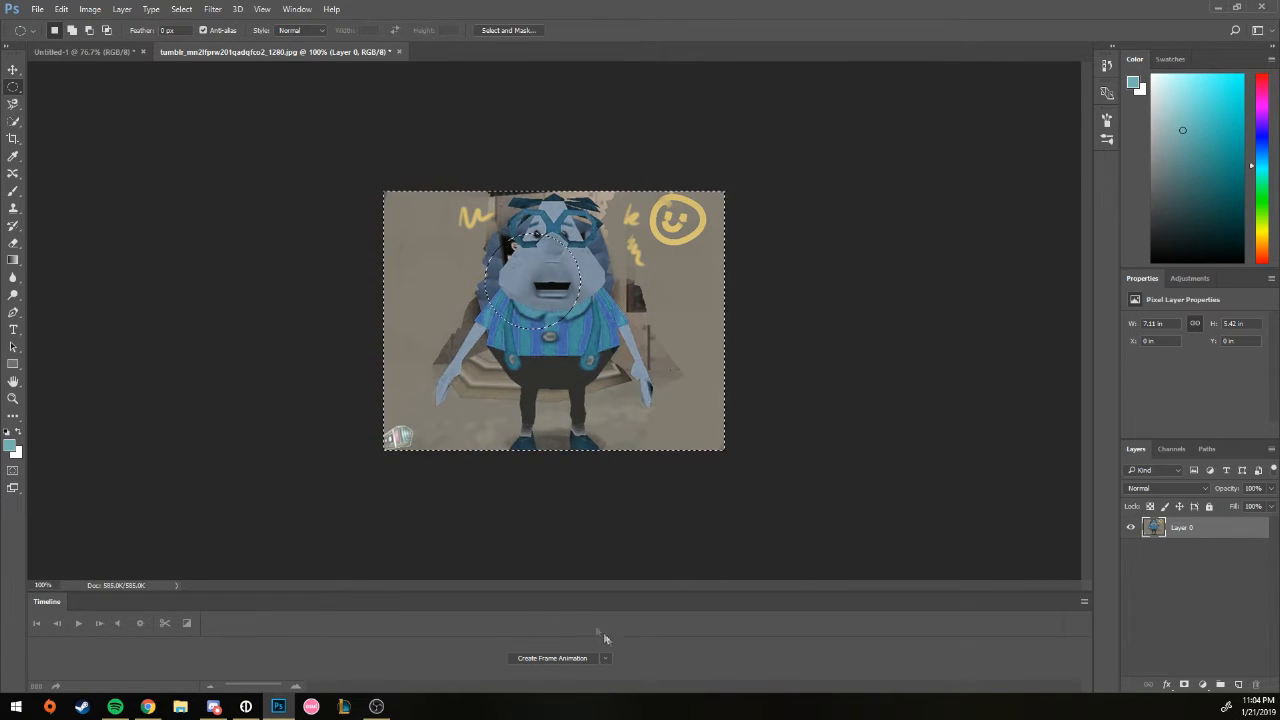
left_click(297, 9)
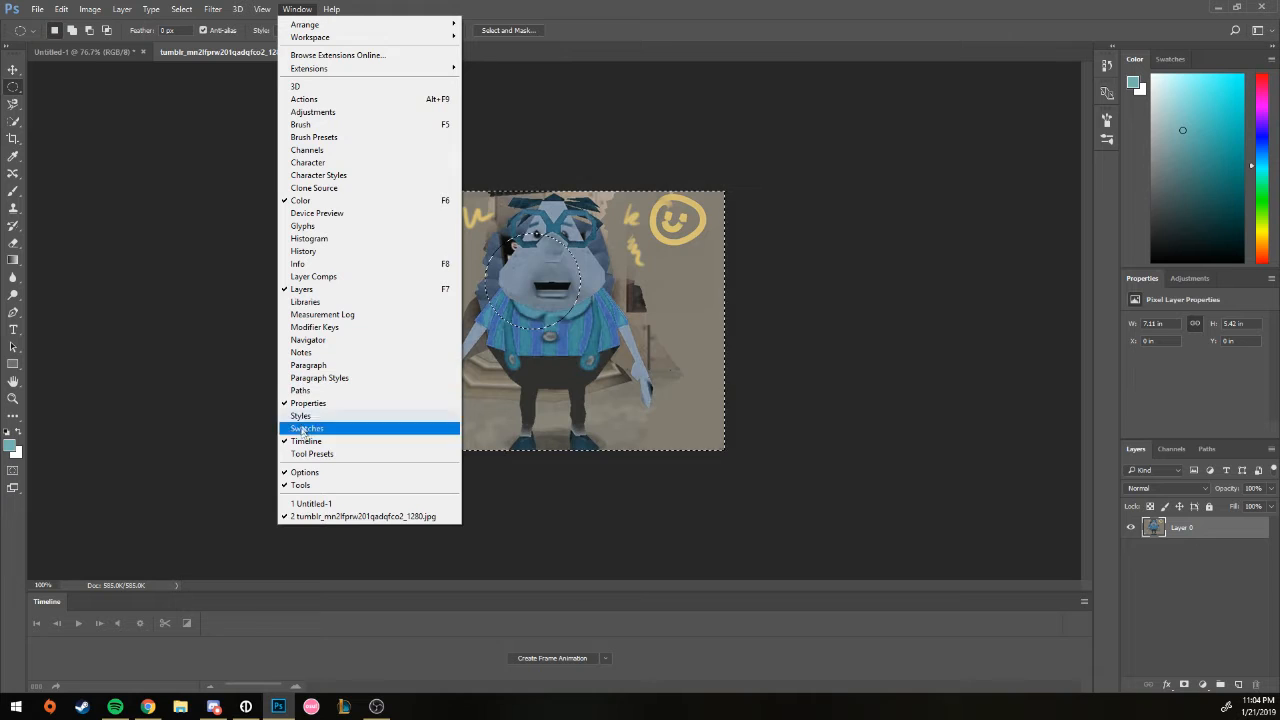
Step: Open the History panel, then look through the Help menu and dismiss it
left_click(305, 251)
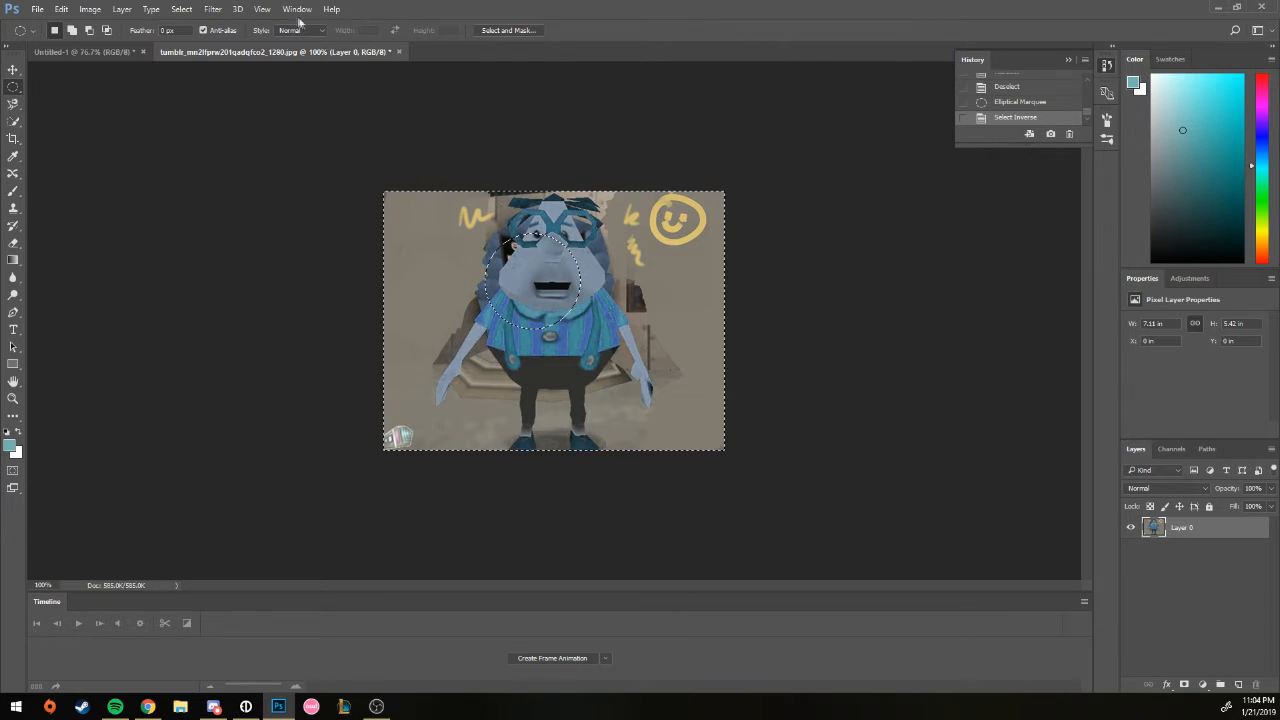
left_click(331, 9)
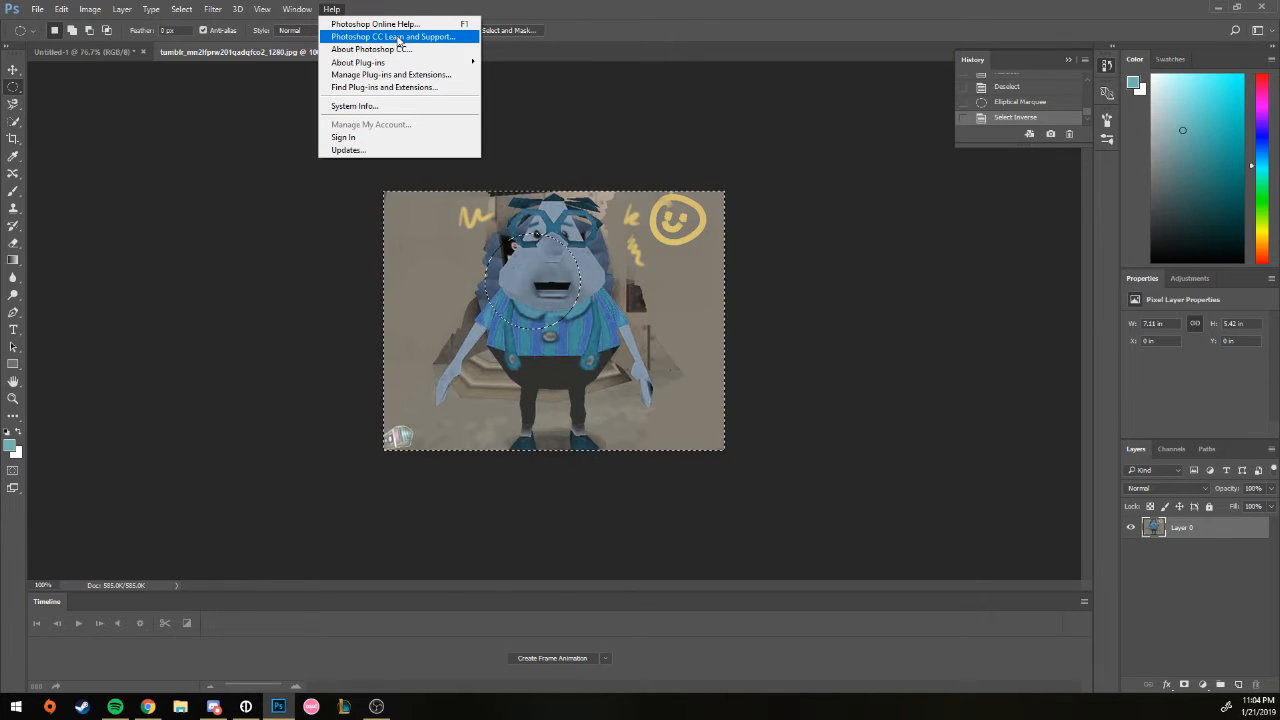
mouse_move(393, 66)
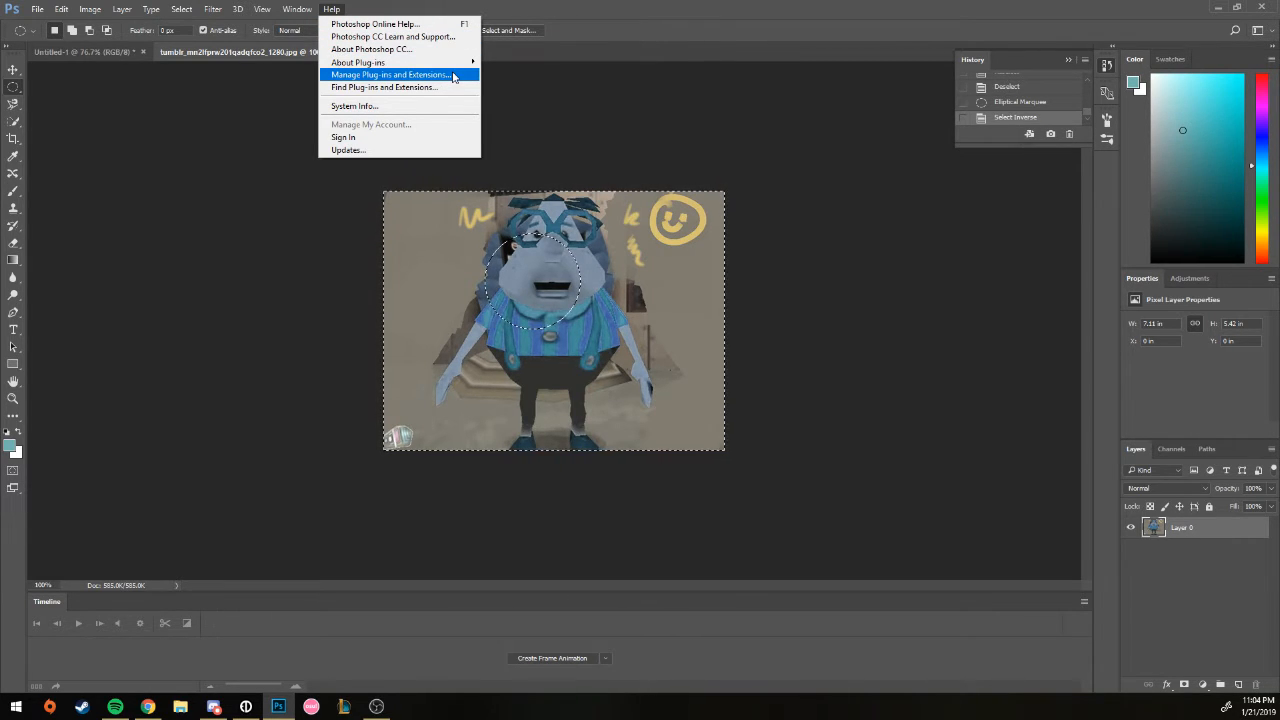
left_click(157, 223)
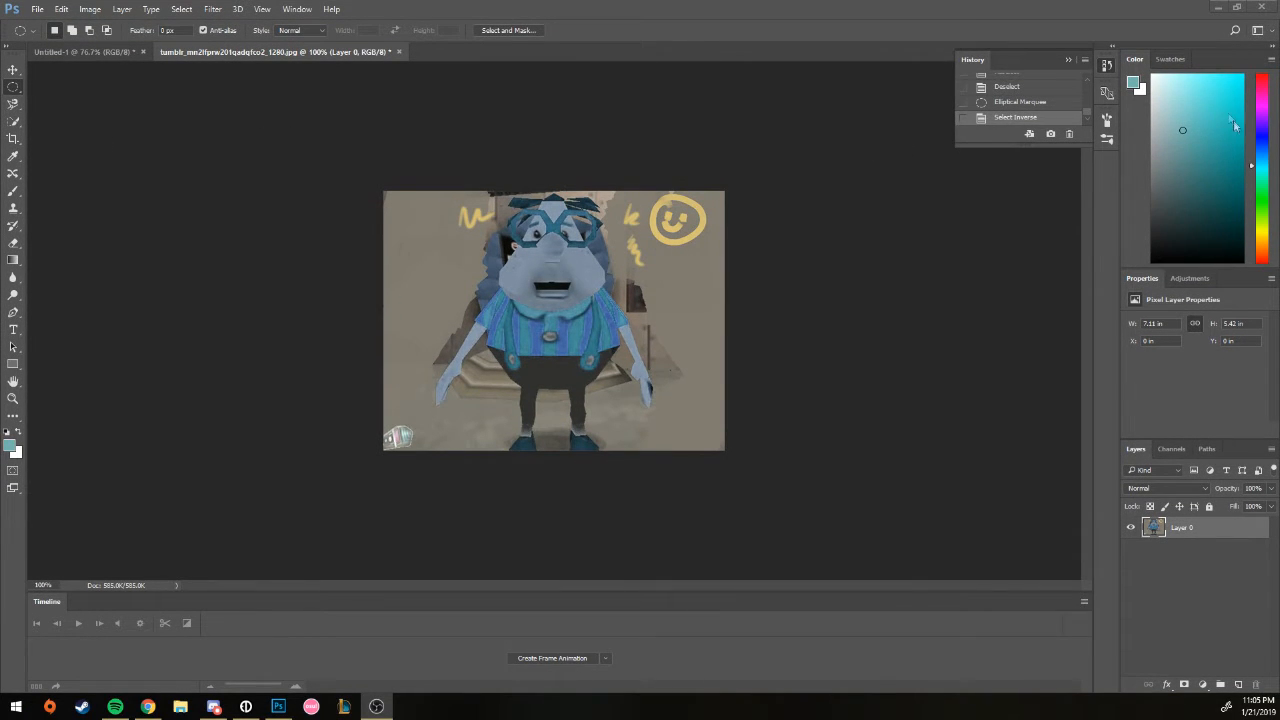
Step: Pick a darker grey-teal foreground colour, shift then clear the selection, keeping blend mode Normal
left_click_drag(1207, 164, 1171, 188)
left_click_drag(477, 294, 564, 298)
left_click(564, 297)
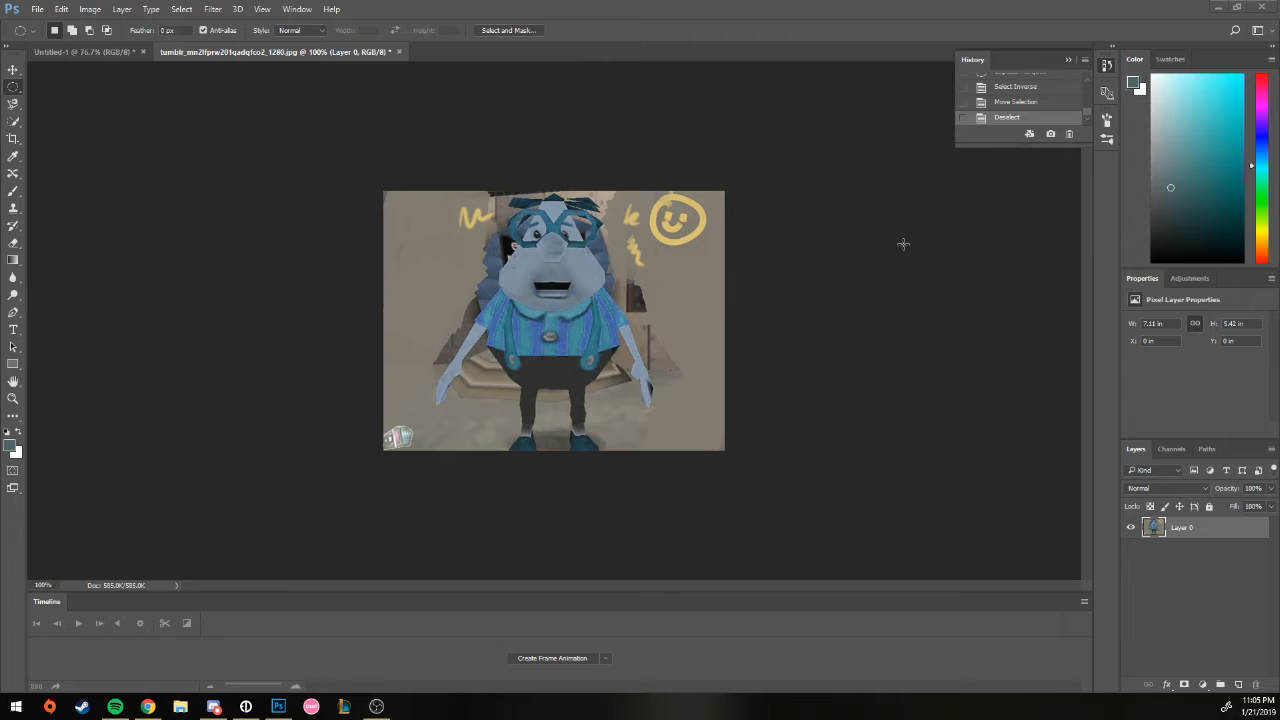
left_click(1162, 490)
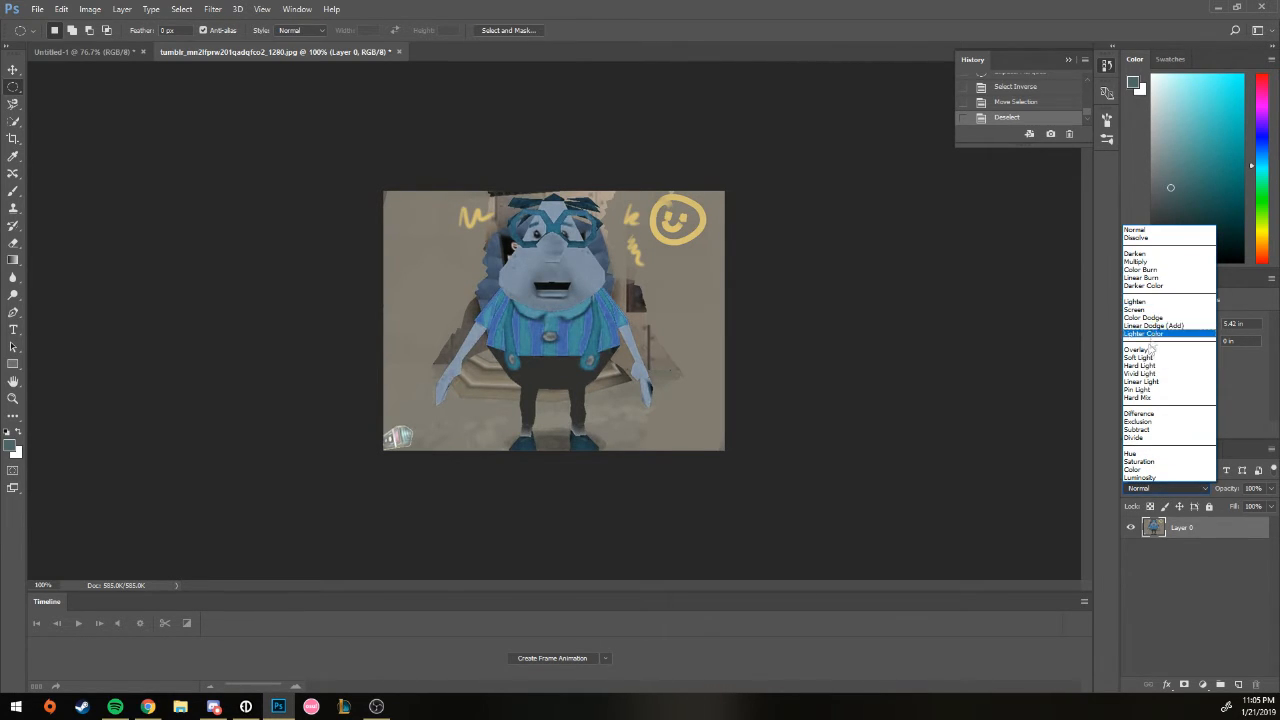
left_click(1179, 627)
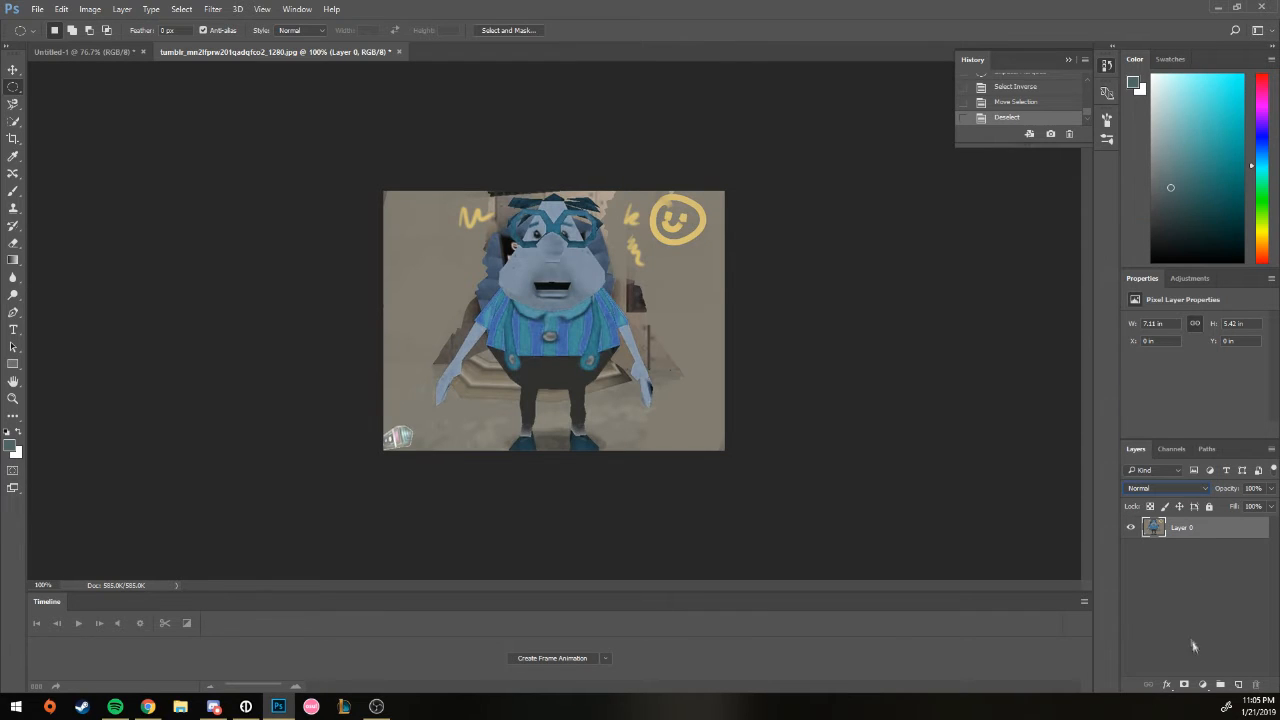
Step: Stack new empty layers, Layer 1 through Layer 6, above Layer 0
left_click(1236, 685)
left_click(1236, 685)
left_click(1236, 685)
left_click(1236, 685)
left_click(1236, 685)
left_click(1236, 685)
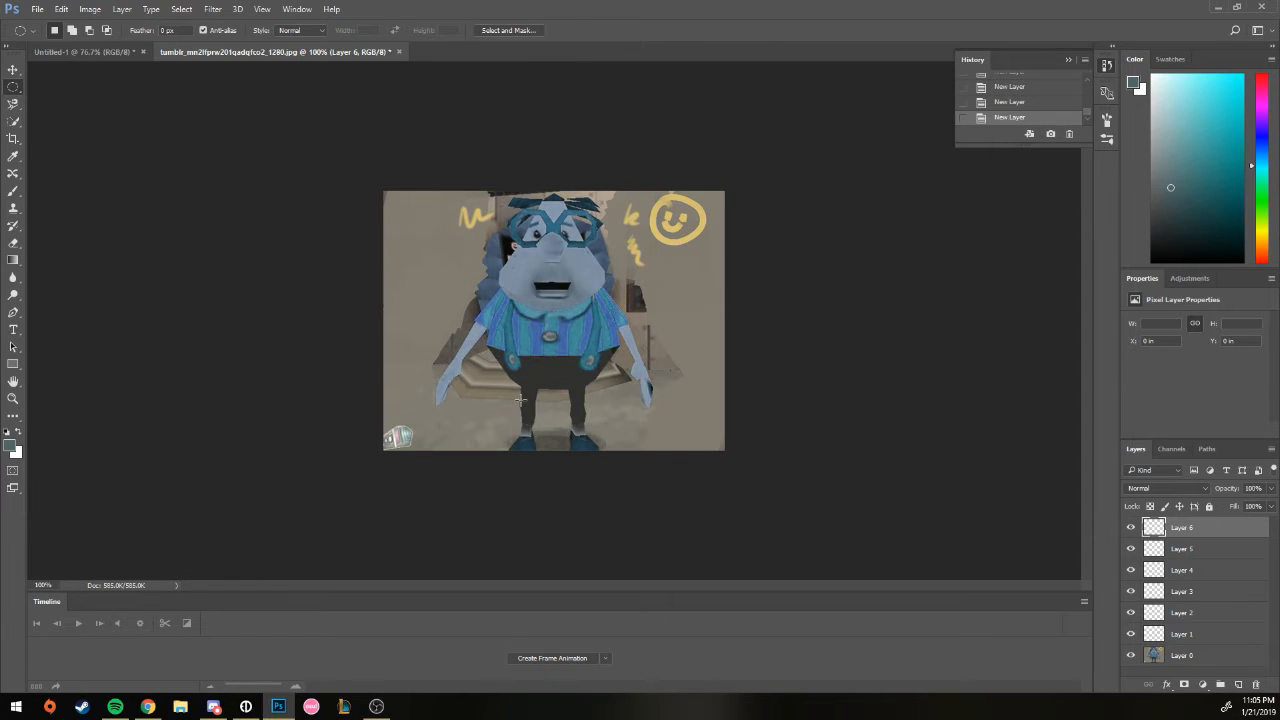
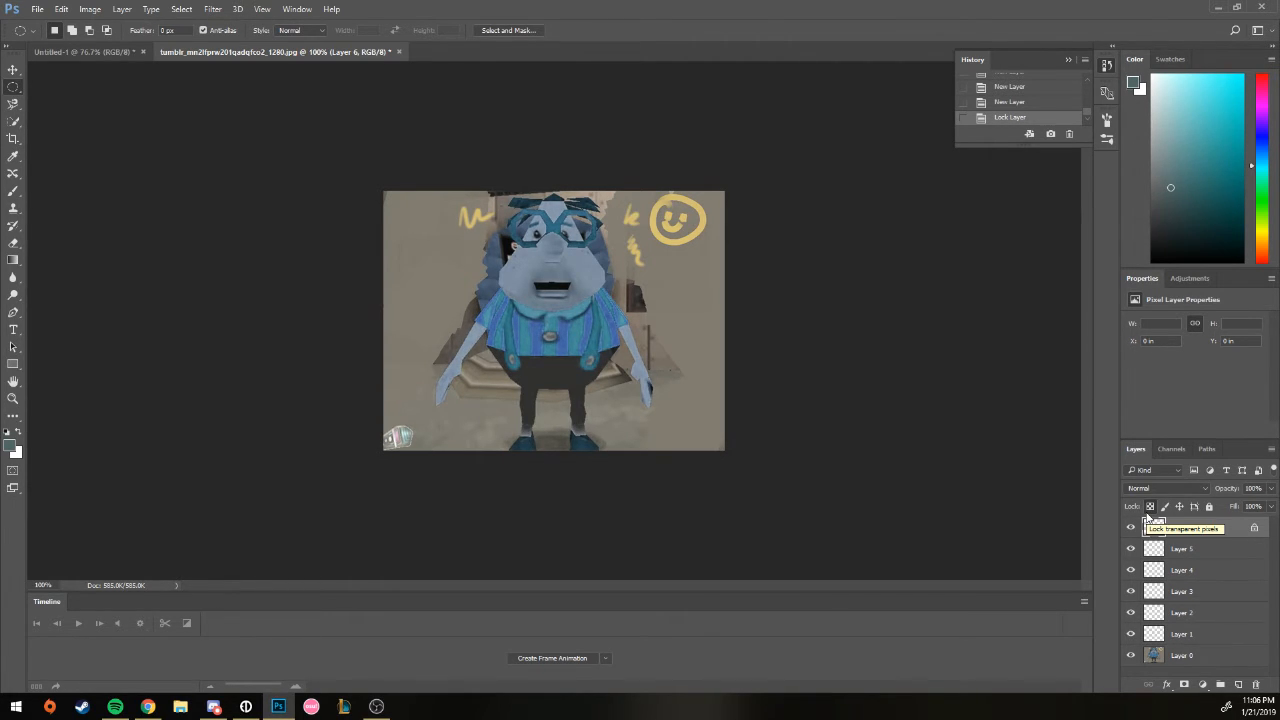
Step: Toggle Layer 6's locks, then draw and clear an elliptical selection on the lower canvas
left_click(1149, 508)
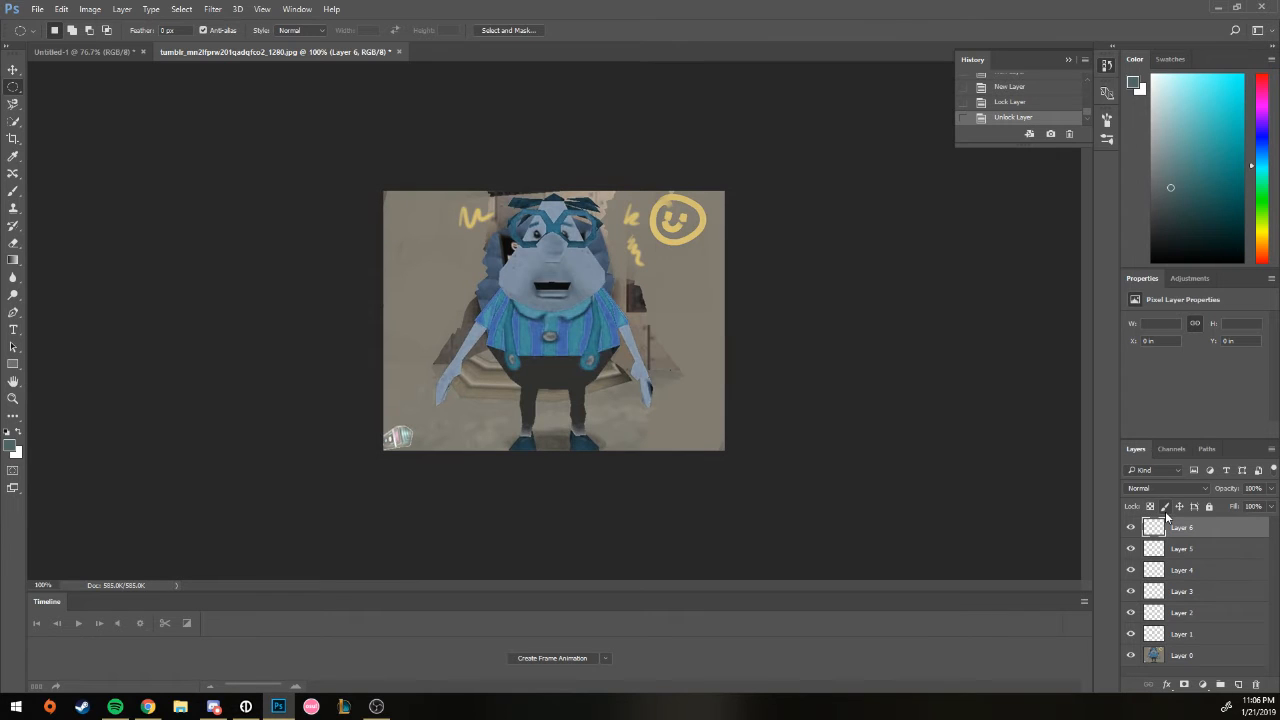
left_click(1165, 508)
left_click_drag(702, 409, 544, 398)
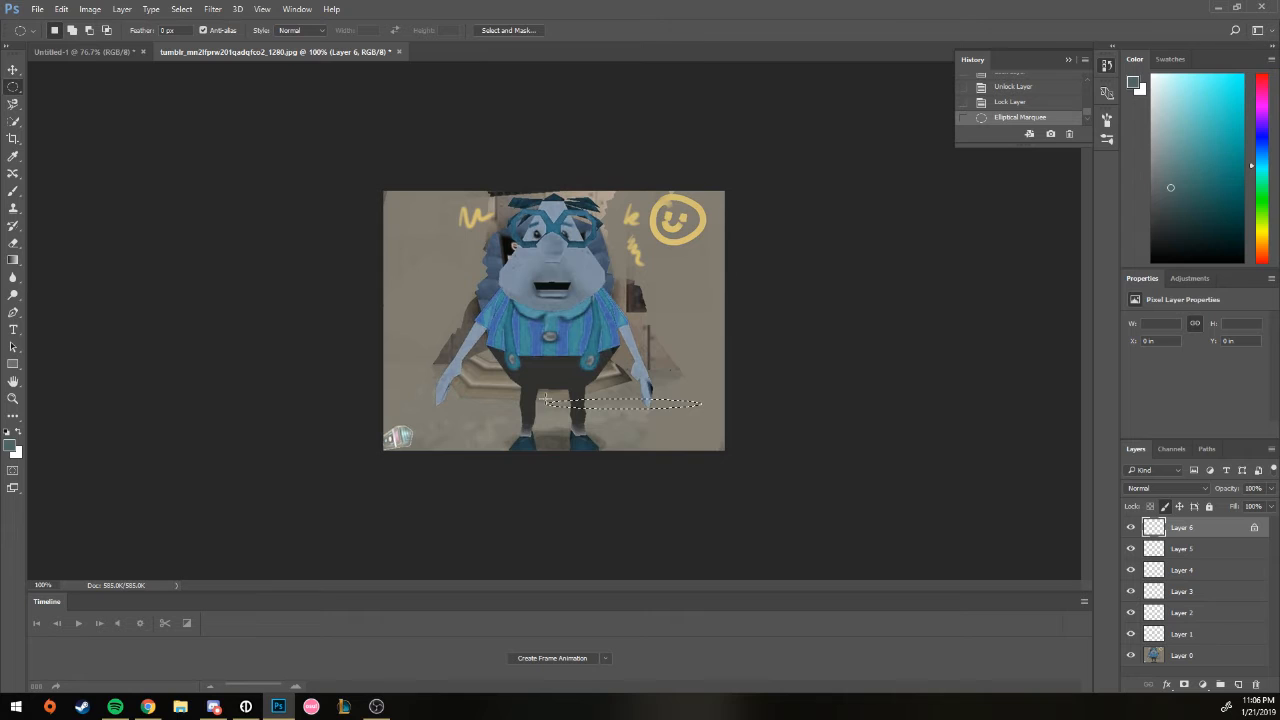
left_click(548, 432)
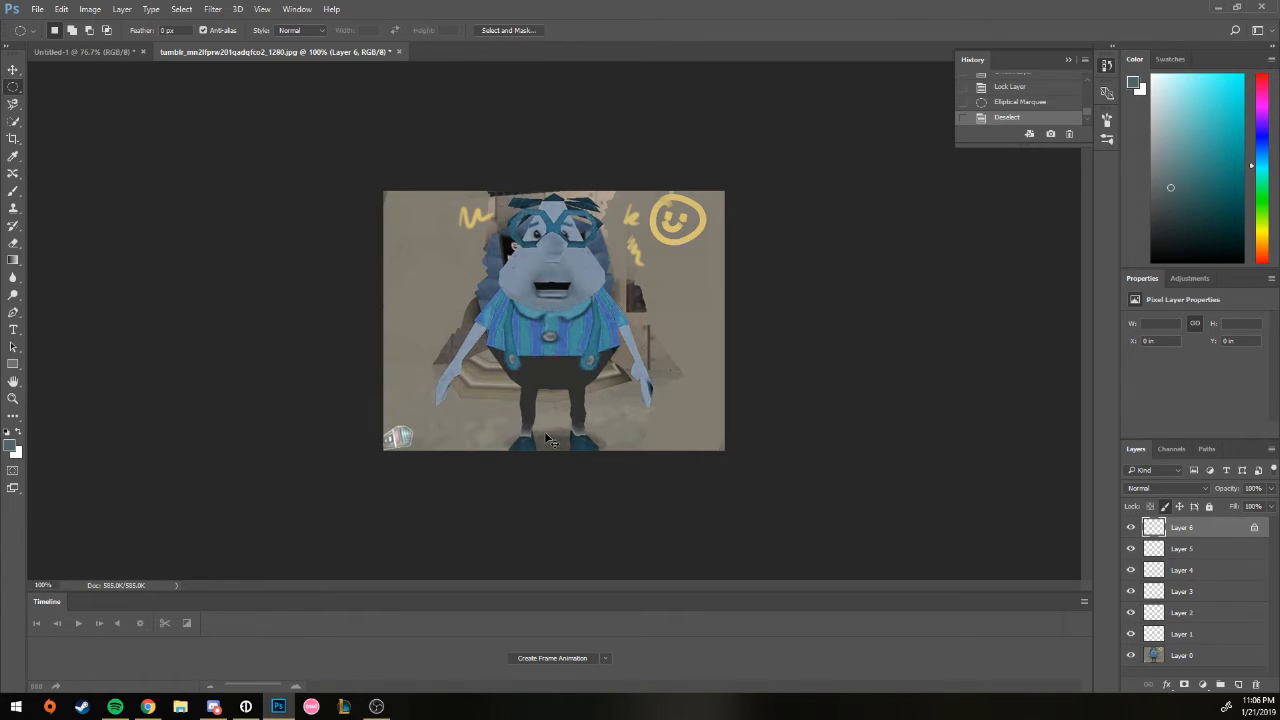
Step: Try brushing on locked Layer 6, change its locks, and undo an accidental Layer 0 move
left_click(13, 190)
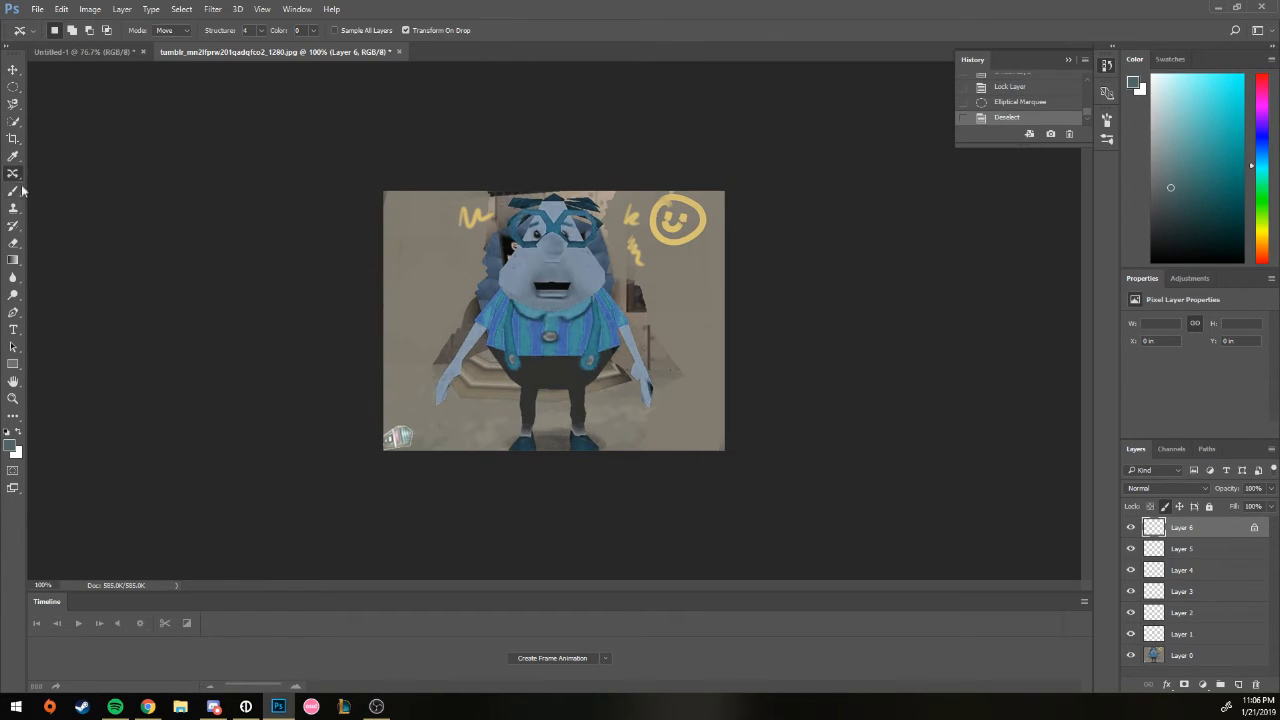
left_click(451, 244)
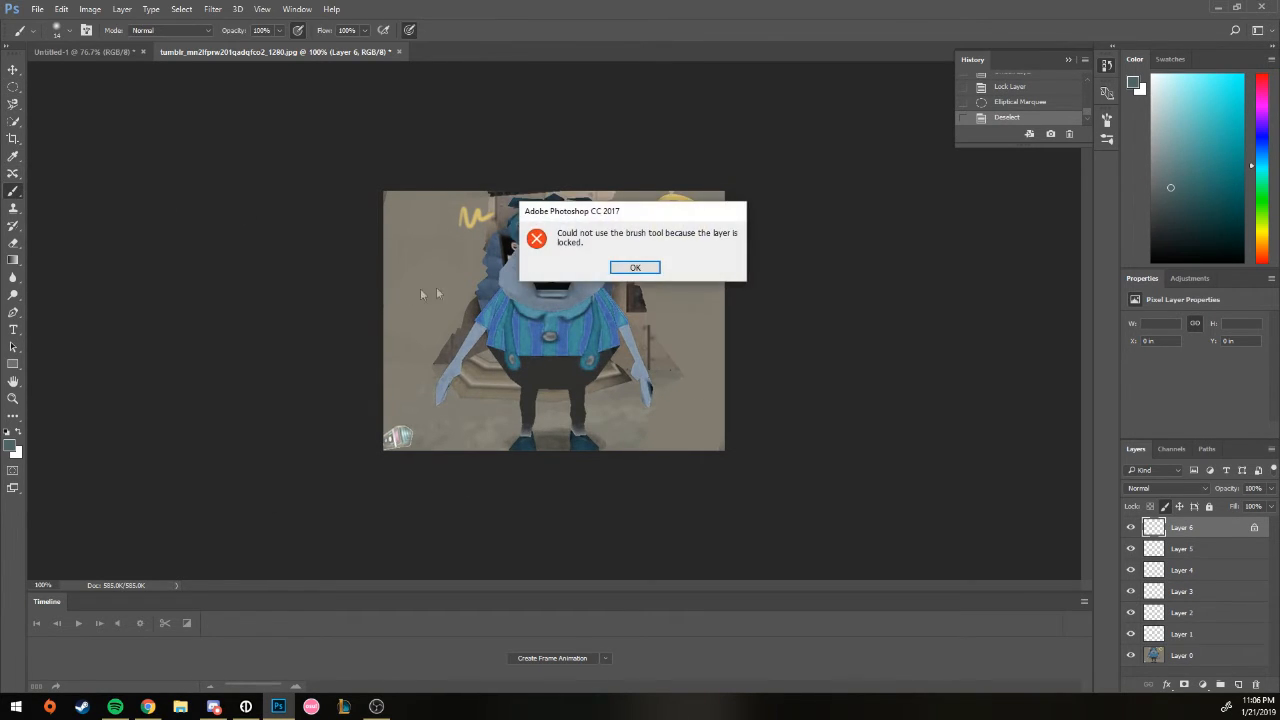
left_click(633, 268)
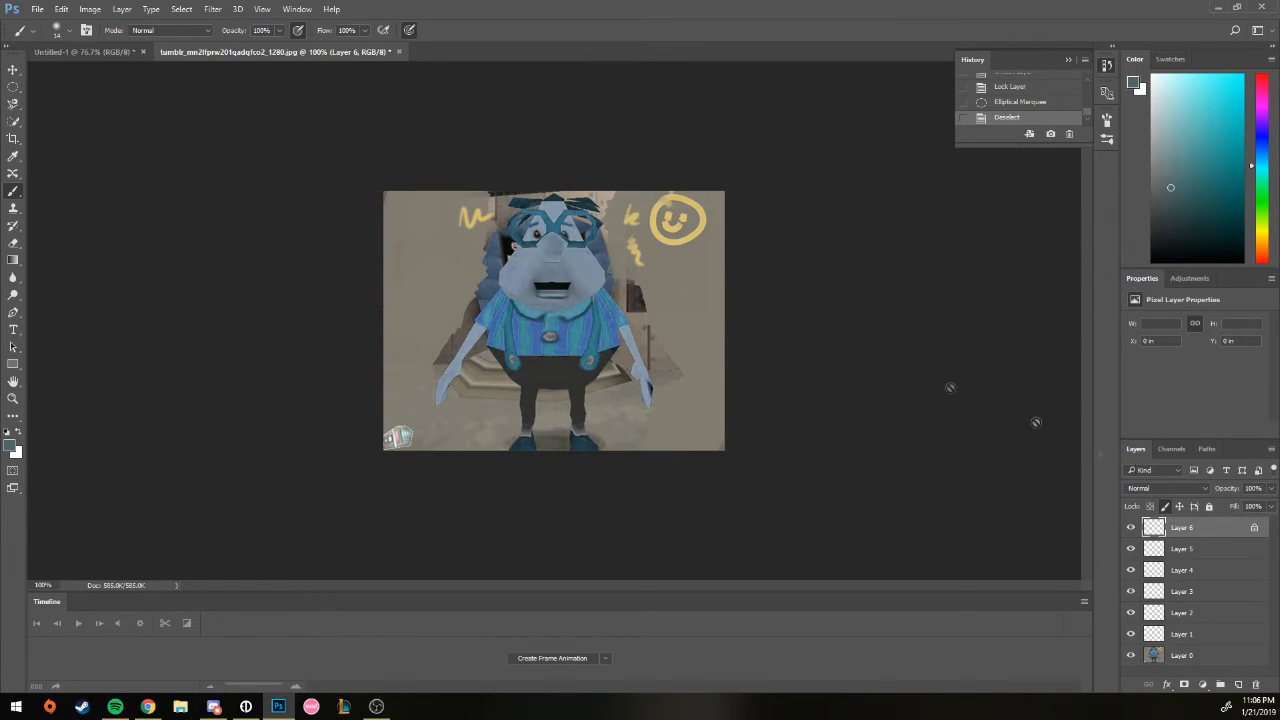
left_click(1165, 507)
left_click(1181, 507)
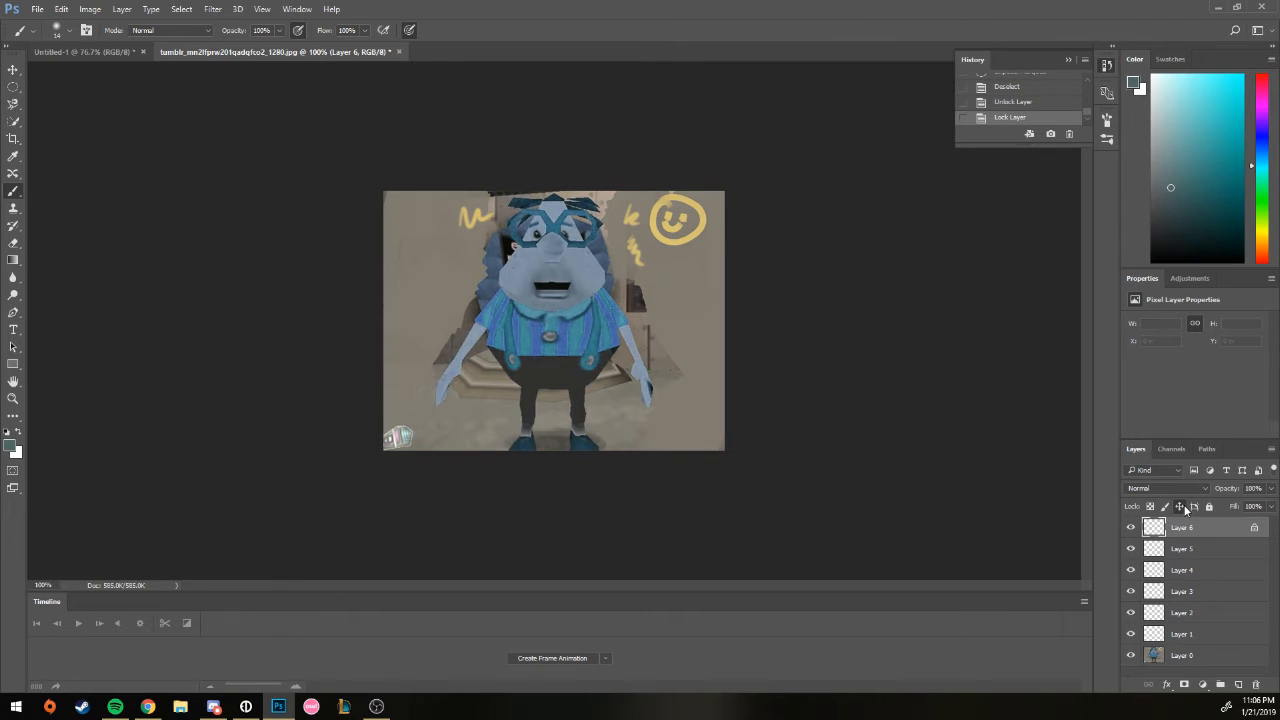
left_click_drag(713, 427, 720, 393)
key("ctrl+z")
Step: Paint a blue-grey circle with eyes and a smile beside the character on Layer 6
left_click(1164, 505)
left_click(1164, 505)
mouse_move(650, 310)
left_mouse_down()
mouse_move(679, 322)
mouse_move(639, 395)
mouse_move(594, 397)
mouse_move(608, 279)
mouse_move(656, 344)
left_mouse_up()
left_click(613, 325)
left_click(638, 327)
Step: Repaint the smiley circle in cyan with a larger brush
left_click(1150, 506)
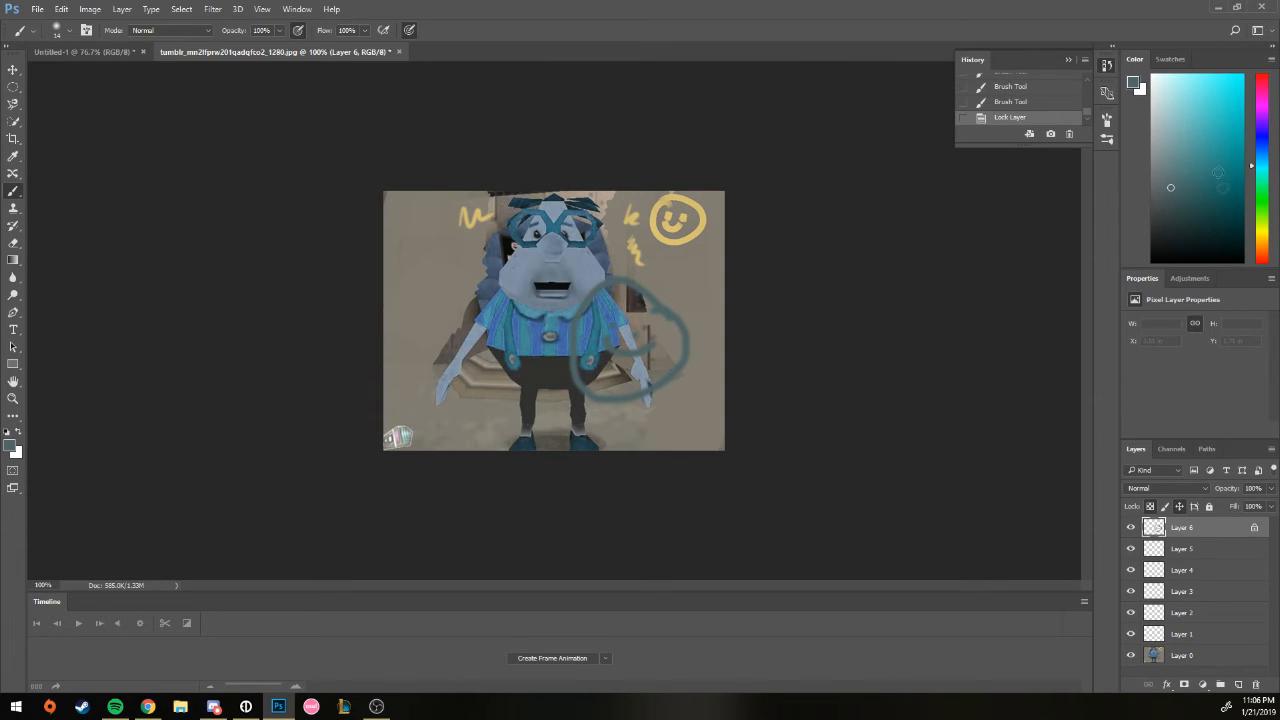
left_click(1227, 81)
right_click(773, 290)
right_click(672, 303)
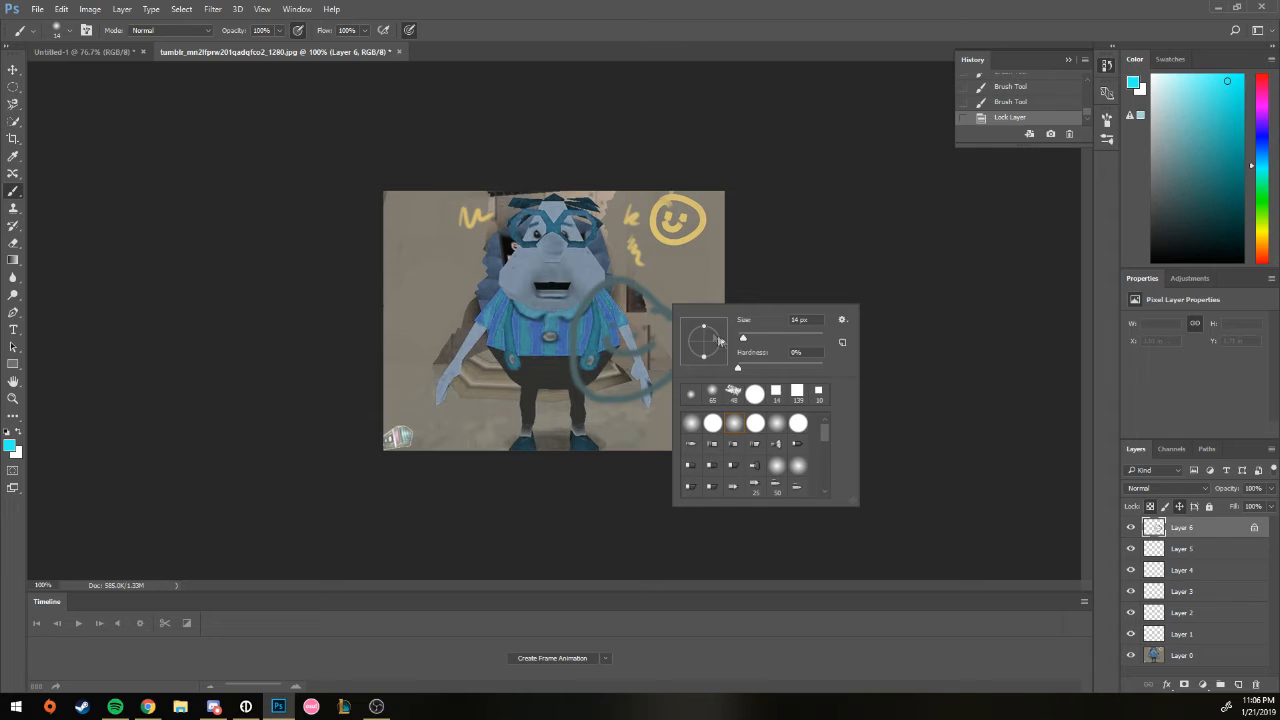
mouse_move(638, 321)
left_mouse_down()
mouse_move(628, 348)
mouse_move(712, 361)
left_mouse_up()
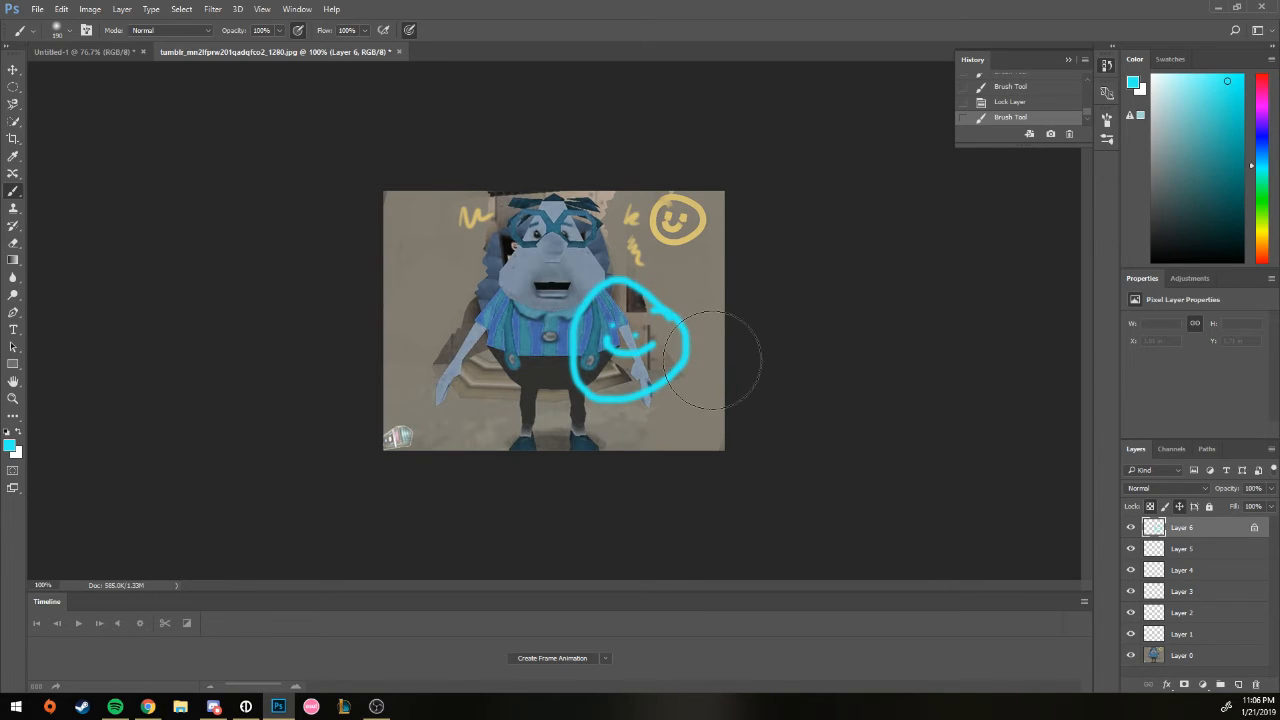
left_click(1150, 507)
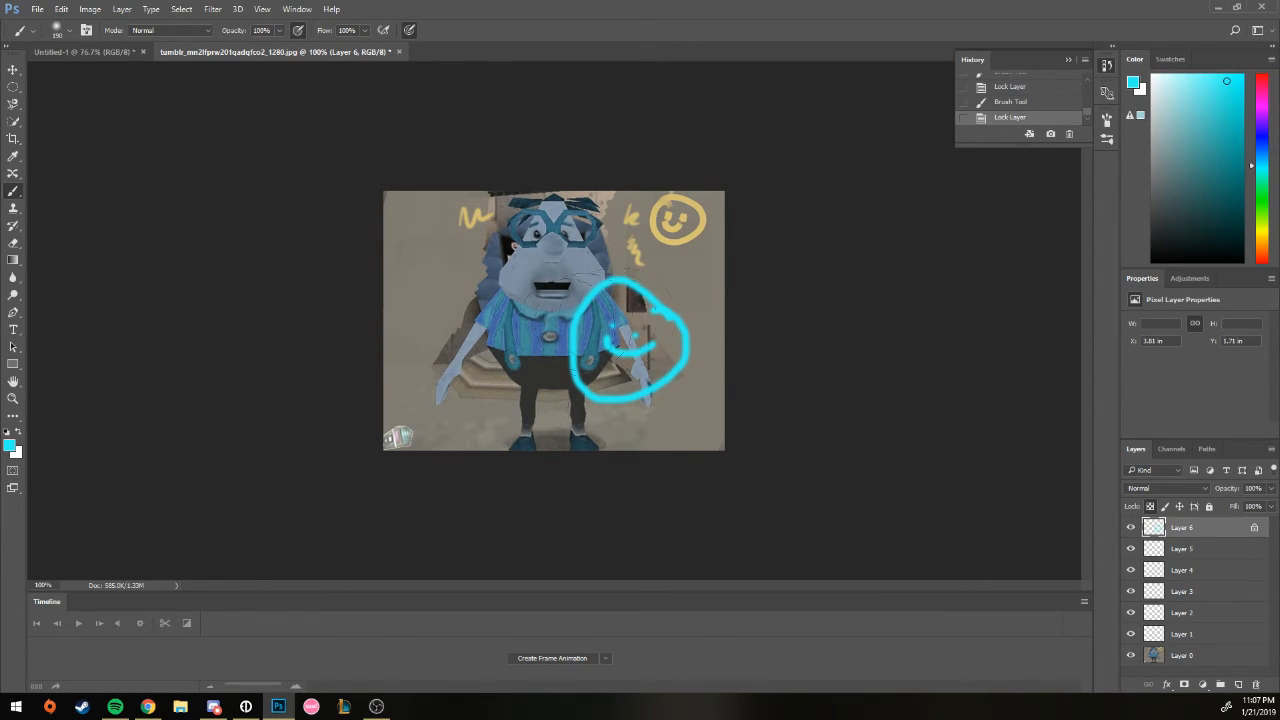
mouse_move(622, 329)
left_mouse_down()
mouse_move(624, 309)
mouse_move(625, 350)
left_mouse_up()
Step: Trace over the cyan circle in a green shade
left_click_drag(1262, 165, 1262, 203)
left_click(1224, 138)
mouse_move(663, 334)
left_mouse_down()
mouse_move(615, 398)
mouse_move(578, 350)
left_mouse_up()
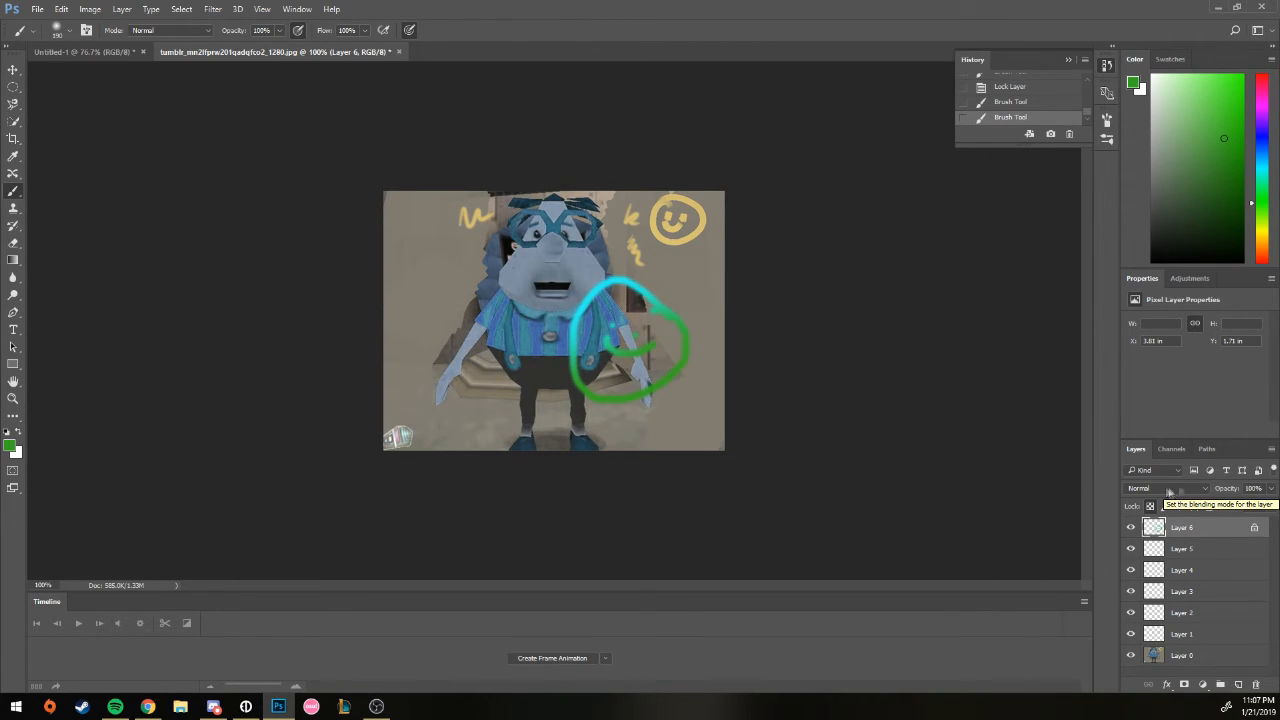
left_click(1270, 488)
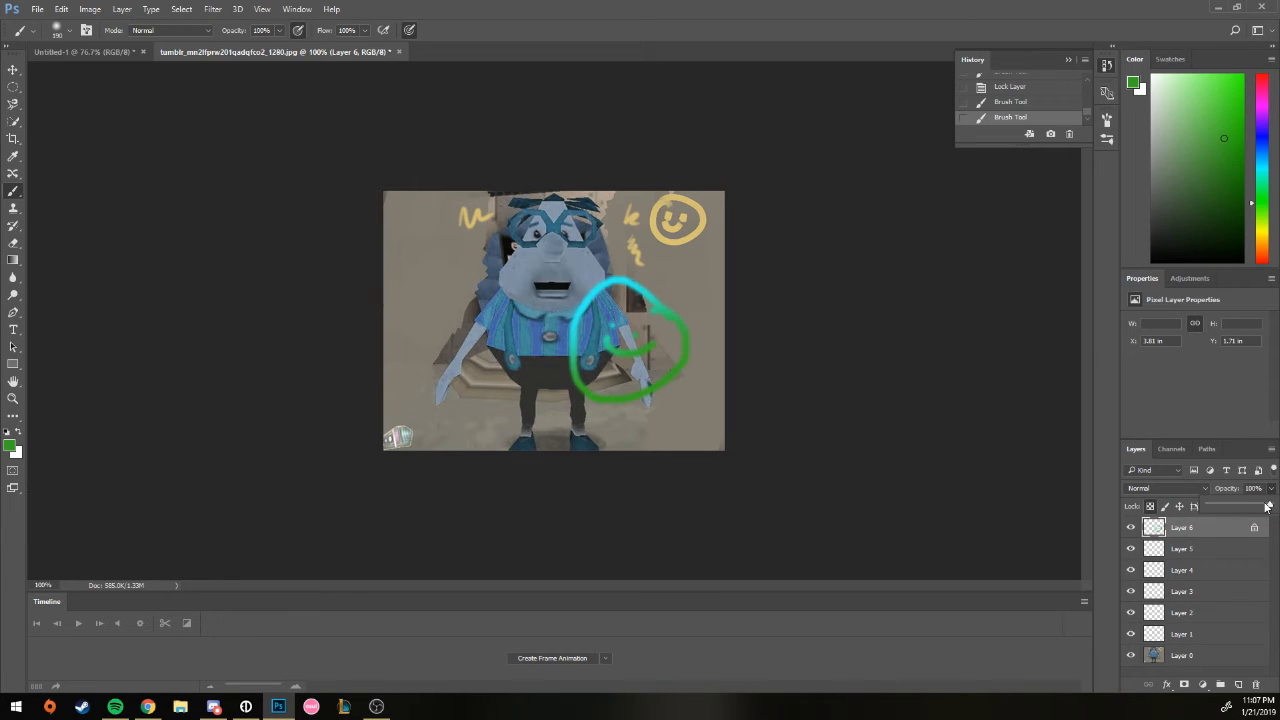
Step: Adjust Layer 6's Opacity and Fill sliders, then add Group 1 at the top of the stack
mouse_move(1263, 505)
left_mouse_down()
mouse_move(1208, 505)
mouse_move(1270, 505)
left_mouse_up()
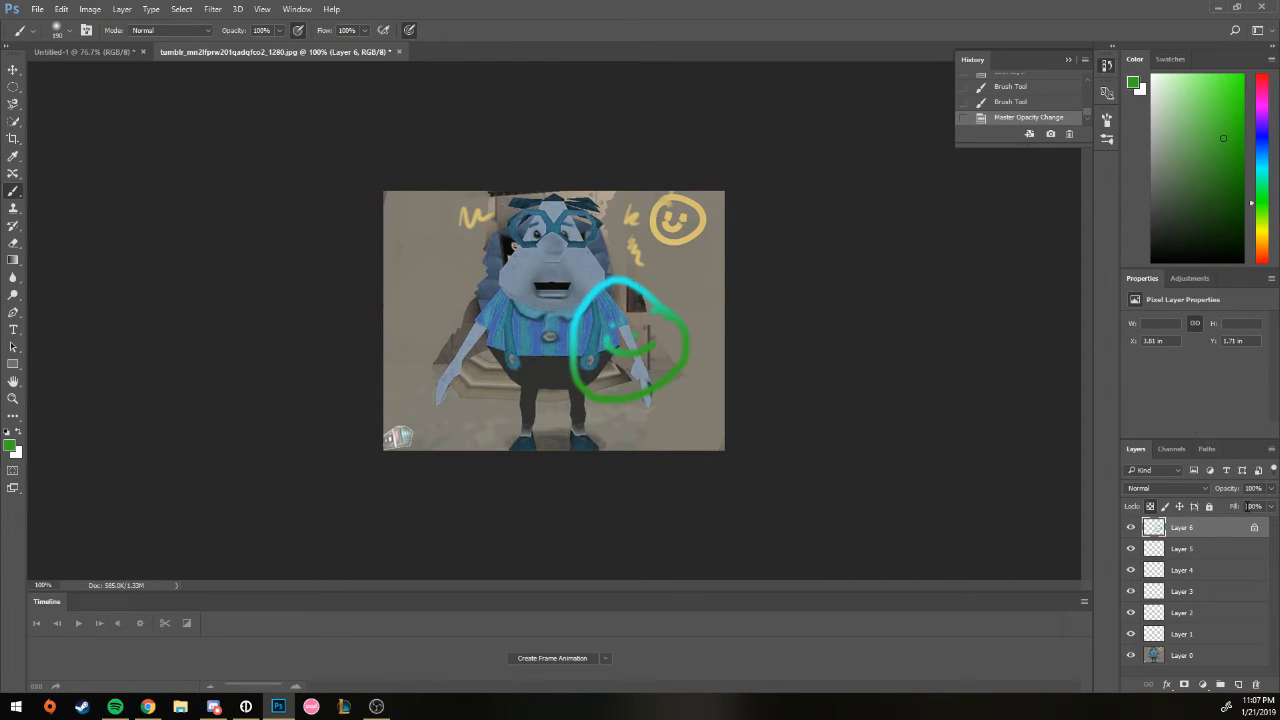
left_click(1271, 507)
mouse_move(1272, 517)
left_mouse_down()
mouse_move(1214, 530)
mouse_move(1274, 533)
left_mouse_up()
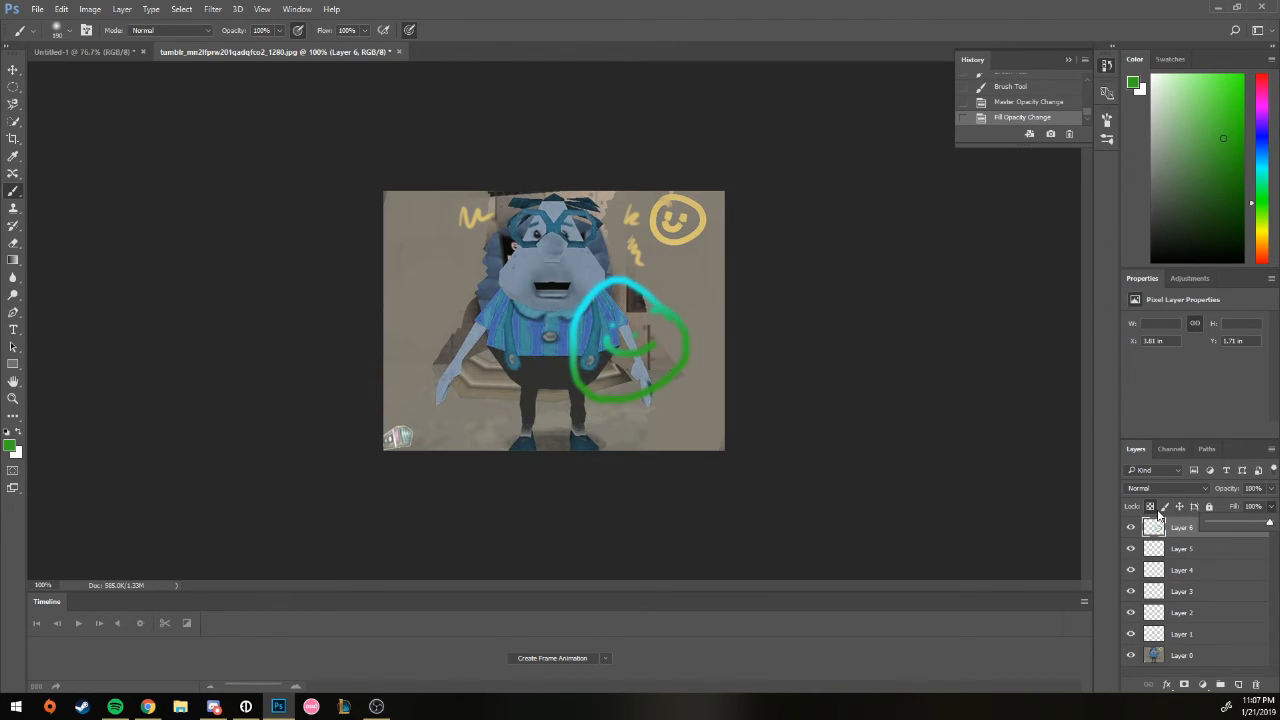
left_click(1221, 685)
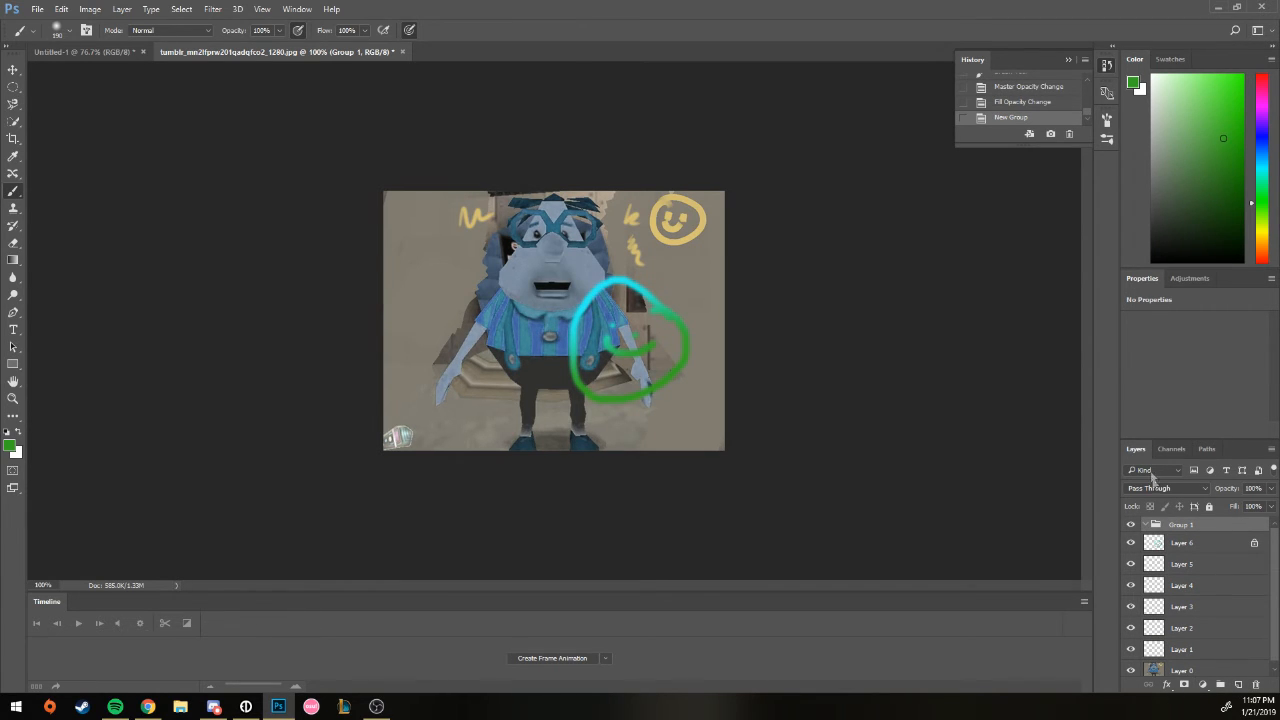
Step: In Layer 6's Blending Options, enable Drop Shadow, Outer Glow, Pattern, Gradient and Color Overlay
right_click(1178, 545)
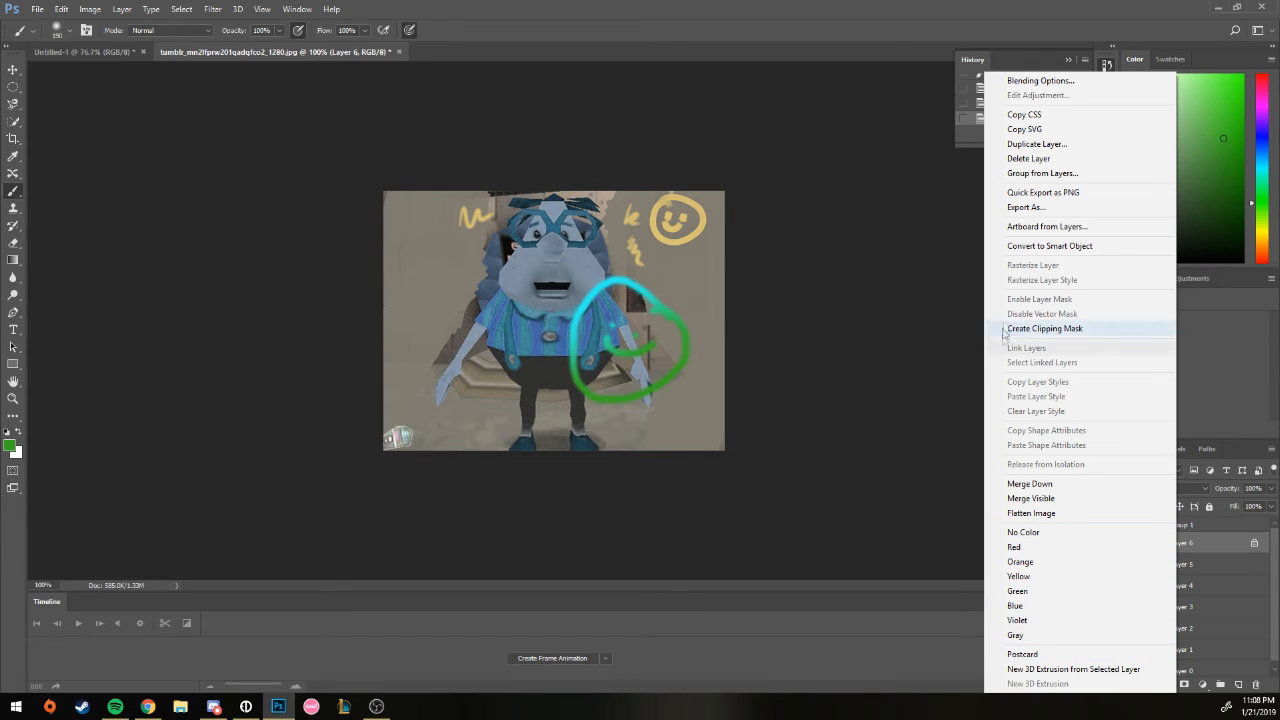
left_click(1025, 86)
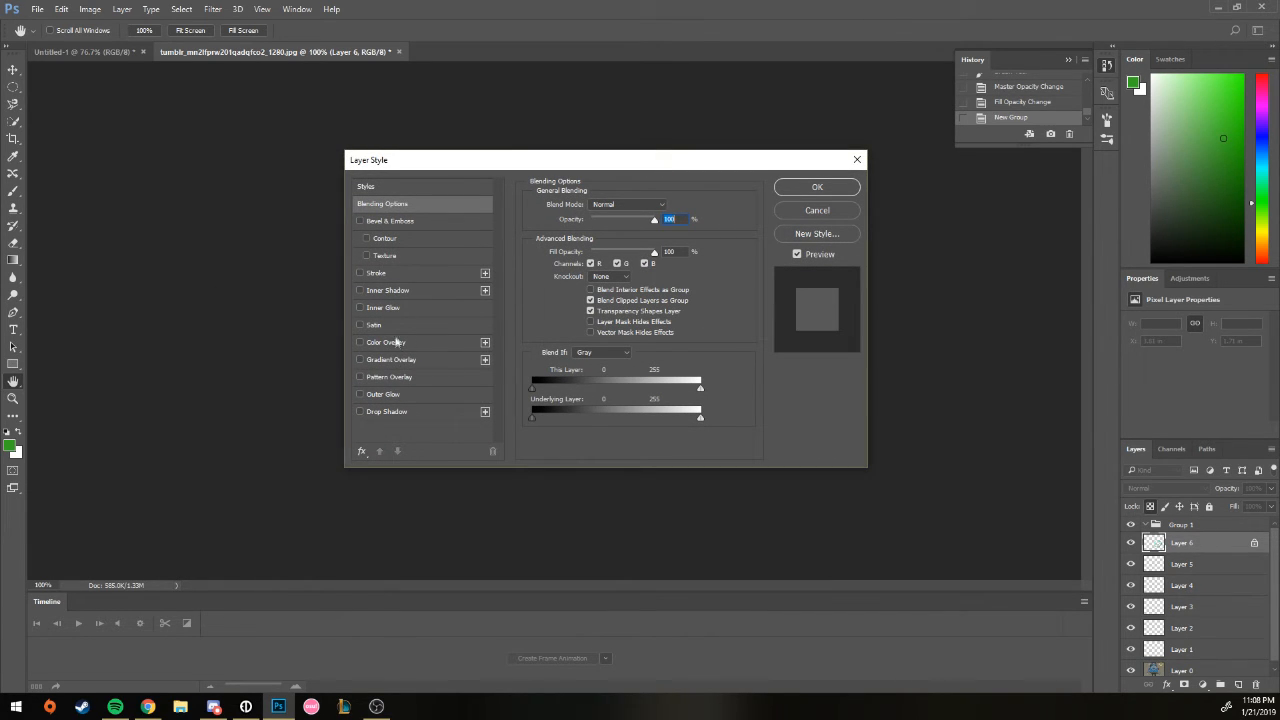
left_click(385, 412)
left_click(381, 395)
left_click(383, 377)
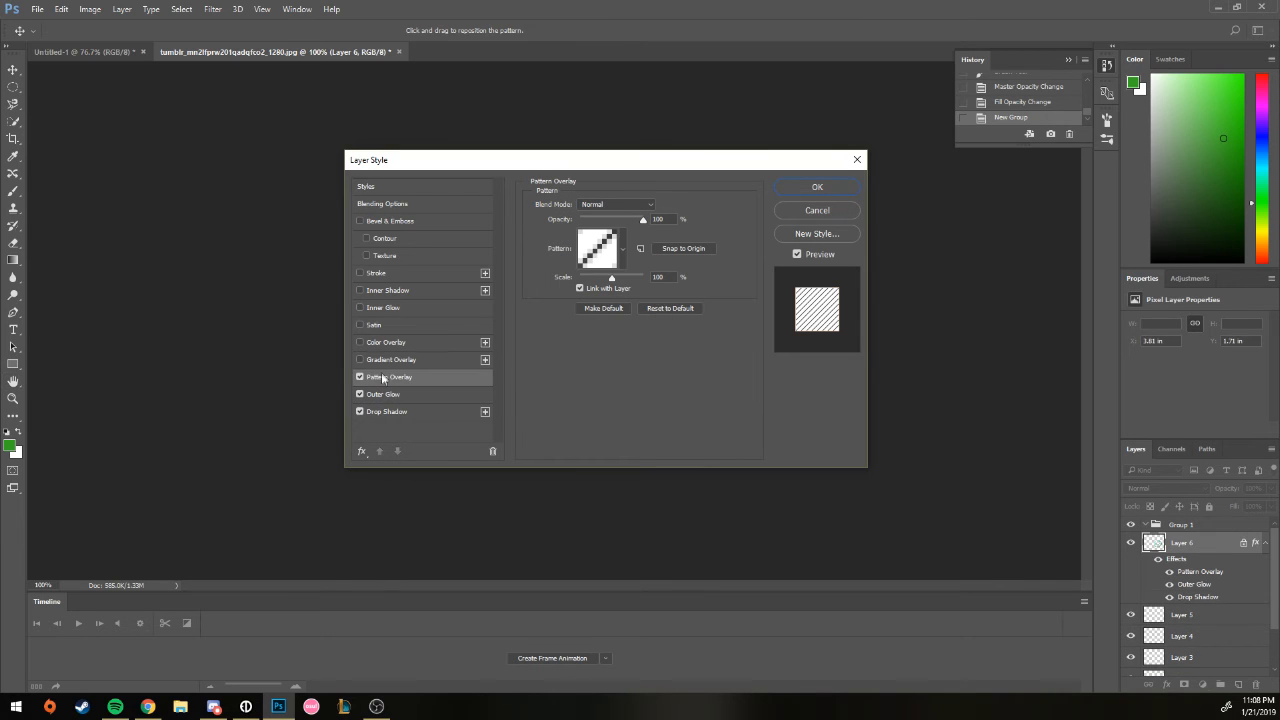
left_click(383, 360)
left_click(383, 342)
Step: Add Inner Glow, Stroke and Bevel & Emboss, and apply the layer style
left_click(383, 308)
left_click(378, 273)
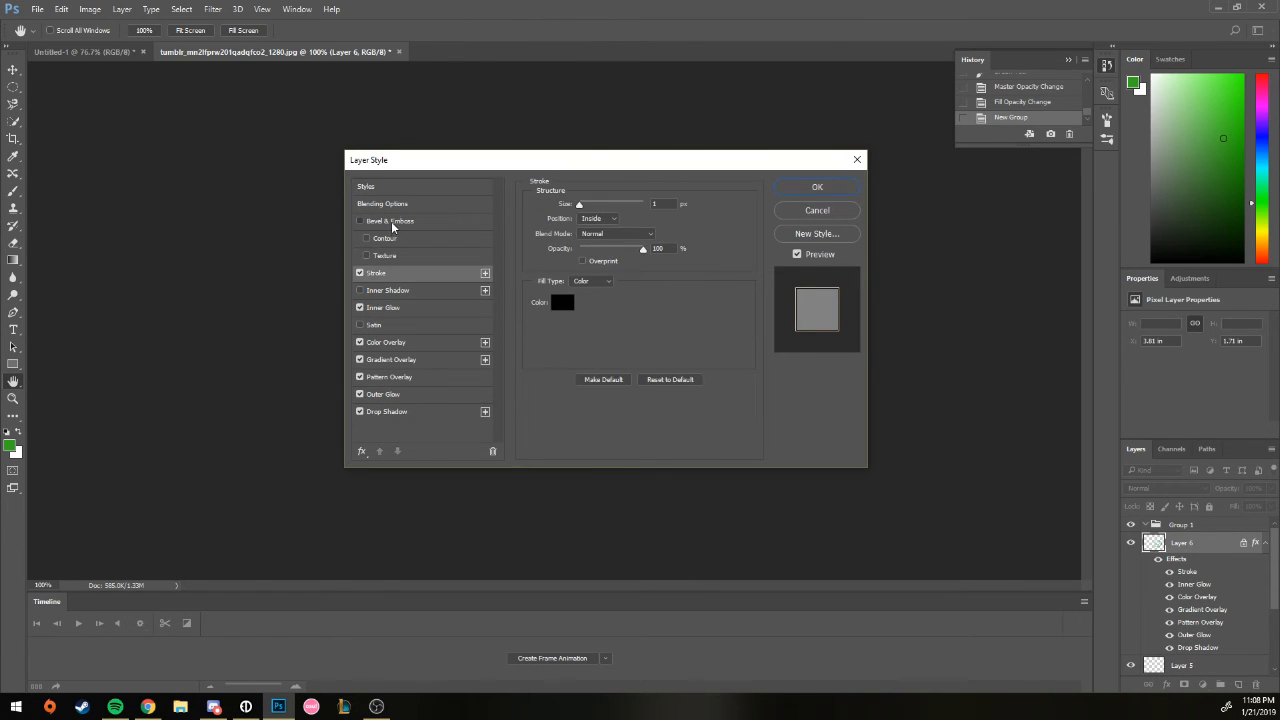
left_click(391, 221)
left_click(383, 204)
left_click(817, 187)
key("b")
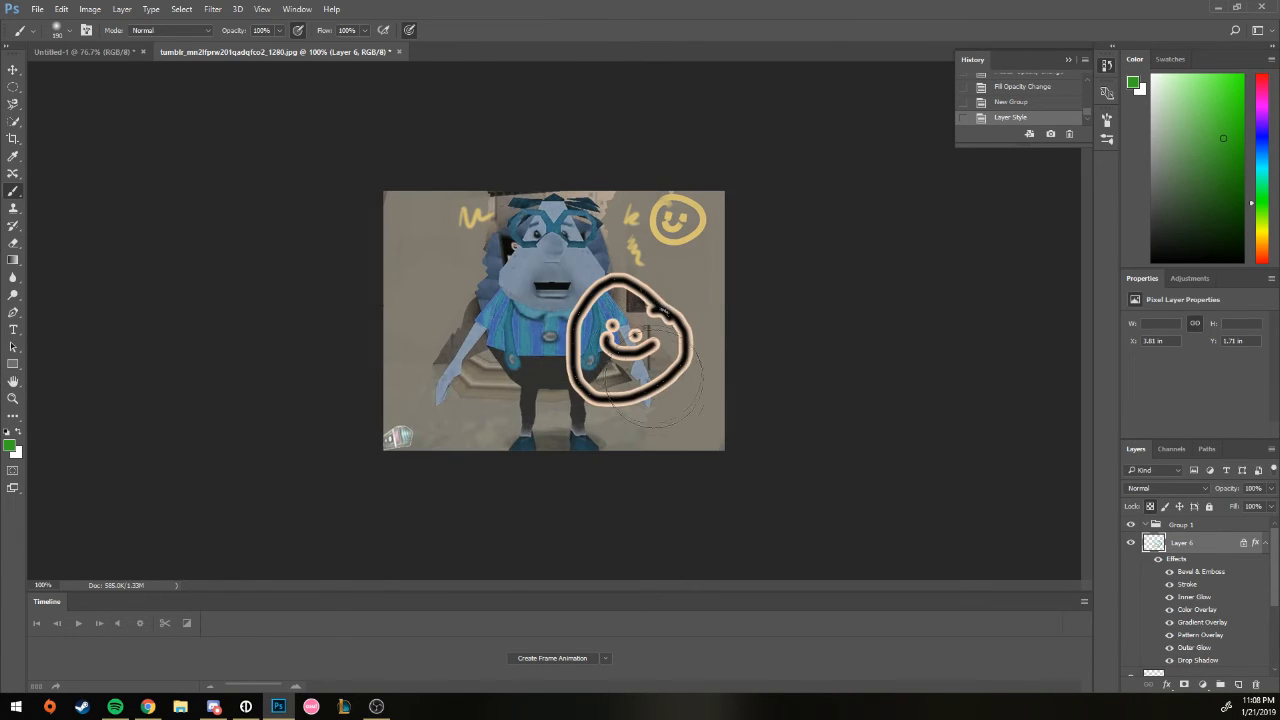